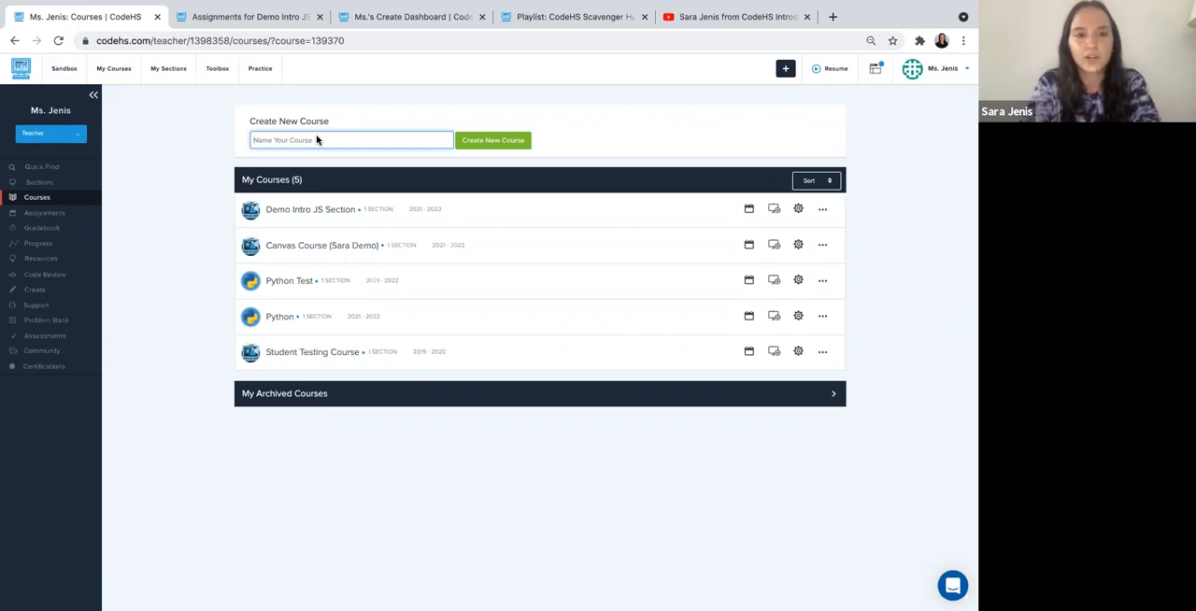
- Start creating a new course named "Custom Course"
{"action": "type", "text": "C"}
{"action": "key", "text": "BackSpace"}
{"action": "type", "text": "Custom Course"}
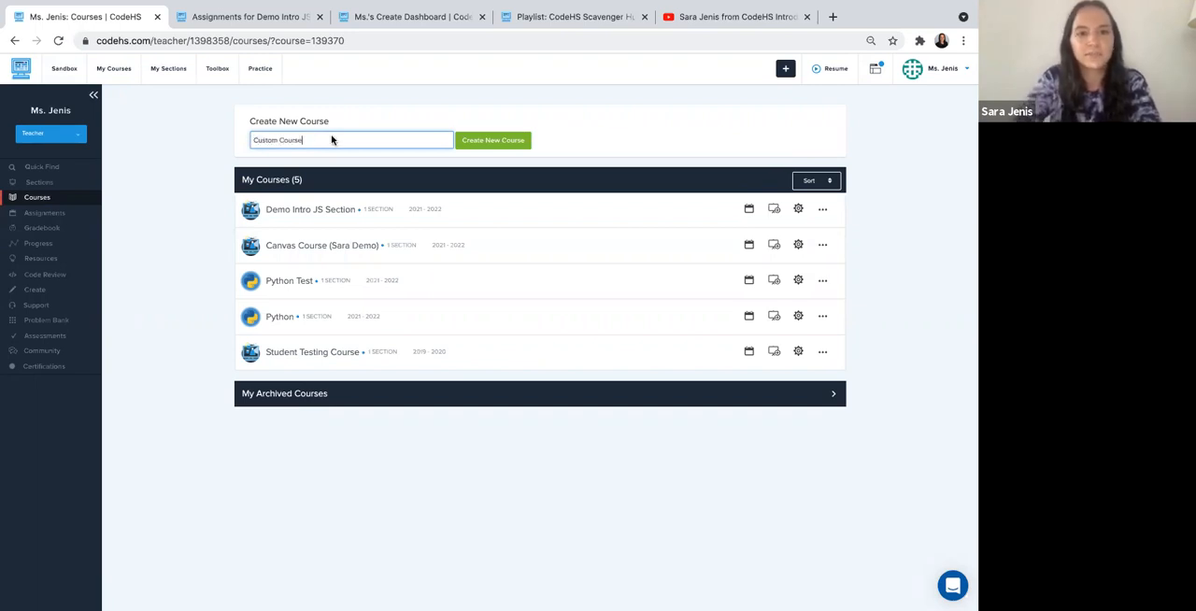
{"action": "left_click", "coordinate": [478, 147]}
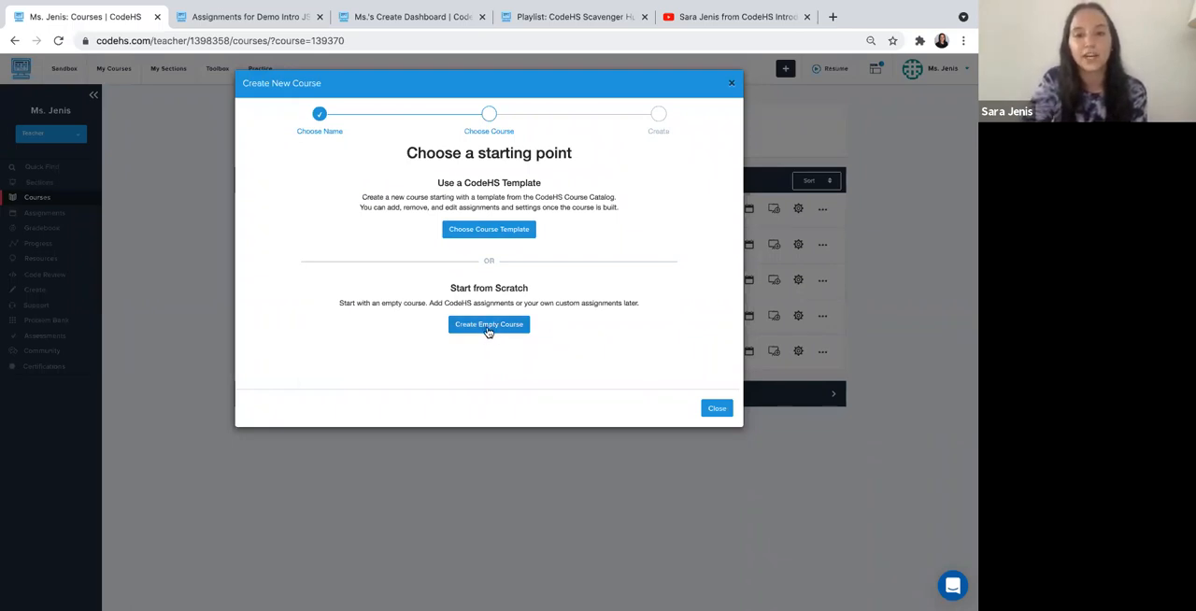
- Browse the official CodeHS course templates for the new course and close the dialog without creating it
{"action": "left_click", "coordinate": [484, 231]}
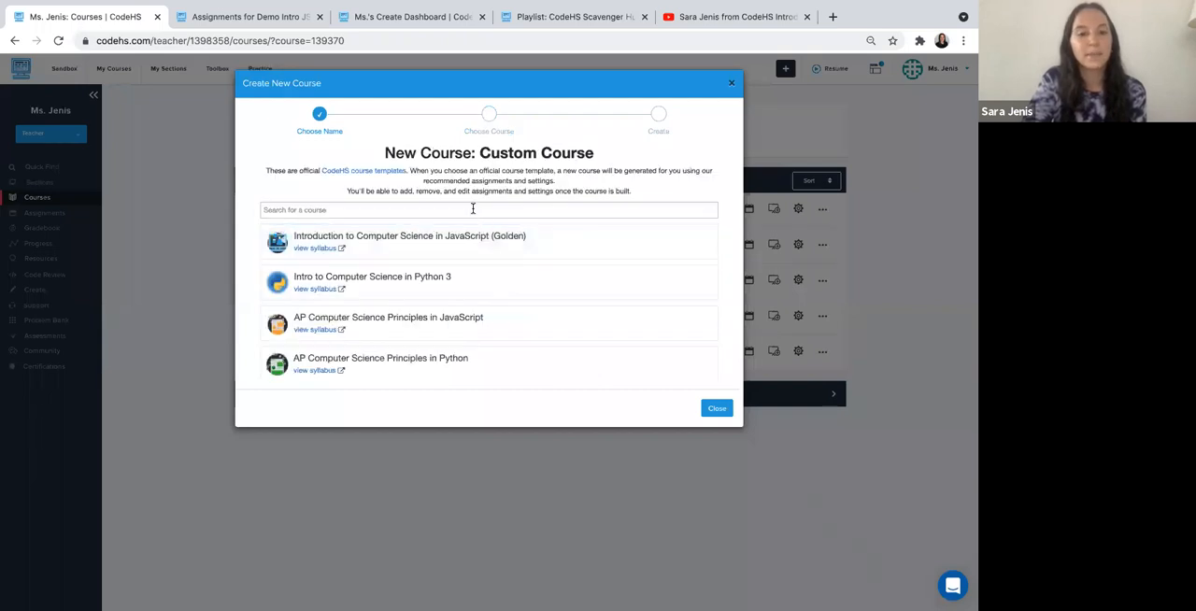
{"action": "scroll", "coordinate": [483, 304], "scroll_direction": "down", "scroll_amount": 1}
{"action": "scroll", "coordinate": [483, 305], "scroll_direction": "down", "scroll_amount": 1}
{"action": "scroll", "coordinate": [484, 302], "scroll_direction": "up", "scroll_amount": 3}
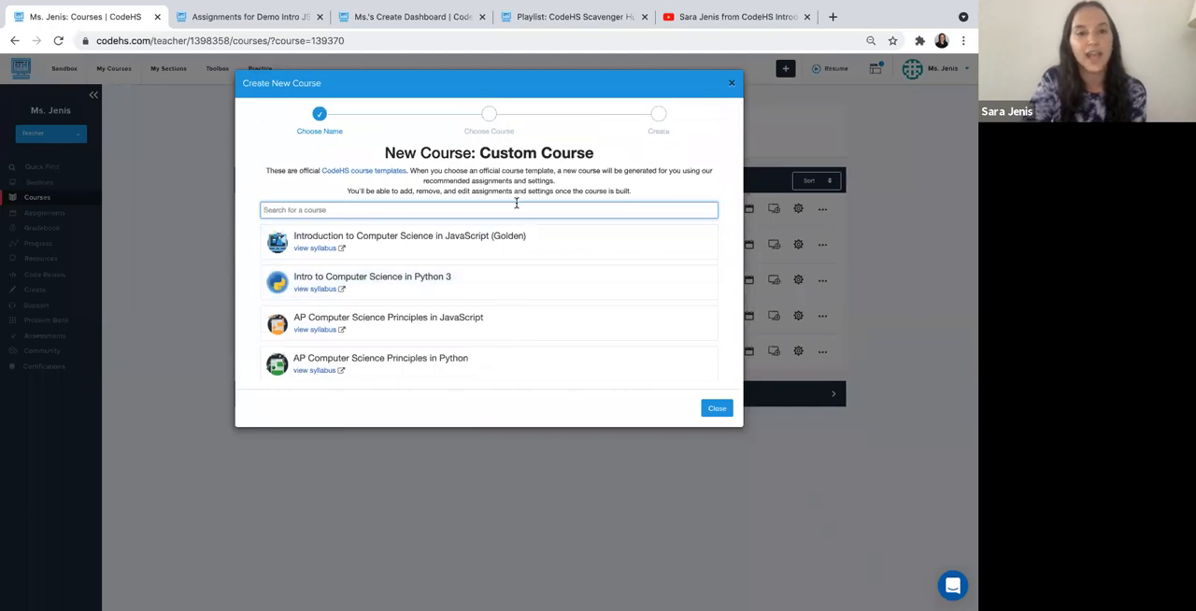
{"action": "left_click", "coordinate": [733, 85]}
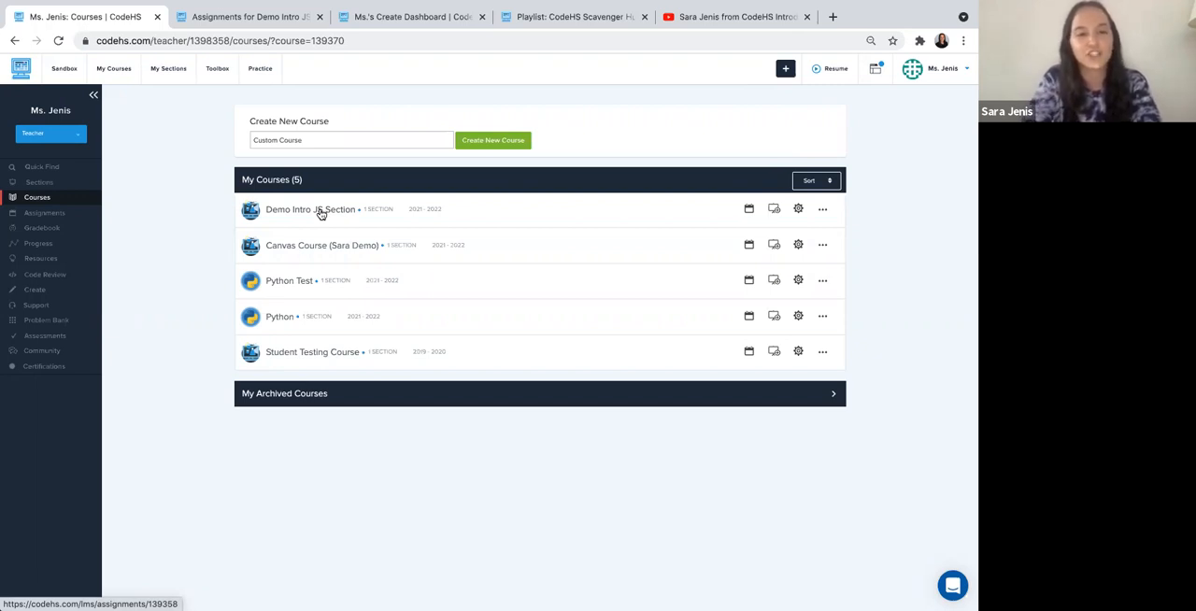
- Review the Demo Intro JS Section's course modules, including the activities in Programming with Karel's first lesson
{"action": "left_click", "coordinate": [265, 18]}
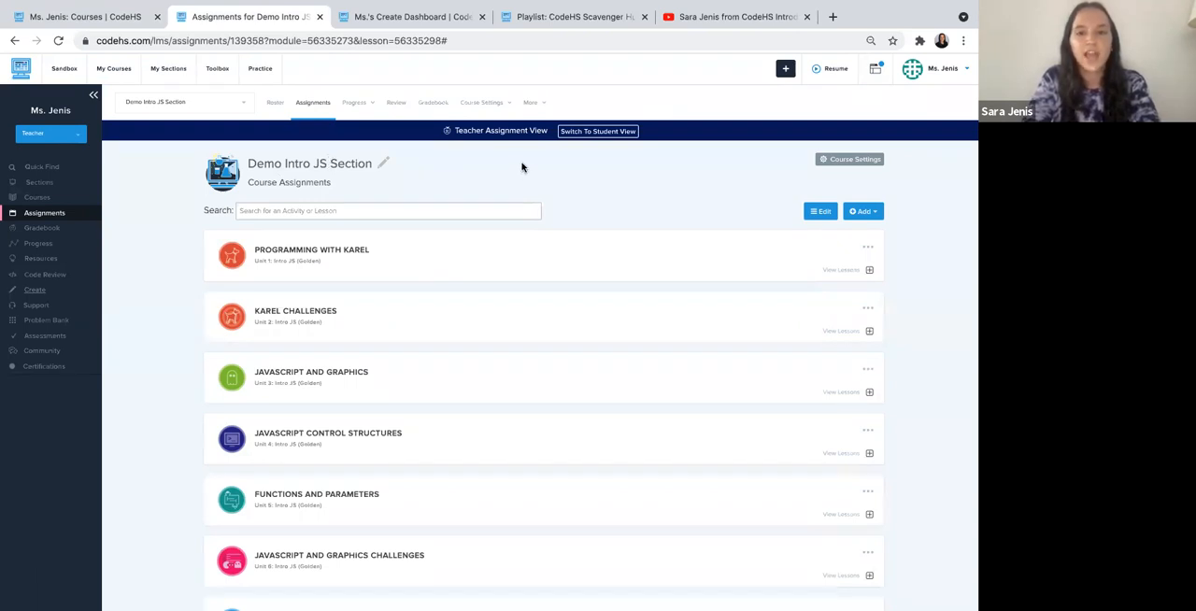
{"action": "scroll", "coordinate": [523, 167], "scroll_direction": "down", "scroll_amount": 3}
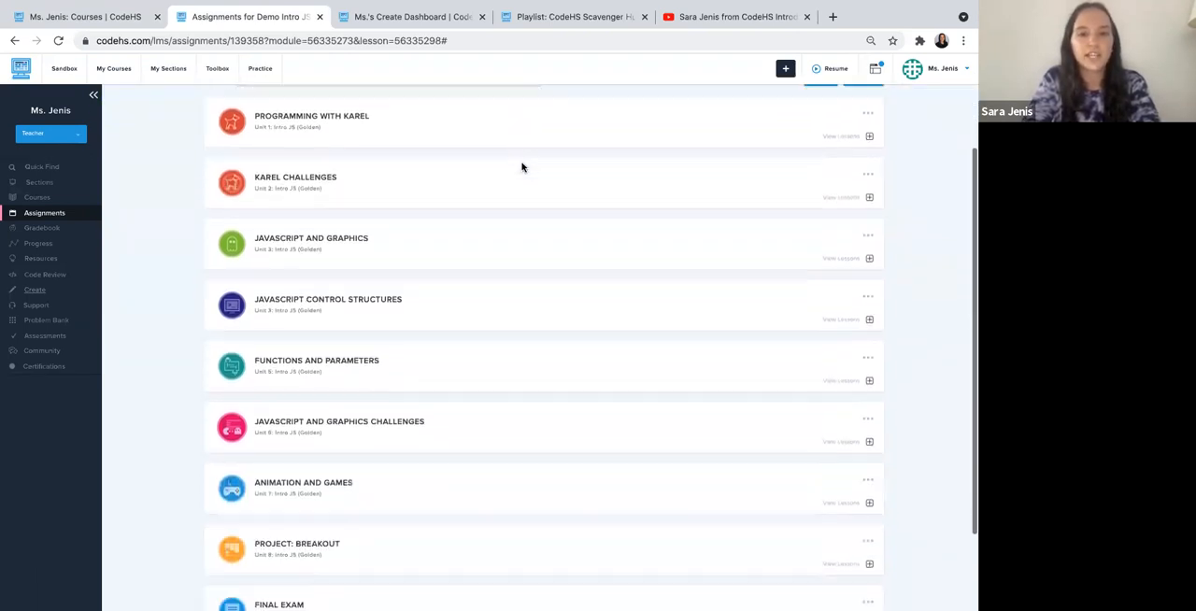
{"action": "scroll", "coordinate": [522, 167], "scroll_direction": "up", "scroll_amount": 2}
{"action": "left_click", "coordinate": [444, 186]}
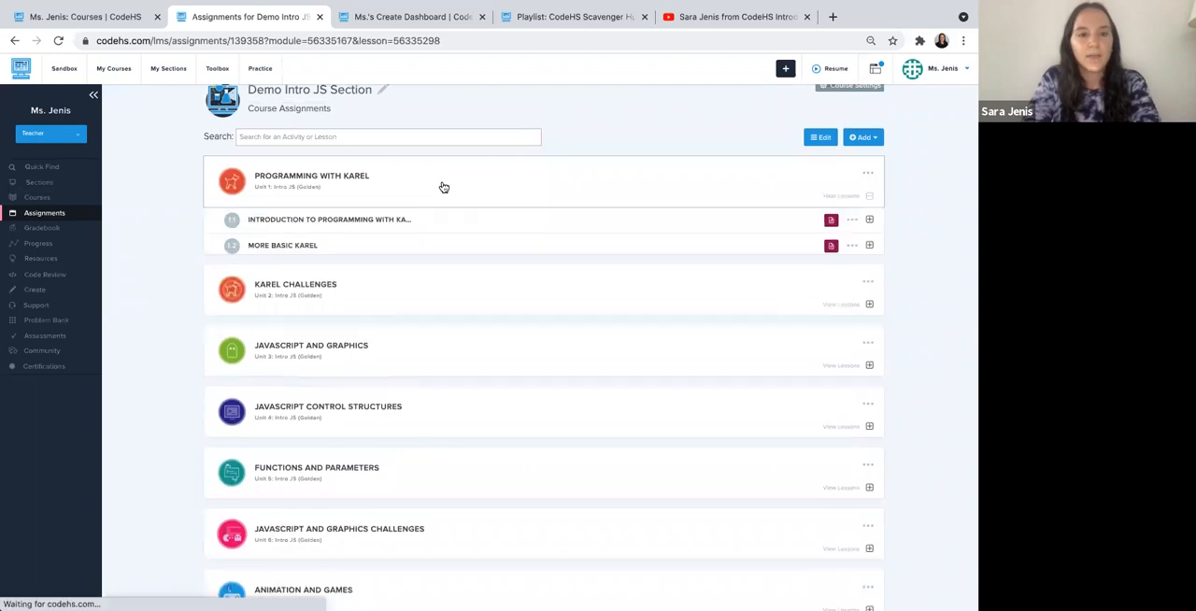
{"action": "left_click", "coordinate": [421, 222]}
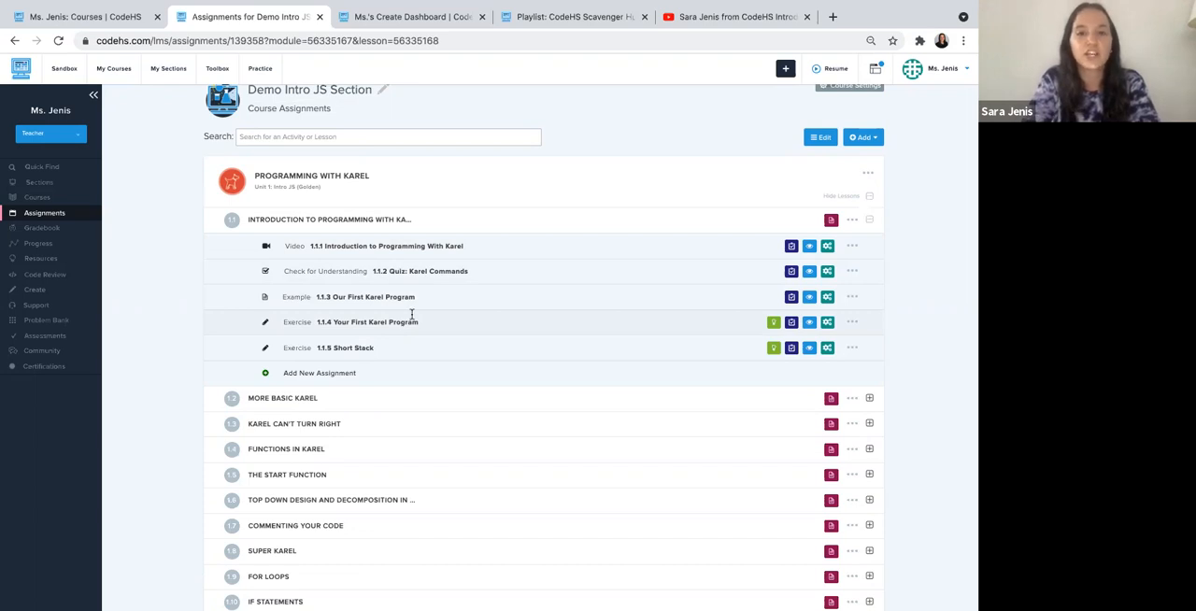
{"action": "left_click", "coordinate": [607, 191]}
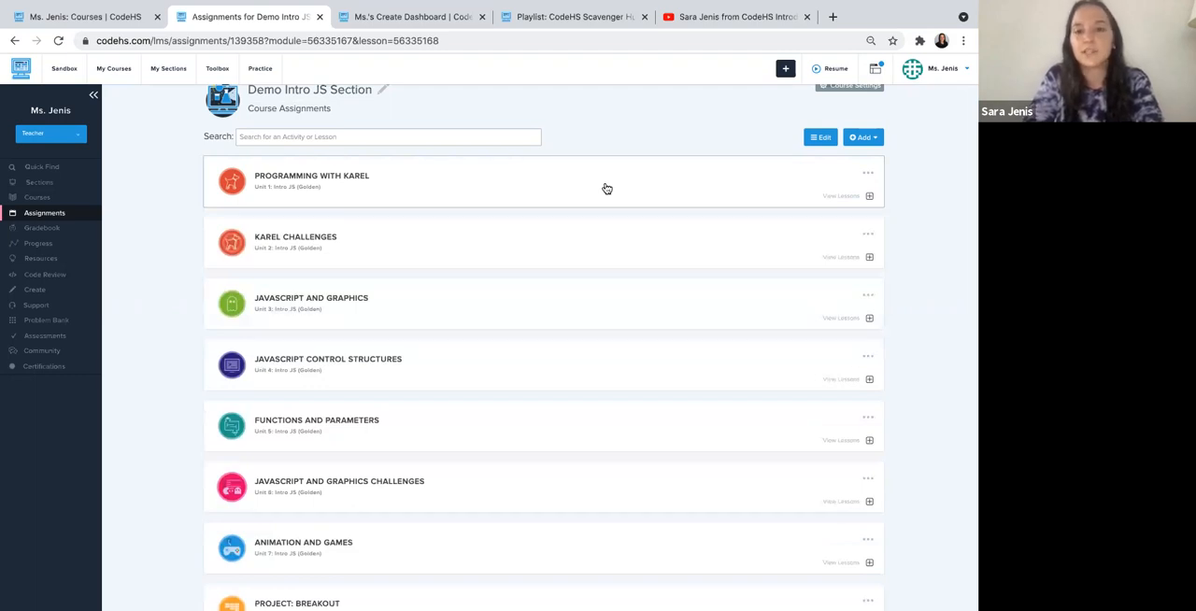
- Create a blank module titled "Welcome!" with wave.png from the Desktop as its image
{"action": "left_click", "coordinate": [862, 139]}
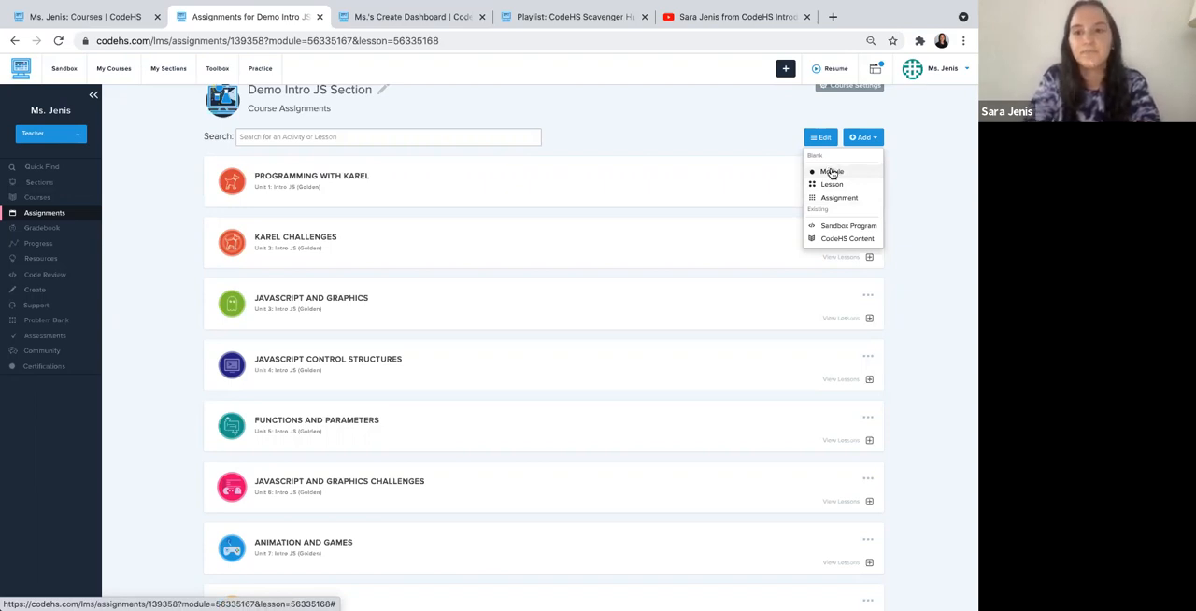
{"action": "scroll", "coordinate": [830, 169], "scroll_direction": "up", "scroll_amount": 2}
{"action": "left_click", "coordinate": [821, 247]}
{"action": "left_click", "coordinate": [419, 127]}
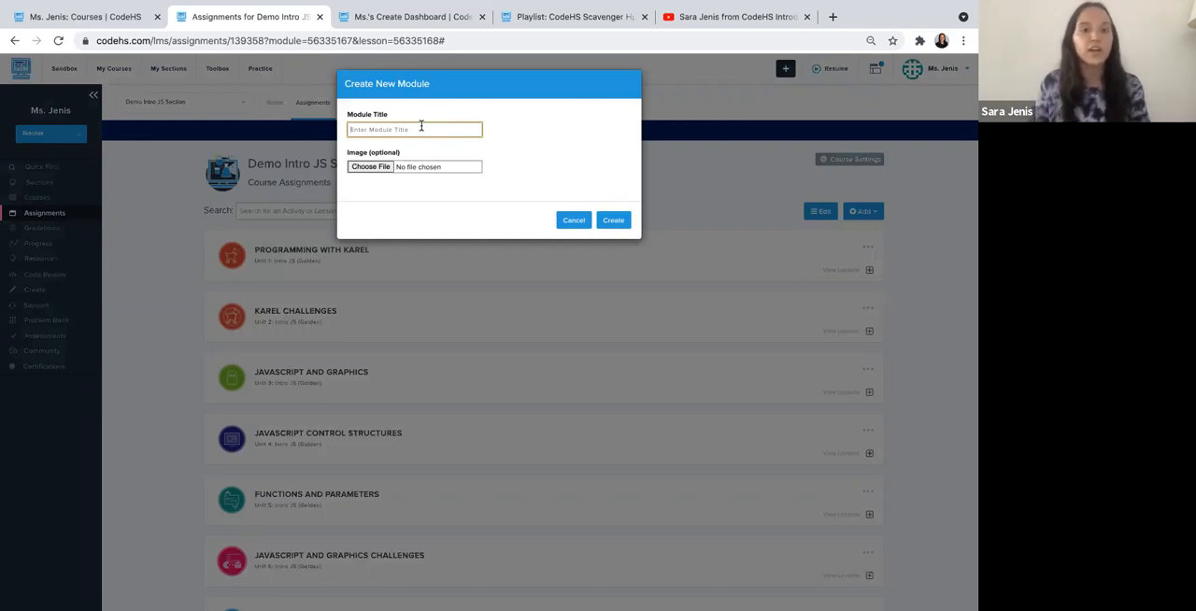
{"action": "type", "text": "Welcome!"}
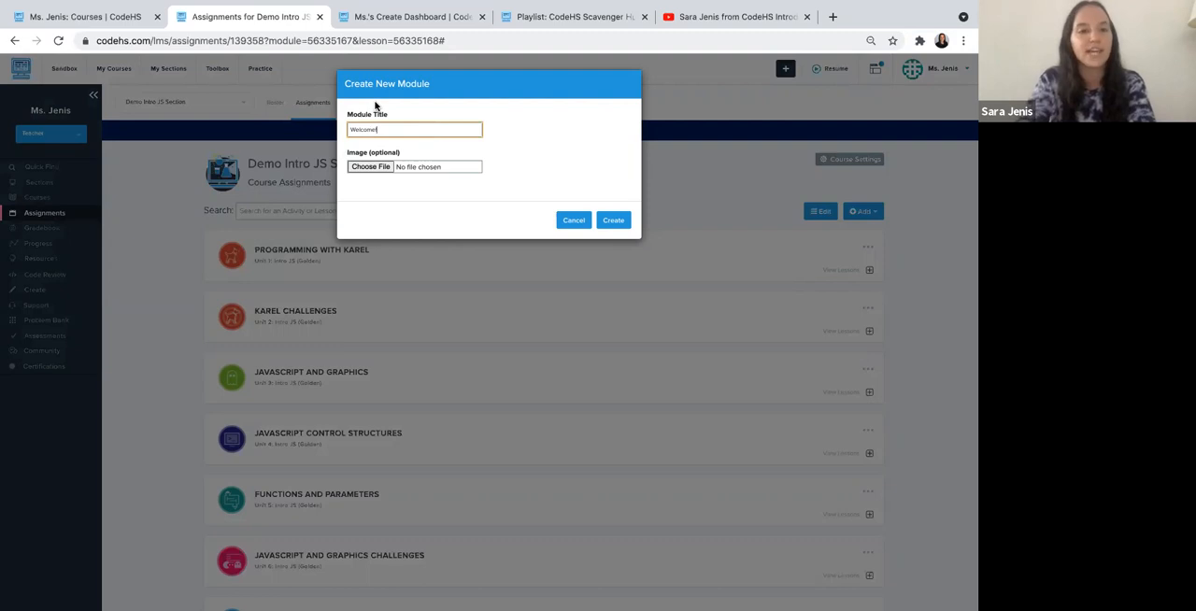
{"action": "left_click", "coordinate": [372, 168]}
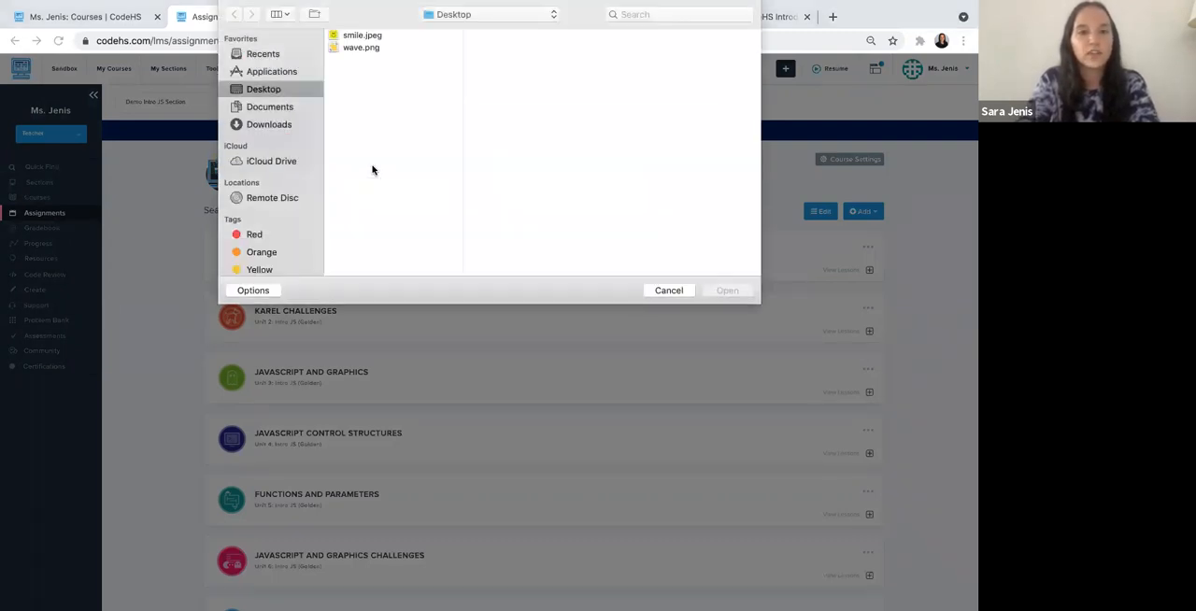
{"action": "left_click", "coordinate": [361, 49]}
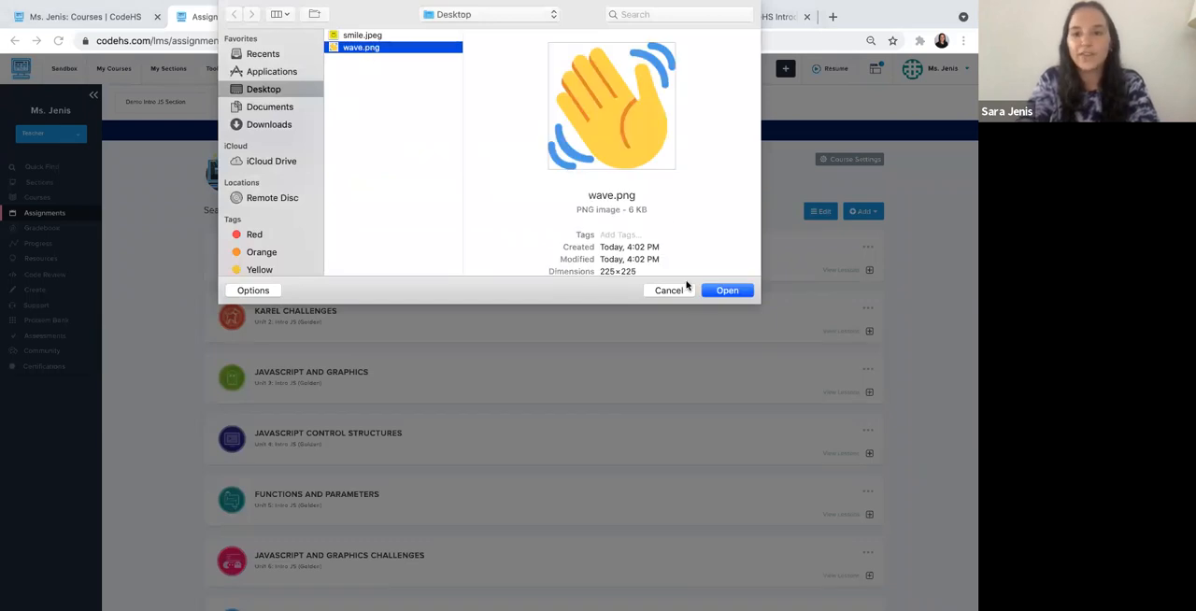
{"action": "left_click", "coordinate": [717, 291]}
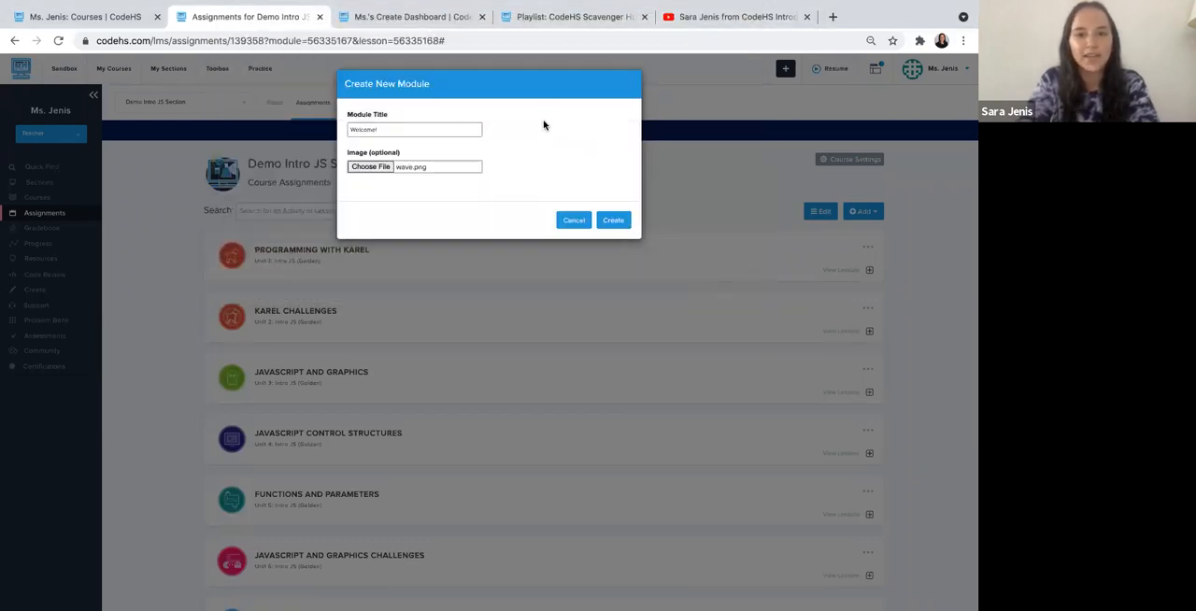
{"action": "left_click", "coordinate": [611, 221]}
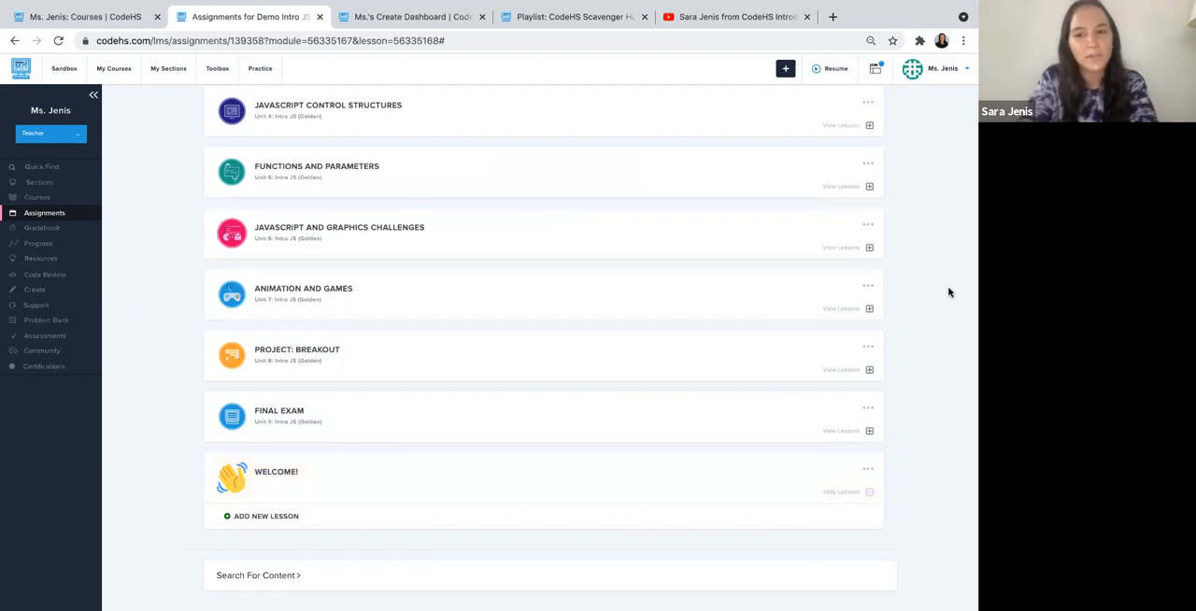
- Reorder the course modules so that Welcome! comes before Programming with Karel, and finish editing the order
{"action": "scroll", "coordinate": [949, 293], "scroll_direction": "up", "scroll_amount": 5}
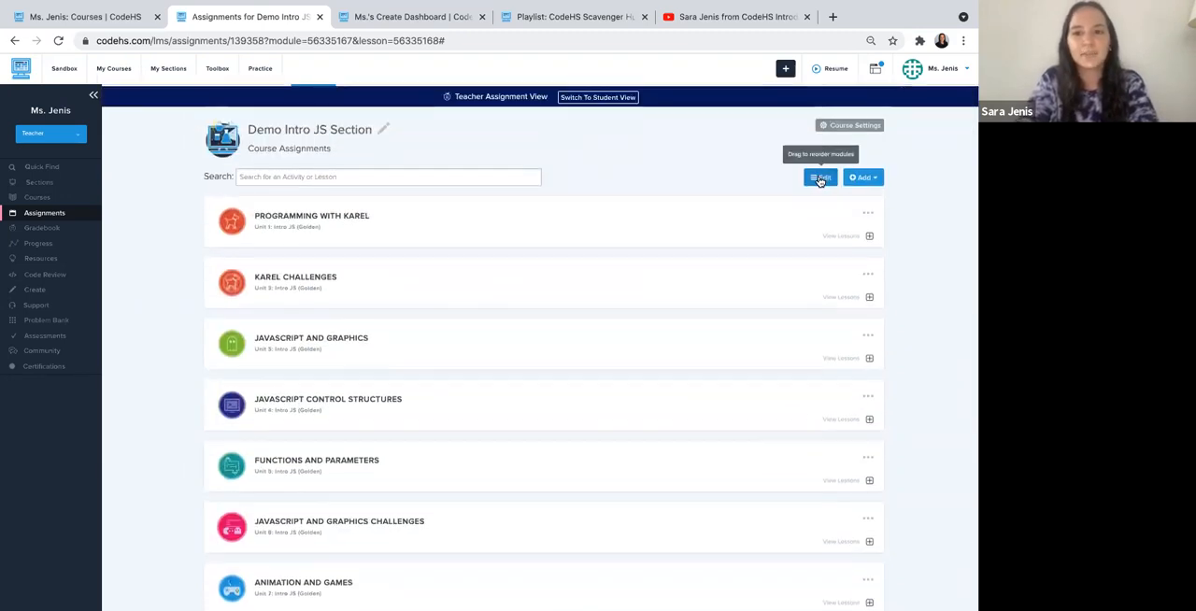
{"action": "left_click", "coordinate": [819, 177]}
{"action": "scroll", "coordinate": [904, 317], "scroll_direction": "down", "scroll_amount": 5}
{"action": "left_click_drag", "start_coordinate": [321, 505], "coordinate": [326, 249]}
{"action": "scroll", "coordinate": [341, 370], "scroll_direction": "up", "scroll_amount": 2}
{"action": "scroll", "coordinate": [341, 370], "scroll_direction": "up", "scroll_amount": 3}
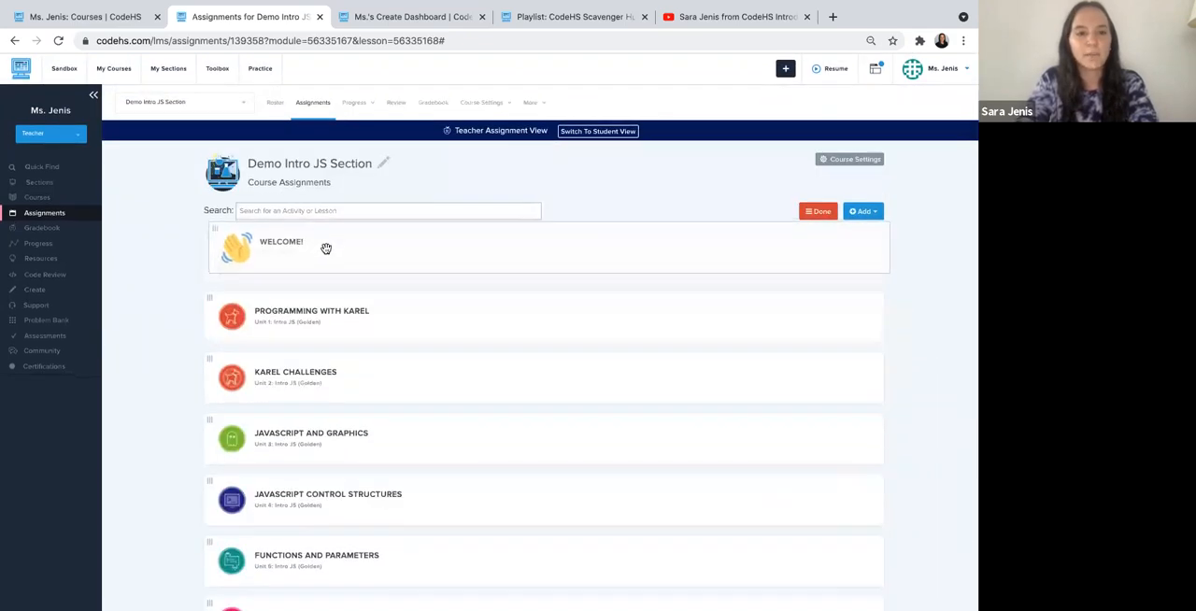
{"action": "left_click", "coordinate": [814, 214]}
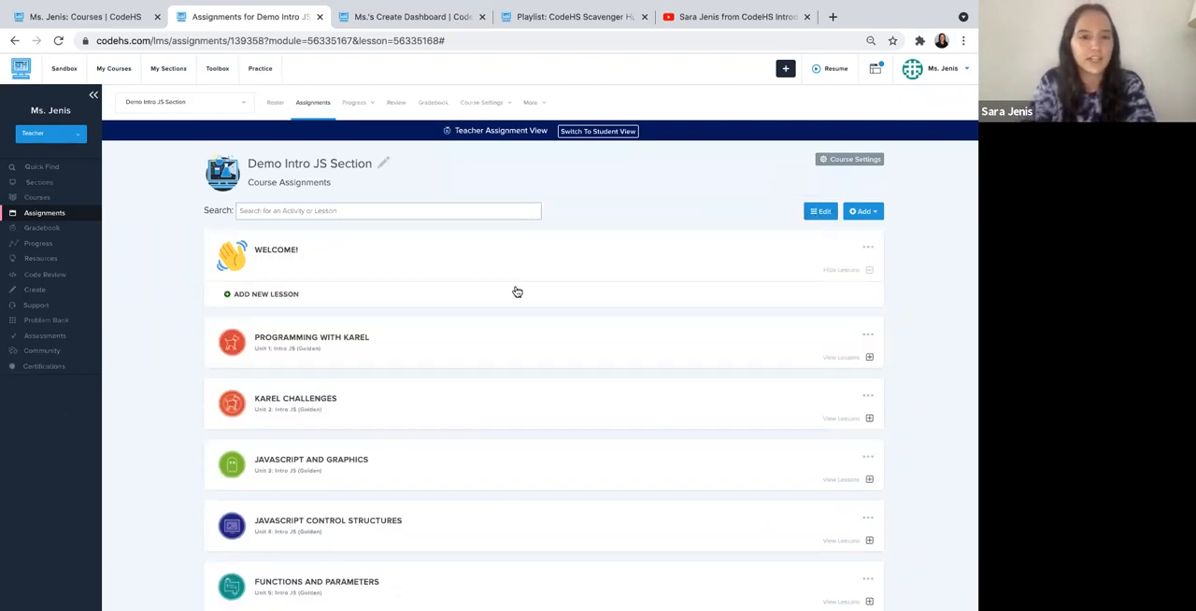
- Add a lesson titled "Introduce Yourself!" to the Welcome! module
{"action": "left_click", "coordinate": [279, 295]}
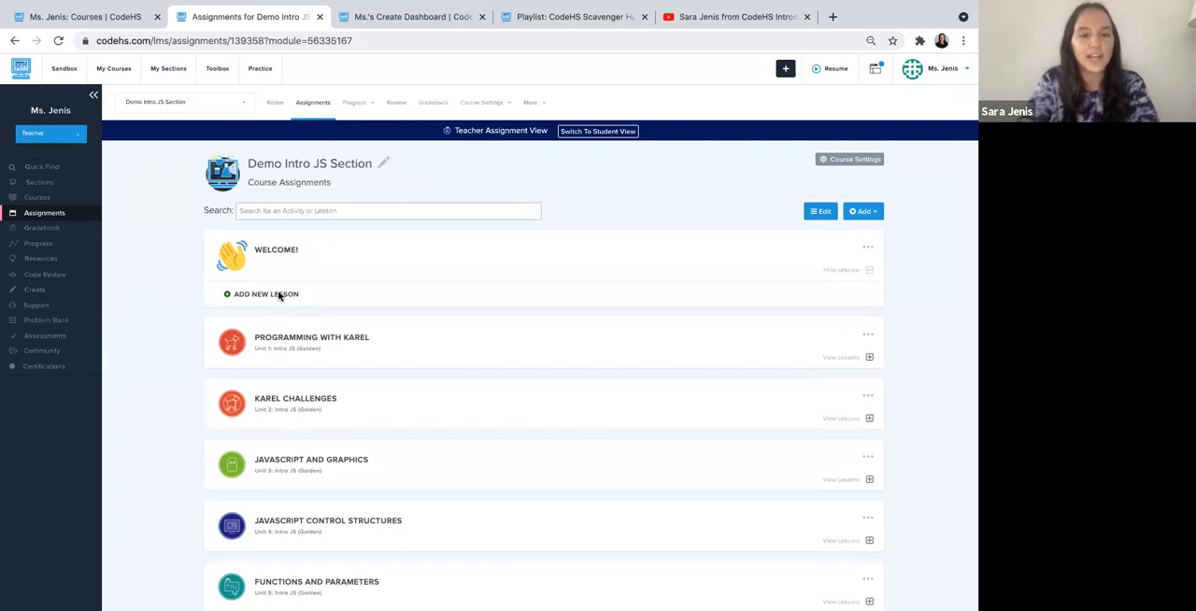
{"action": "left_click", "coordinate": [372, 127]}
{"action": "type", "text": "Introduce Yourself"}
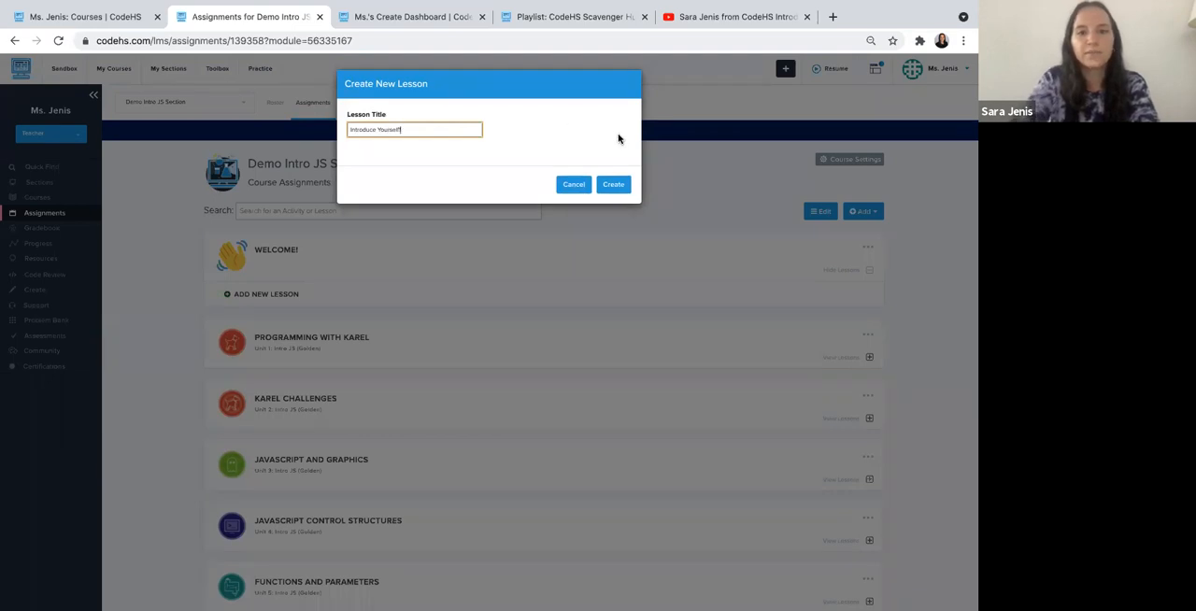
{"action": "left_click", "coordinate": [612, 184]}
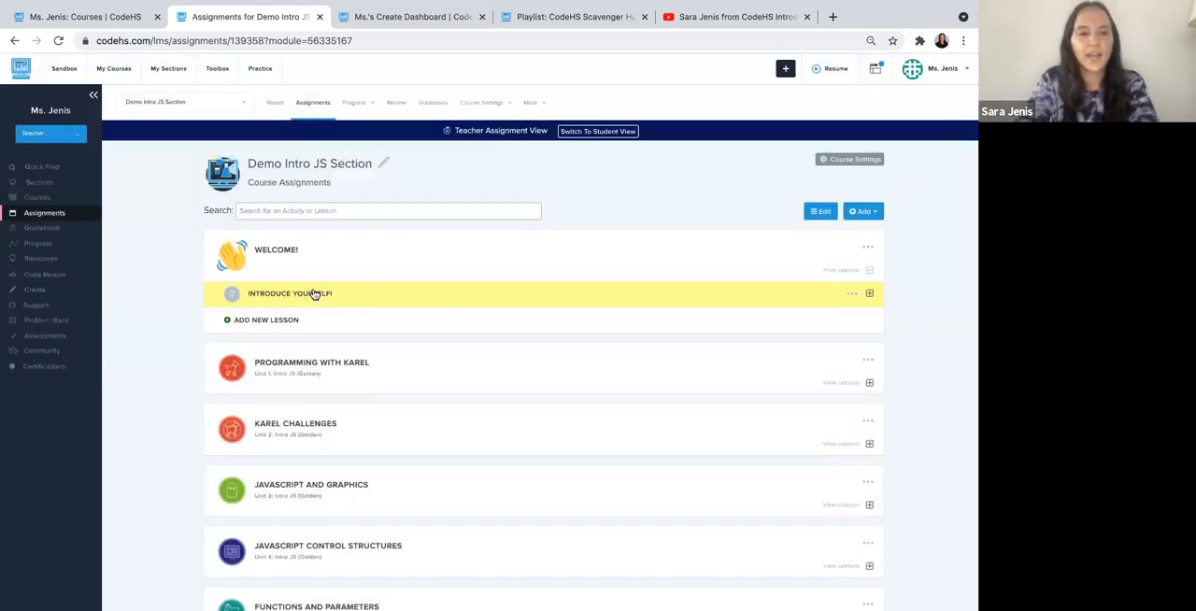
- Add a second lesson titled "CodeHS Scavenger Hunt!" to the Welcome! module
{"action": "left_click", "coordinate": [284, 320]}
{"action": "type", "text": "CodeHS Scavenger"}
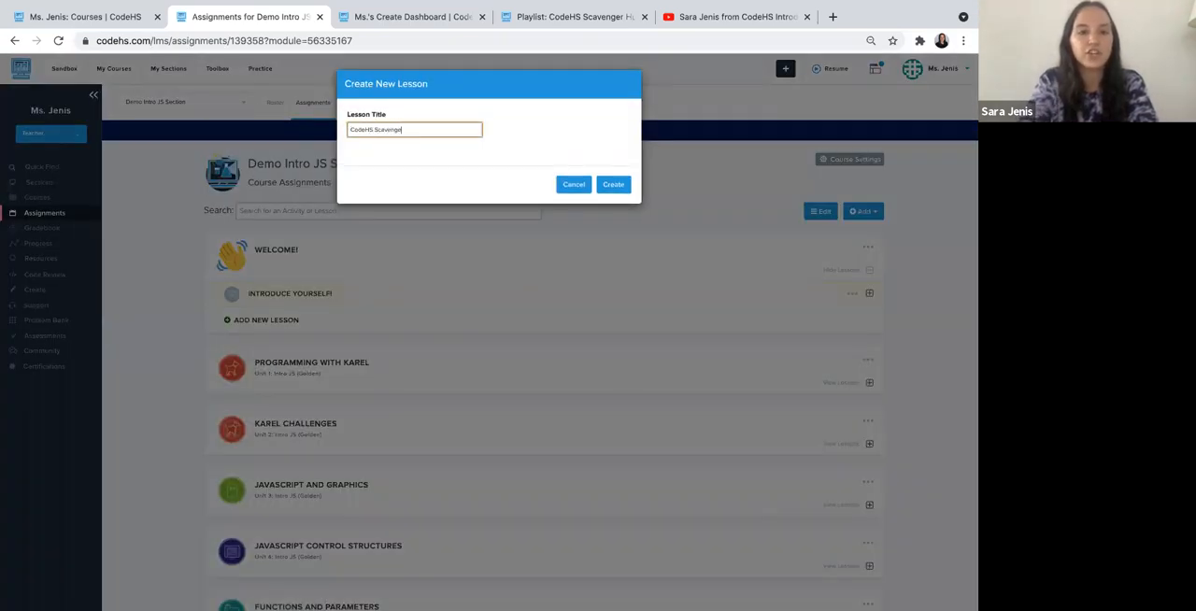
{"action": "type", "text": " Hunt"}
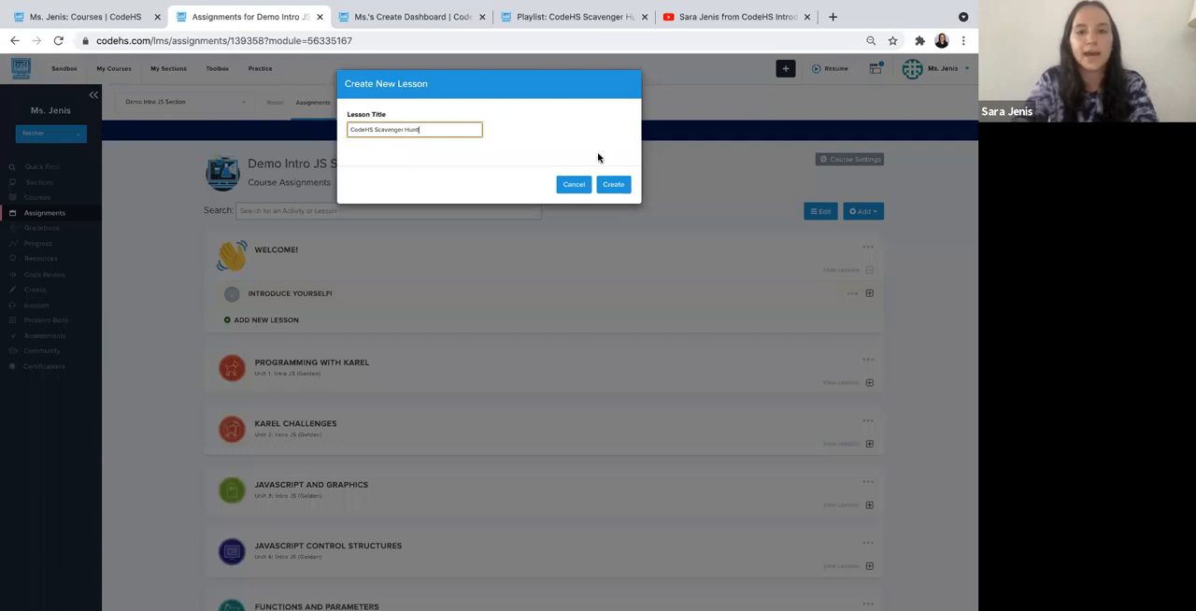
{"action": "left_click", "coordinate": [610, 185]}
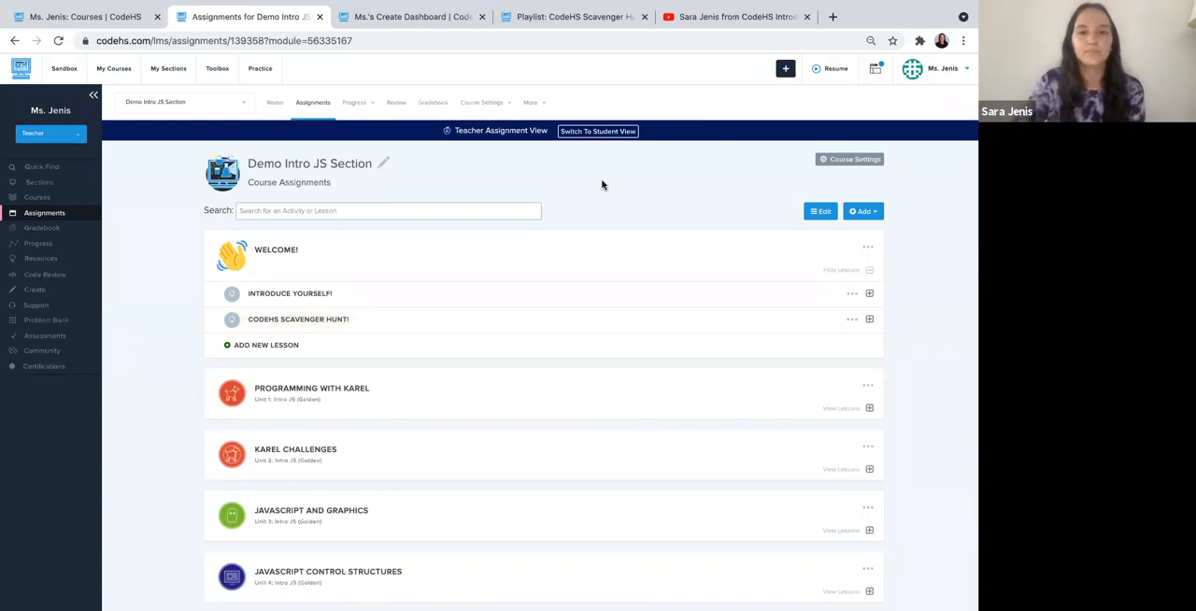
- Expand both Welcome! lessons and add a Free Response assignment in Plain Text to Introduce Yourself!
{"action": "left_click", "coordinate": [318, 299]}
{"action": "left_click", "coordinate": [310, 372]}
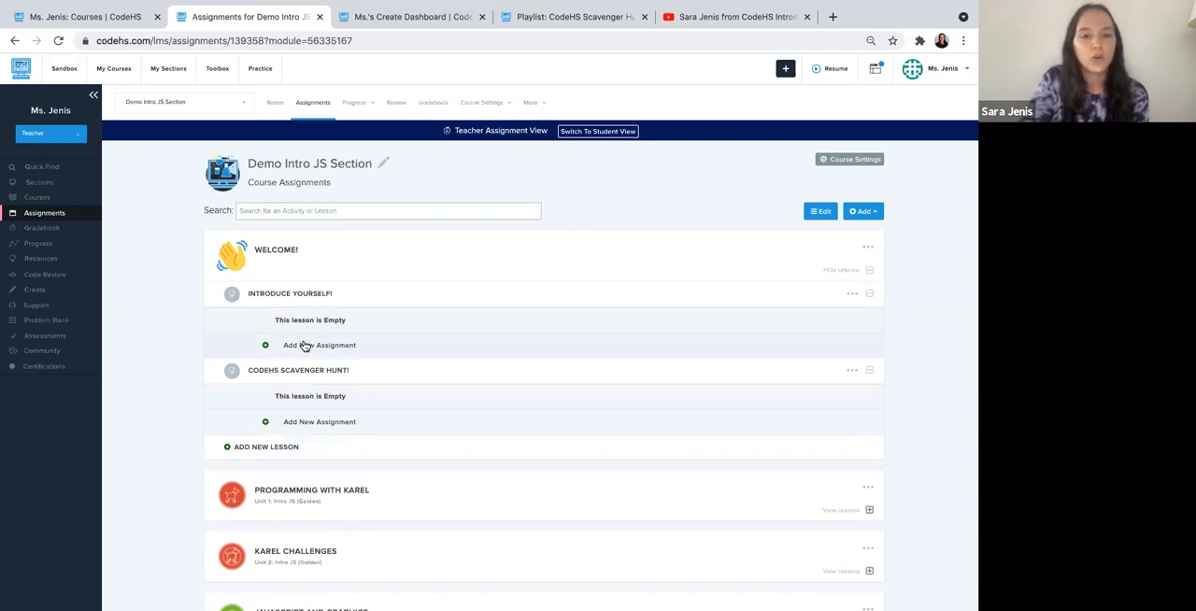
{"action": "left_click", "coordinate": [313, 347]}
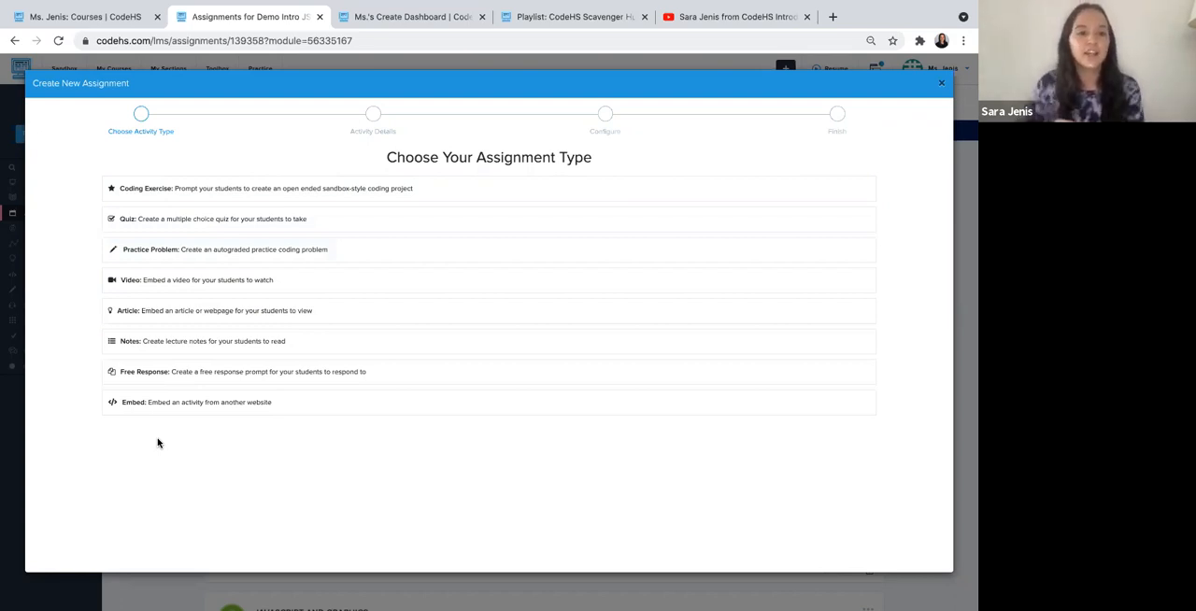
{"action": "left_click", "coordinate": [171, 376]}
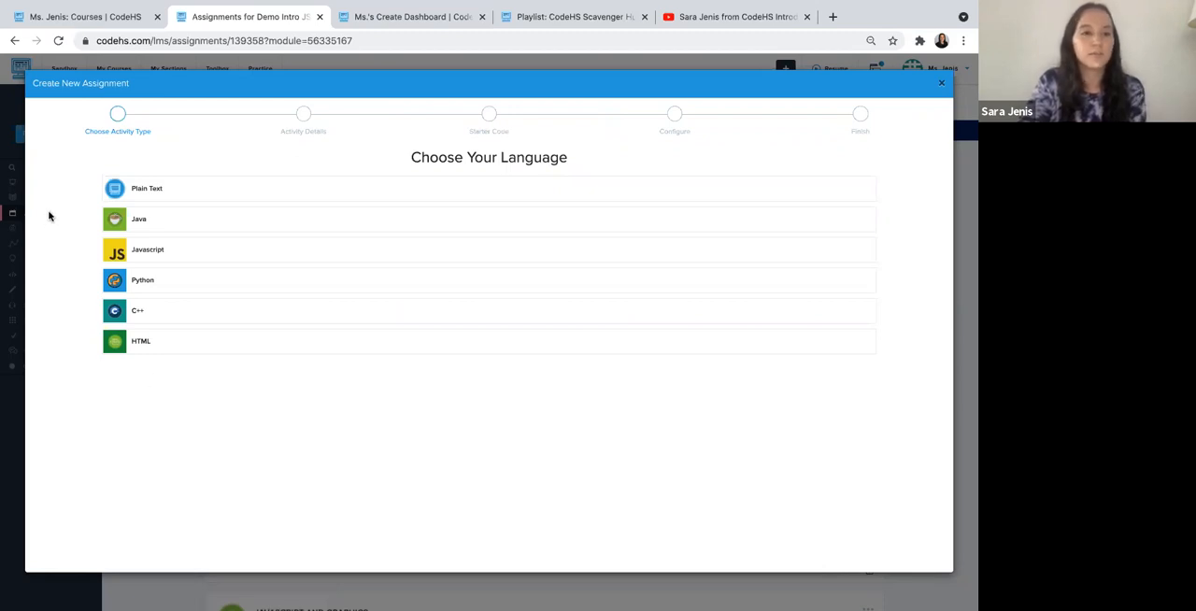
{"action": "left_click", "coordinate": [145, 190]}
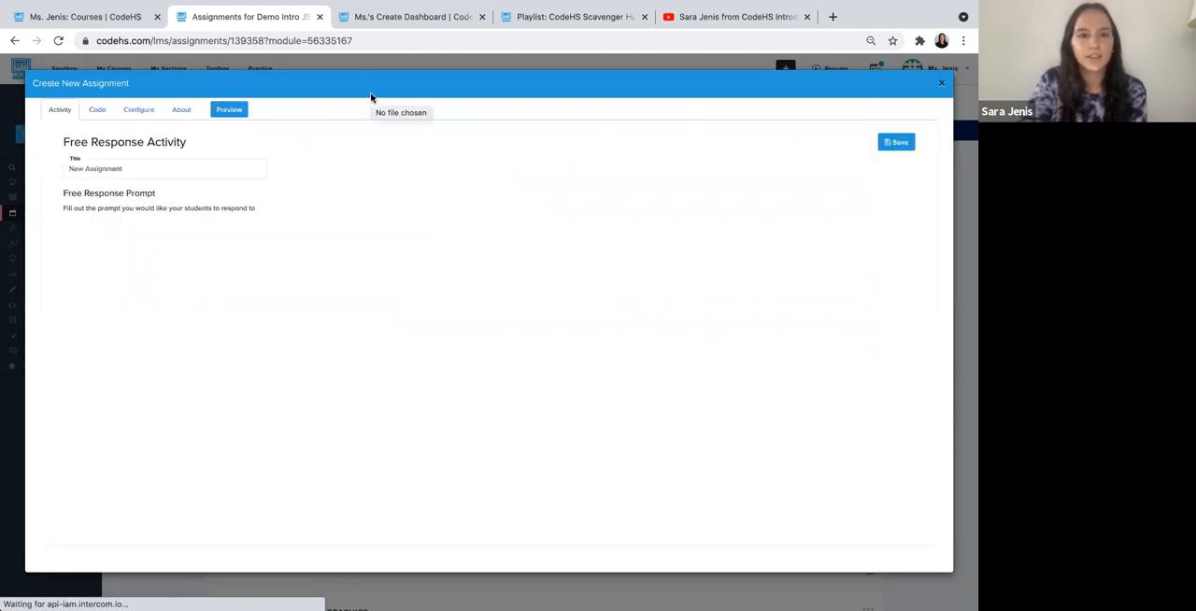
- Title the free response assignment "Who are you?" and enter the prompt "Tell me about yourself...."
{"action": "left_click", "coordinate": [141, 168]}
{"action": "key", "text": "ctrl+a"}
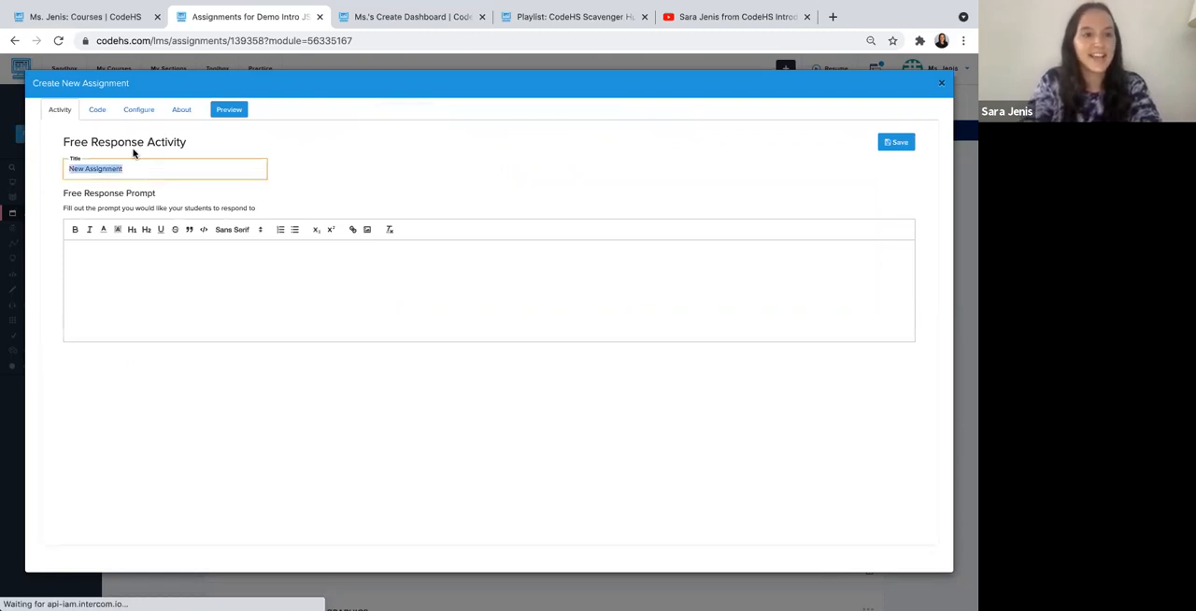
{"action": "key", "text": "BackSpace"}
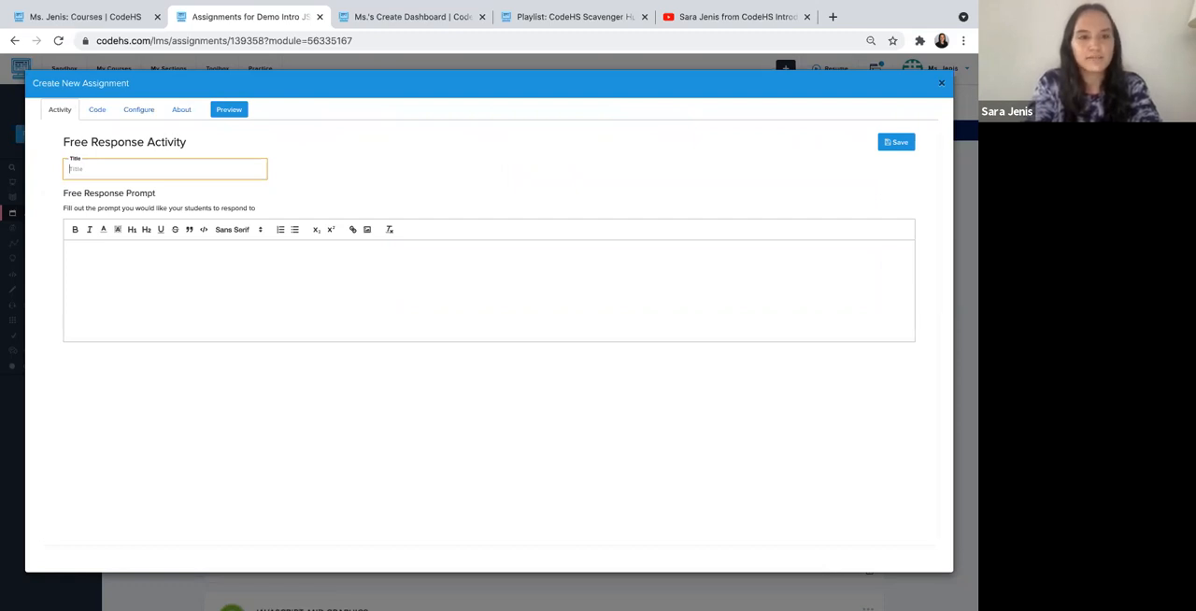
{"action": "type", "text": "Who are you?"}
{"action": "left_click", "coordinate": [175, 283]}
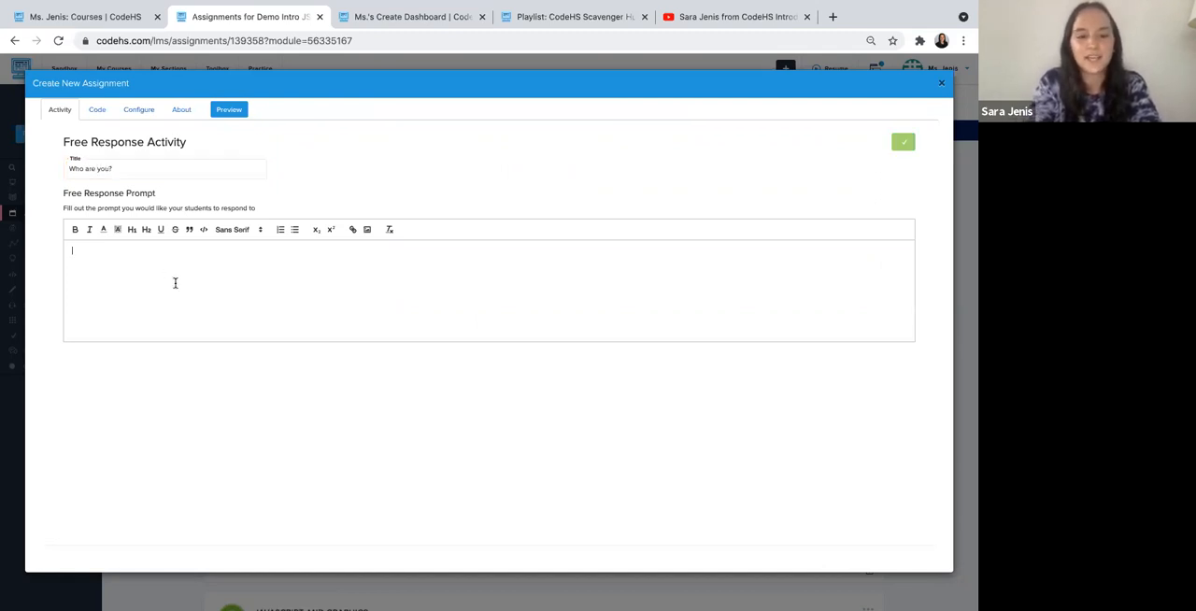
{"action": "type", "text": "Tell me about yourself..."}
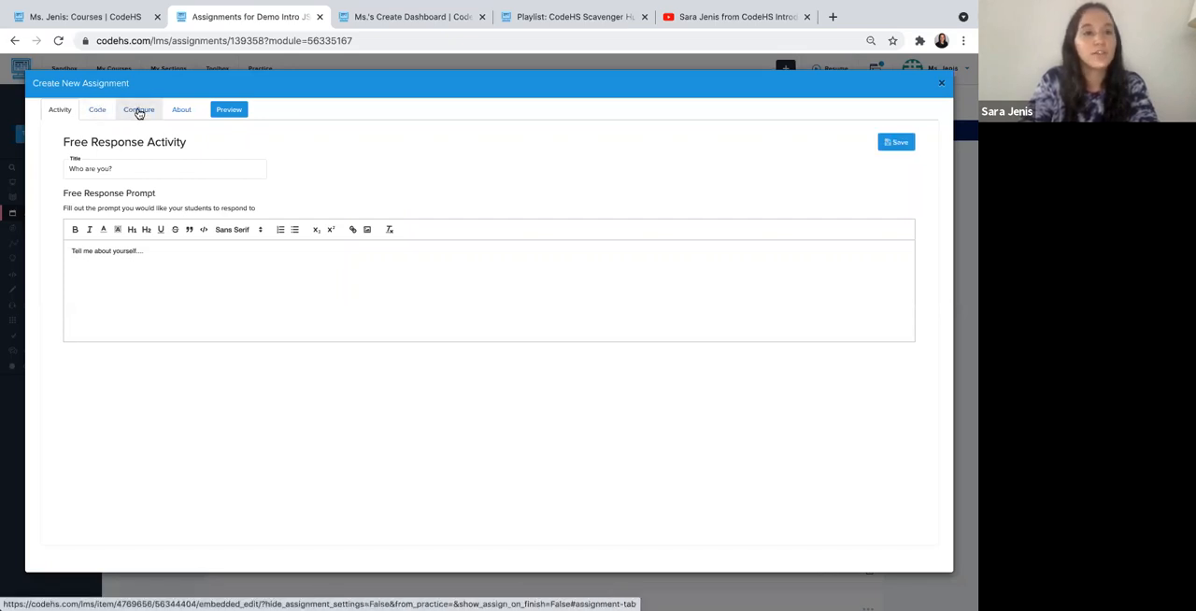
- Exclude the Who are you? assignment from the gradebook for All Sections, save it and close the assignment editor
{"action": "left_click", "coordinate": [138, 111]}
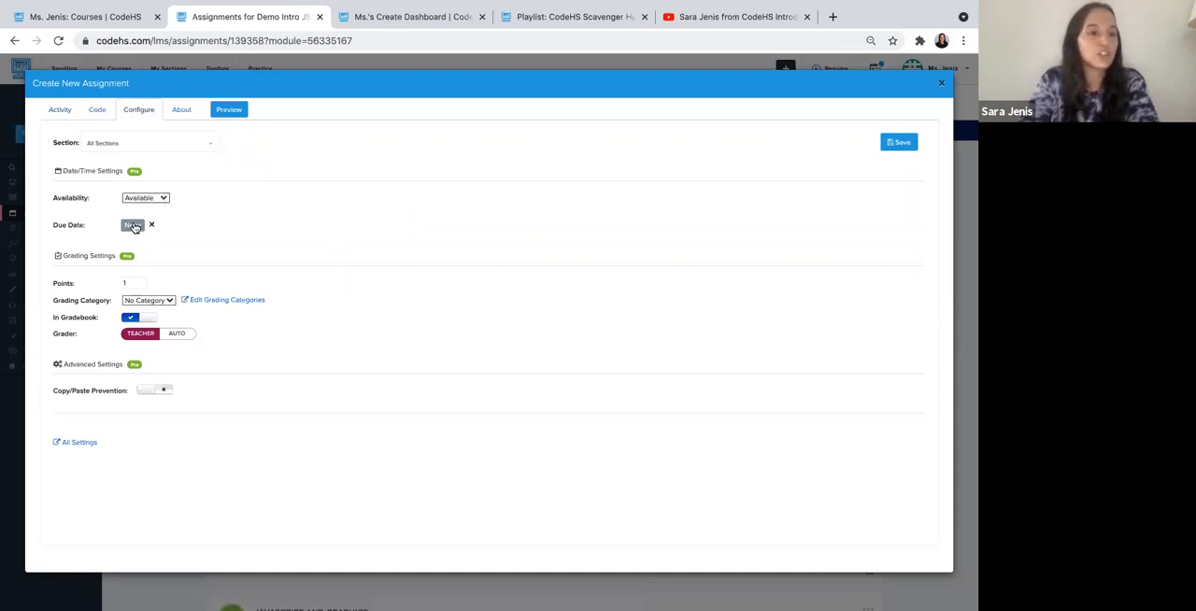
{"action": "left_click", "coordinate": [138, 318]}
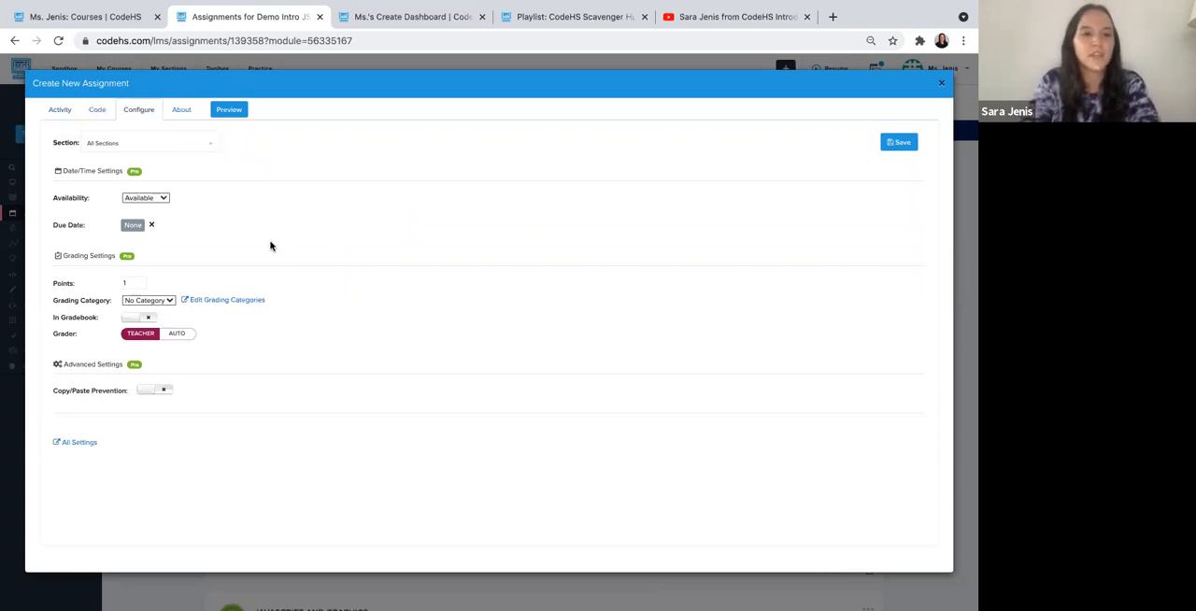
{"action": "left_click", "coordinate": [883, 152]}
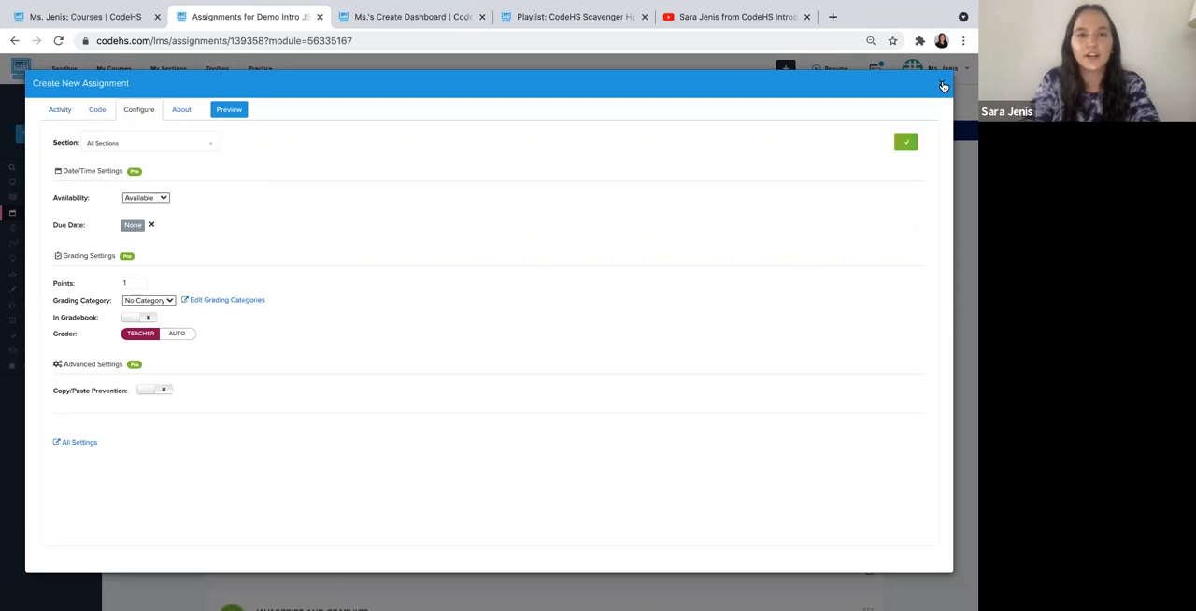
{"action": "left_click", "coordinate": [944, 86]}
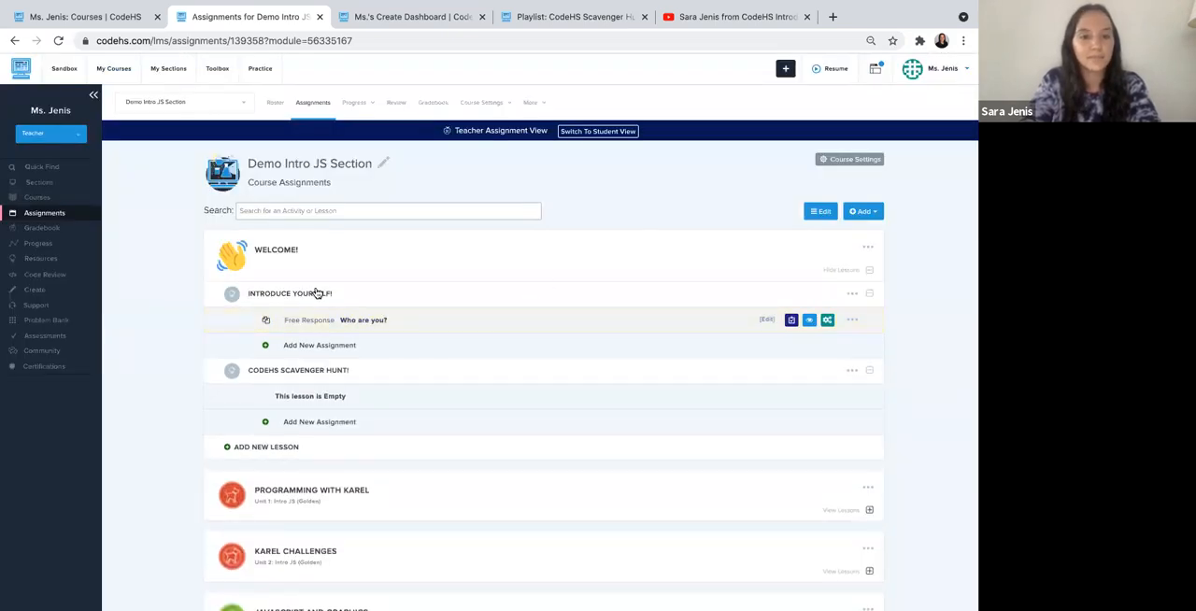
- Preview the Who are you? free response exercise and return to the Demo Intro JS Section assignments
{"action": "left_click", "coordinate": [810, 321]}
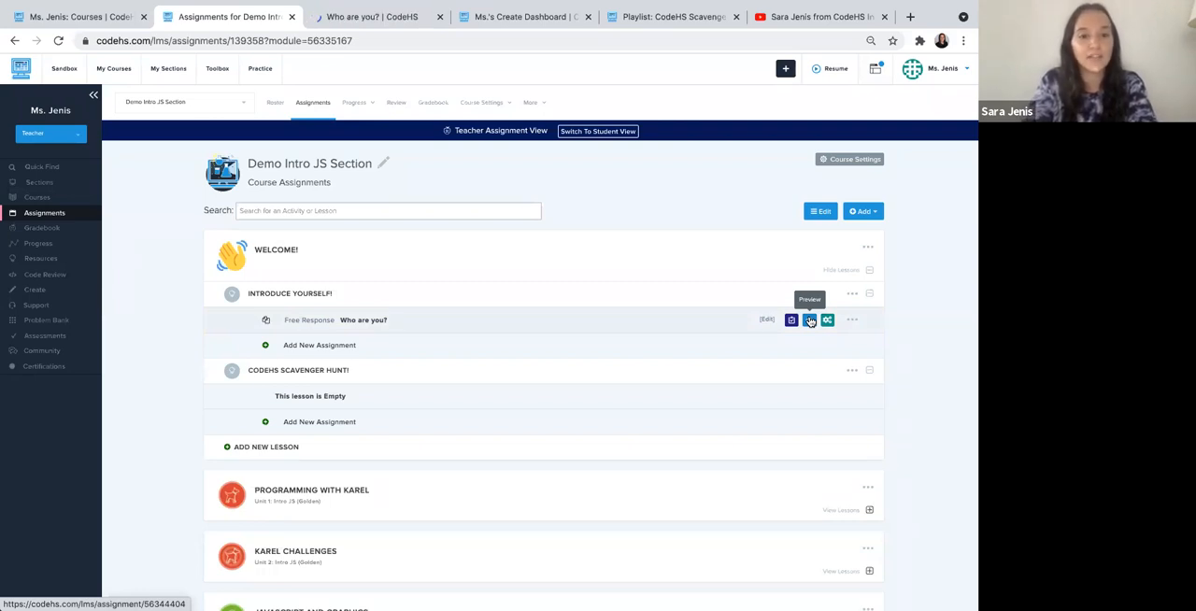
{"action": "left_click", "coordinate": [406, 18]}
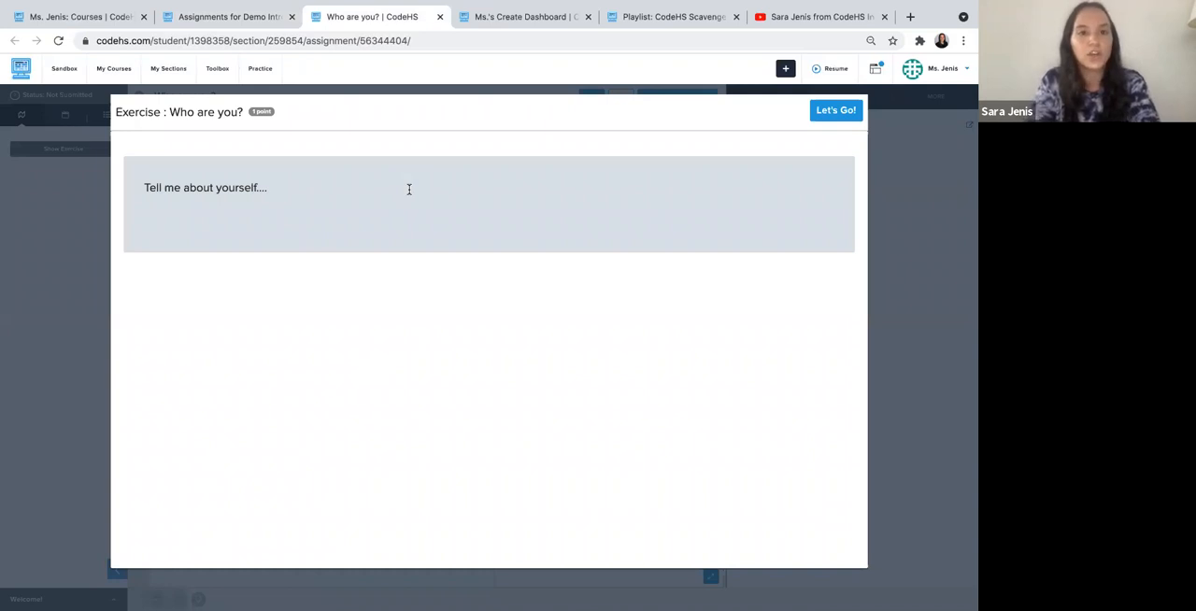
{"action": "left_click", "coordinate": [243, 19]}
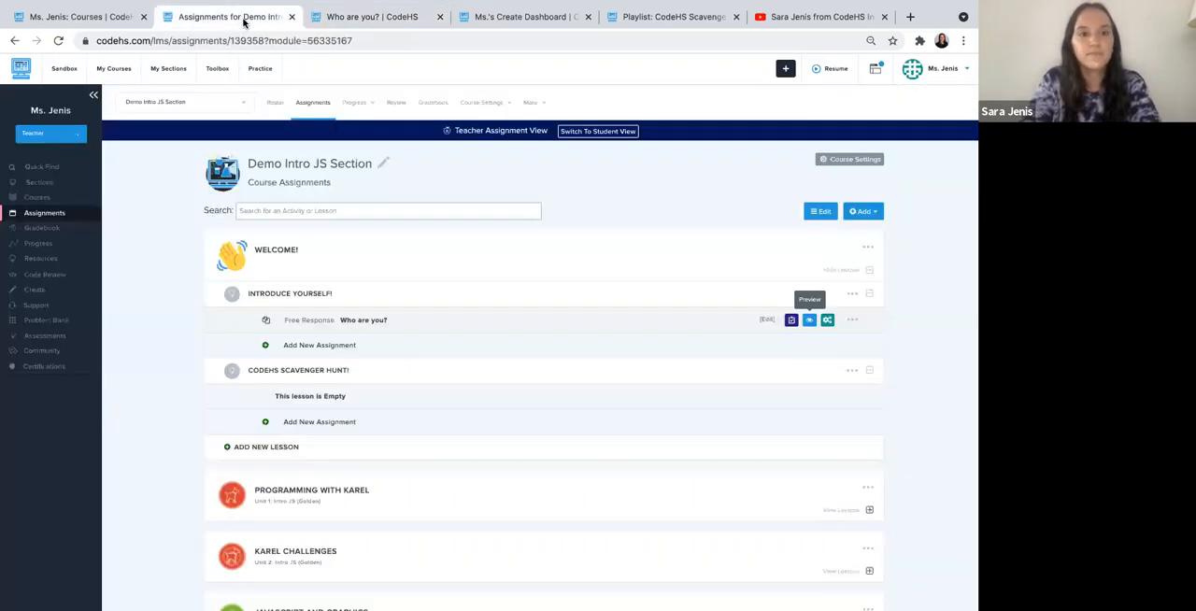
- Create a new Video assignment in the Introduce Yourself! lesson and title it "Meet Your Teacher!"
{"action": "left_click", "coordinate": [319, 346]}
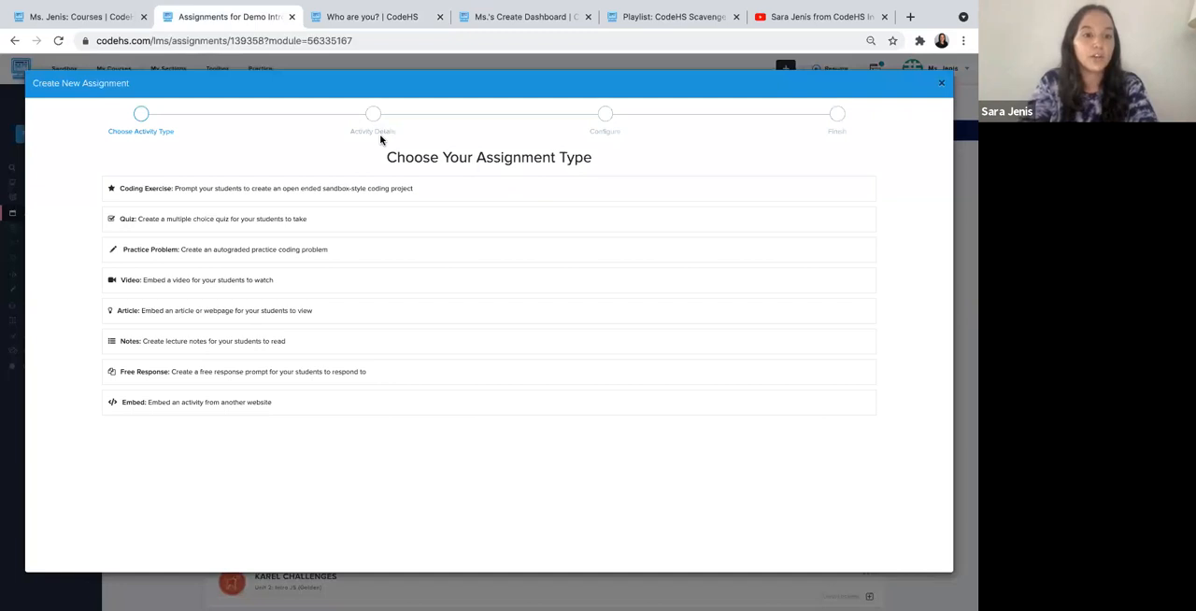
{"action": "left_click", "coordinate": [235, 282]}
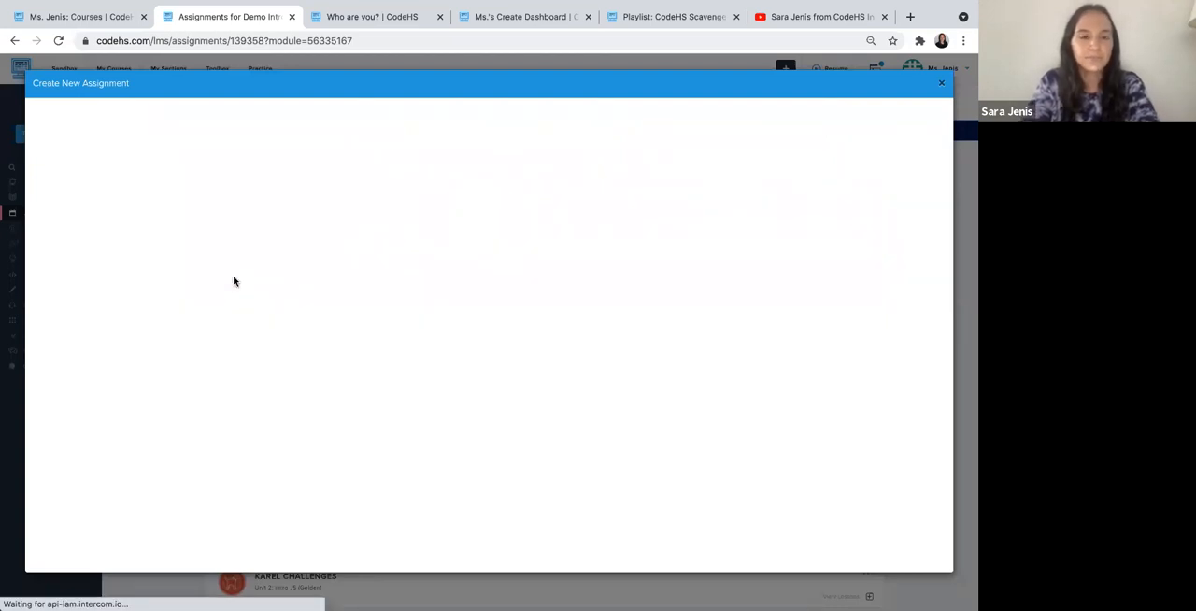
{"action": "left_click", "coordinate": [170, 199]}
{"action": "type", "text": "Meet Your Teacher!"}
{"action": "left_click", "coordinate": [320, 201]}
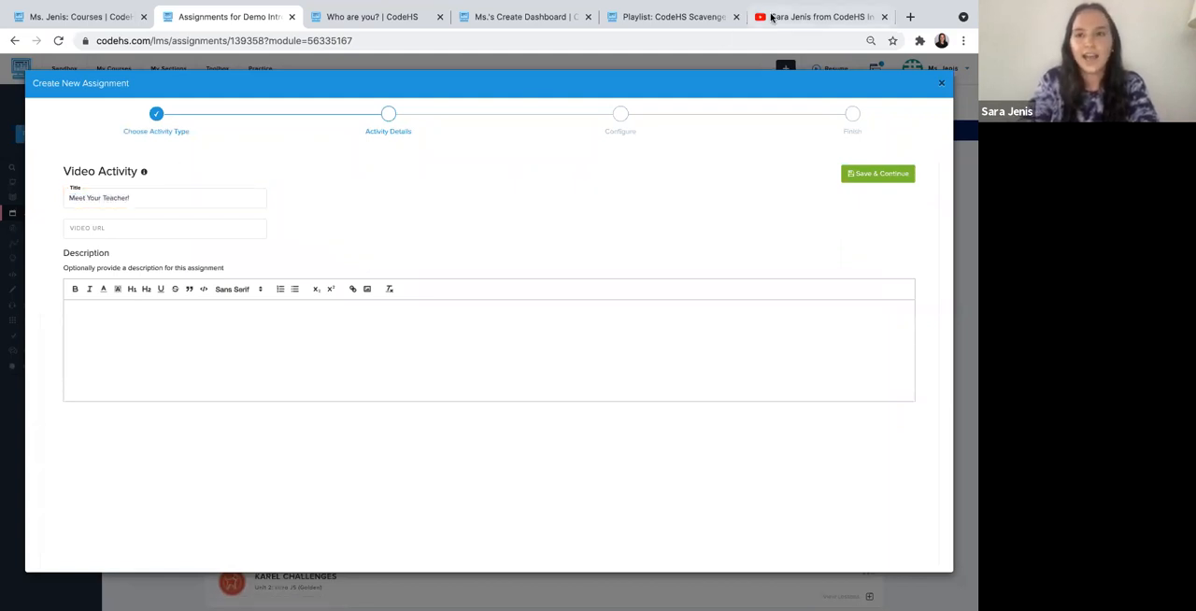
- Copy the URL of the open YouTube introduction video into the assignment's video URL and save the activity details
{"action": "left_click", "coordinate": [772, 17]}
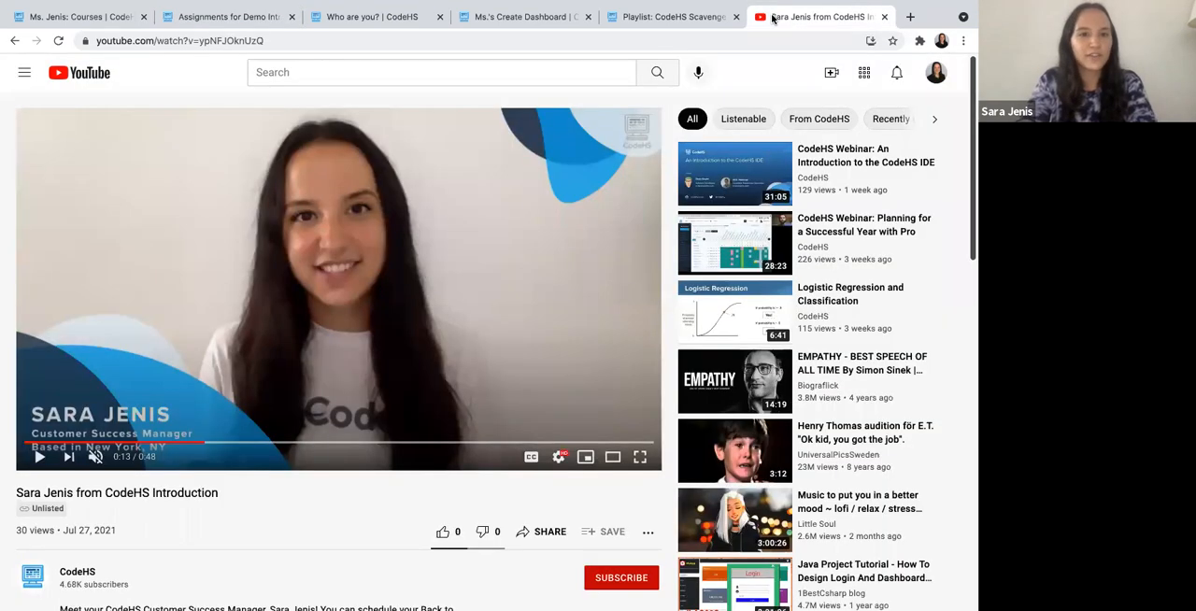
{"action": "left_click", "coordinate": [302, 37]}
{"action": "key", "text": "ctrl+c"}
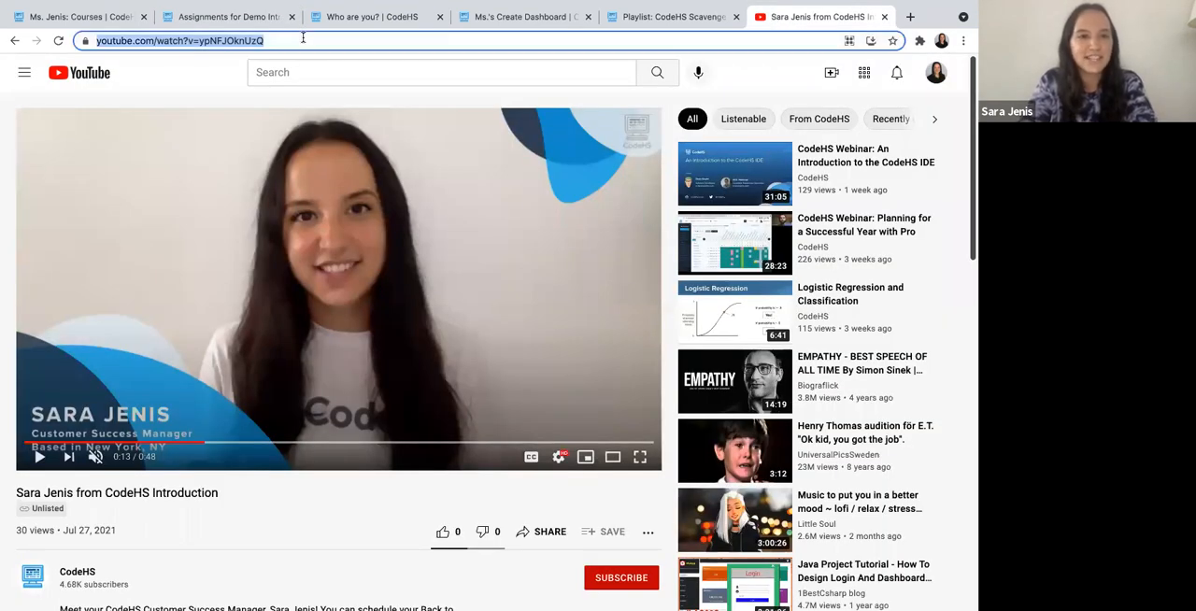
{"action": "left_click", "coordinate": [109, 19]}
{"action": "left_click", "coordinate": [205, 19]}
{"action": "left_click", "coordinate": [128, 226]}
{"action": "key", "text": "ctrl+v"}
{"action": "left_click", "coordinate": [351, 222]}
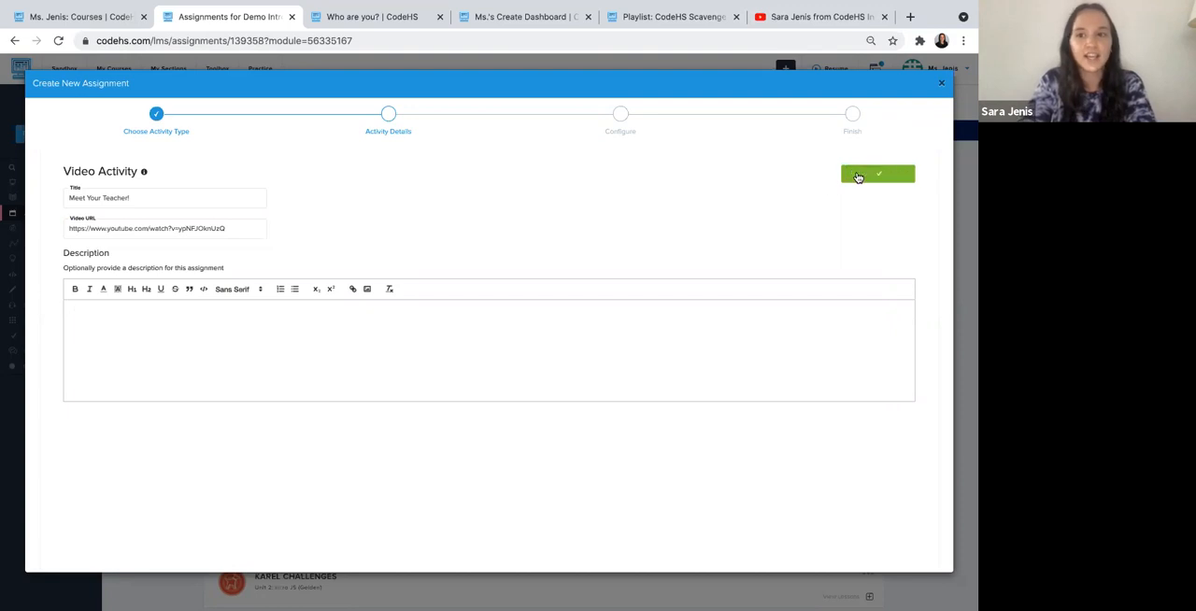
{"action": "left_click", "coordinate": [855, 174]}
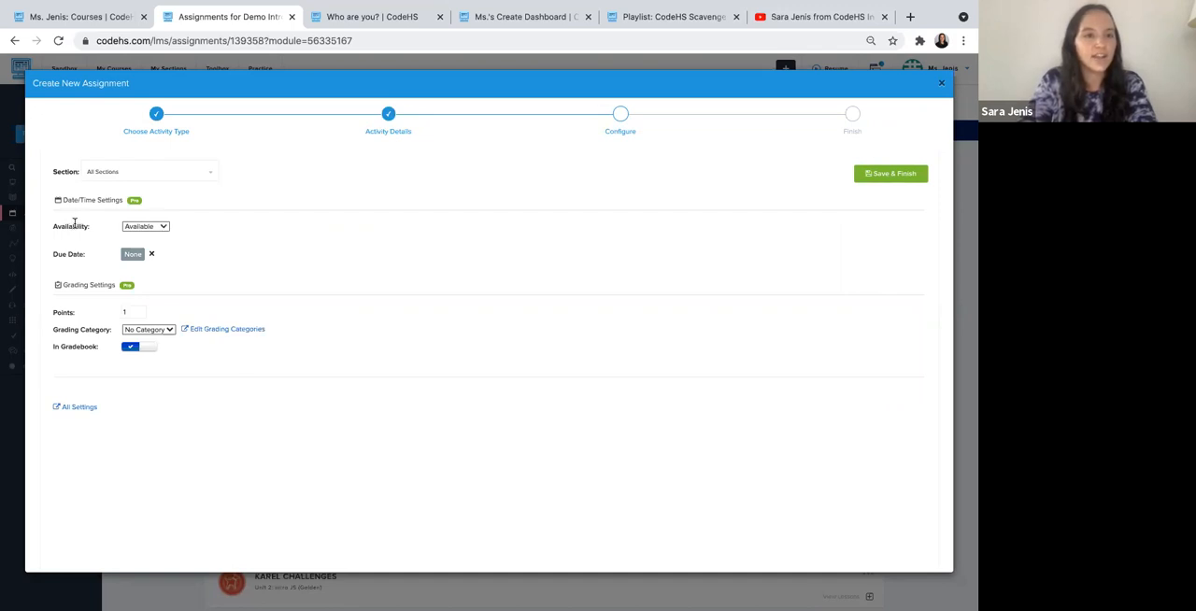
- Keep the video assignment Available, exclude it from the gradebook, and finish creating it
{"action": "left_click", "coordinate": [159, 227]}
{"action": "left_click", "coordinate": [229, 222]}
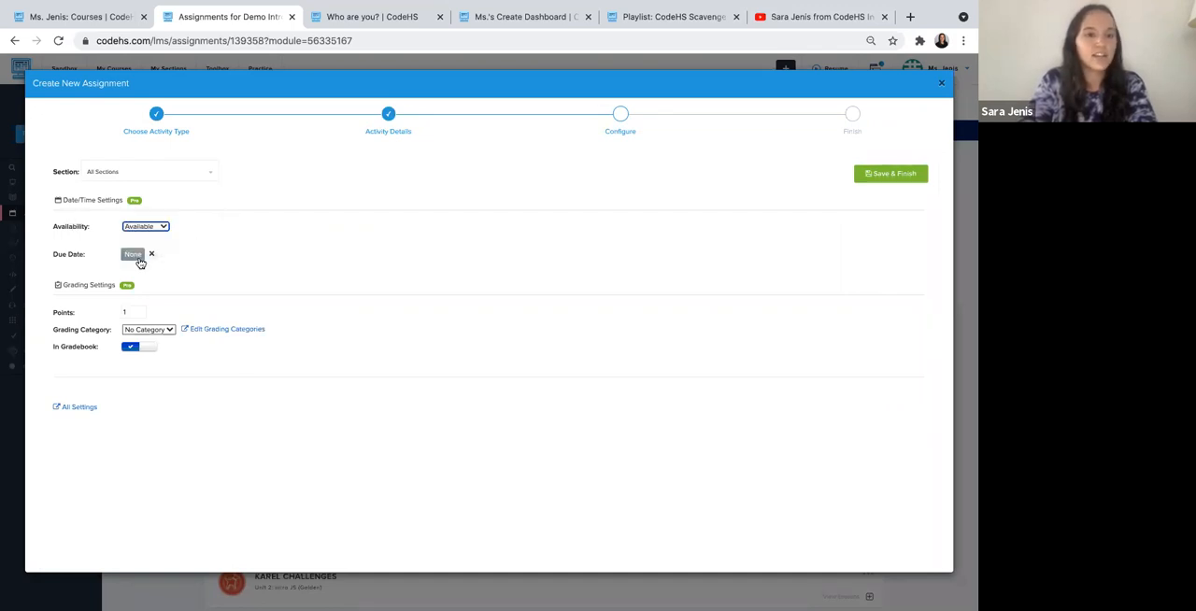
{"action": "left_click", "coordinate": [137, 348]}
{"action": "left_click", "coordinate": [905, 177]}
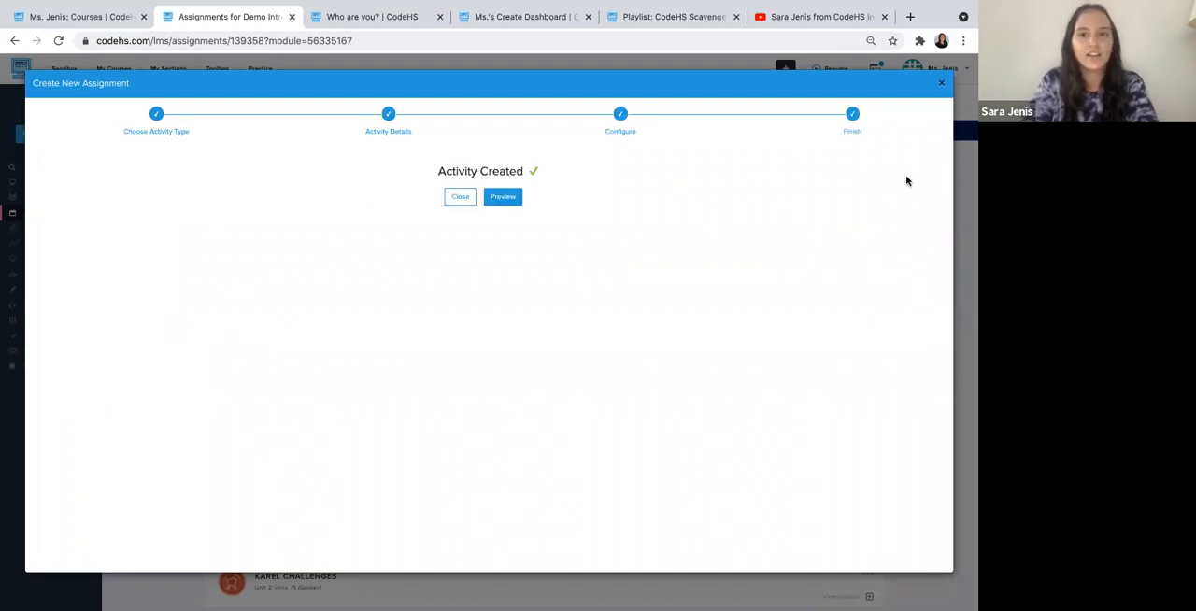
{"action": "left_click", "coordinate": [940, 83]}
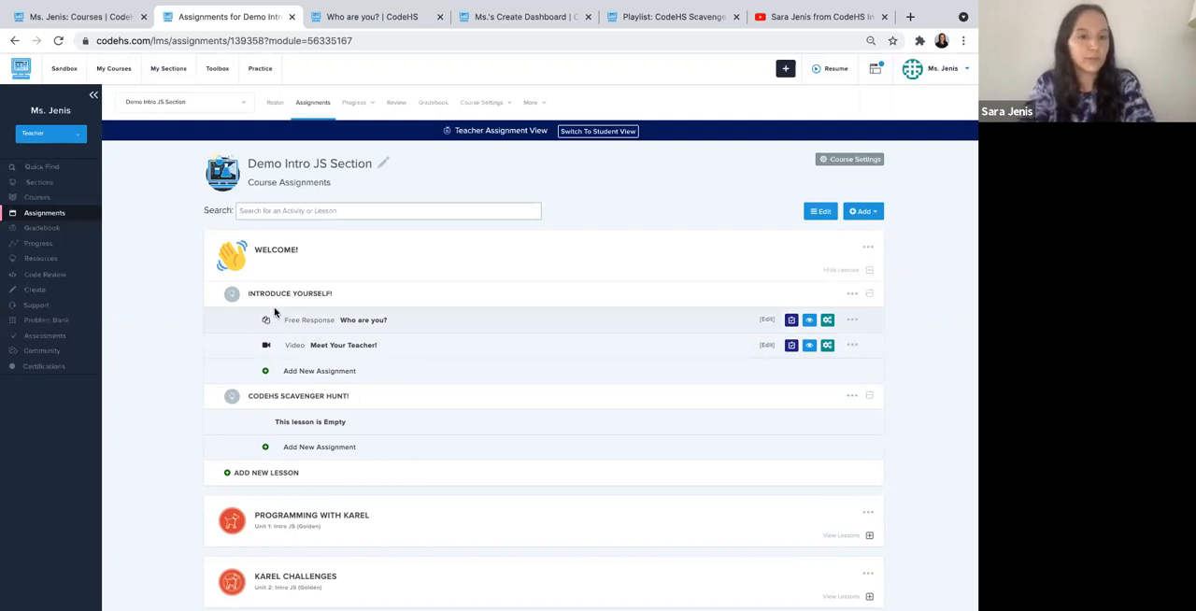
- Move the Meet Your Teacher! video above the Who are you? free response in the Introduce Yourself! lesson
{"action": "left_click", "coordinate": [853, 347]}
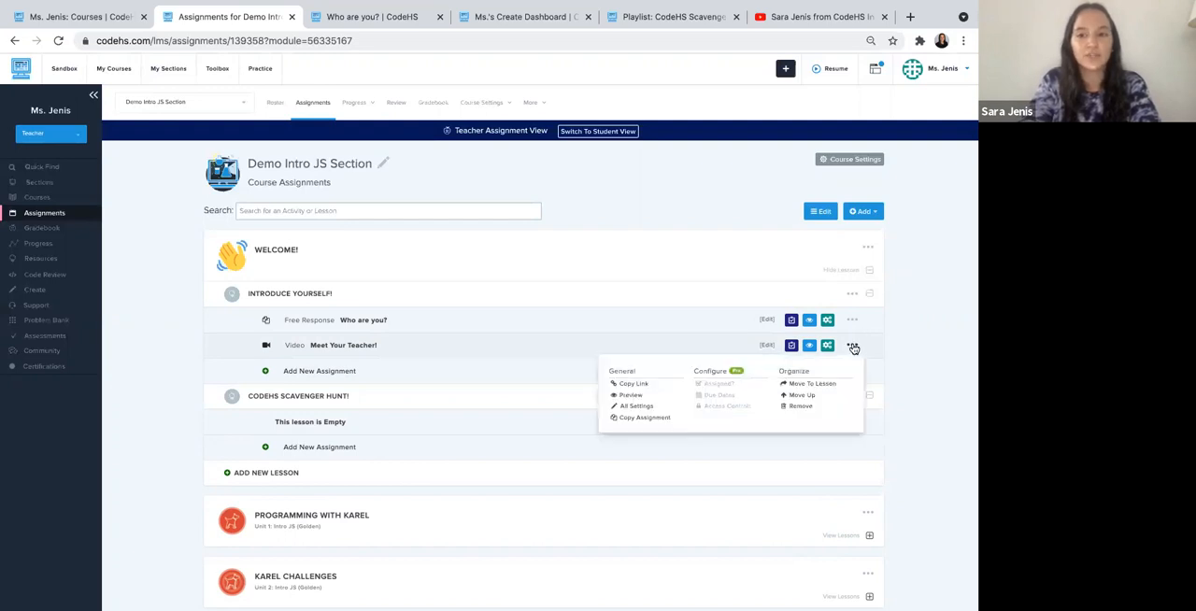
{"action": "left_click", "coordinate": [802, 395]}
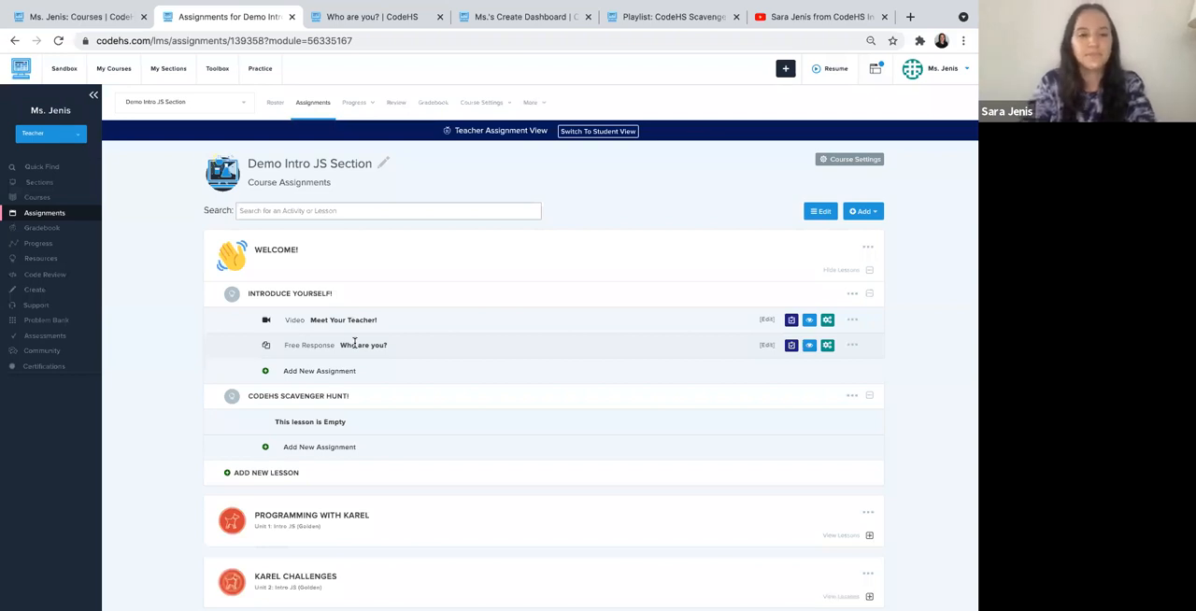
{"action": "scroll", "coordinate": [354, 343], "scroll_direction": "down", "scroll_amount": 2}
{"action": "scroll", "coordinate": [356, 349], "scroll_direction": "up", "scroll_amount": 1}
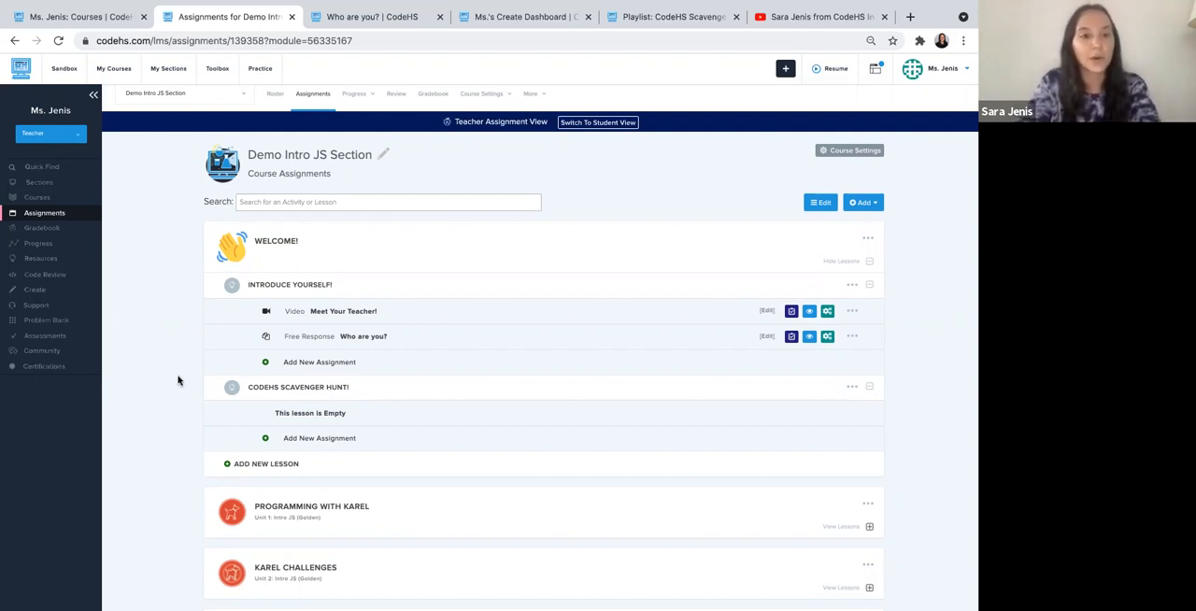
- Open the Playlist Bank and filter the playlists by the title "scavenger" with all programming languages
{"action": "left_click", "coordinate": [217, 77]}
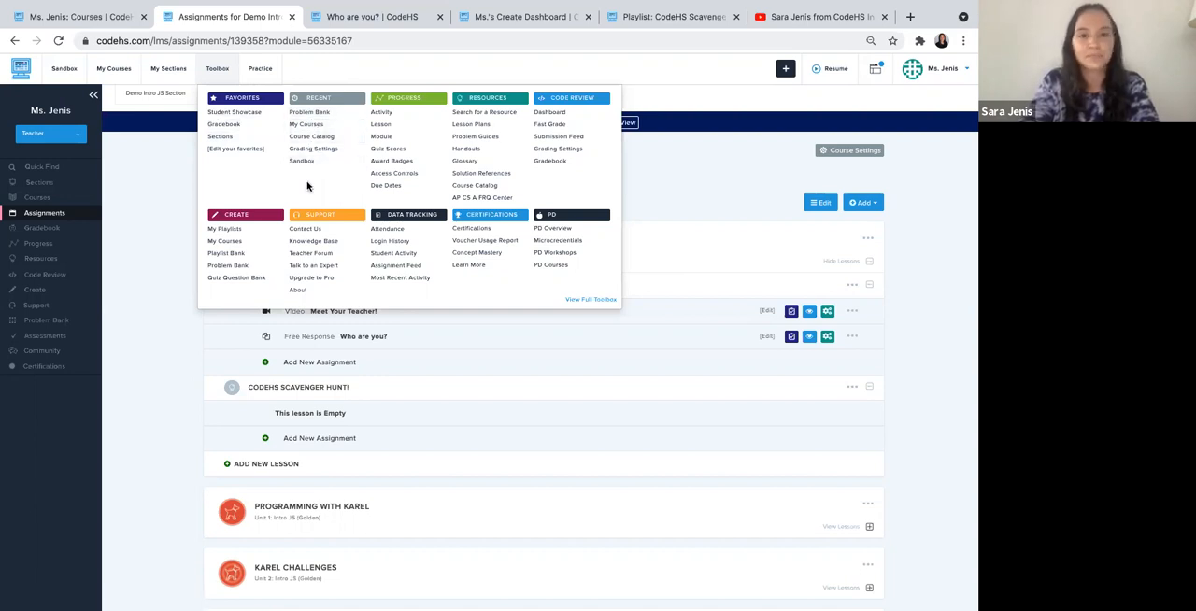
{"action": "left_click", "coordinate": [236, 257], "text": "super"}
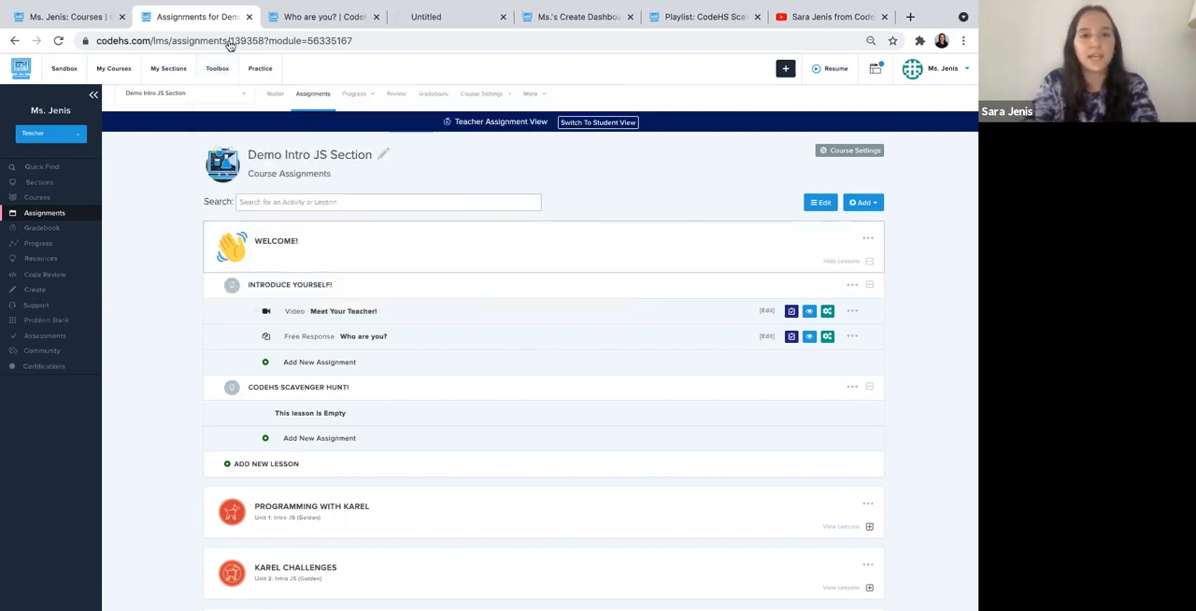
{"action": "left_click", "coordinate": [417, 21]}
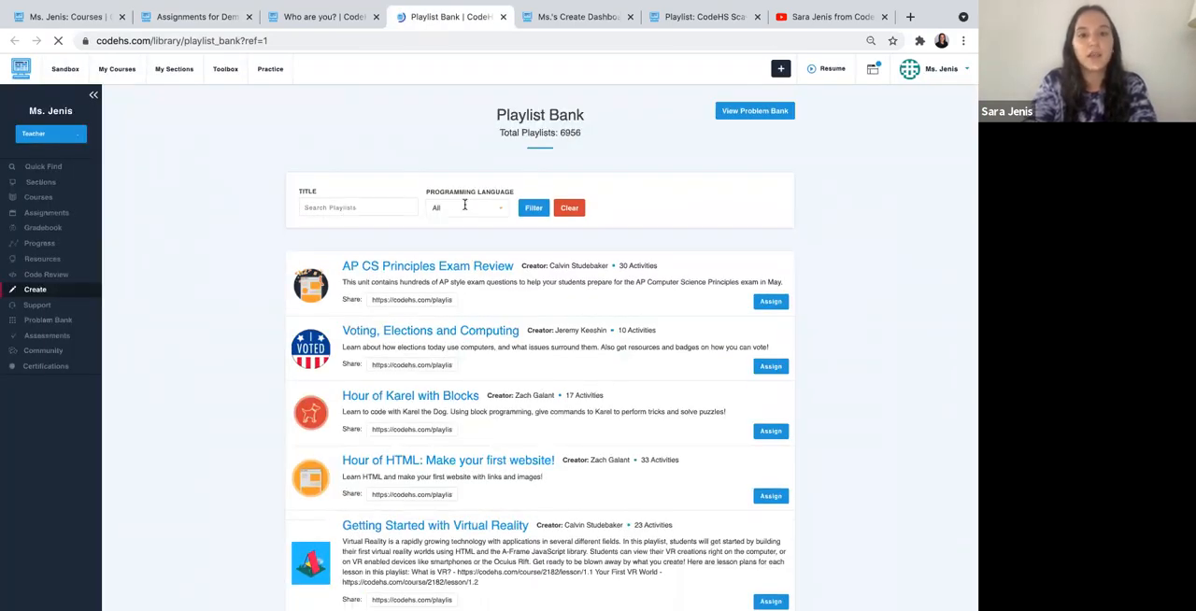
{"action": "left_click", "coordinate": [463, 211]}
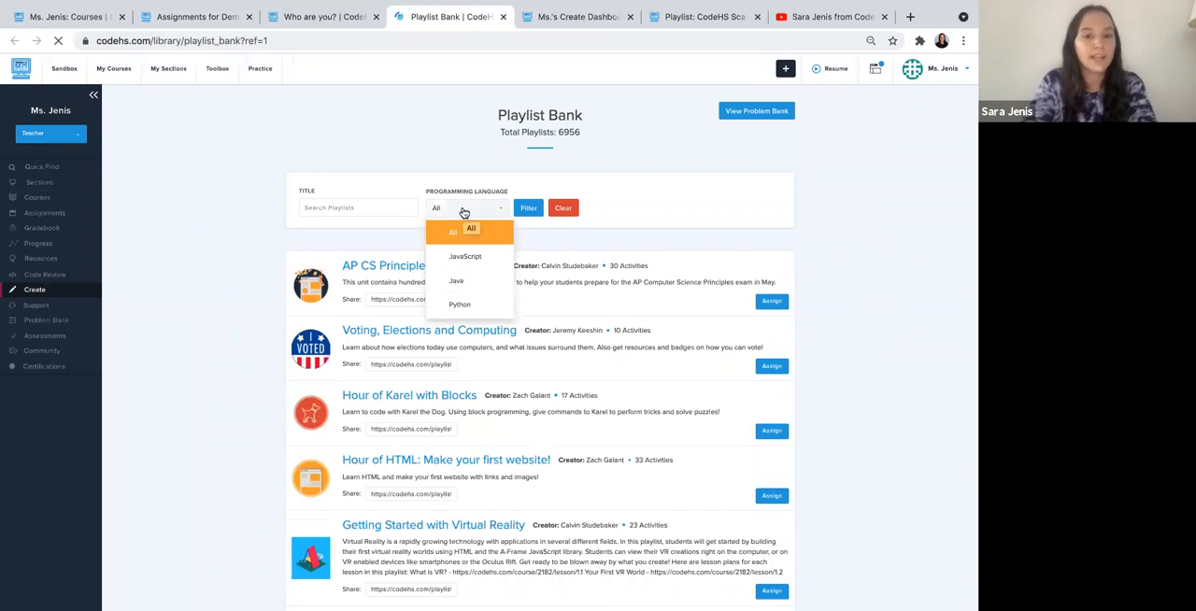
{"action": "left_click", "coordinate": [360, 205]}
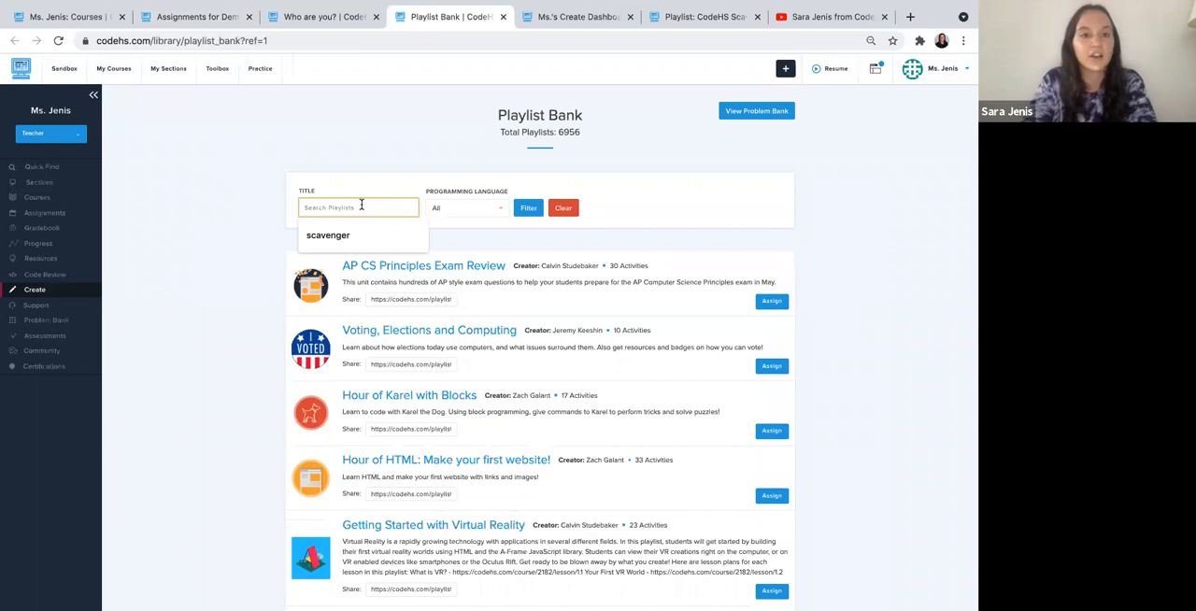
{"action": "left_click", "coordinate": [338, 236]}
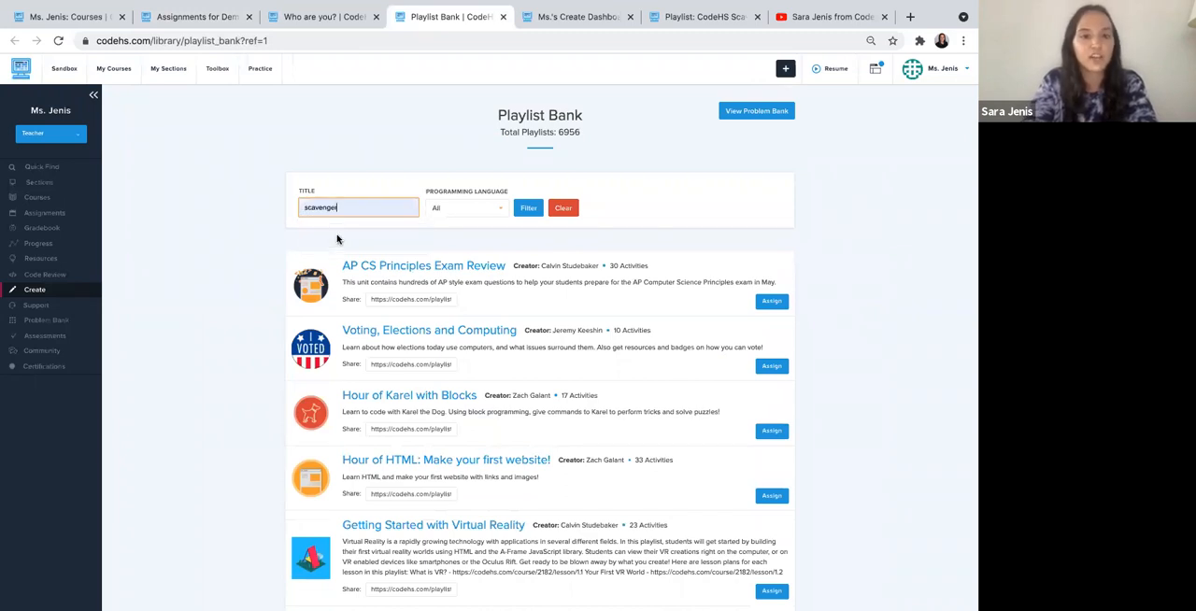
{"action": "left_click", "coordinate": [527, 209]}
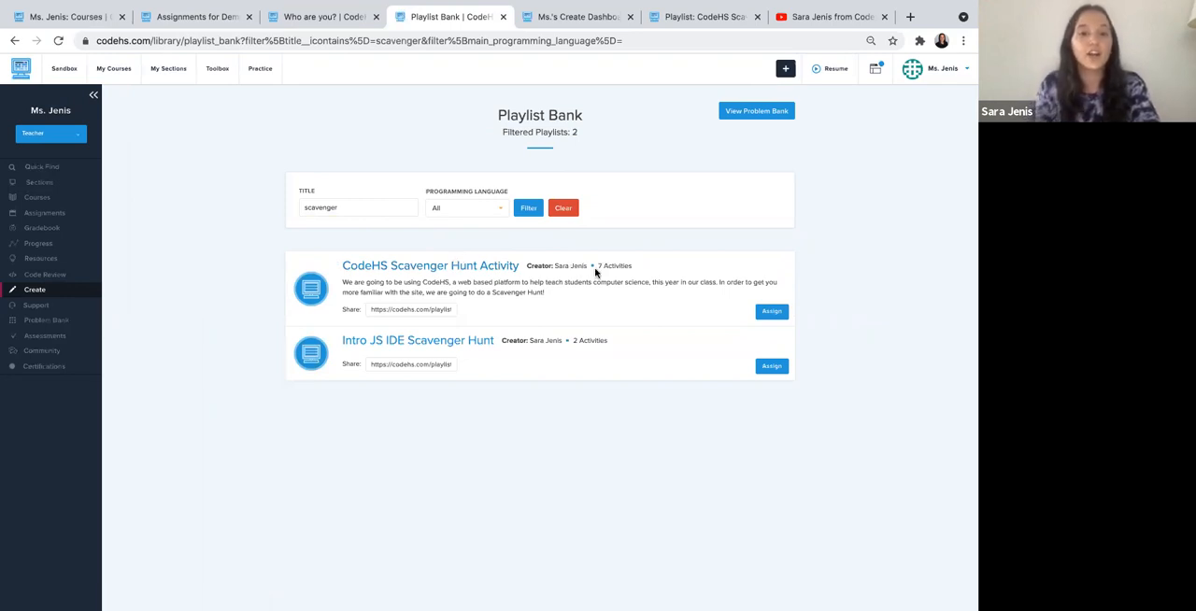
- Assign the CodeHS Scavenger Hunt Activity playlist to Ms.'s Demo Section with its default settings and close the assign dialog
{"action": "left_click", "coordinate": [771, 312]}
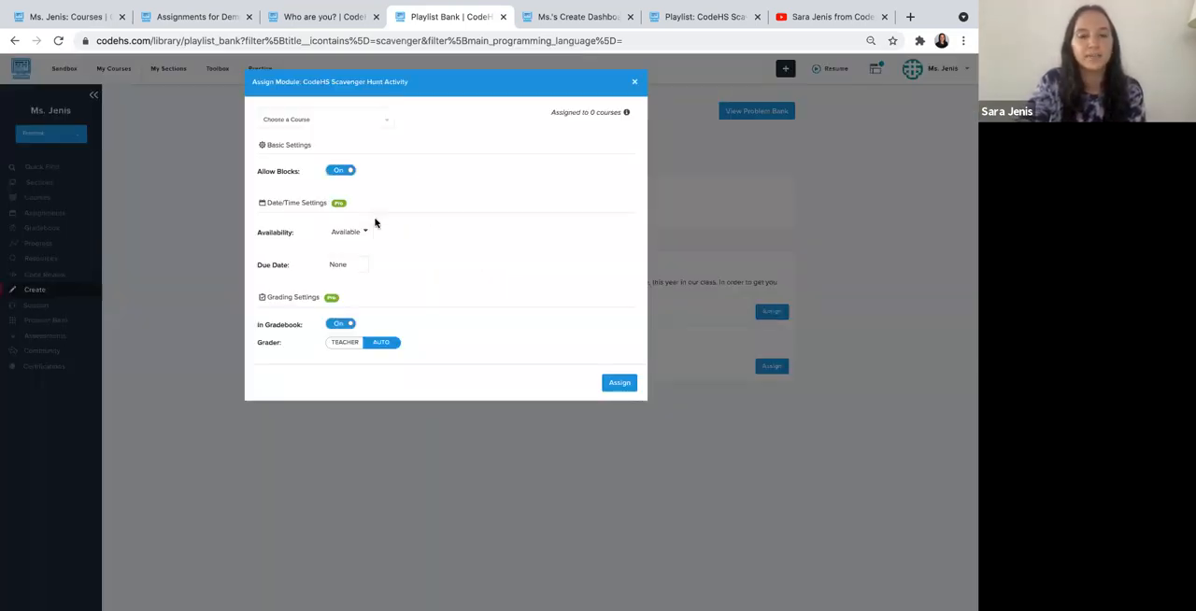
{"action": "left_click", "coordinate": [337, 126]}
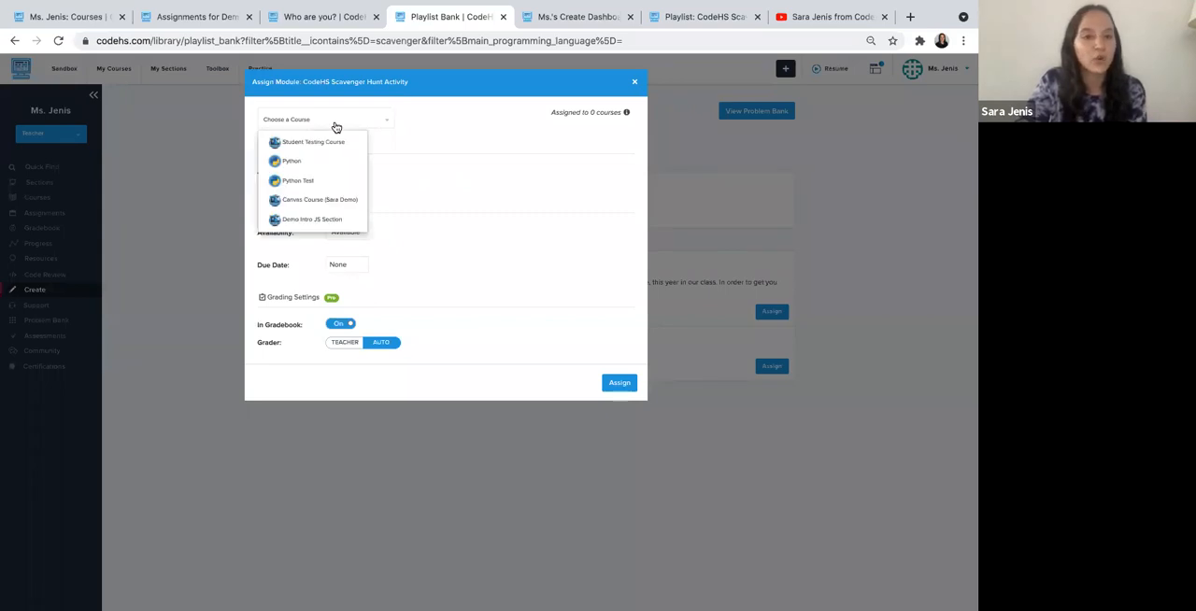
{"action": "left_click", "coordinate": [311, 223]}
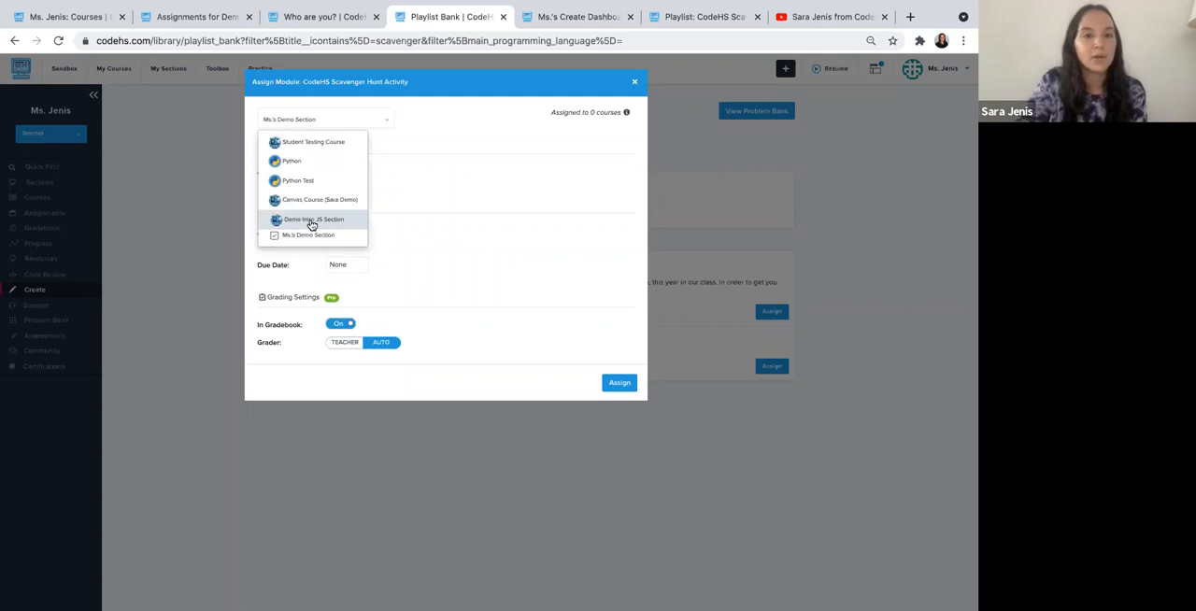
{"action": "left_click", "coordinate": [428, 177]}
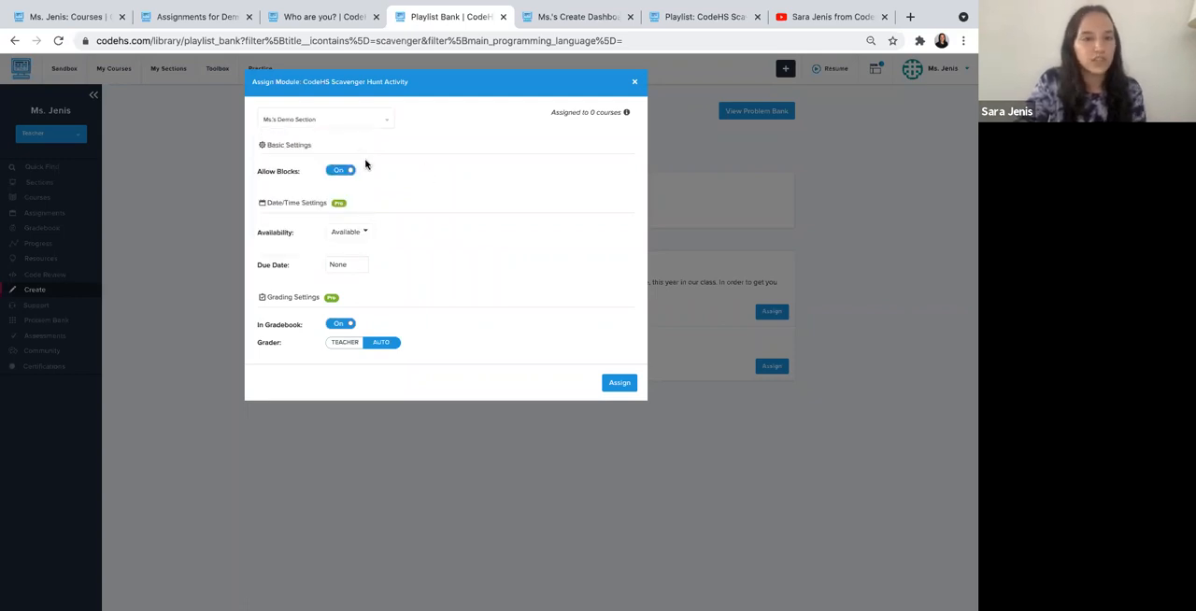
{"action": "left_click", "coordinate": [618, 382]}
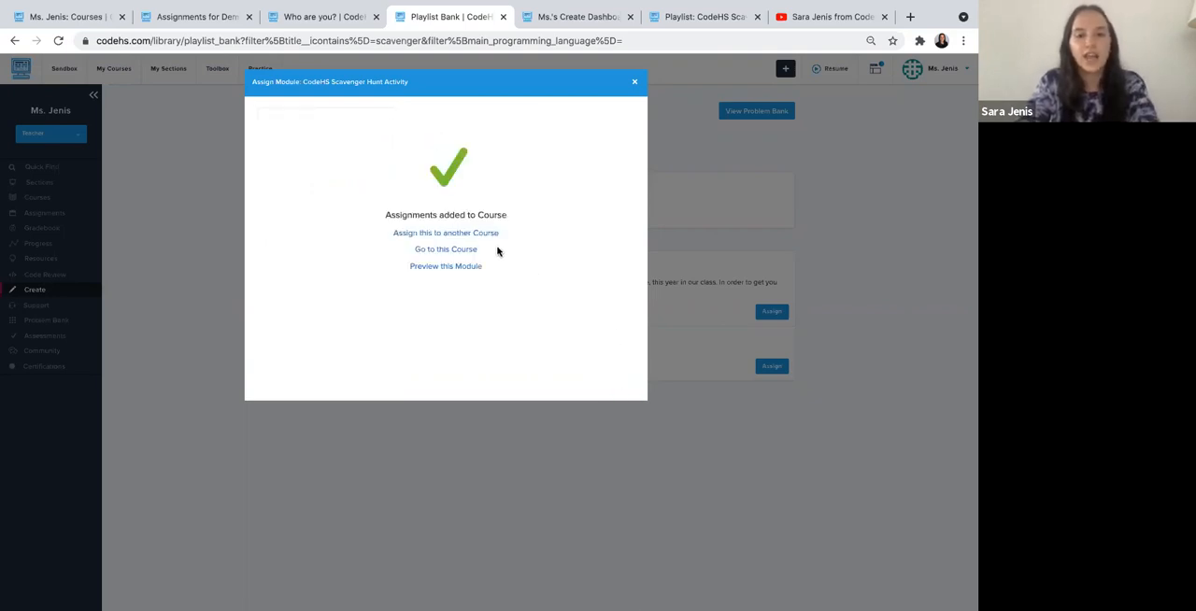
{"action": "left_click", "coordinate": [634, 84]}
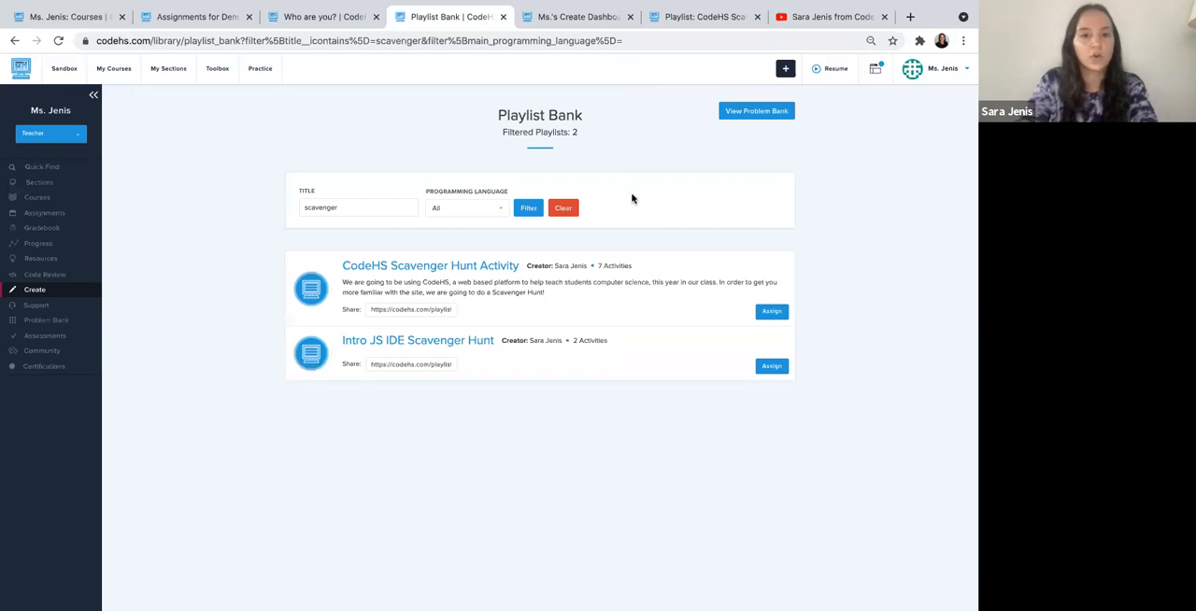
- Examine the activities inside the CodeHS Scavenger Hunt Activity playlist and return to the Demo Intro JS Section assignments
{"action": "left_click", "coordinate": [442, 269]}
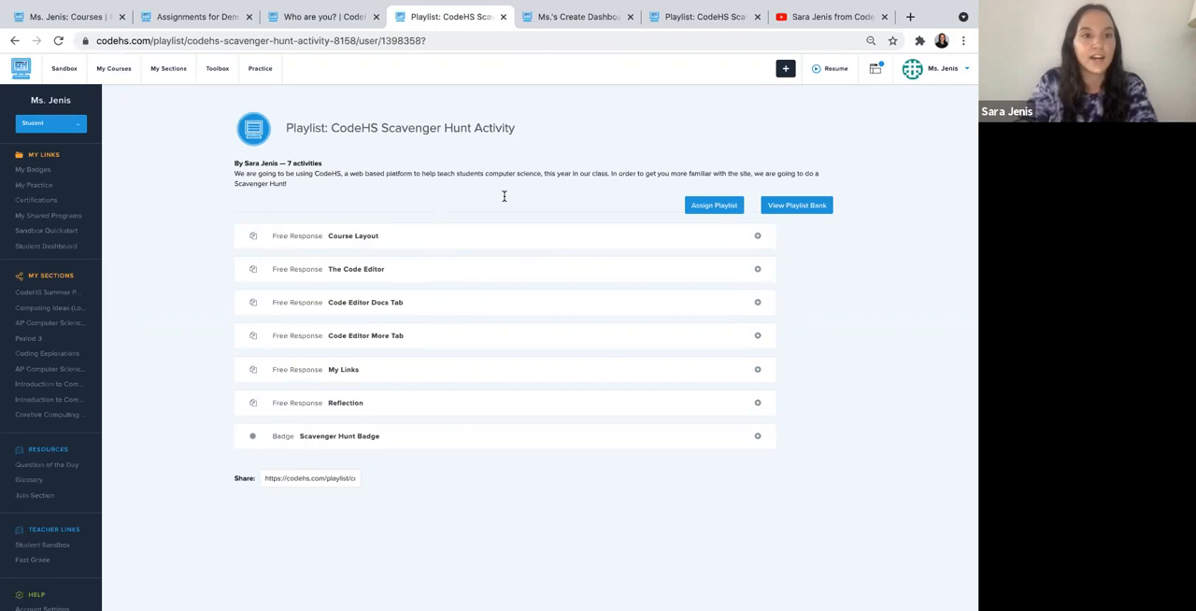
{"action": "left_click", "coordinate": [220, 19]}
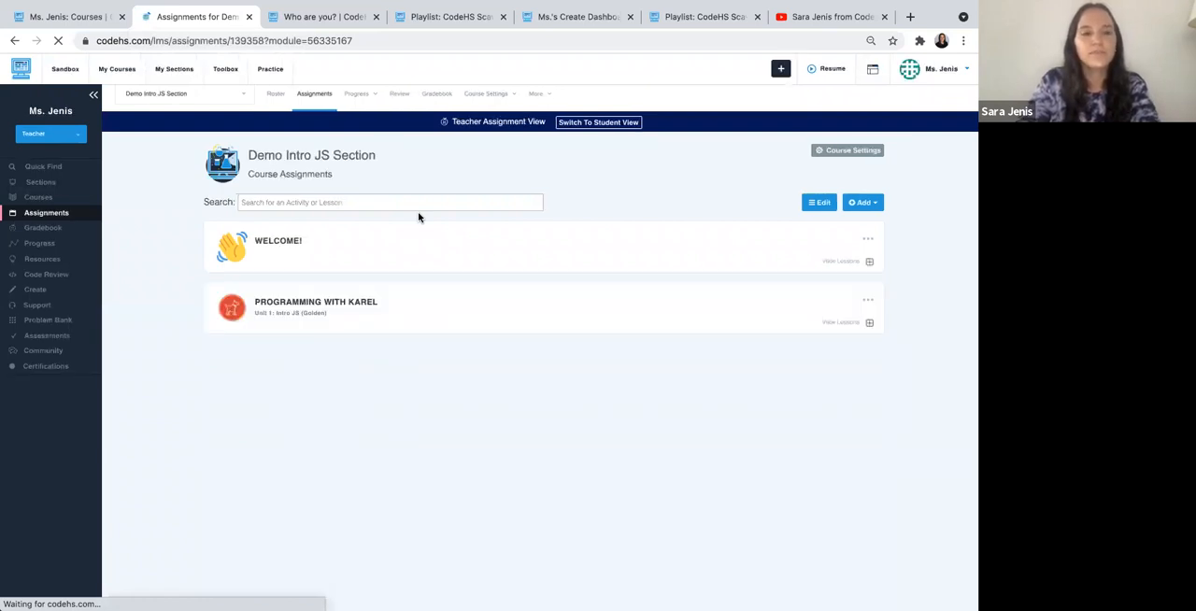
- Reorder the course modules so that CodeHS Scavenger Hunt Activity sits directly below Welcome!, and finish editing the module order
{"action": "scroll", "coordinate": [417, 217], "scroll_direction": "down", "scroll_amount": 5}
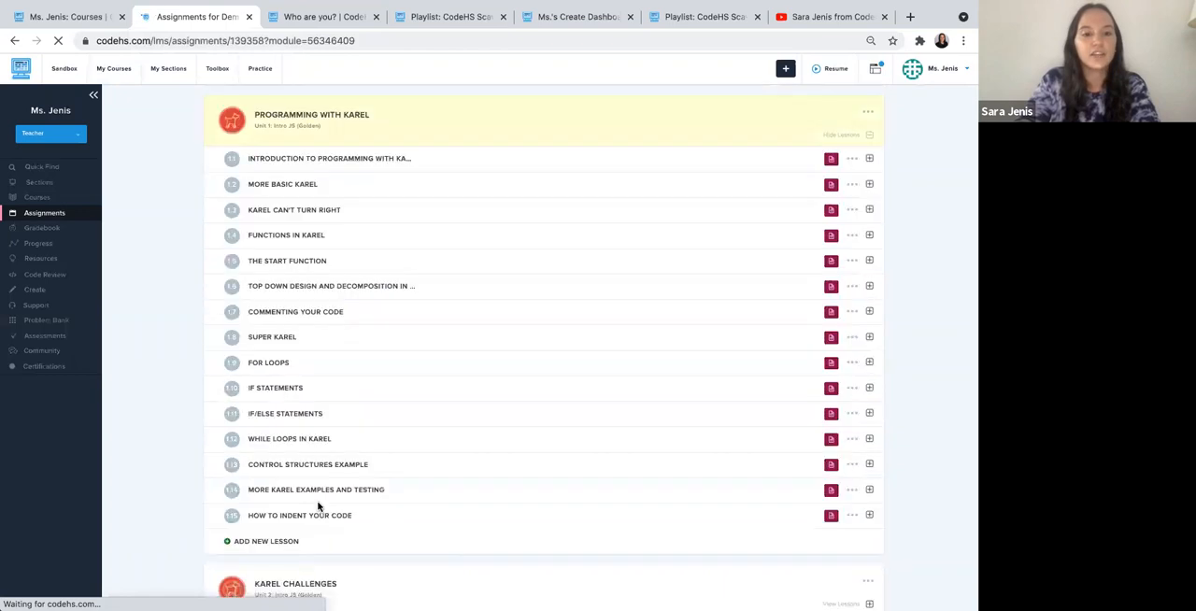
{"action": "scroll", "coordinate": [320, 507], "scroll_direction": "down", "scroll_amount": 4}
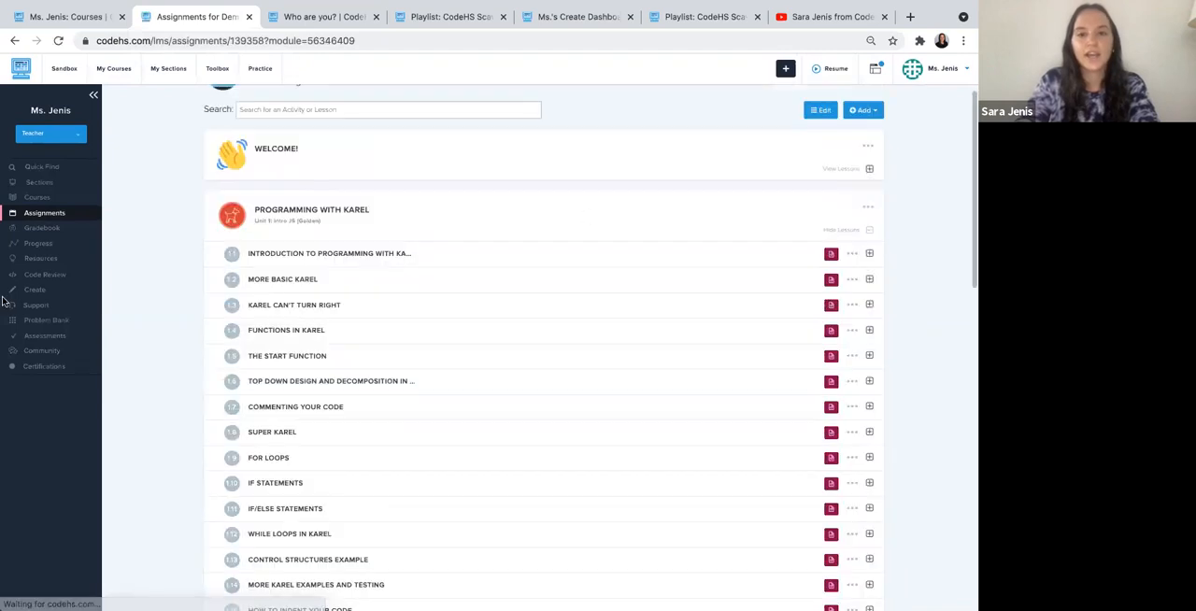
{"action": "left_click", "coordinate": [821, 111]}
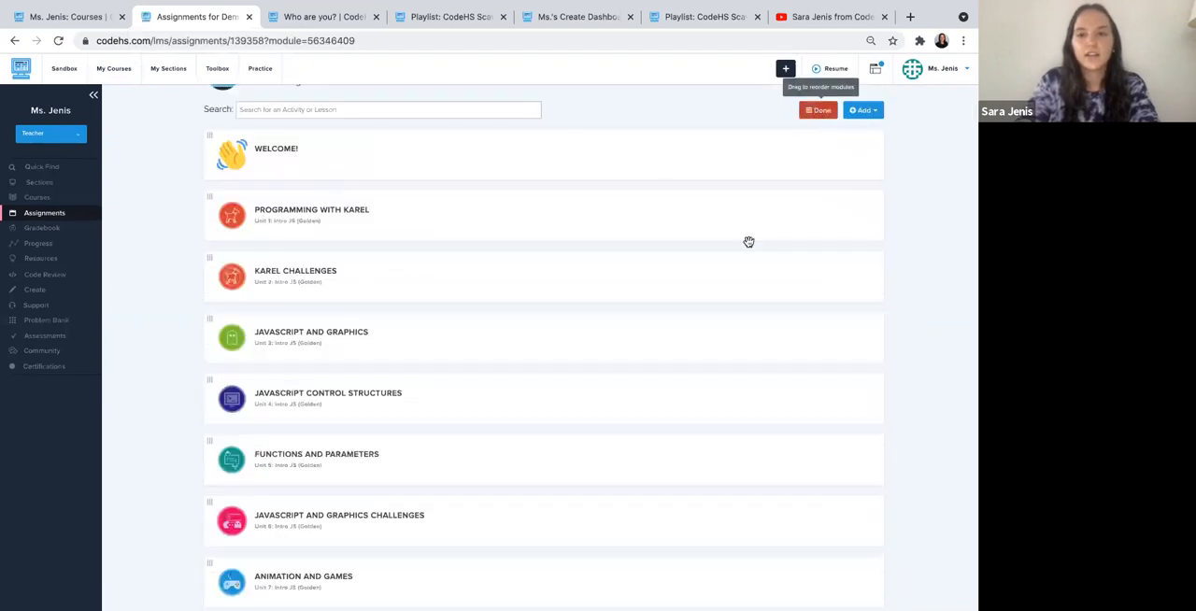
{"action": "scroll", "coordinate": [423, 493], "scroll_direction": "down", "scroll_amount": 3}
{"action": "left_click_drag", "start_coordinate": [424, 494], "coordinate": [426, 303]}
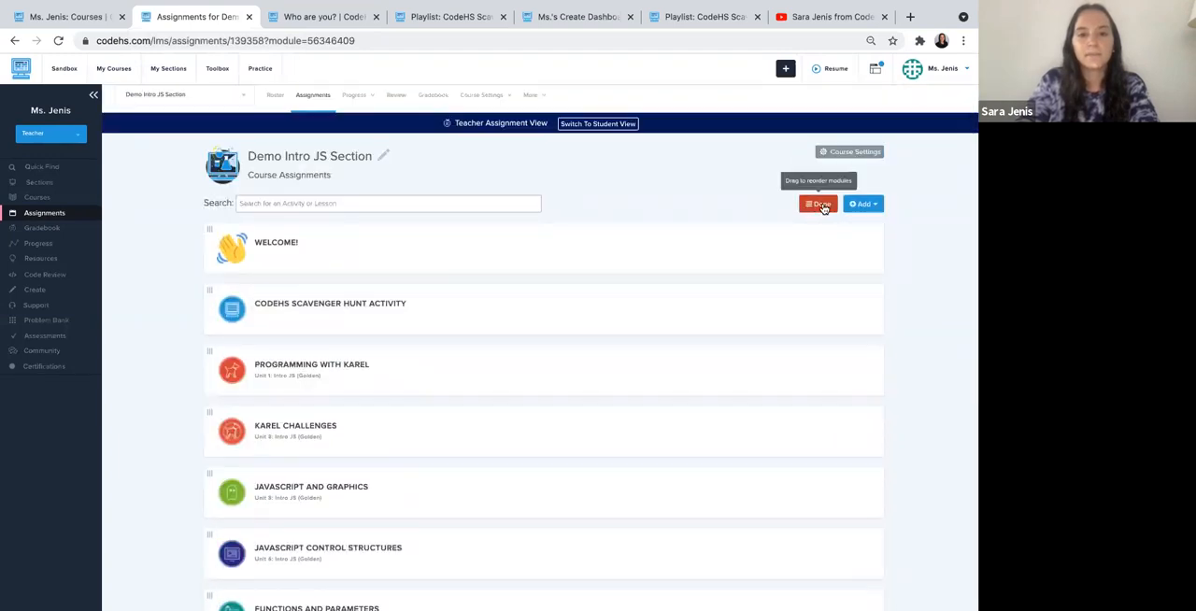
{"action": "left_click", "coordinate": [818, 203]}
- Expand the Welcome! module and show the contents of the CodeHS Scavenger Hunt! and CodeHS Scavenger Hunt Activity lessons
{"action": "left_click", "coordinate": [435, 253]}
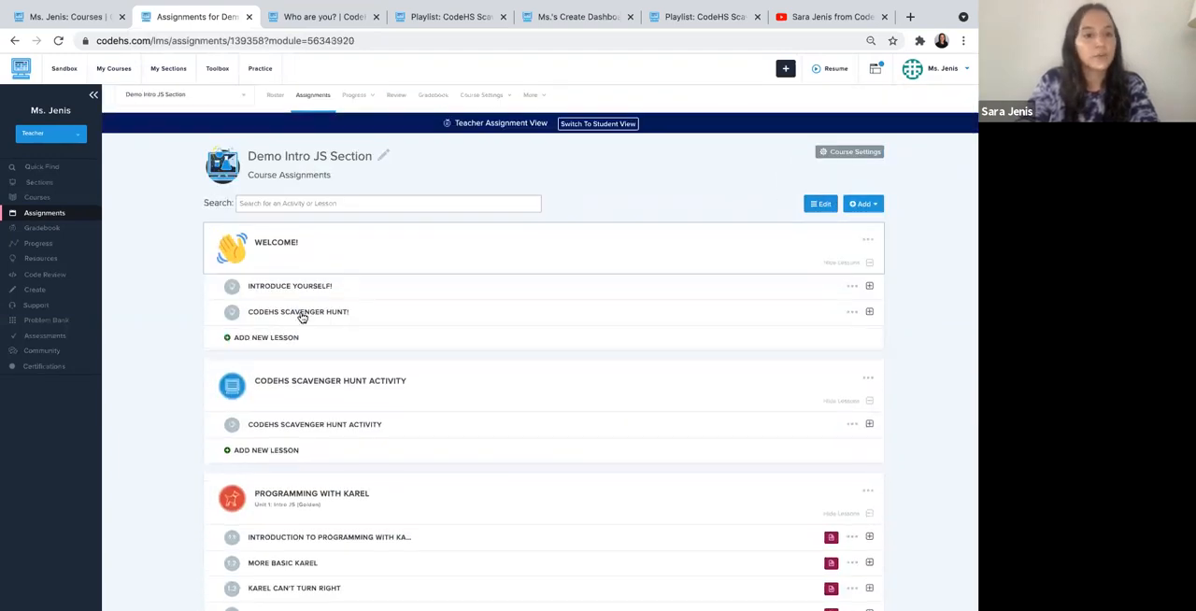
{"action": "left_click", "coordinate": [311, 314]}
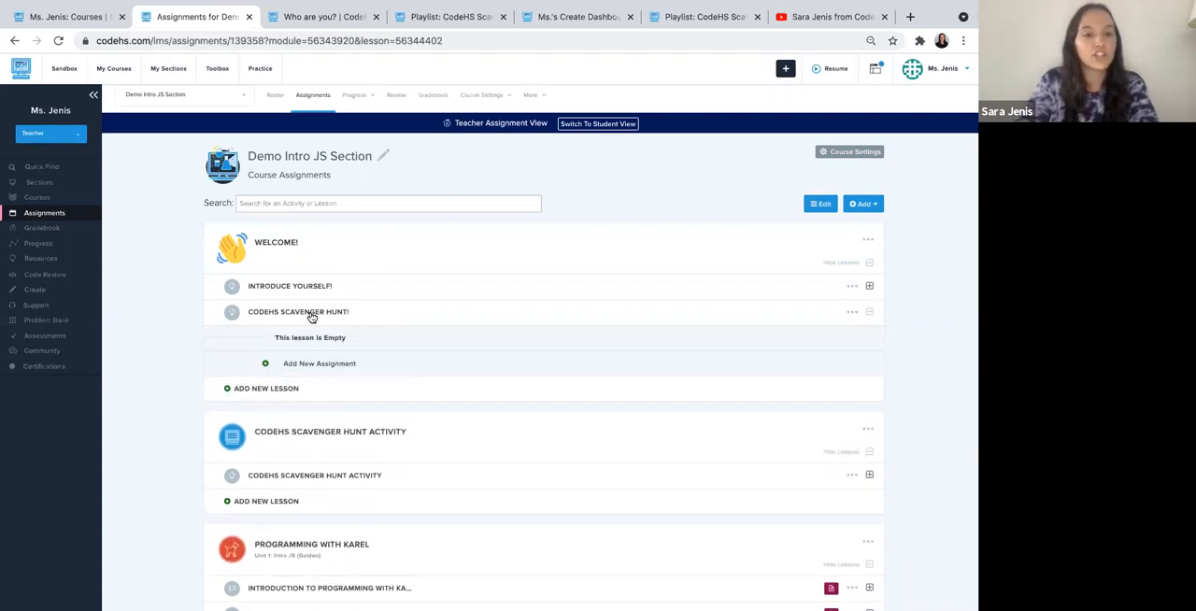
{"action": "left_click", "coordinate": [316, 479]}
{"action": "scroll", "coordinate": [317, 482], "scroll_direction": "down", "scroll_amount": 2}
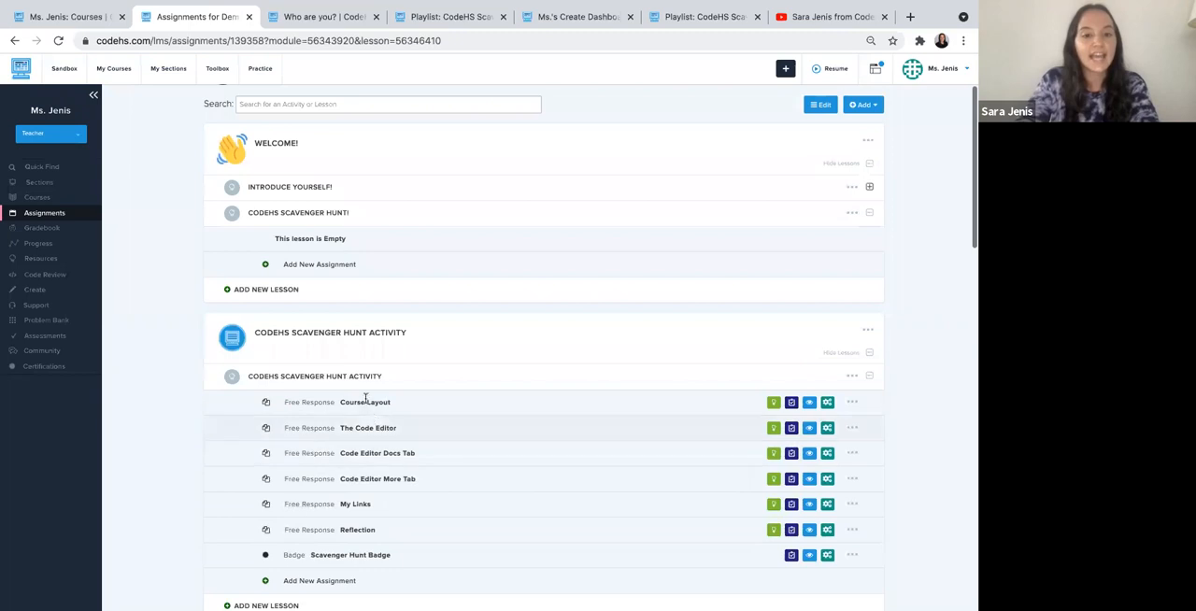
{"action": "left_click", "coordinate": [852, 403]}
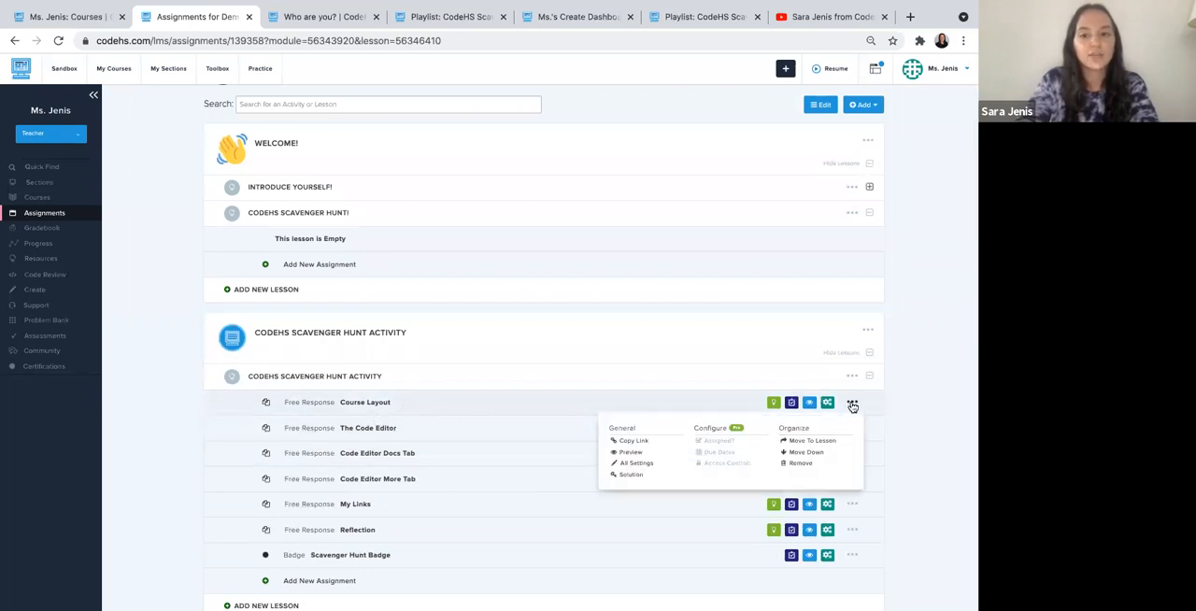
{"action": "left_click", "coordinate": [812, 442]}
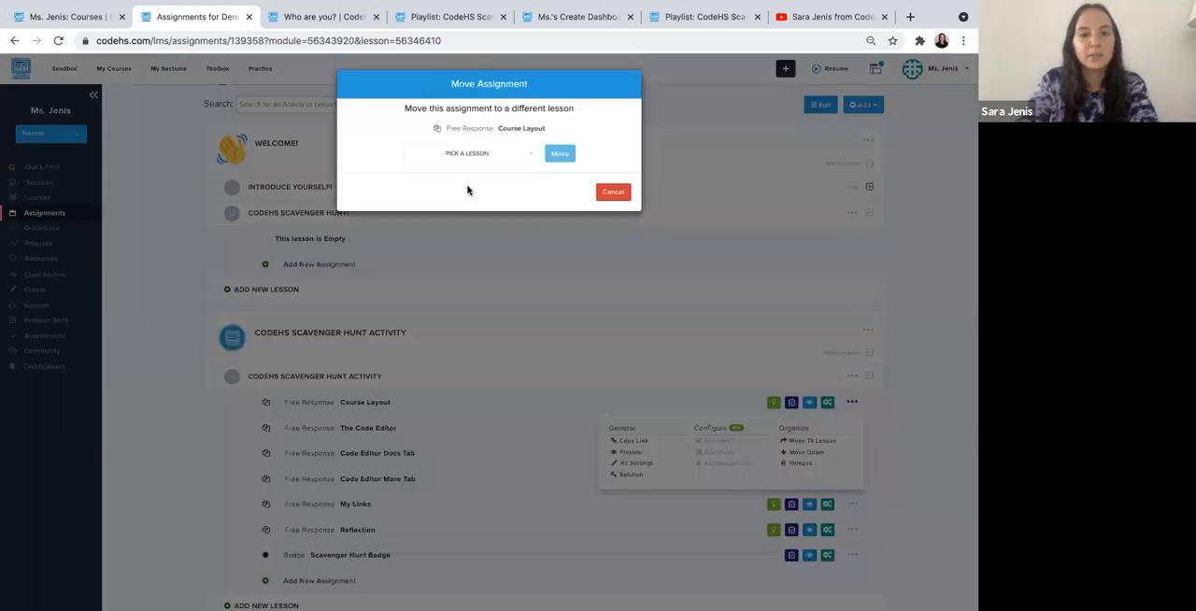
{"action": "left_click", "coordinate": [475, 159]}
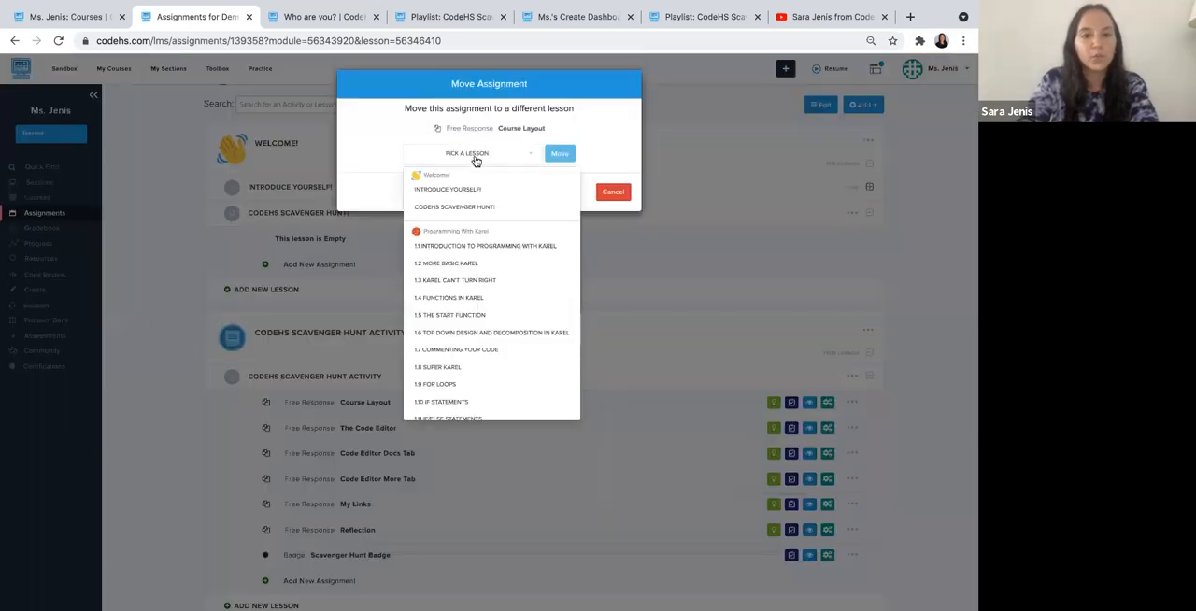
{"action": "left_click", "coordinate": [467, 207]}
{"action": "left_click", "coordinate": [608, 194]}
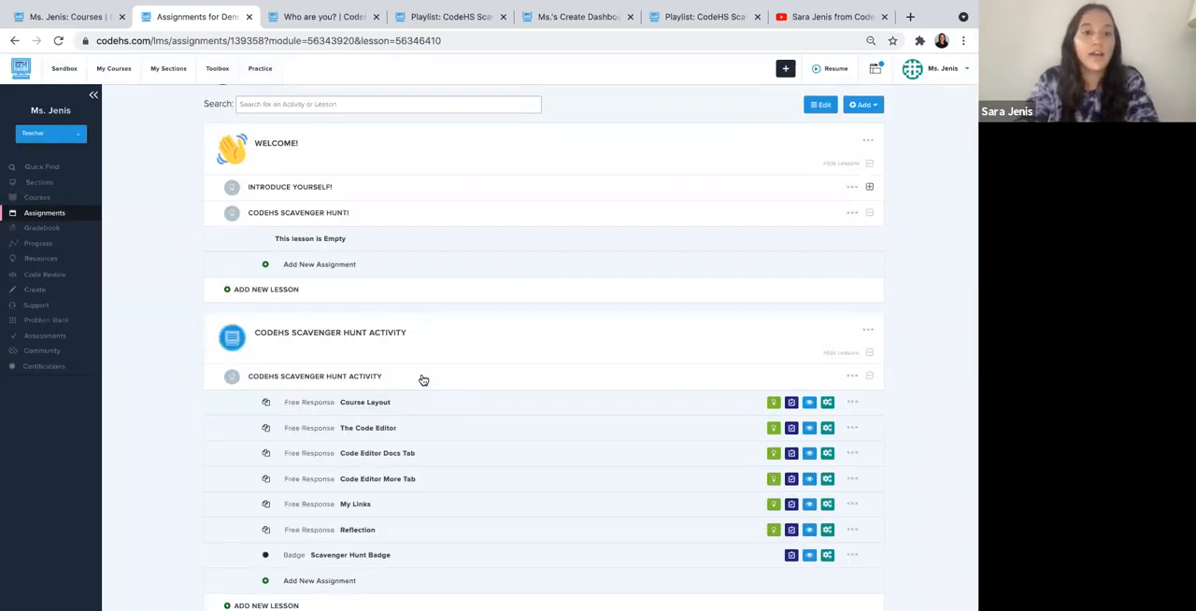
- Collapse the CodeHS Scavenger Hunt Activity lesson and move it into the Welcome! module
{"action": "left_click", "coordinate": [406, 378]}
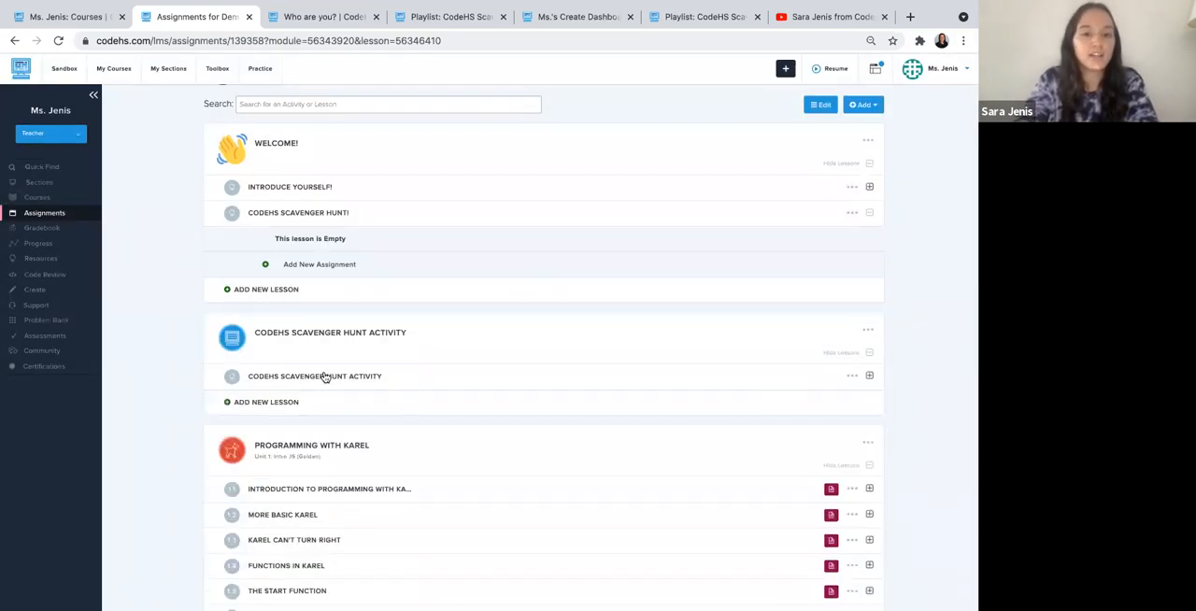
{"action": "left_click", "coordinate": [850, 377]}
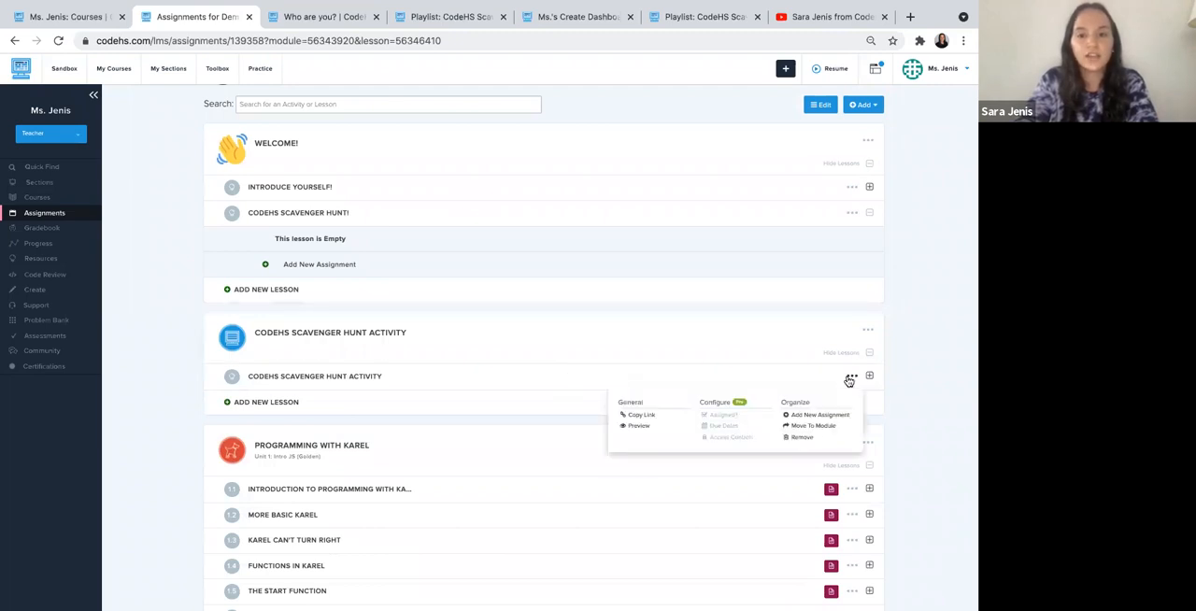
{"action": "left_click", "coordinate": [809, 426]}
{"action": "left_click", "coordinate": [469, 137]}
{"action": "left_click", "coordinate": [470, 157]}
{"action": "left_click", "coordinate": [560, 131]}
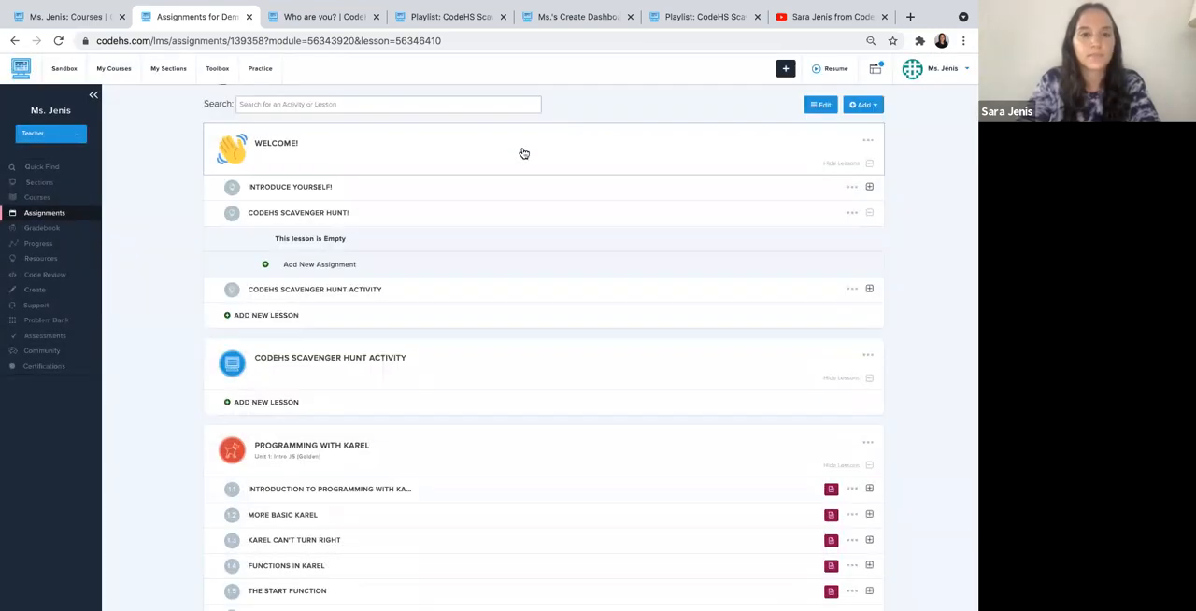
{"action": "left_click", "coordinate": [333, 214]}
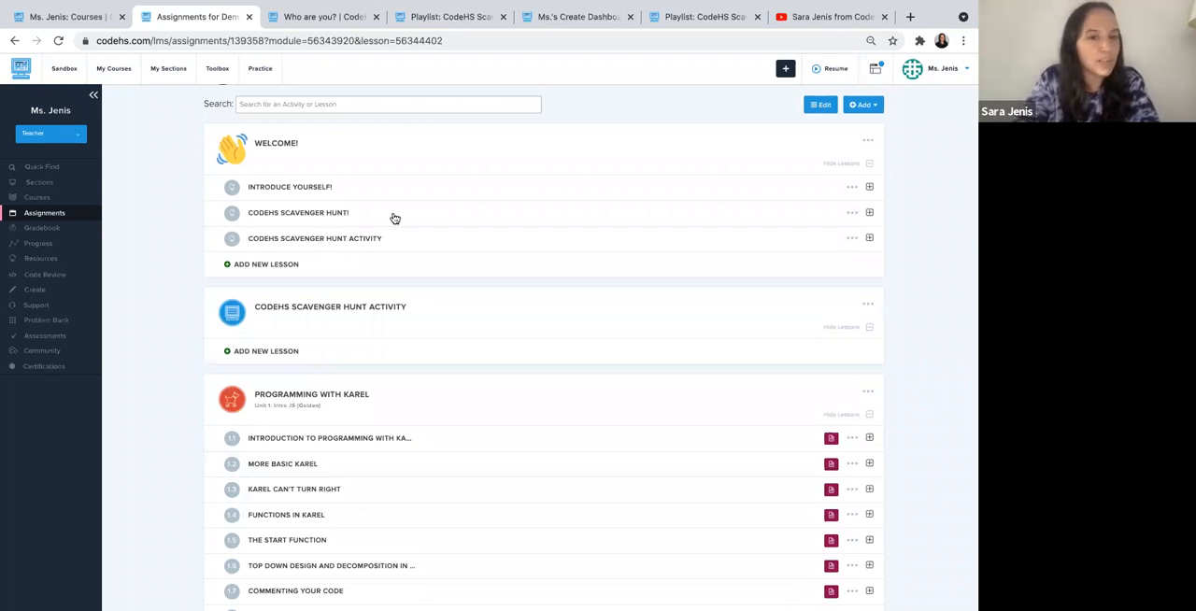
{"action": "left_click", "coordinate": [852, 214]}
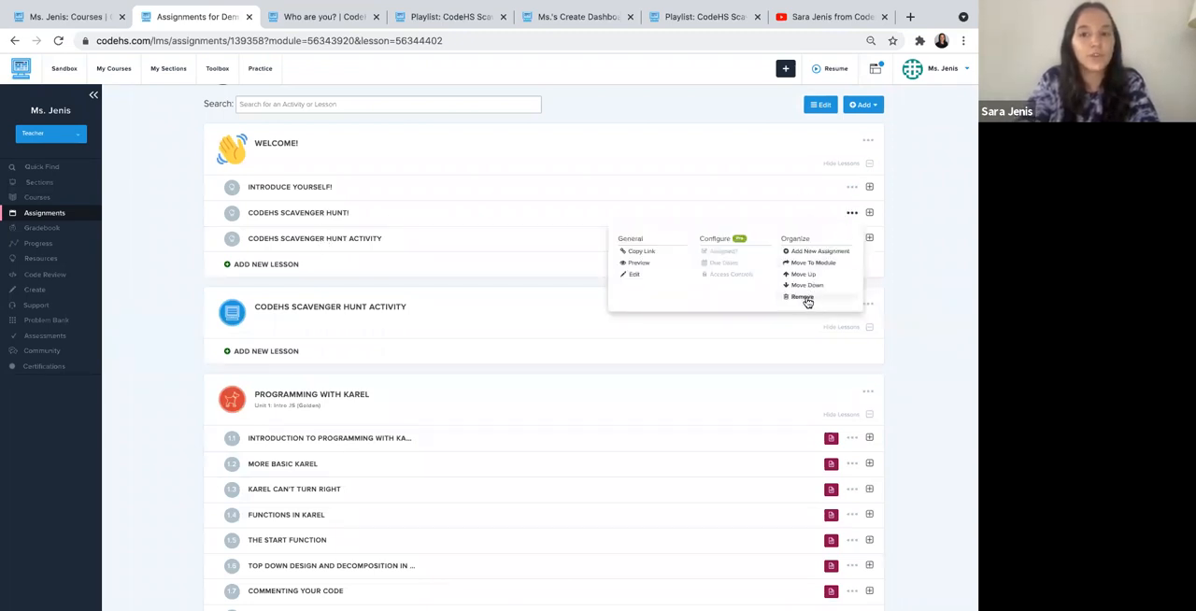
{"action": "left_click", "coordinate": [905, 236]}
- Move the Course Layout free response from the CodeHS Scavenger Hunt Activity lesson into the CodeHS Scavenger Hunt! lesson
{"action": "left_click", "coordinate": [391, 246]}
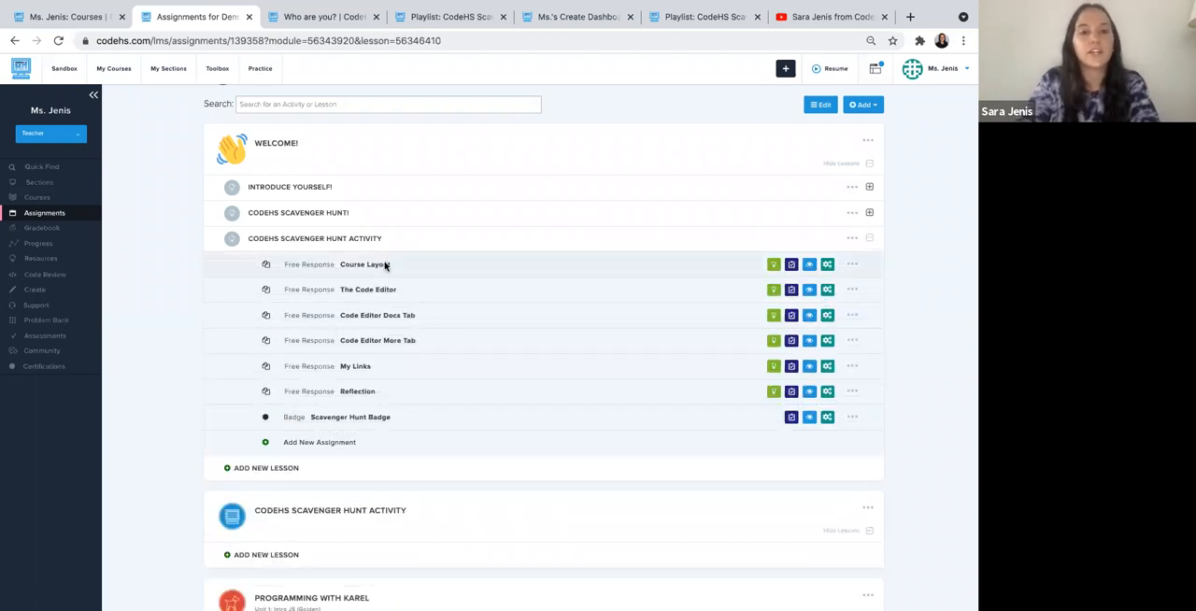
{"action": "left_click", "coordinate": [852, 264]}
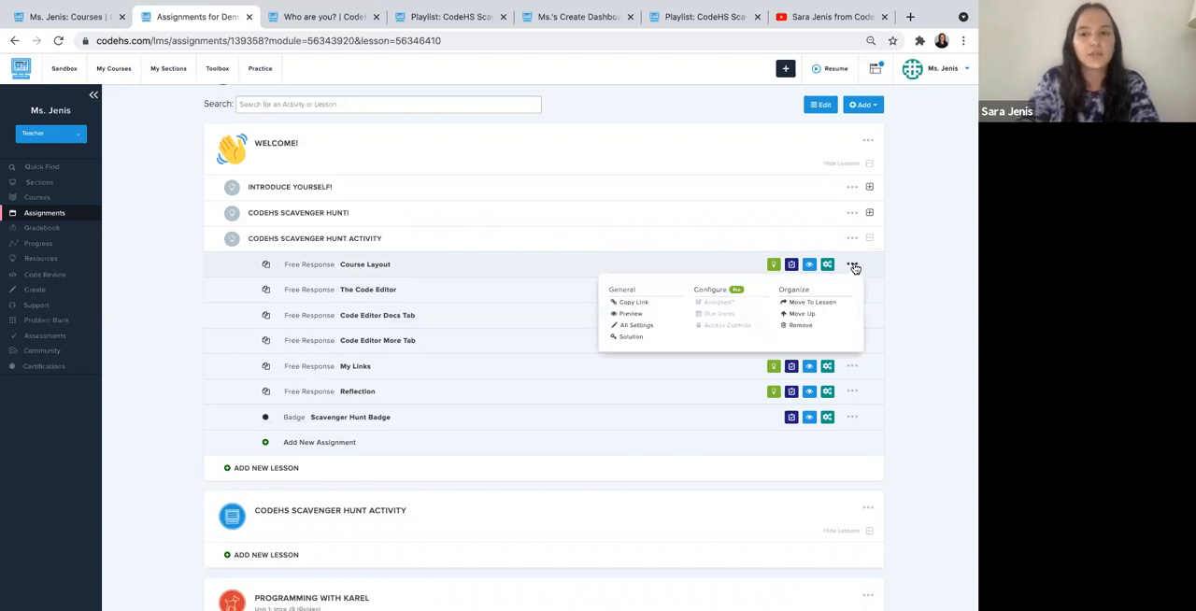
{"action": "left_click", "coordinate": [806, 303]}
{"action": "left_click", "coordinate": [513, 152]}
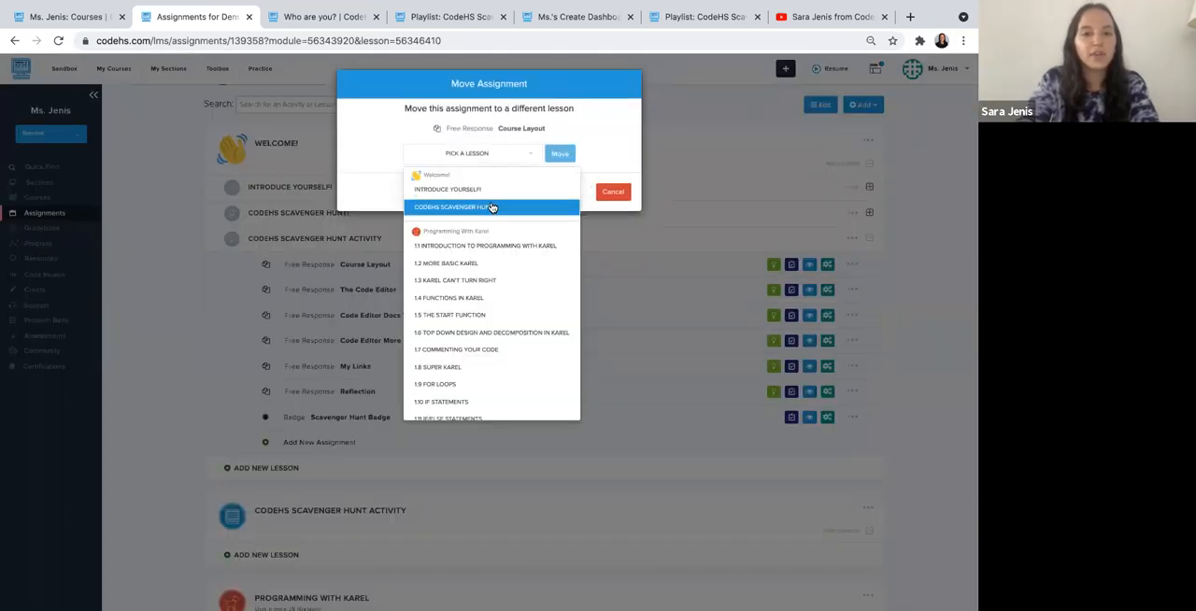
{"action": "left_click", "coordinate": [493, 207]}
{"action": "left_click", "coordinate": [560, 154]}
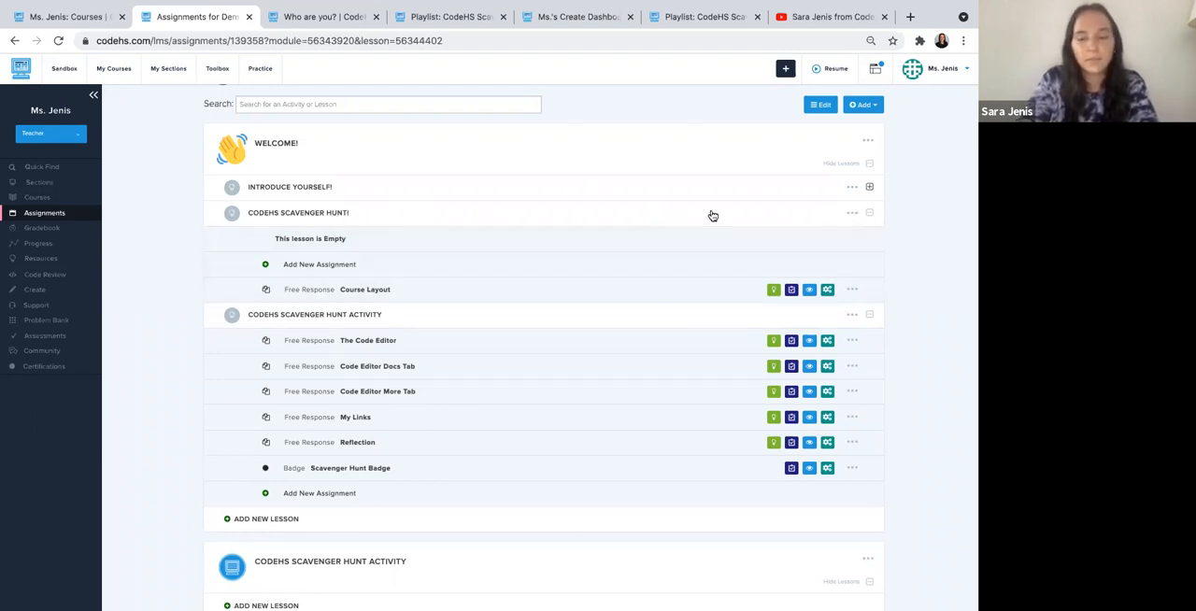
{"action": "left_click", "coordinate": [852, 289]}
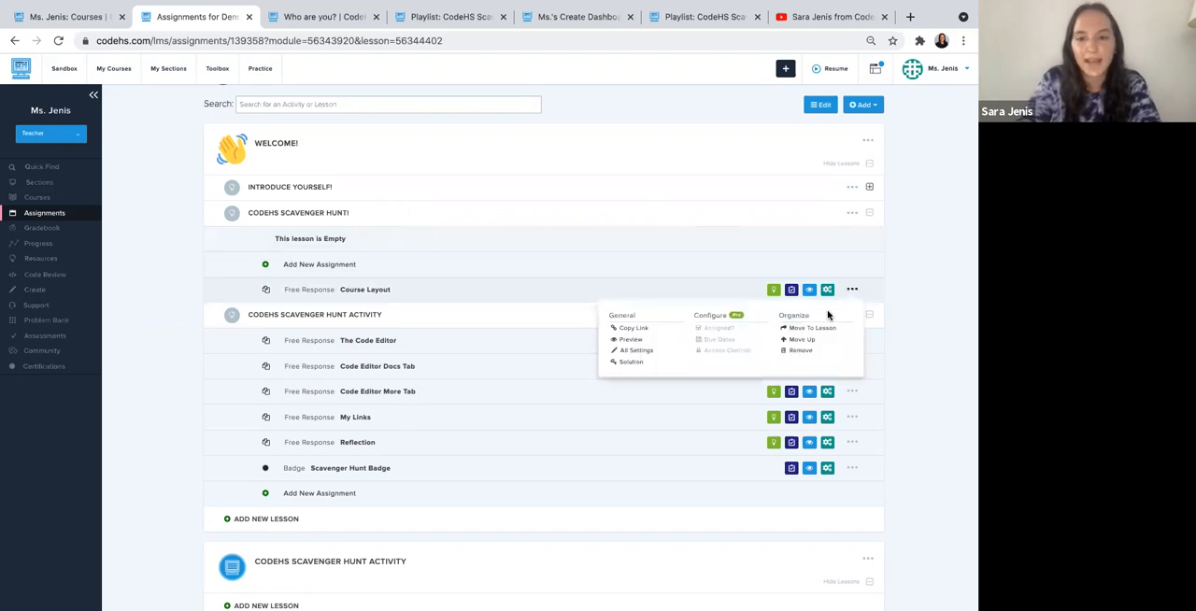
{"action": "left_click", "coordinate": [810, 329]}
{"action": "left_click", "coordinate": [616, 190]}
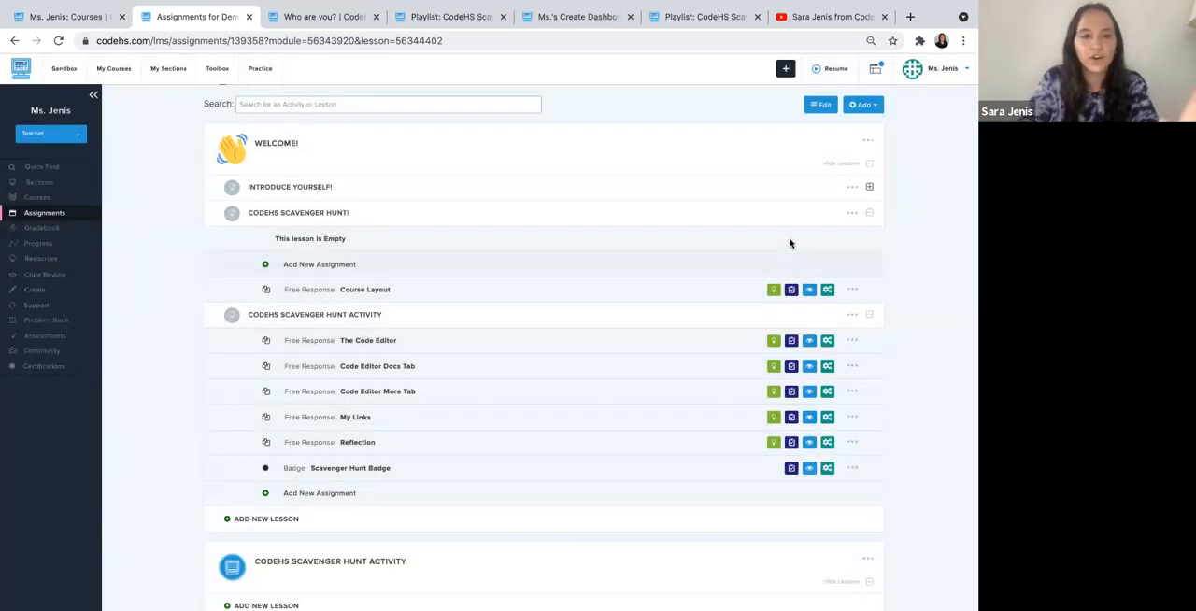
- Delete the CodeHS Scavenger Hunt! lesson from the Welcome! module and collapse the CodeHS Scavenger Hunt Activity lesson
{"action": "left_click", "coordinate": [852, 213]}
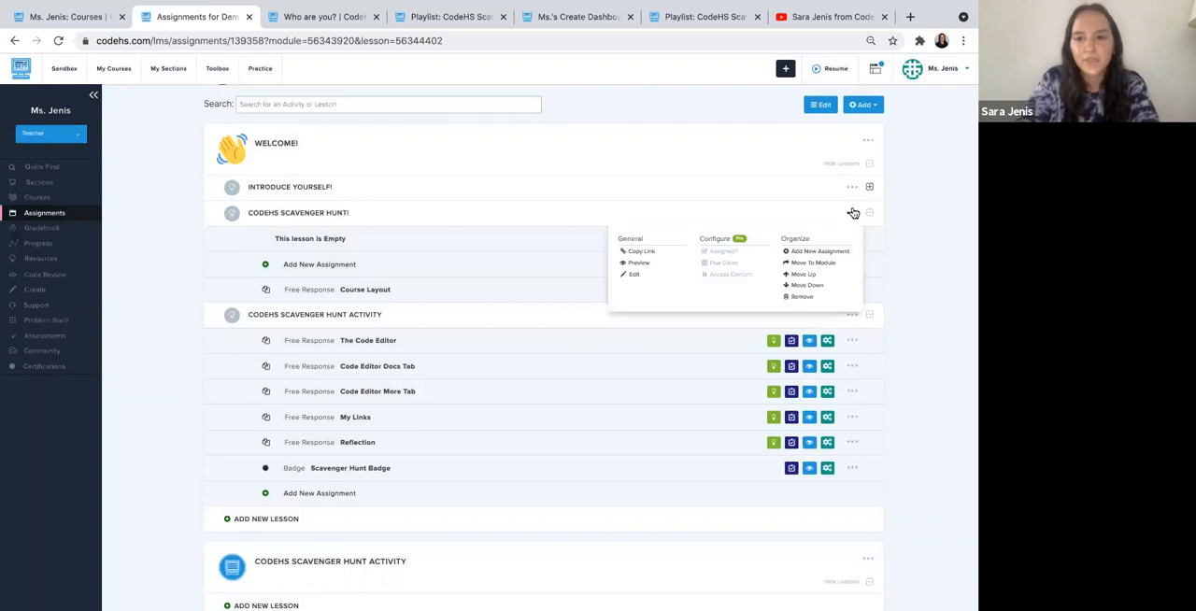
{"action": "left_click", "coordinate": [806, 298]}
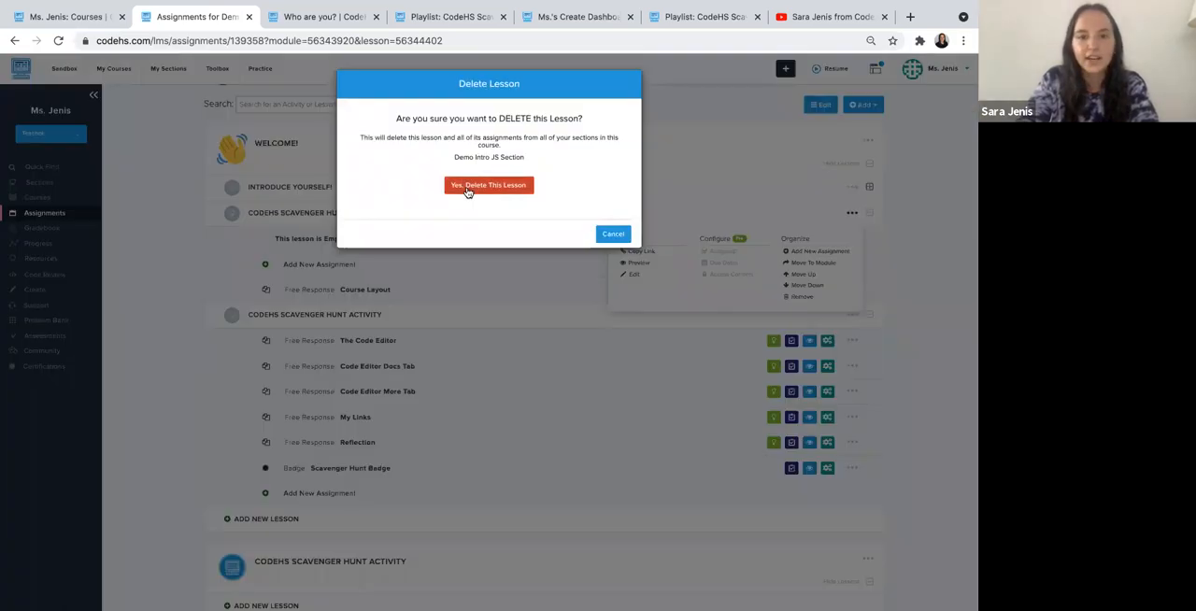
{"action": "left_click", "coordinate": [467, 187]}
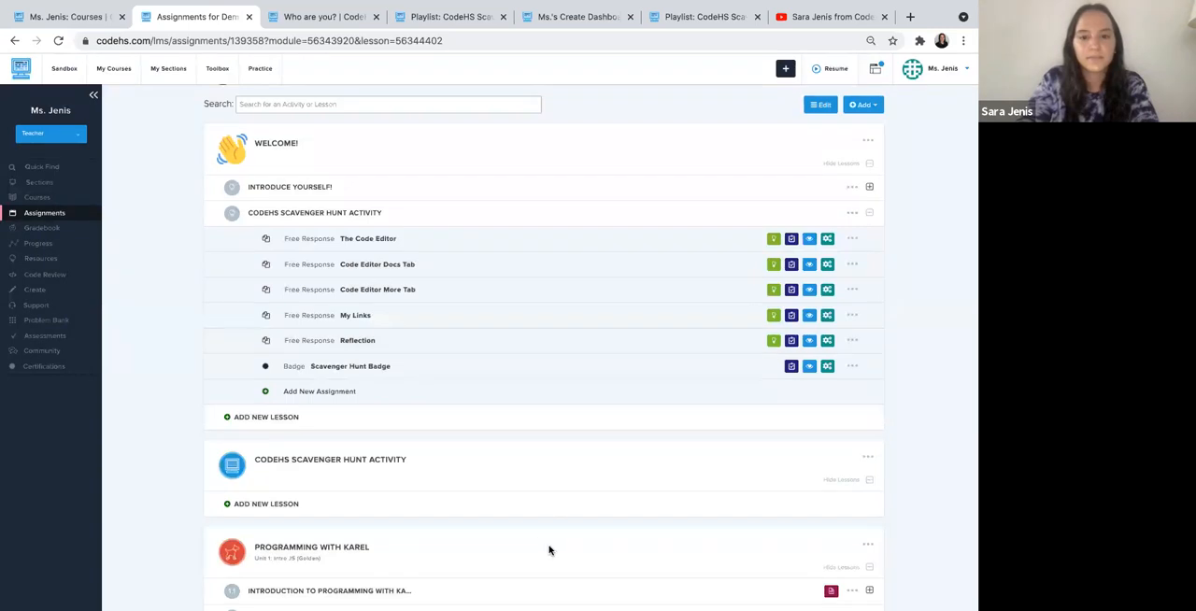
{"action": "left_click", "coordinate": [639, 222]}
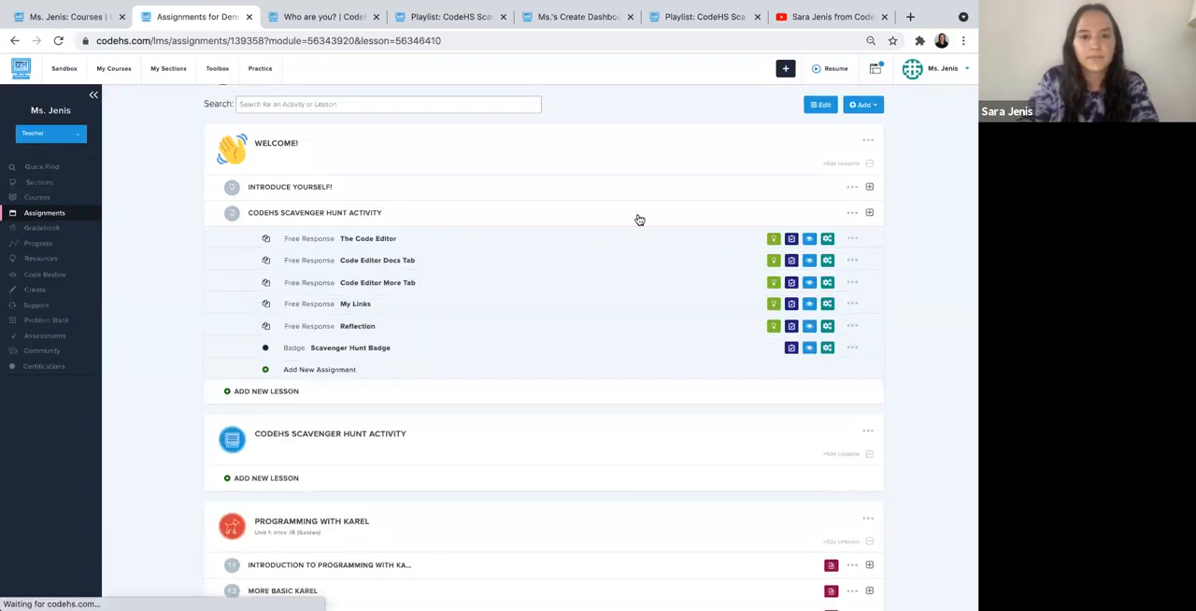
- Assign the playlist's Course Layout free response to the CodeHS Scavenger Hunt Activity lesson in Ms.'s Demo Section, and return to the course assignments
{"action": "left_click", "coordinate": [467, 26]}
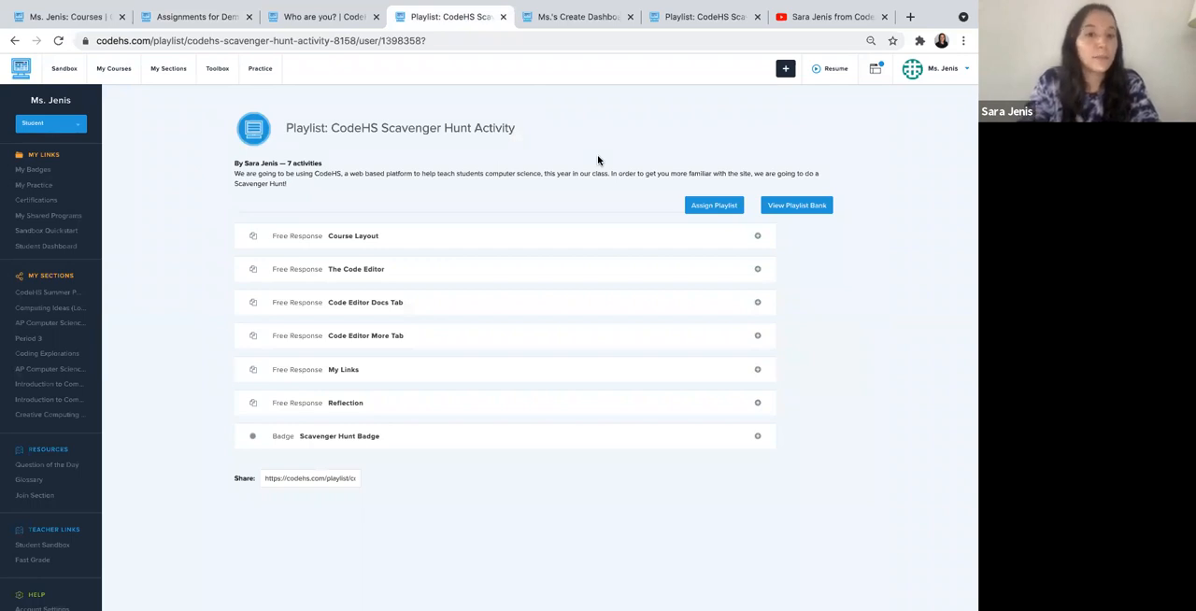
{"action": "left_click", "coordinate": [759, 237]}
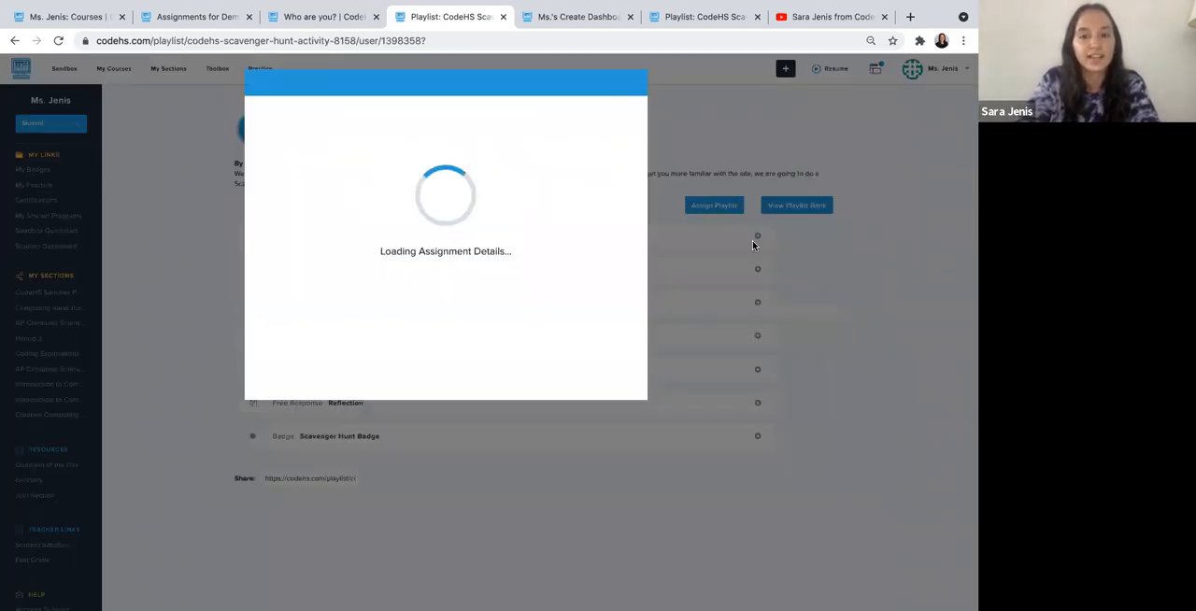
{"action": "left_click", "coordinate": [336, 122]}
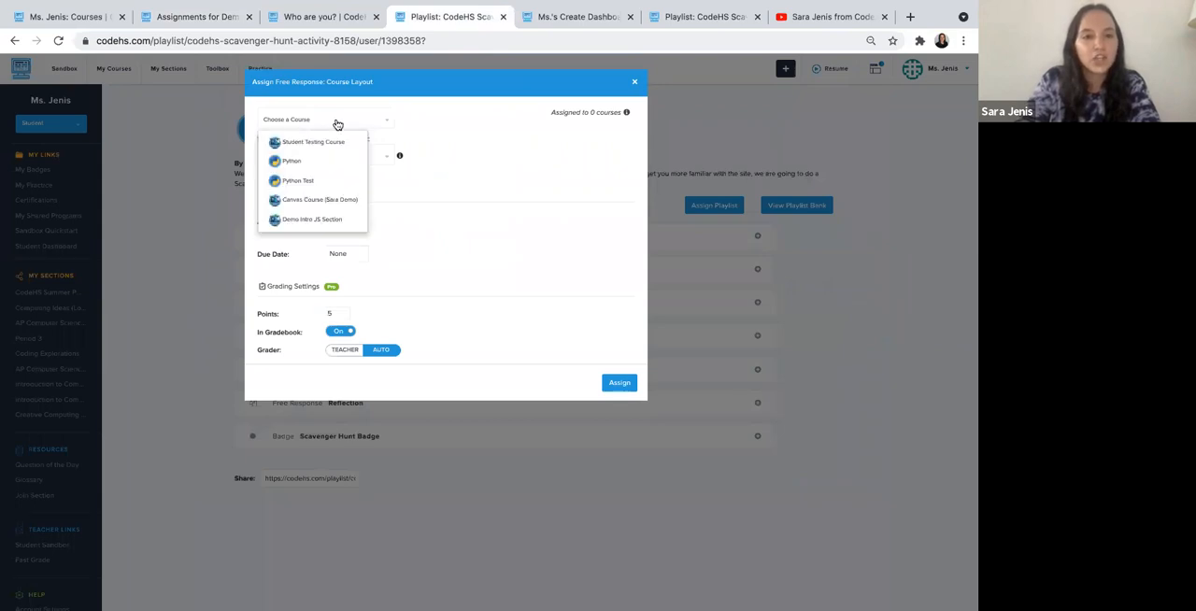
{"action": "left_click", "coordinate": [315, 221]}
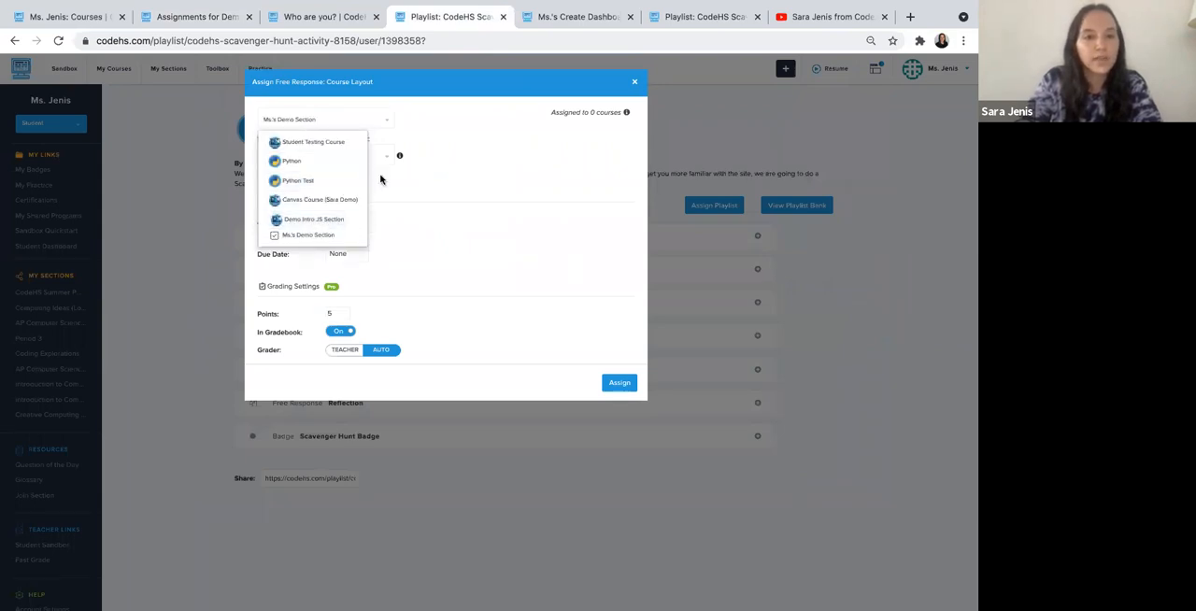
{"action": "left_click", "coordinate": [367, 160]}
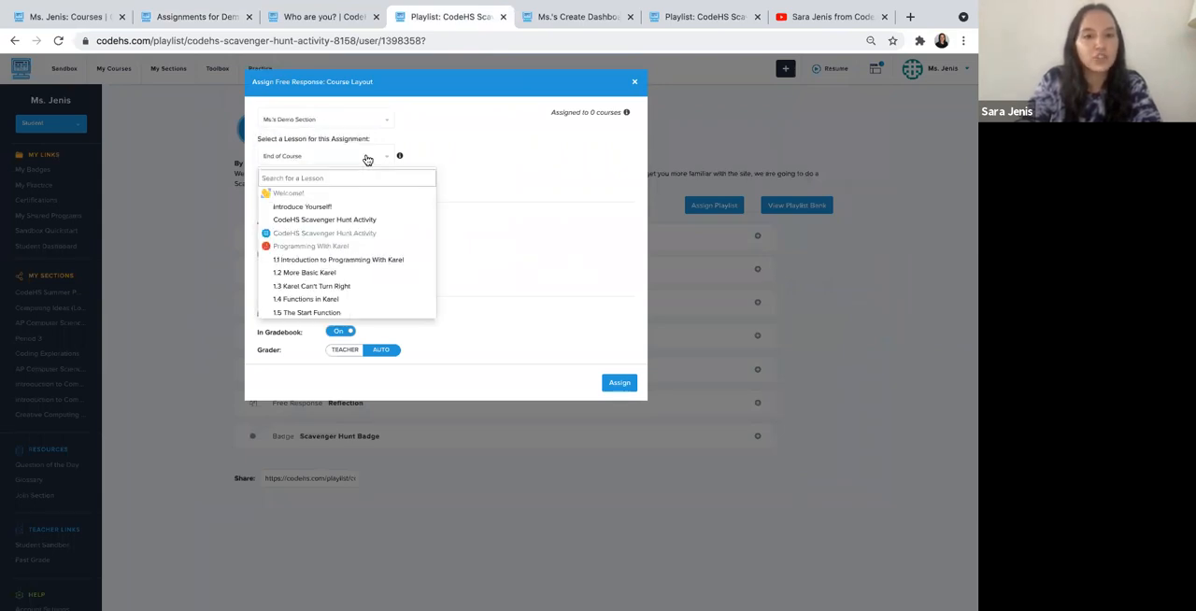
{"action": "left_click", "coordinate": [343, 219]}
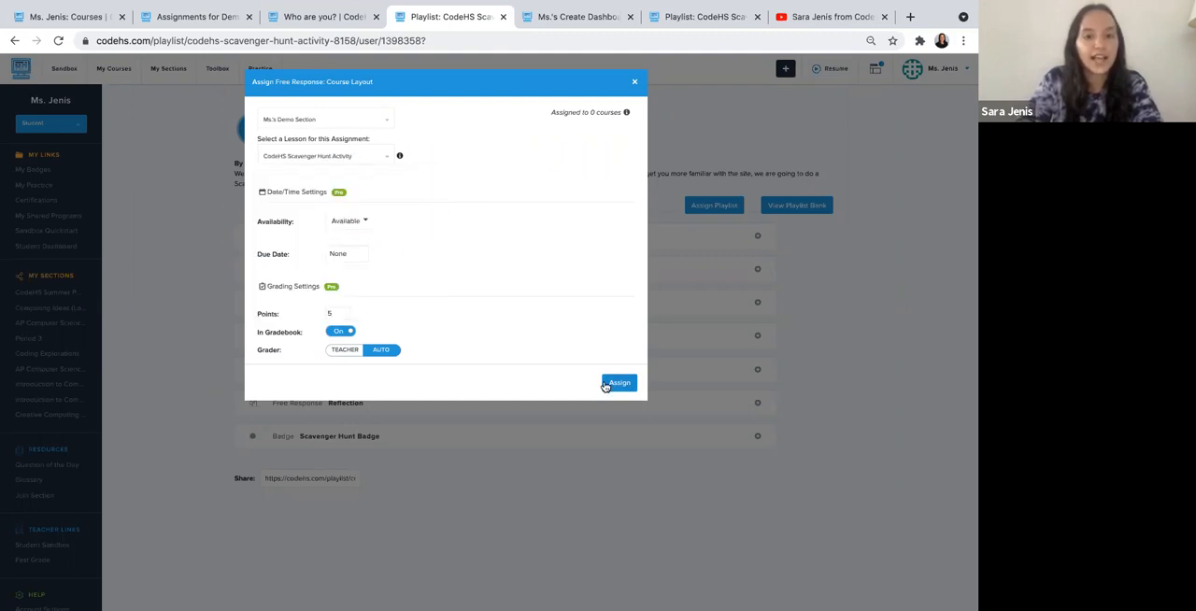
{"action": "left_click", "coordinate": [614, 384]}
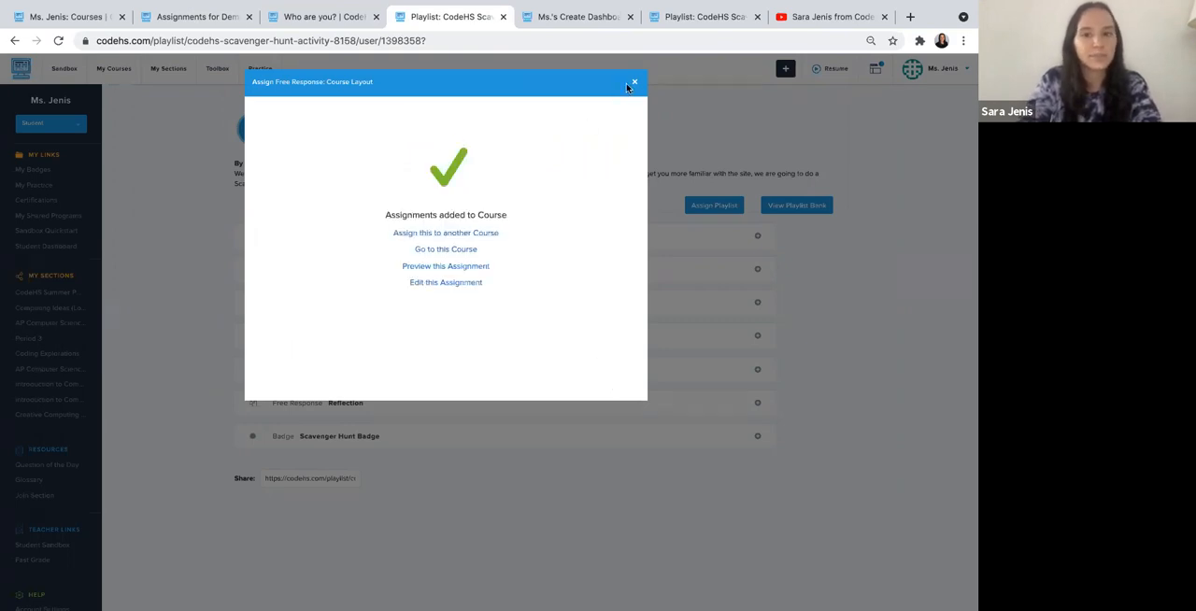
{"action": "left_click", "coordinate": [633, 86]}
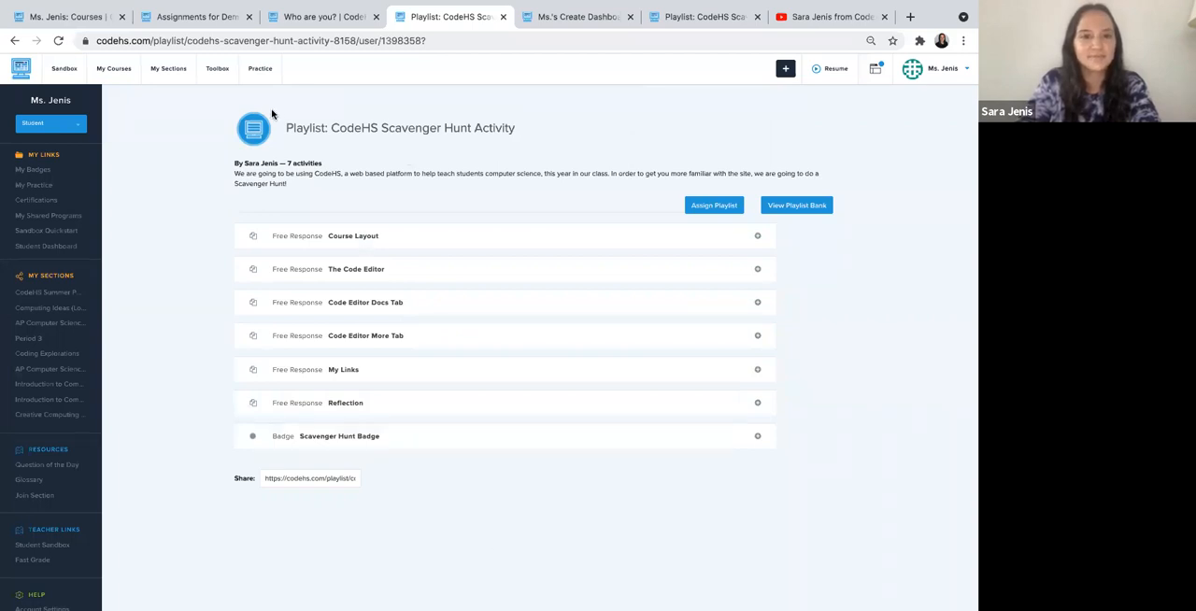
{"action": "left_click", "coordinate": [226, 16]}
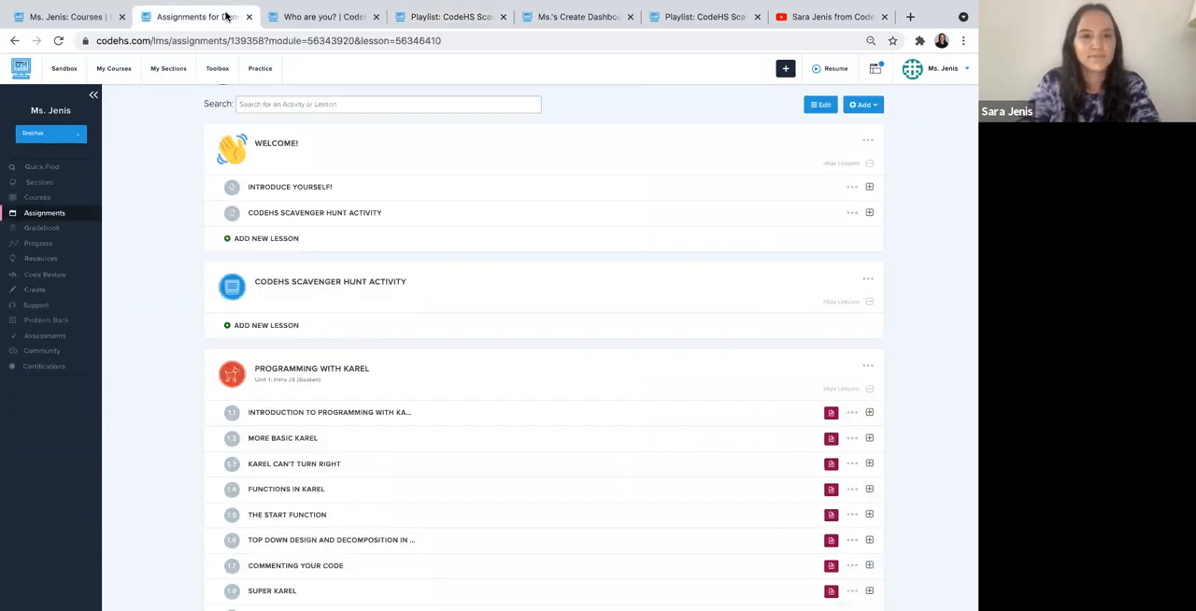
- Collapse the Welcome! module and remove the empty CodeHS Scavenger Hunt Activity module from the course
{"action": "left_click", "coordinate": [620, 150]}
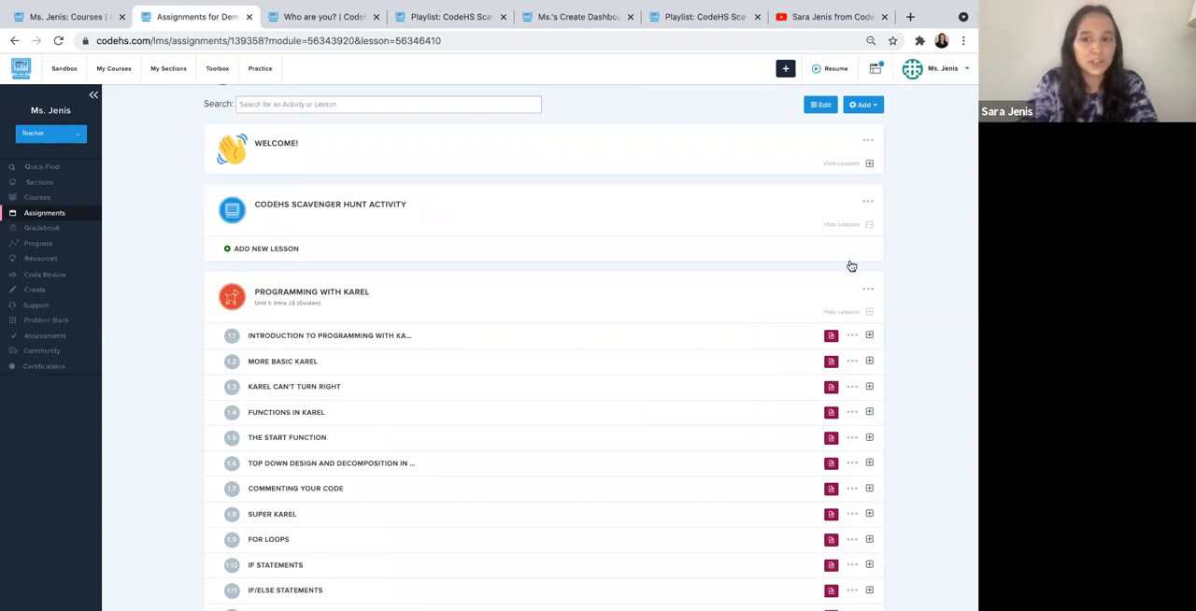
{"action": "left_click", "coordinate": [868, 202]}
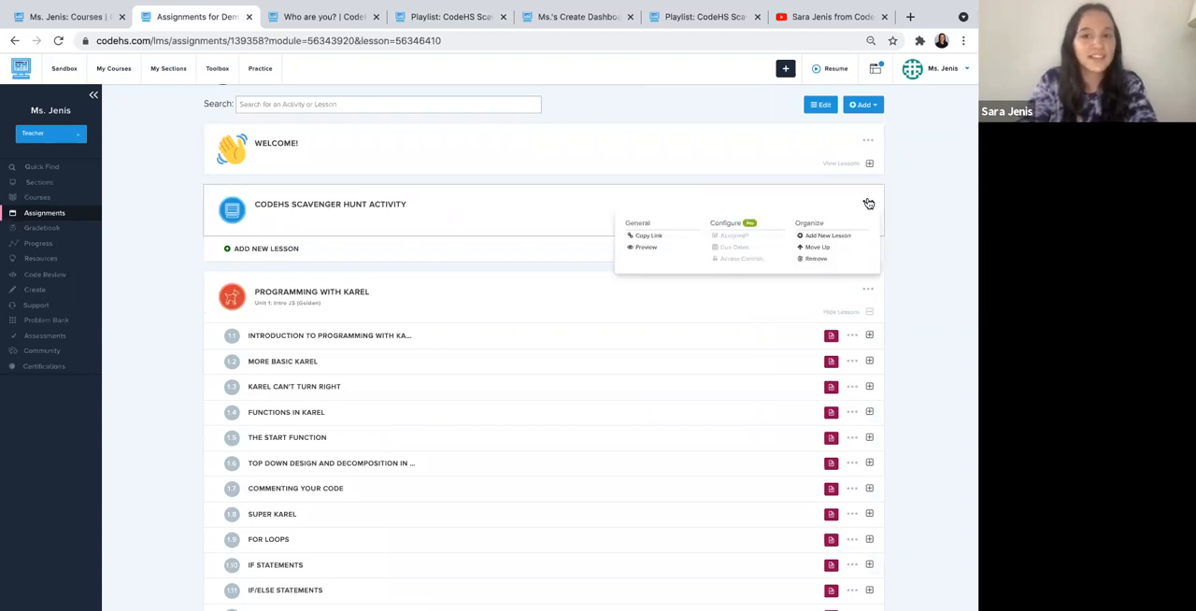
{"action": "left_click", "coordinate": [813, 259]}
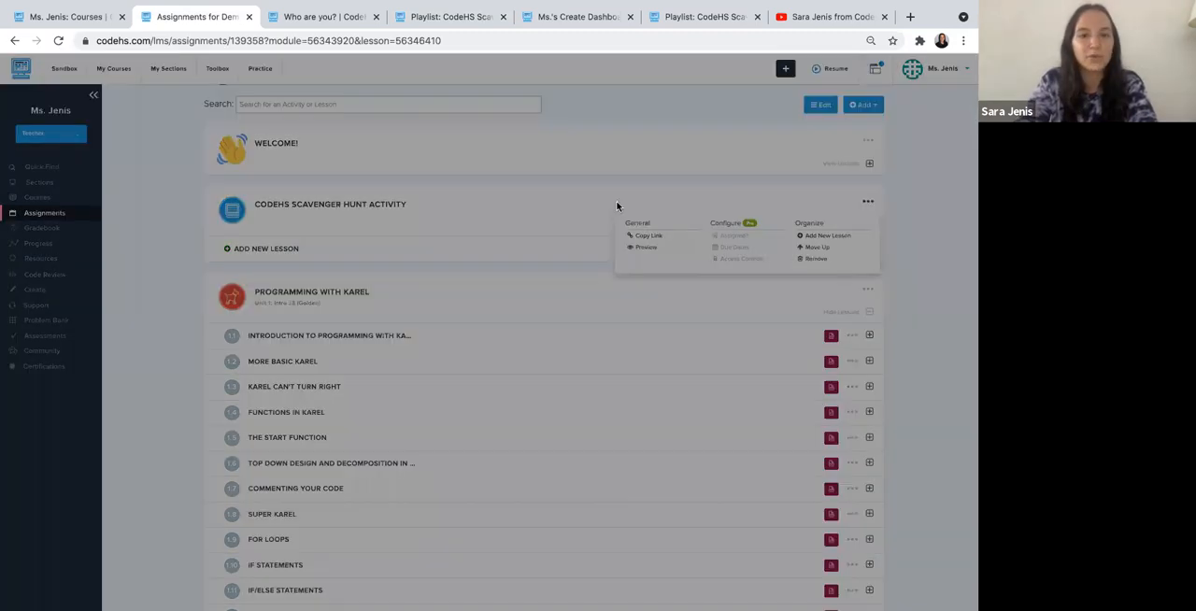
{"action": "left_click", "coordinate": [496, 186]}
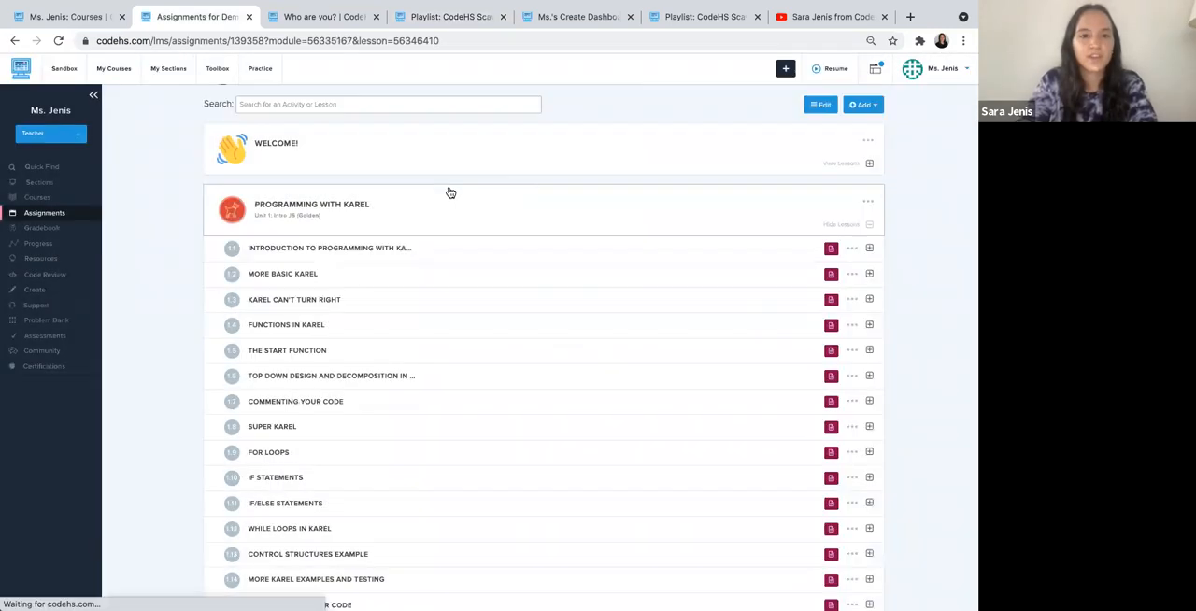
- Review the assignments in the Welcome! module's Introduce Yourself! and CodeHS Scavenger Hunt Activity lessons, leaving all course modules collapsed
{"action": "left_click", "coordinate": [450, 192]}
{"action": "left_click", "coordinate": [414, 153]}
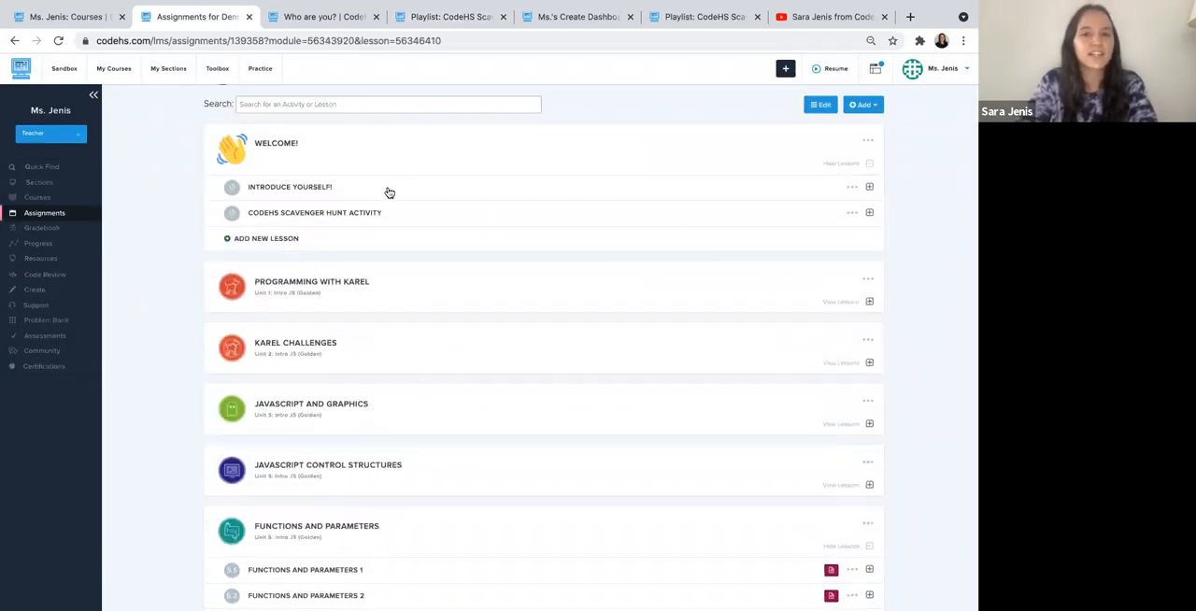
{"action": "left_click", "coordinate": [390, 192]}
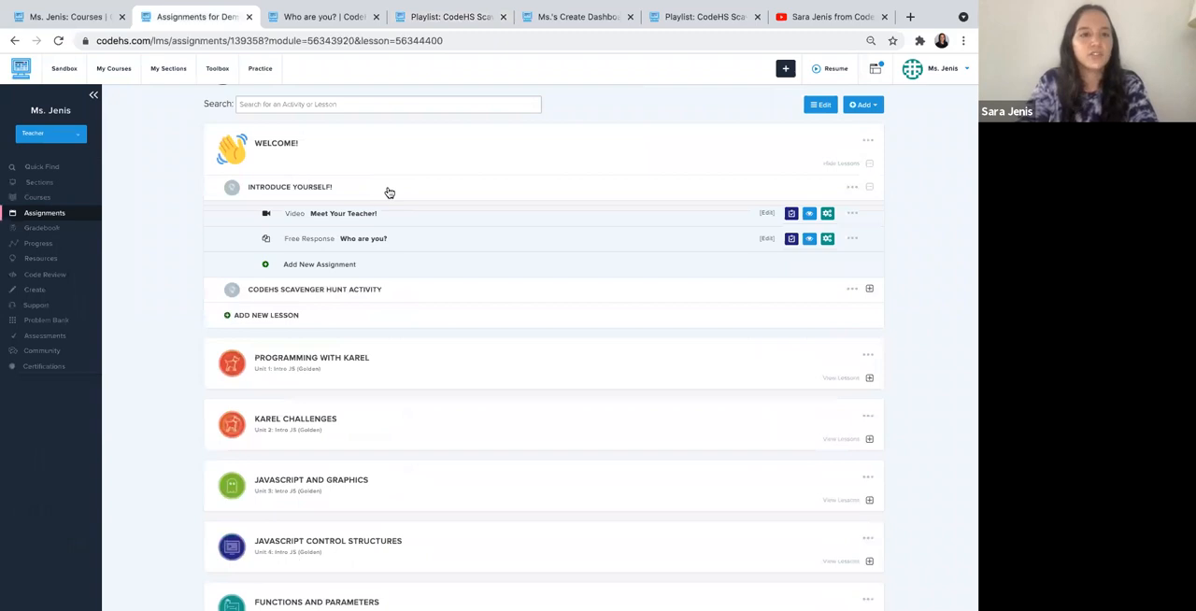
{"action": "left_click", "coordinate": [347, 295]}
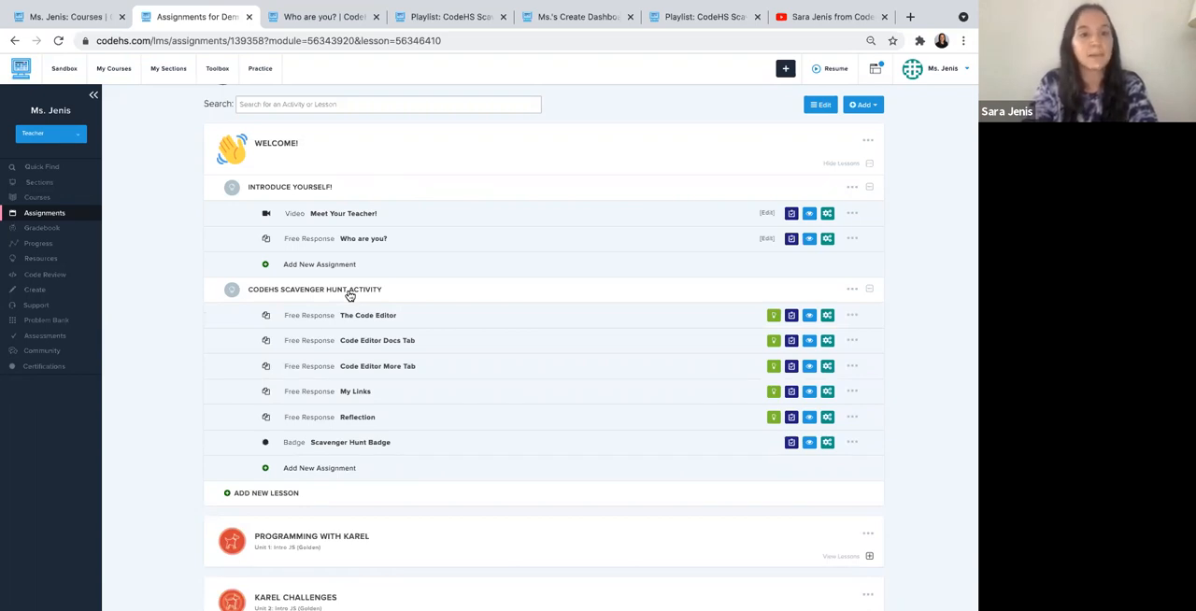
{"action": "left_click", "coordinate": [349, 295]}
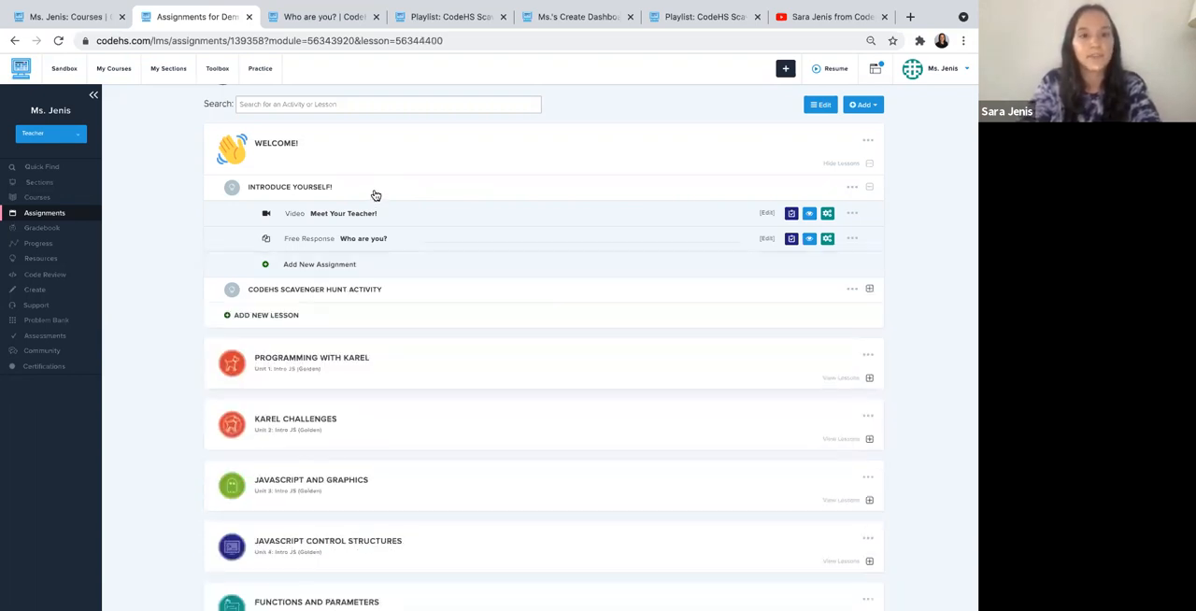
{"action": "left_click", "coordinate": [374, 192]}
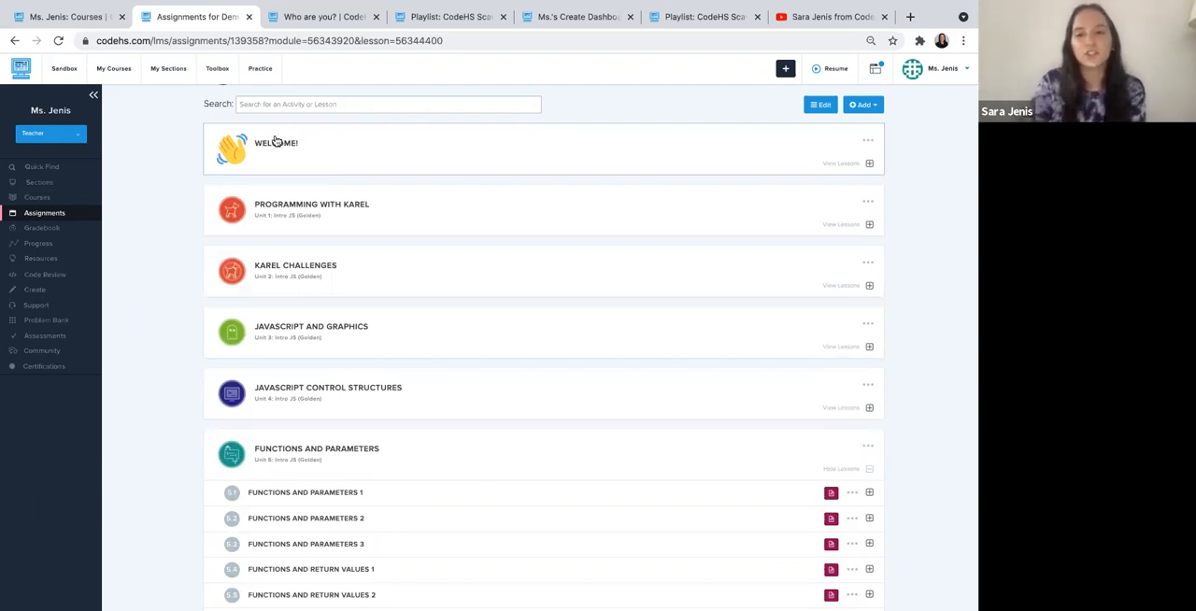
{"action": "left_click", "coordinate": [267, 453]}
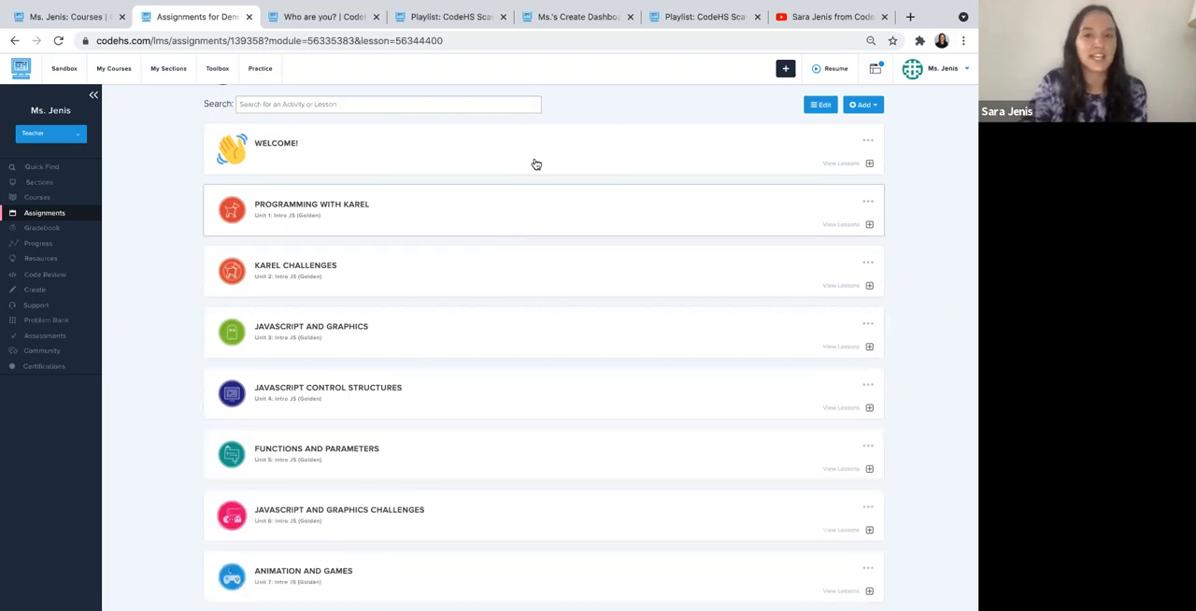
- Create a blank module named Practice Material with smile.jpeg from the Desktop as its image
{"action": "scroll", "coordinate": [673, 110], "scroll_direction": "up", "scroll_amount": 2}
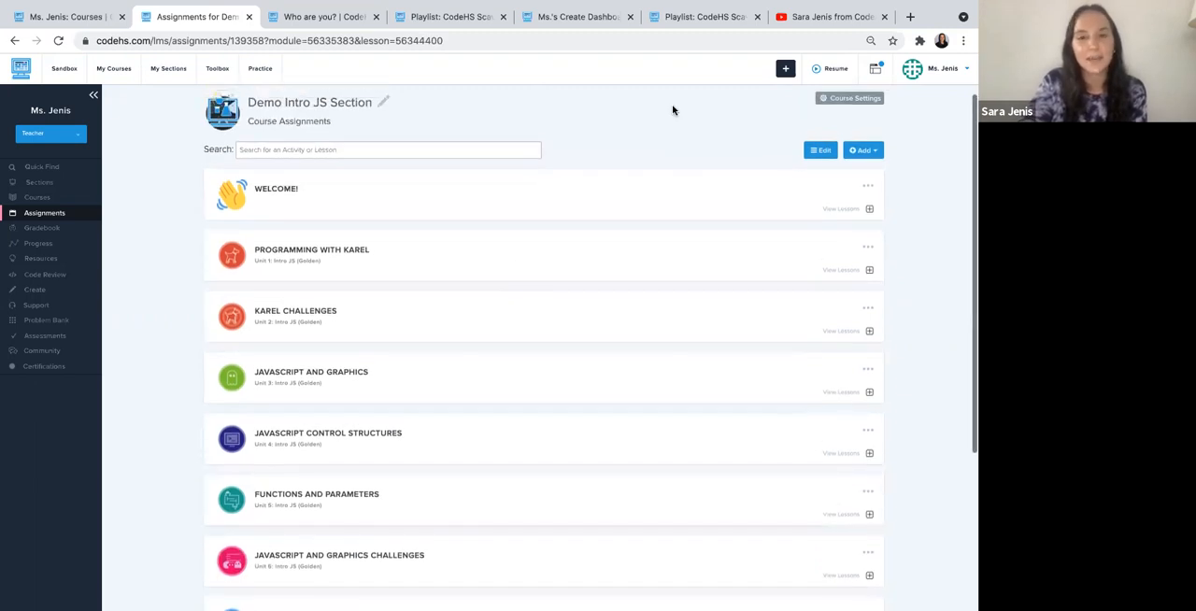
{"action": "left_click", "coordinate": [864, 150]}
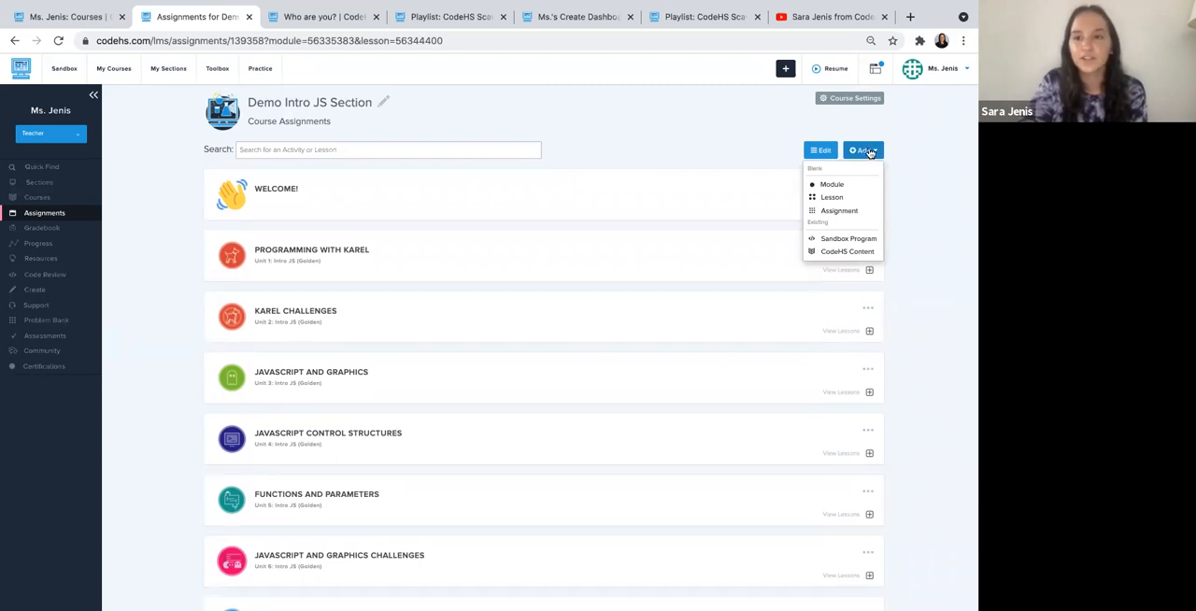
{"action": "left_click", "coordinate": [830, 185]}
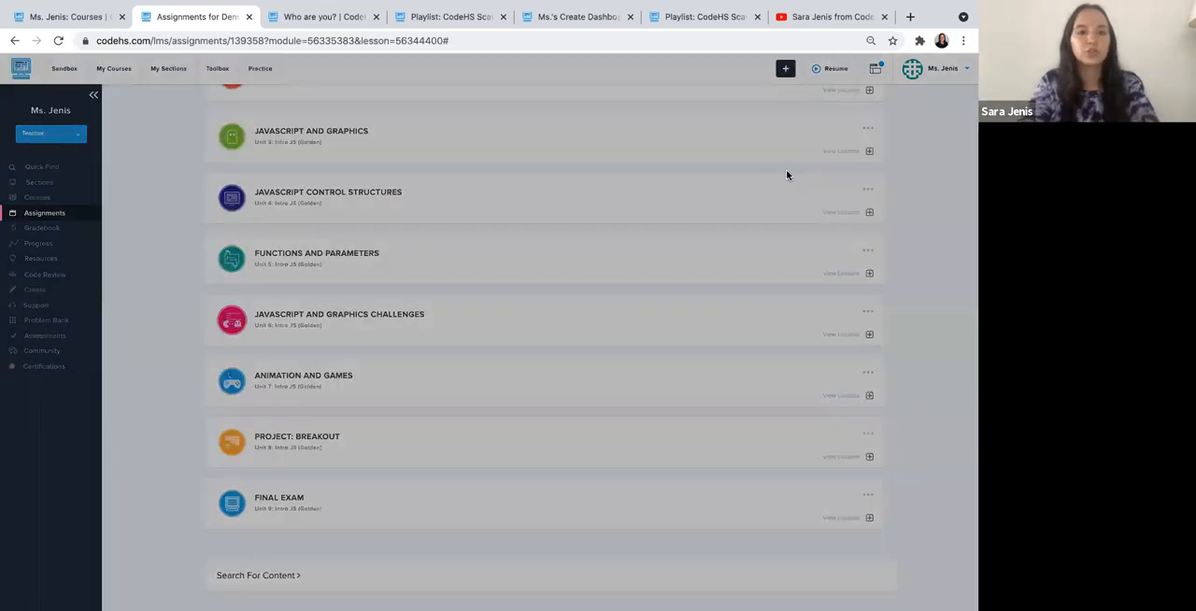
{"action": "type", "text": "Practice Mo"}
{"action": "type", "text": "terials"}
{"action": "left_click", "coordinate": [368, 166]}
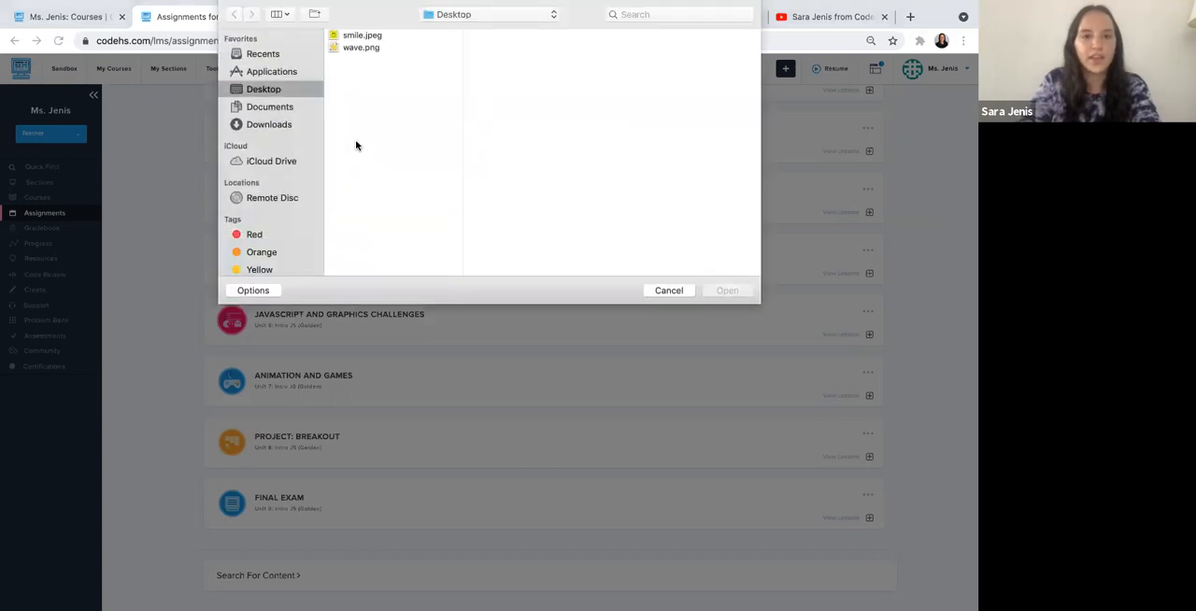
{"action": "left_click", "coordinate": [352, 41]}
{"action": "left_click", "coordinate": [715, 293]}
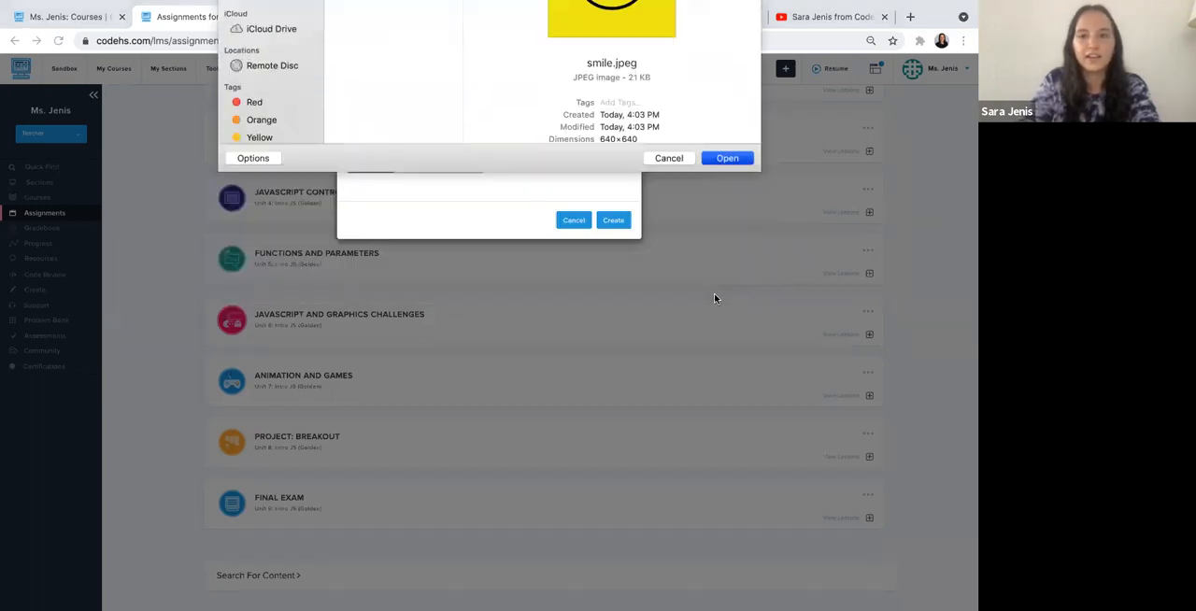
{"action": "left_click", "coordinate": [614, 220]}
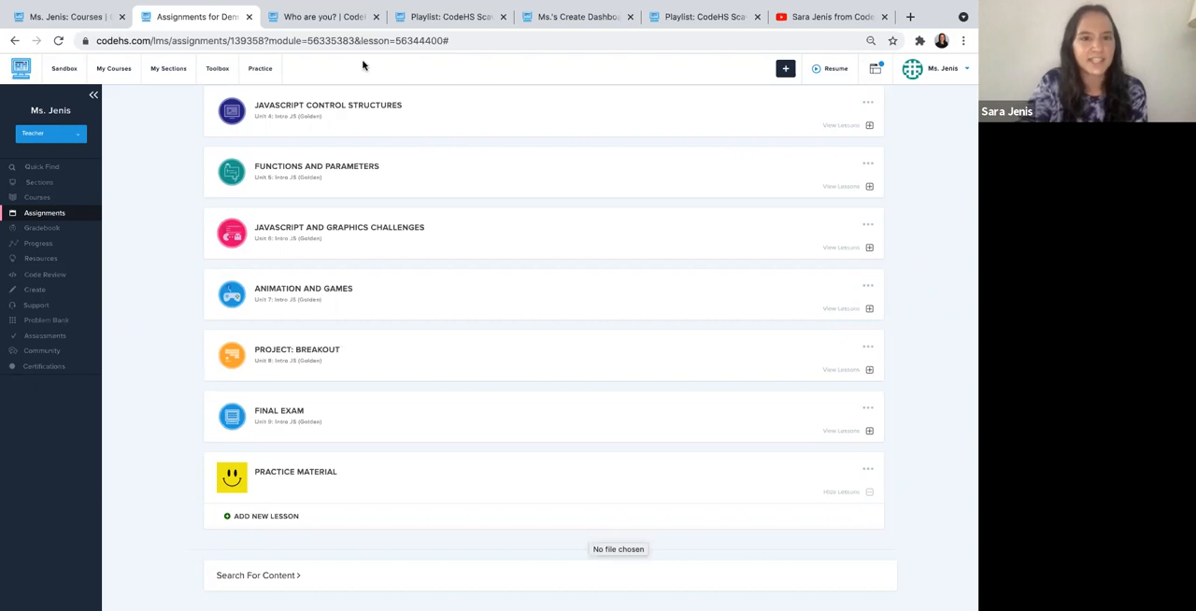
- Reorder the course modules so that Practice Material sits directly below Welcome!, and finish editing the order
{"action": "scroll", "coordinate": [876, 205], "scroll_direction": "up", "scroll_amount": 3}
{"action": "scroll", "coordinate": [875, 206], "scroll_direction": "down", "scroll_amount": 3}
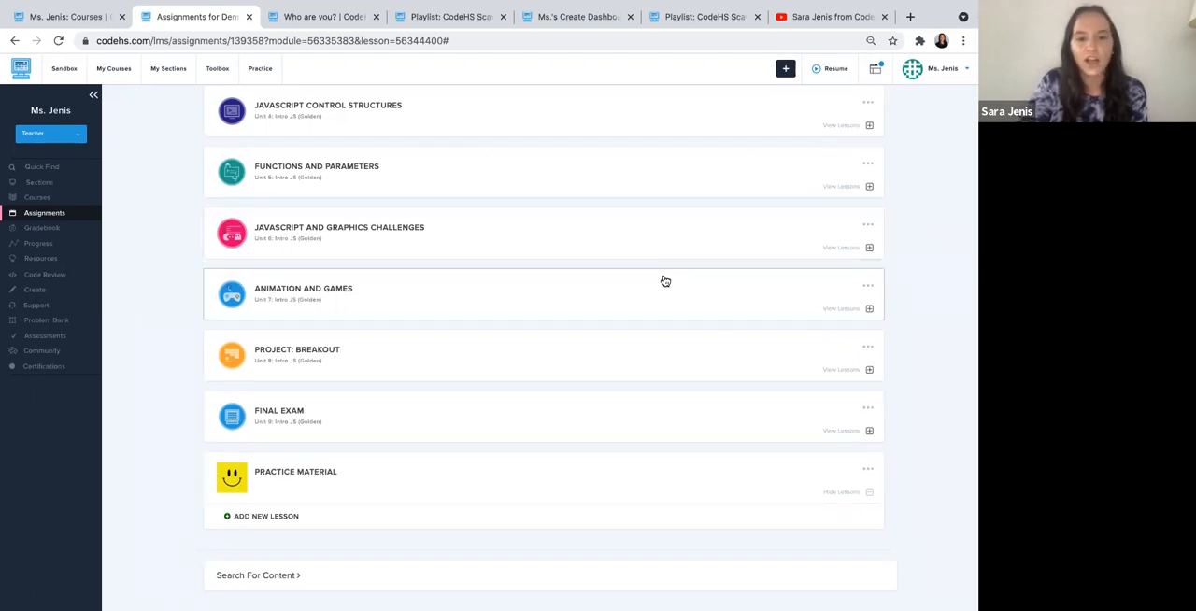
{"action": "scroll", "coordinate": [661, 281], "scroll_direction": "up", "scroll_amount": 5}
{"action": "left_click", "coordinate": [825, 212]}
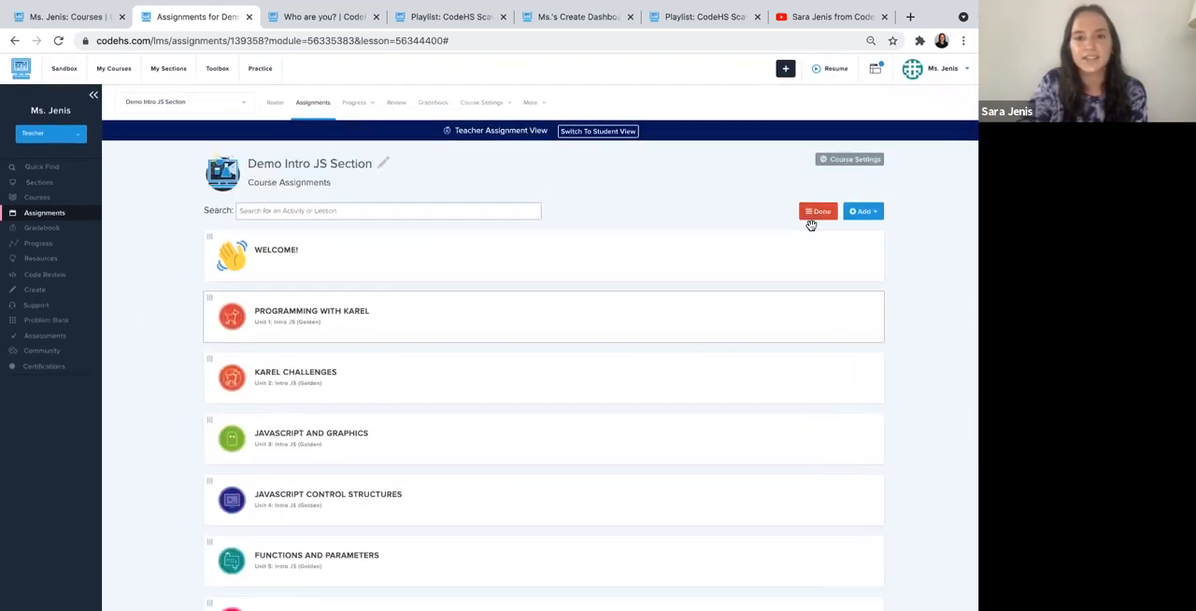
{"action": "scroll", "coordinate": [529, 361], "scroll_direction": "down", "scroll_amount": 5}
{"action": "left_click_drag", "start_coordinate": [327, 487], "coordinate": [303, 320]}
{"action": "scroll", "coordinate": [312, 365], "scroll_direction": "up", "scroll_amount": 5}
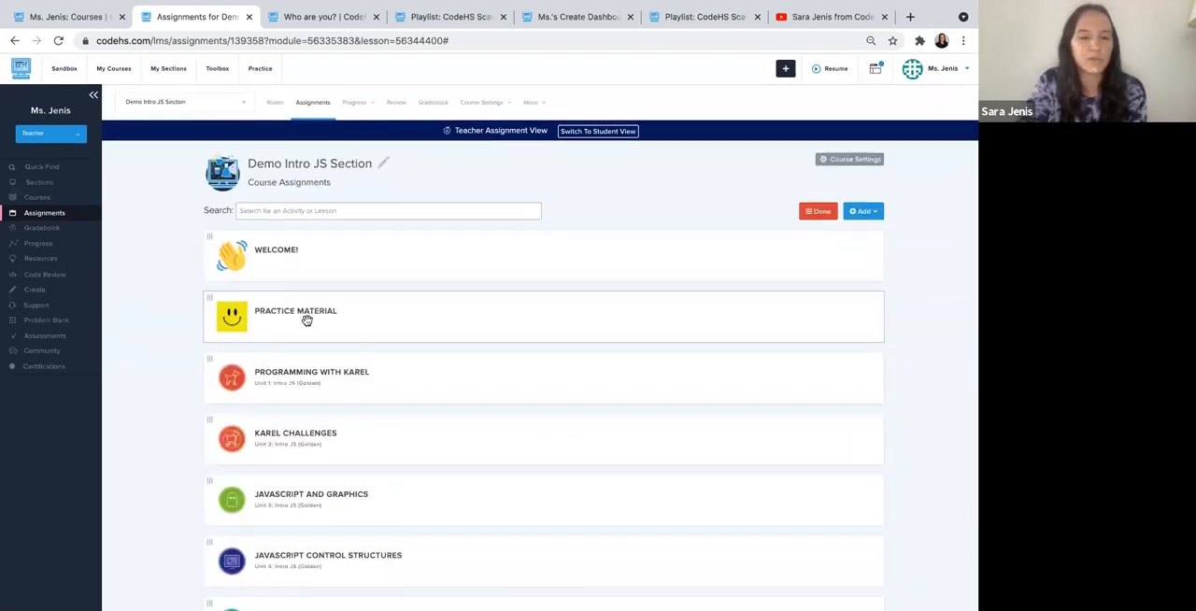
{"action": "left_click", "coordinate": [810, 217]}
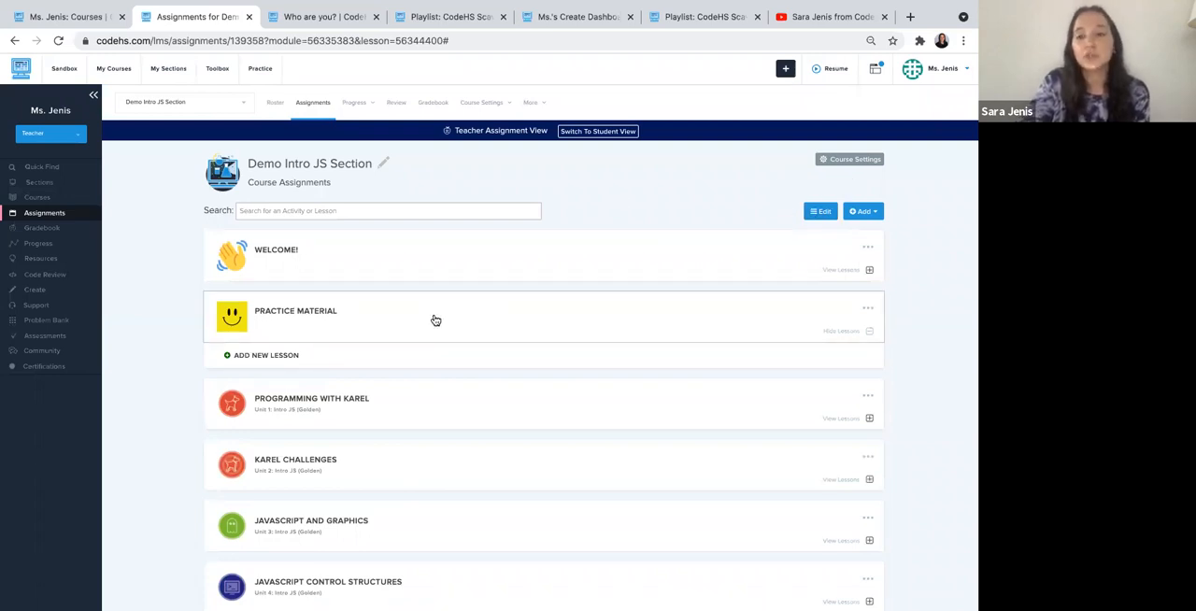
- Show the options for adding course content and look at the CodeHS Scavenger Hunt Activity playlist before returning to the assignments
{"action": "left_click", "coordinate": [865, 212]}
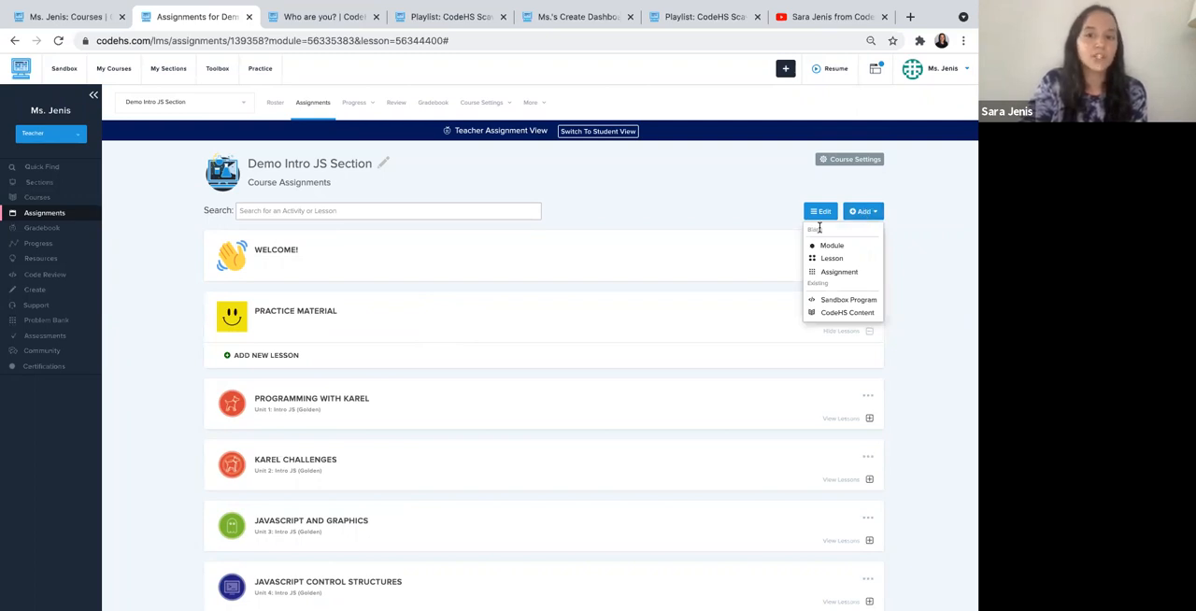
{"action": "left_click_drag", "start_coordinate": [828, 284], "coordinate": [806, 286]}
{"action": "left_click", "coordinate": [825, 285]}
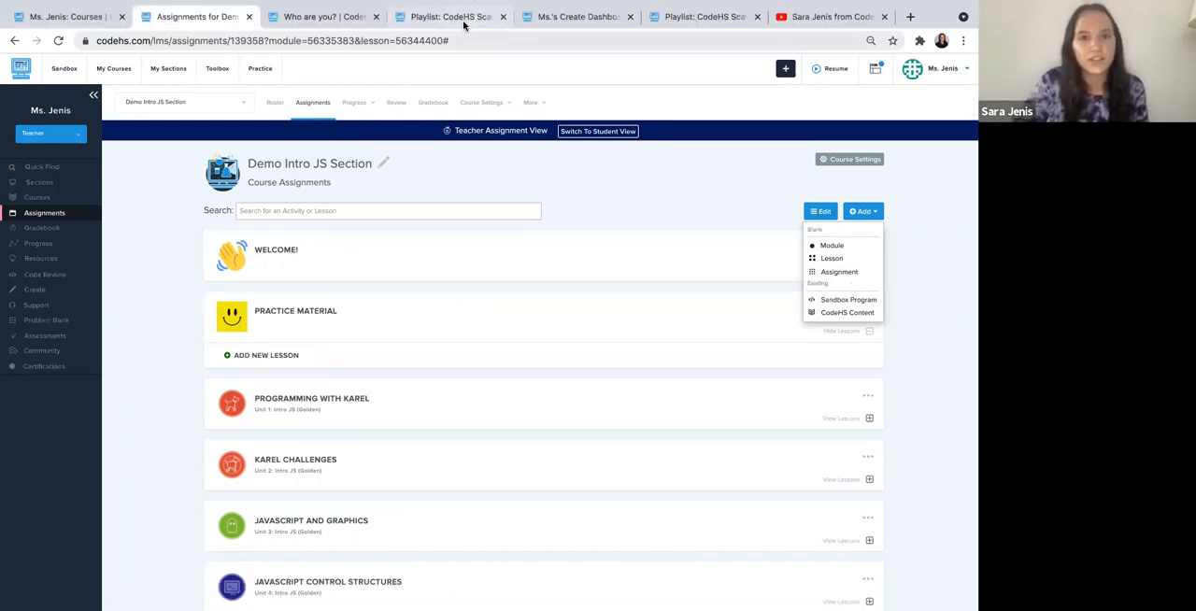
{"action": "left_click", "coordinate": [462, 22]}
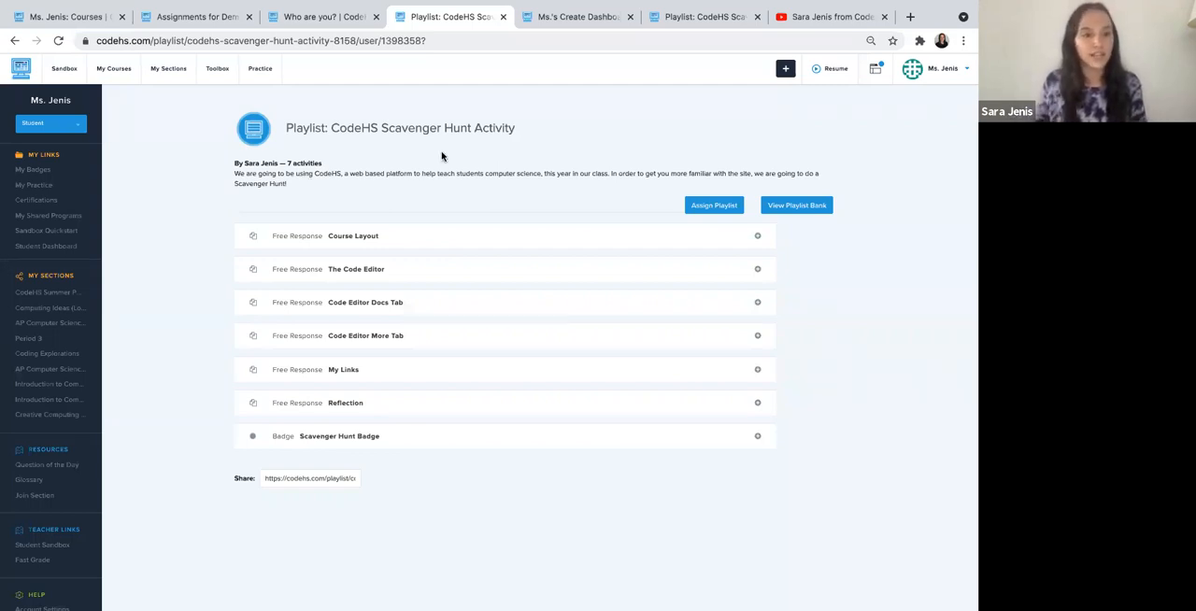
{"action": "left_click", "coordinate": [225, 19]}
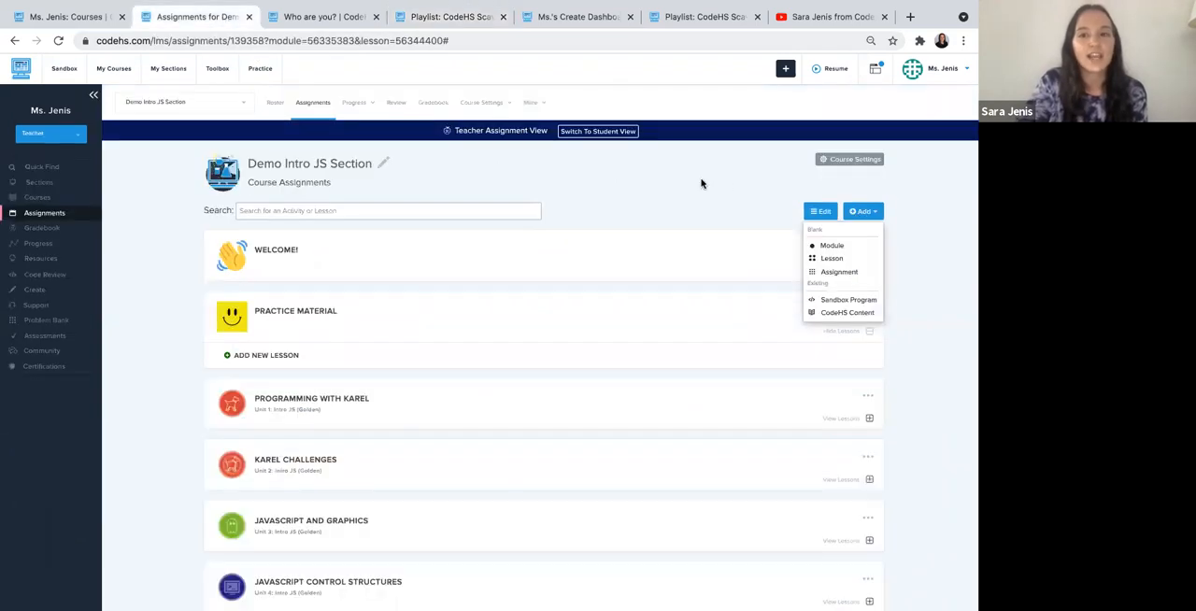
- Start adding CodeHS content from the Digital Citizenship course, found by searching "digital", and expand the Digital Citizenship and Cyber Hygiene lessons
{"action": "scroll", "coordinate": [724, 183], "scroll_direction": "down", "scroll_amount": 1}
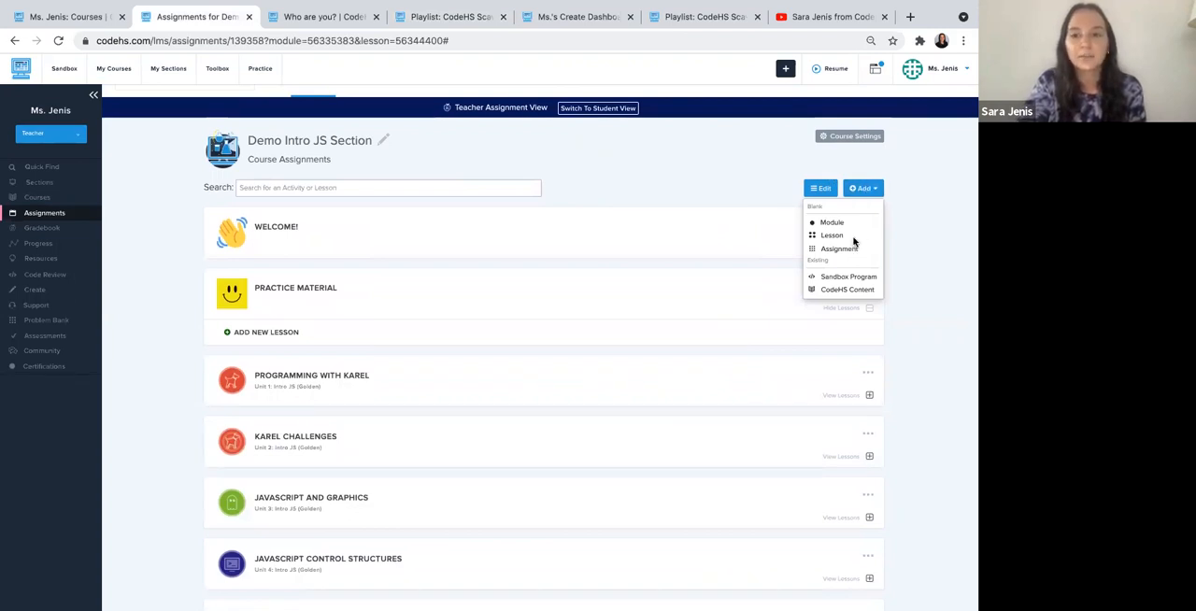
{"action": "left_click", "coordinate": [849, 291]}
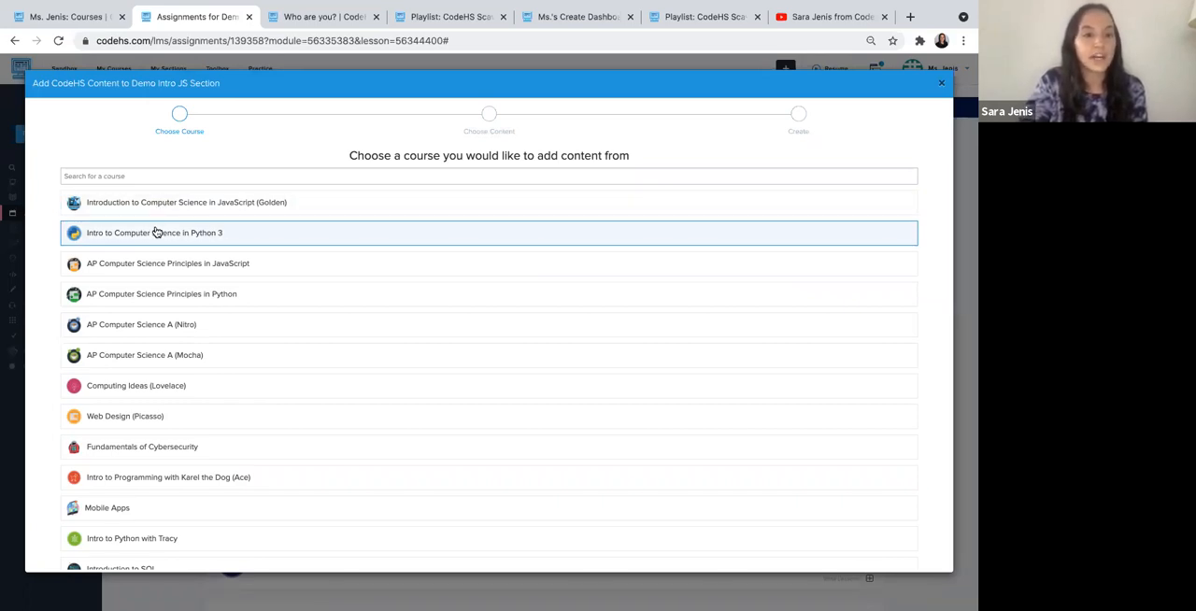
{"action": "left_click", "coordinate": [156, 177]}
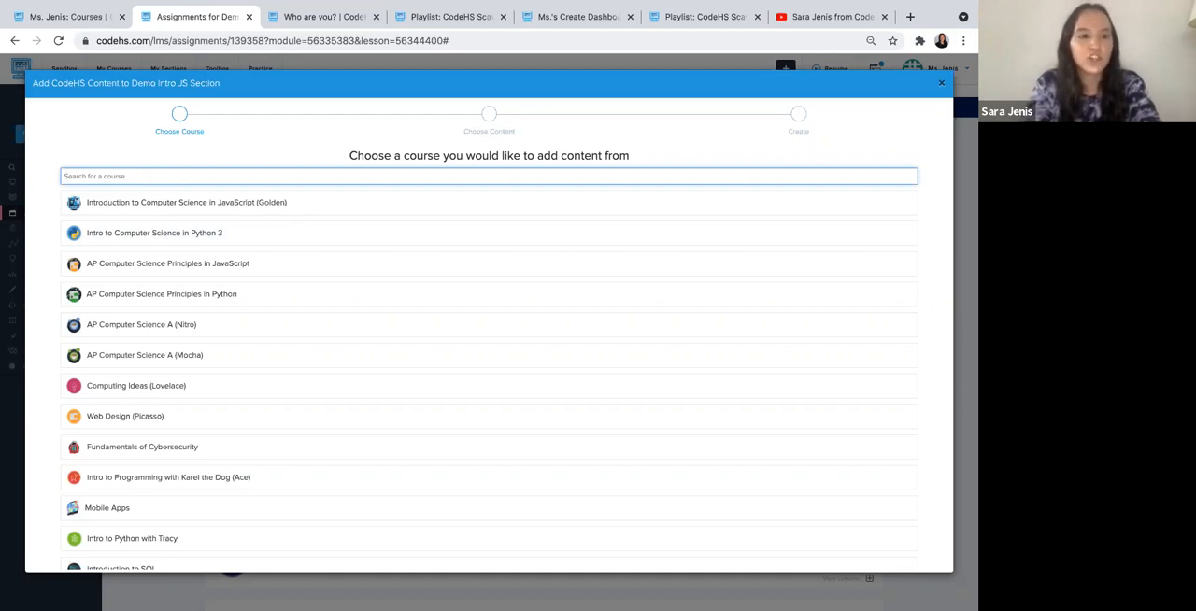
{"action": "type", "text": "digital"}
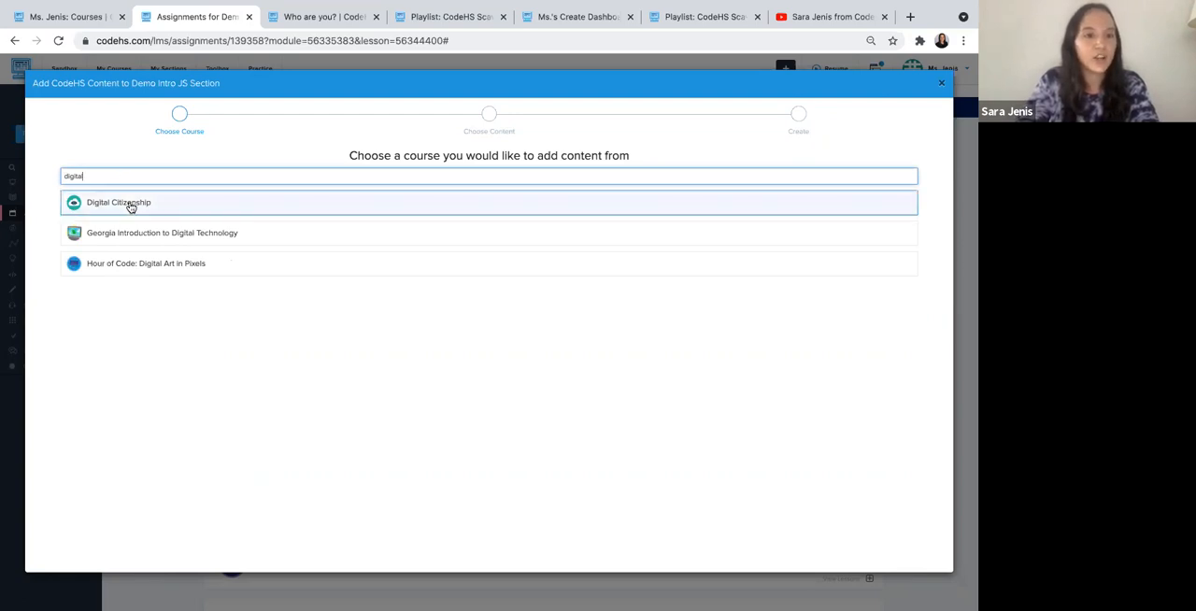
{"action": "left_click", "coordinate": [130, 203]}
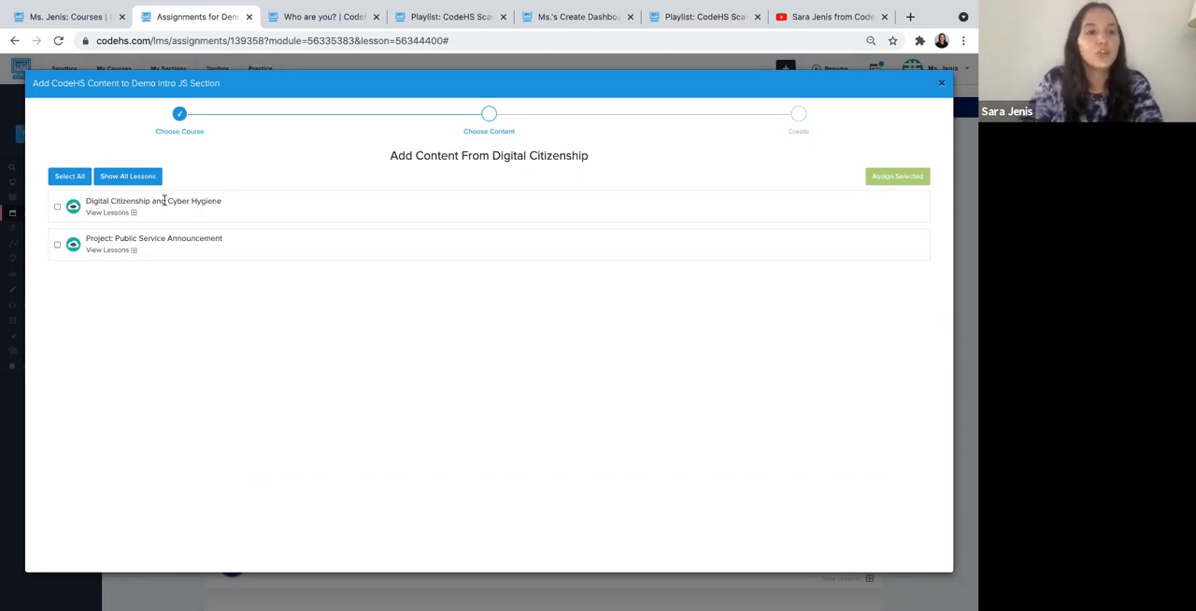
{"action": "left_click", "coordinate": [133, 214]}
- Try selecting the entire Digital Citizenship and Cyber Hygiene module and all of the course's content, clearing each selection
{"action": "left_click", "coordinate": [57, 208]}
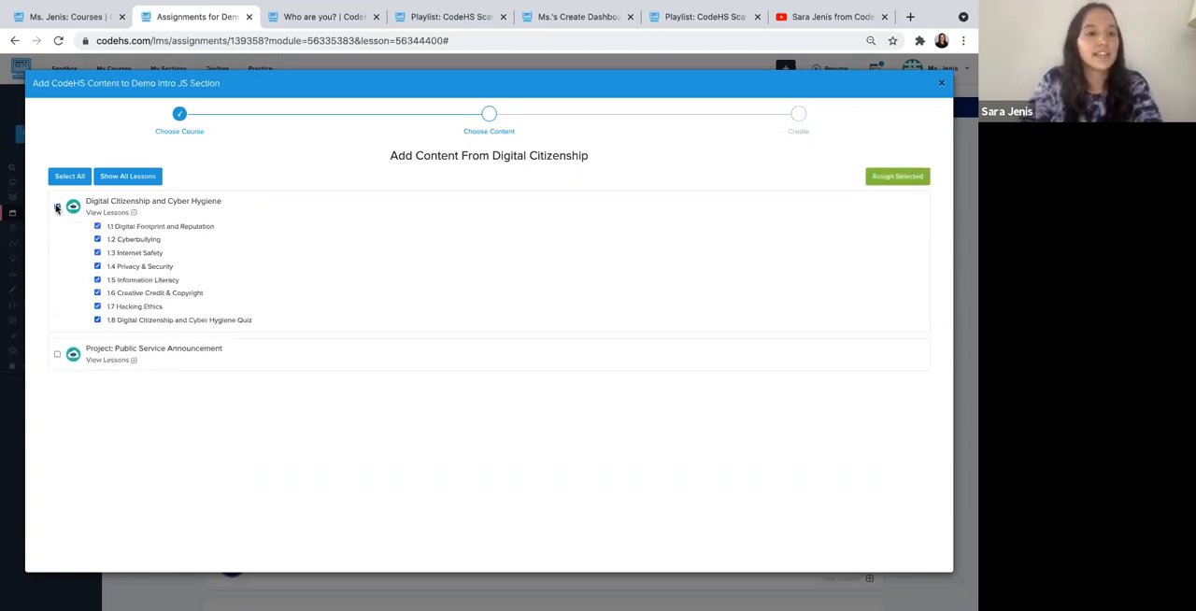
{"action": "left_click", "coordinate": [57, 207]}
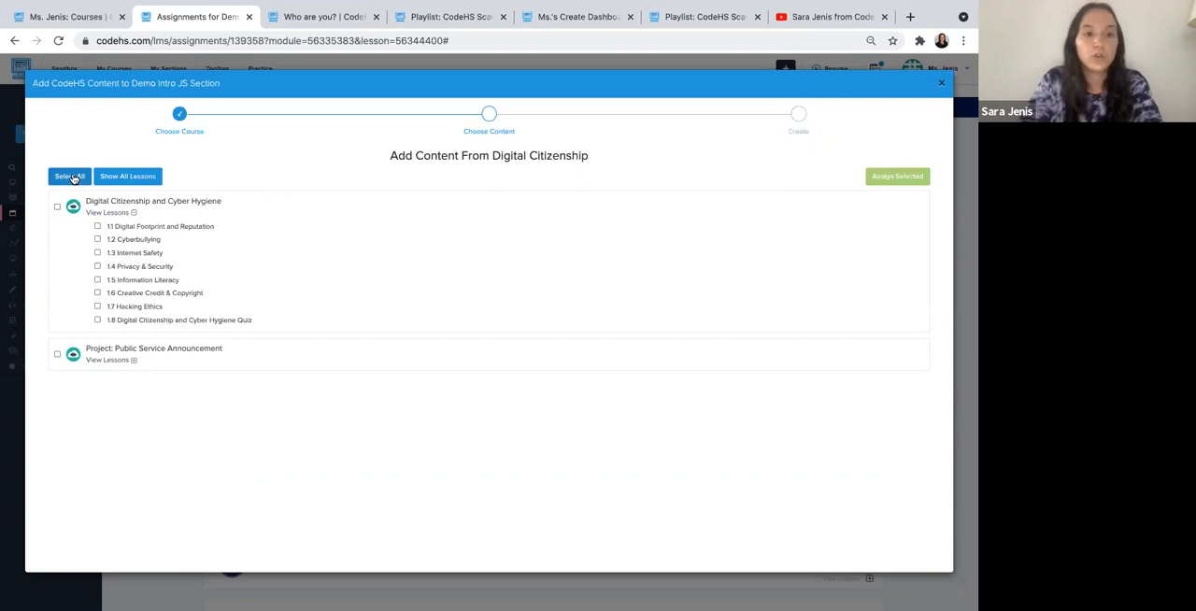
{"action": "left_click", "coordinate": [73, 178]}
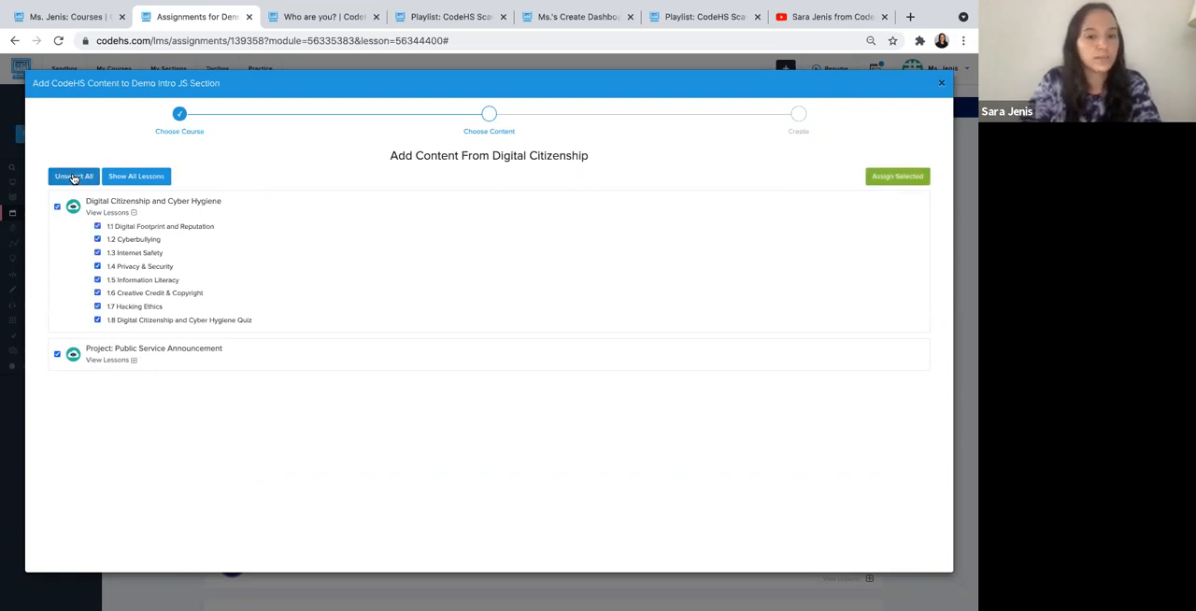
{"action": "left_click", "coordinate": [73, 177]}
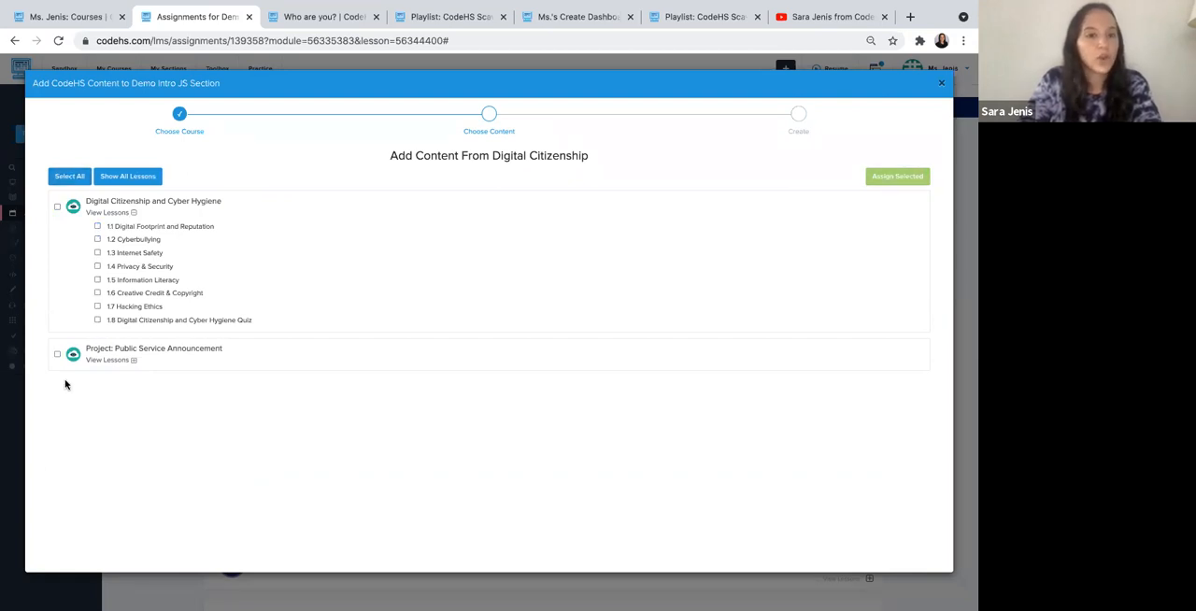
- Select lessons 1.1 to 1.7 of Digital Citizenship and Cyber Hygiene for adding, excluding the 1.8 quiz
{"action": "left_click", "coordinate": [97, 226]}
{"action": "left_click", "coordinate": [97, 253]}
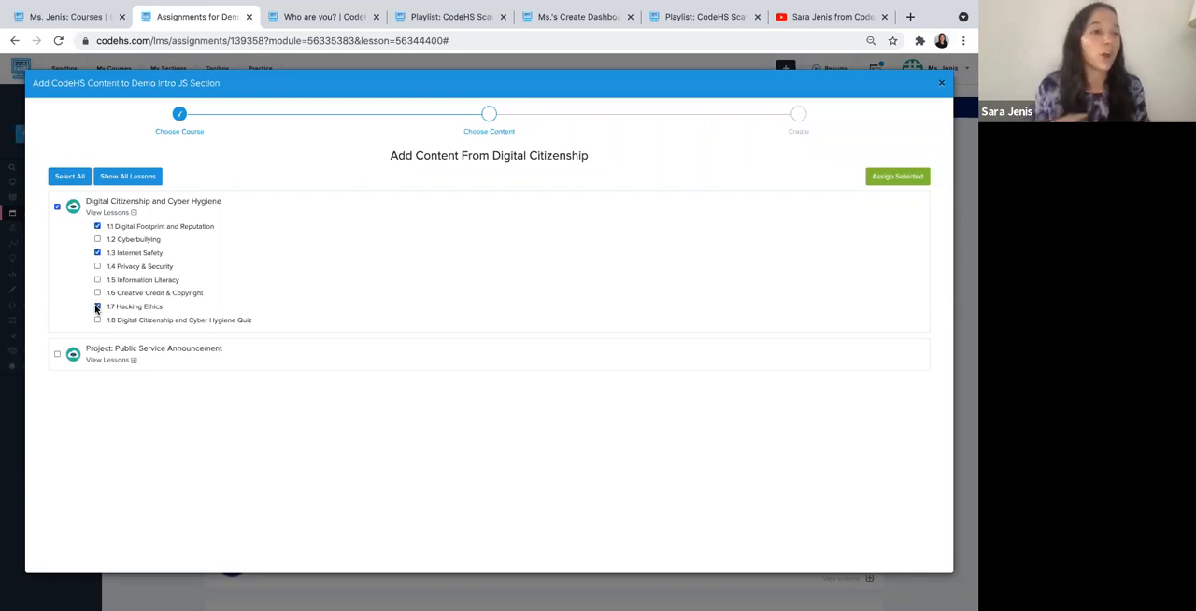
{"action": "left_click", "coordinate": [57, 208]}
{"action": "left_click", "coordinate": [98, 319]}
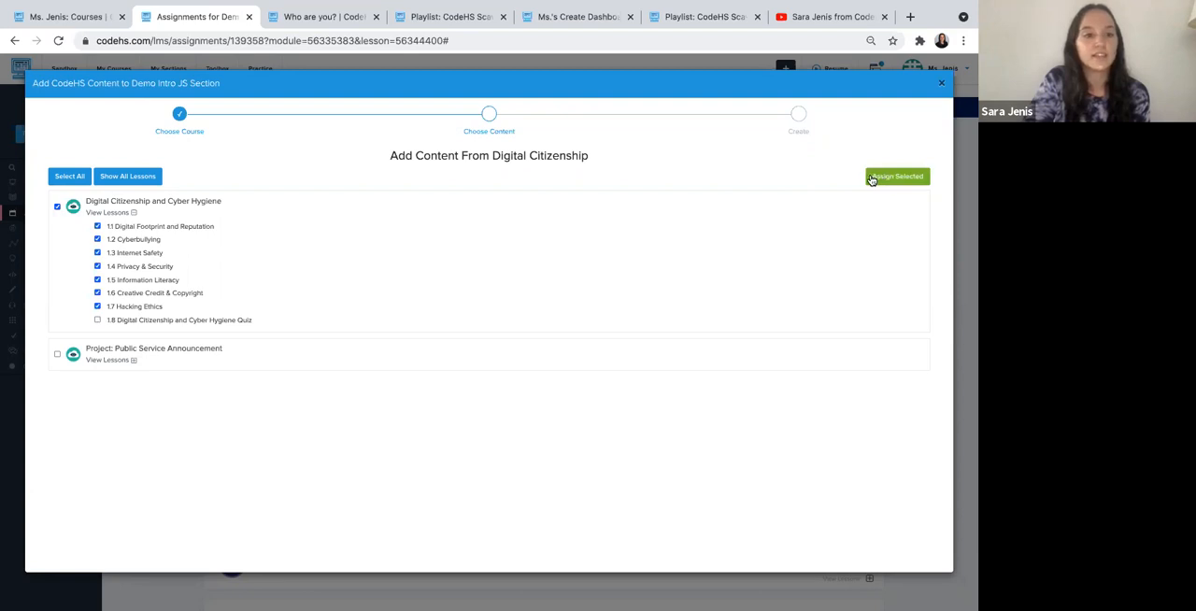
- Exclude lessons 1.3 to 1.7 from the selection, then add 1.1 Digital Footprint and Reputation and 1.2 Cyberbullying to the course
{"action": "left_click", "coordinate": [97, 252]}
{"action": "left_click", "coordinate": [97, 266]}
{"action": "left_click", "coordinate": [97, 293]}
{"action": "left_click", "coordinate": [98, 307]}
{"action": "left_click", "coordinate": [97, 279]}
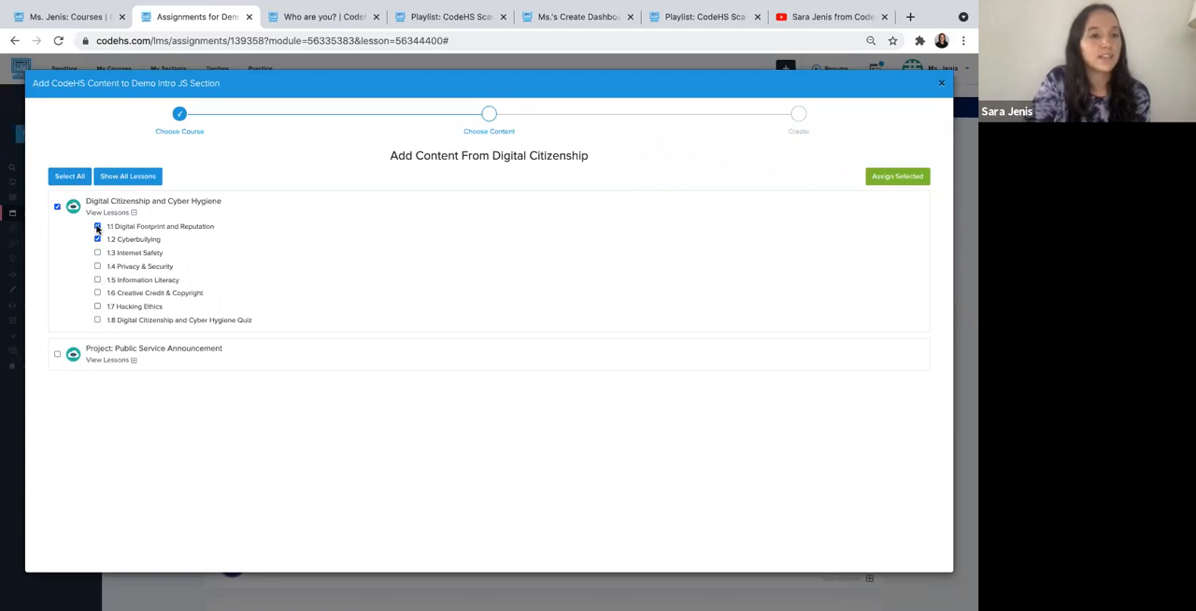
{"action": "left_click", "coordinate": [97, 227]}
{"action": "left_click", "coordinate": [97, 226]}
{"action": "left_click", "coordinate": [98, 239]}
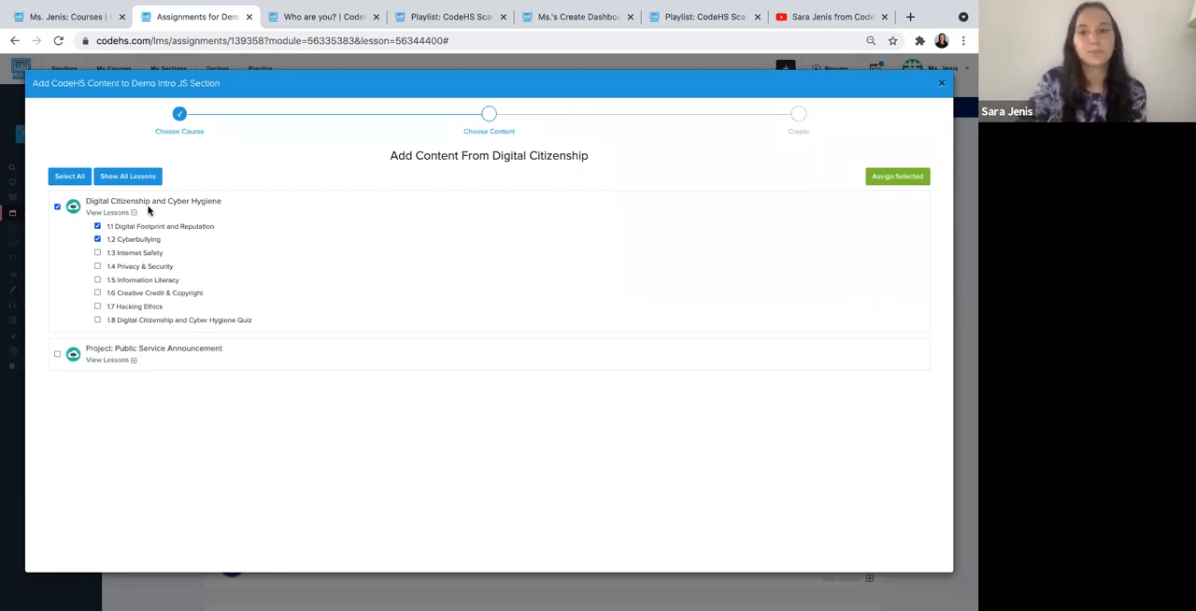
{"action": "left_click", "coordinate": [884, 179]}
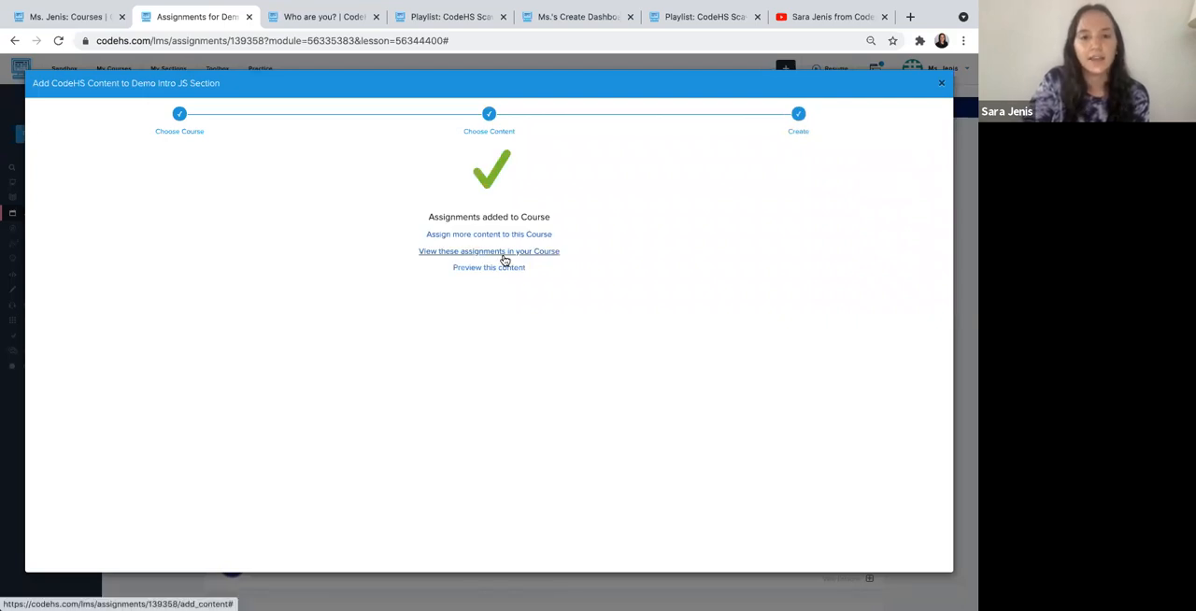
{"action": "left_click", "coordinate": [505, 260]}
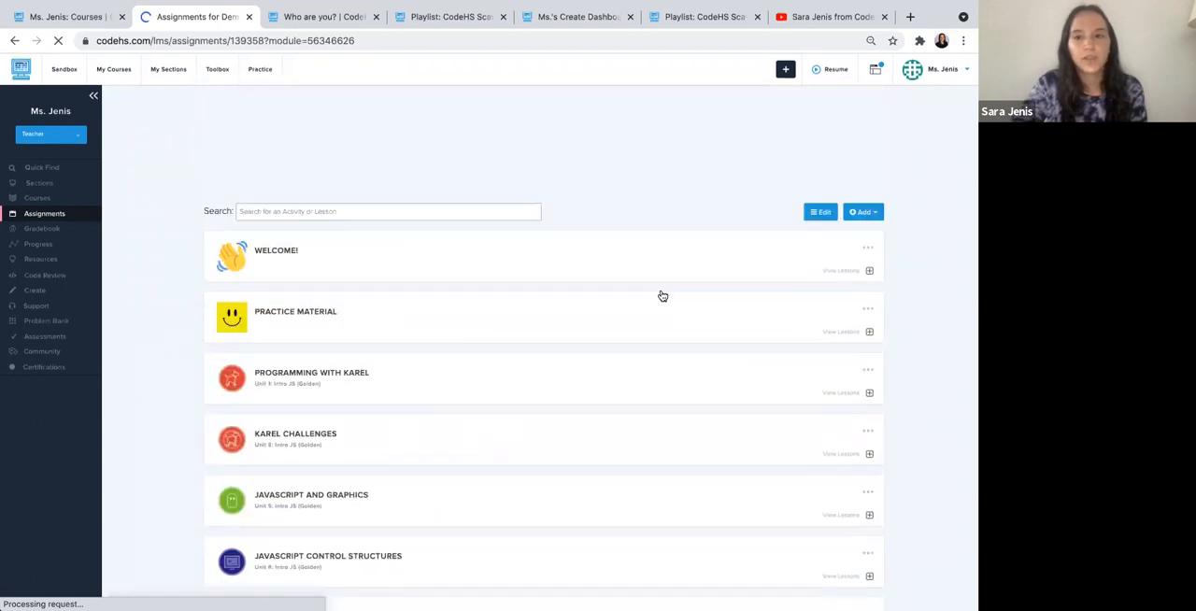
- Reorder the course so the Digital Citizenship and Cyber Hygiene module sits directly below Practice Material
{"action": "left_click", "coordinate": [820, 208]}
{"action": "scroll", "coordinate": [733, 231], "scroll_direction": "down", "scroll_amount": 3}
{"action": "scroll", "coordinate": [733, 231], "scroll_direction": "down", "scroll_amount": 2}
{"action": "left_click_drag", "start_coordinate": [289, 500], "coordinate": [279, 347]}
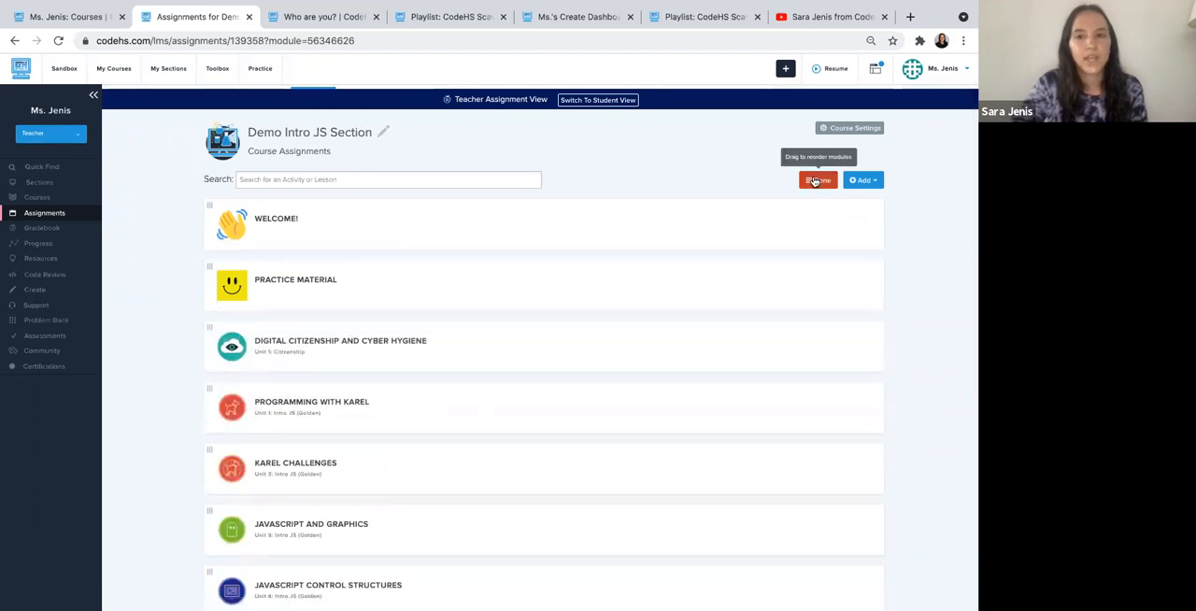
{"action": "left_click", "coordinate": [814, 181]}
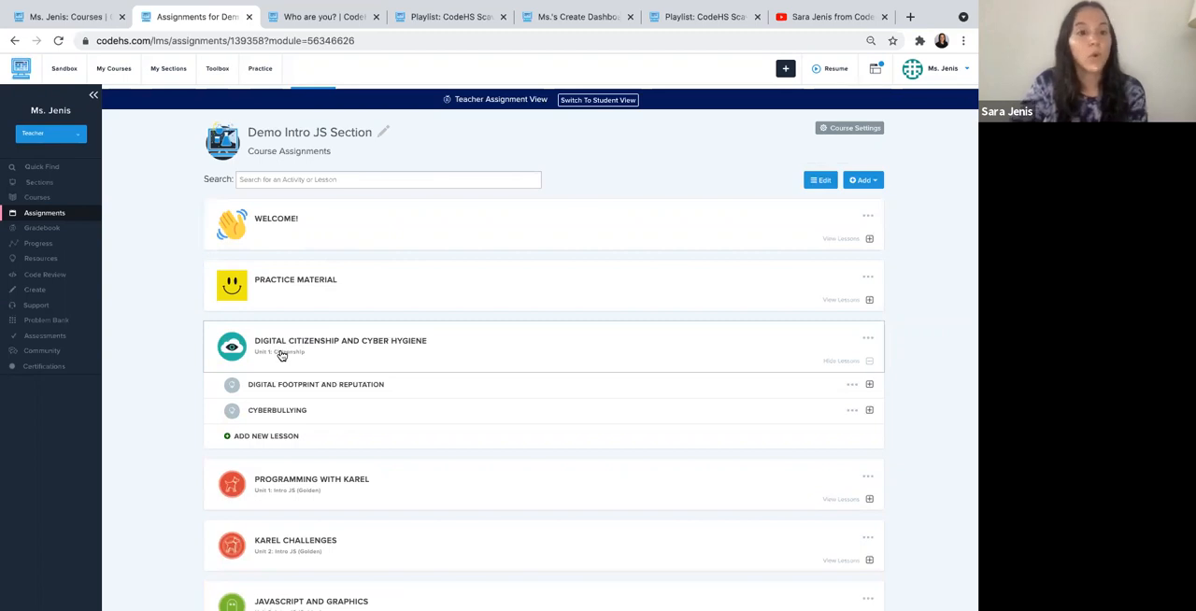
- Move the Digital Footprint and Reputation lesson into the Welcome! module
{"action": "left_click", "coordinate": [307, 231]}
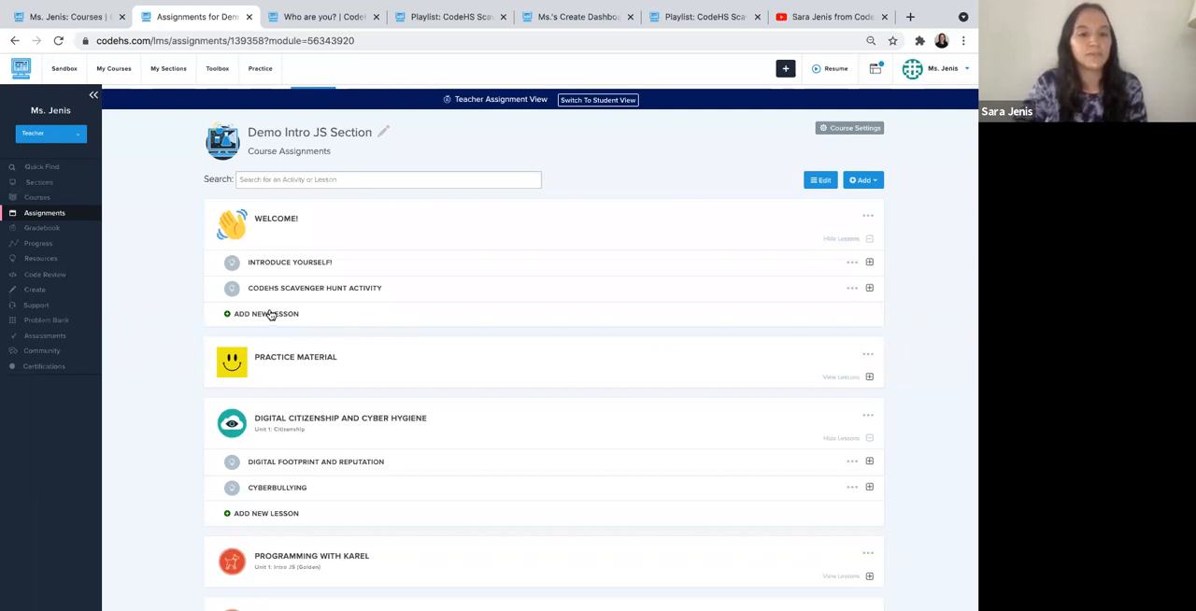
{"action": "scroll", "coordinate": [268, 314], "scroll_direction": "down", "scroll_amount": 1}
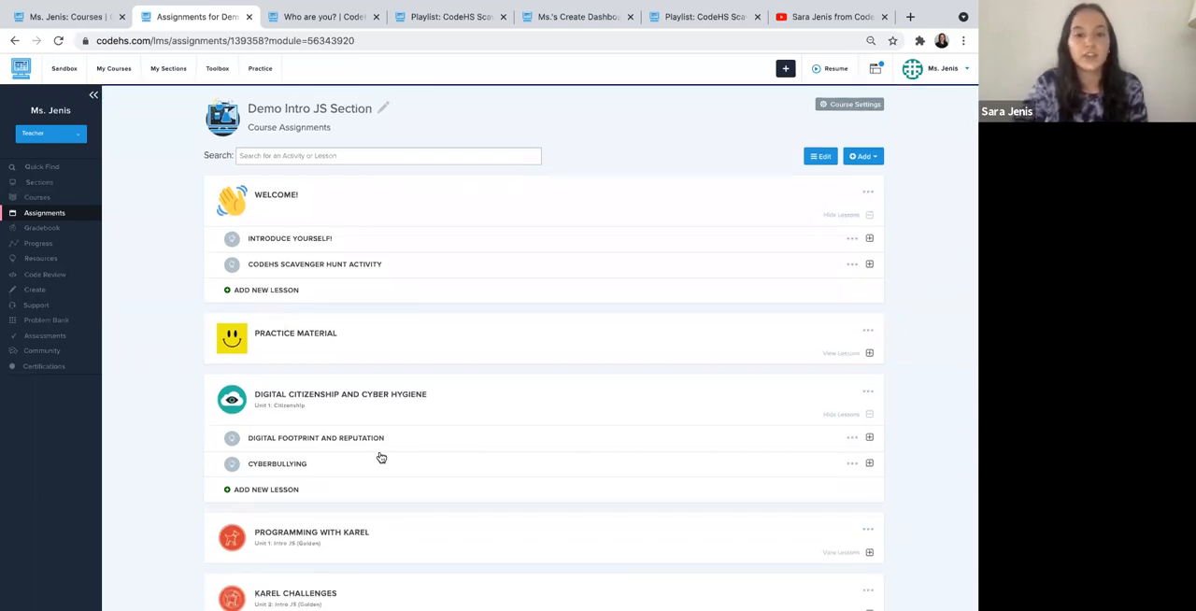
{"action": "scroll", "coordinate": [369, 434], "scroll_direction": "down", "scroll_amount": 1}
{"action": "left_click", "coordinate": [851, 410]}
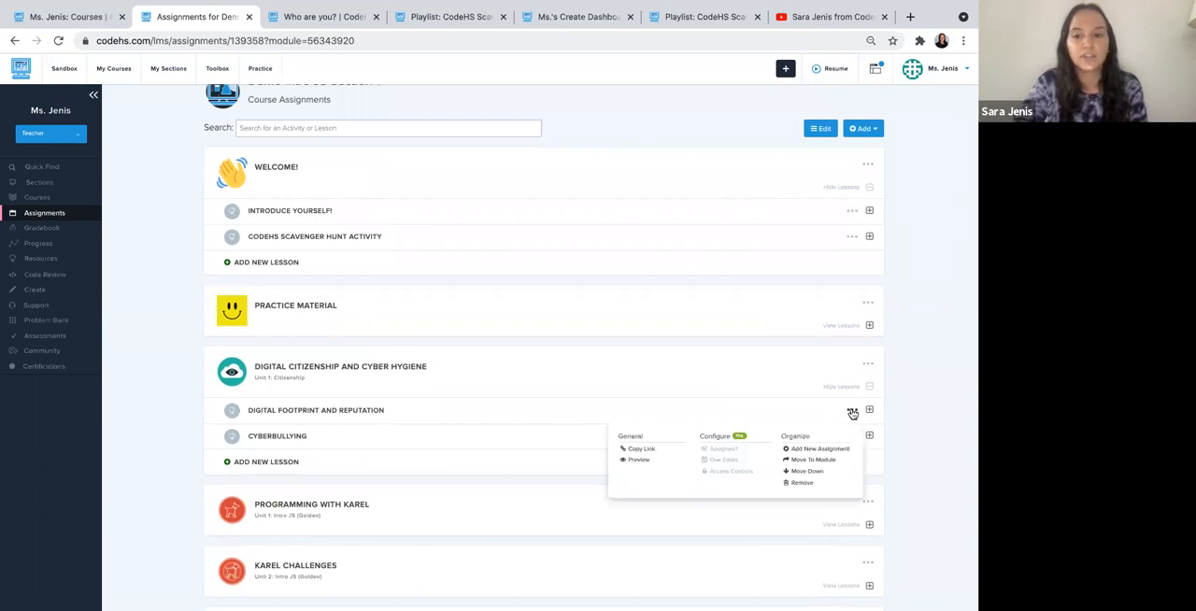
{"action": "left_click", "coordinate": [811, 459]}
{"action": "left_click", "coordinate": [480, 138]}
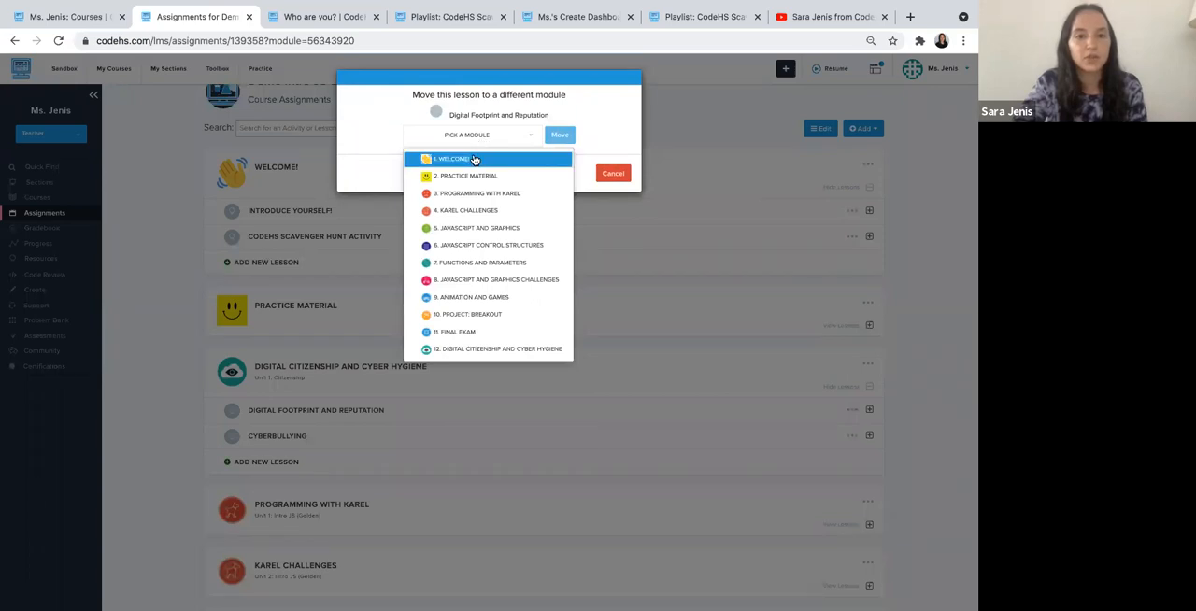
{"action": "left_click", "coordinate": [466, 165]}
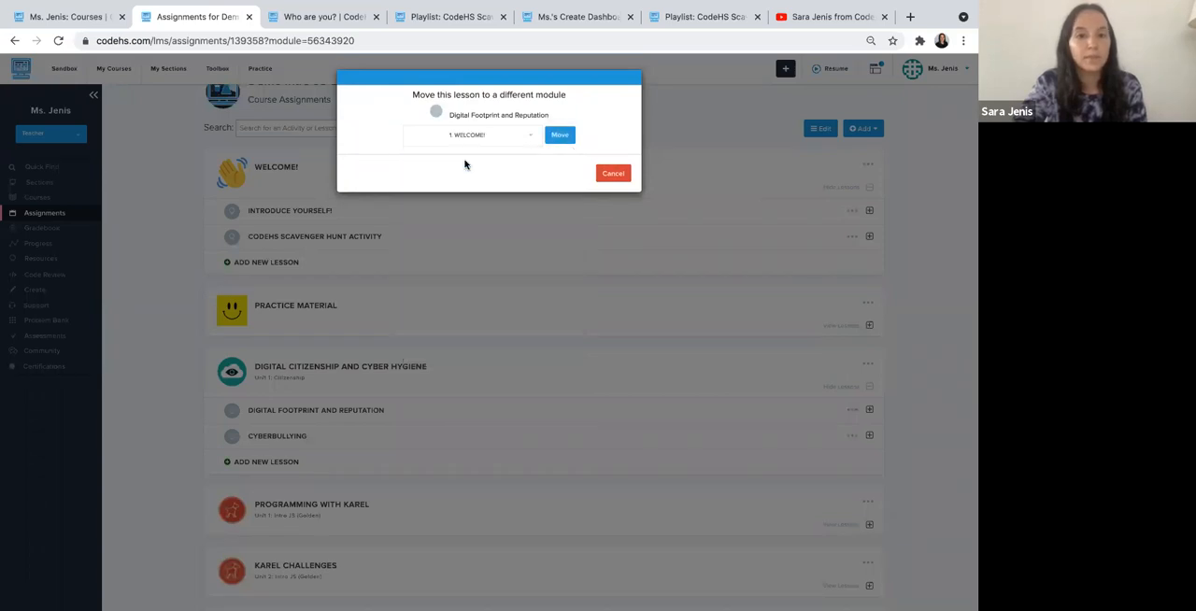
{"action": "left_click", "coordinate": [550, 138]}
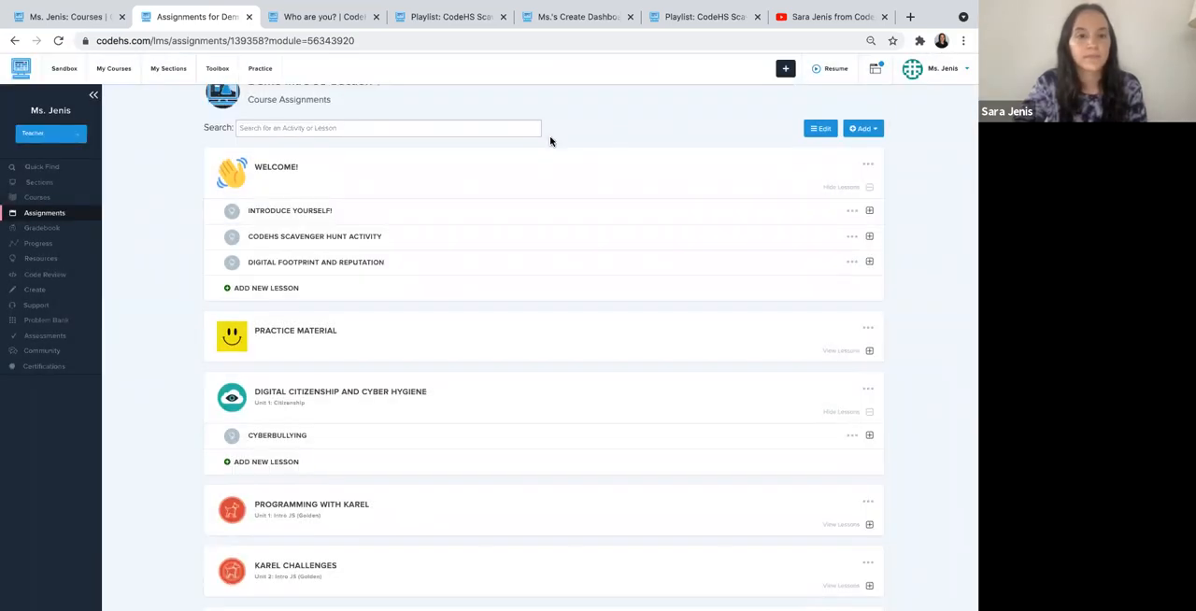
- Move the Cyberbullying lesson from Digital Citizenship and Cyber Hygiene into the Welcome! module
{"action": "left_click", "coordinate": [852, 436]}
{"action": "scroll", "coordinate": [836, 462], "scroll_direction": "down", "scroll_amount": 1}
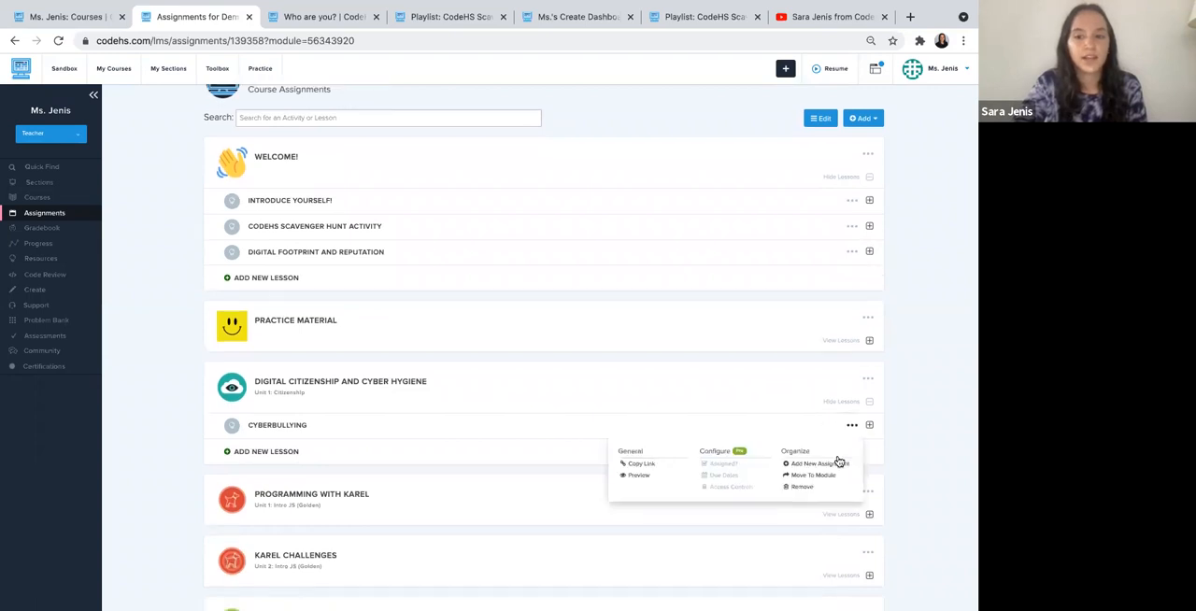
{"action": "left_click", "coordinate": [815, 446]}
{"action": "left_click", "coordinate": [507, 137]}
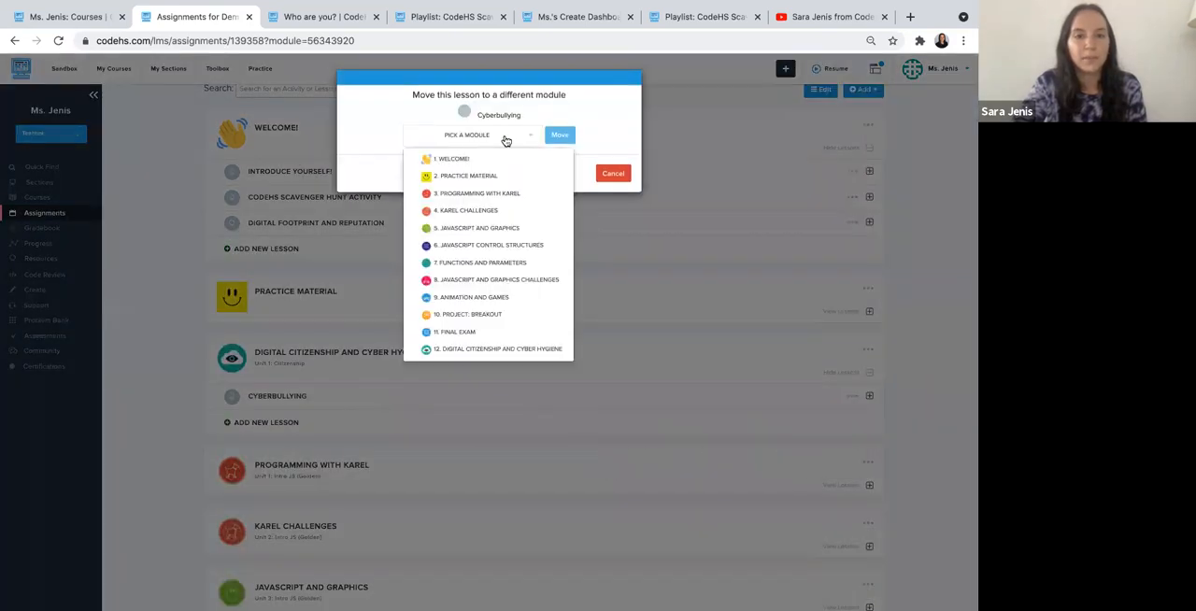
{"action": "left_click", "coordinate": [505, 162]}
{"action": "left_click", "coordinate": [559, 137]}
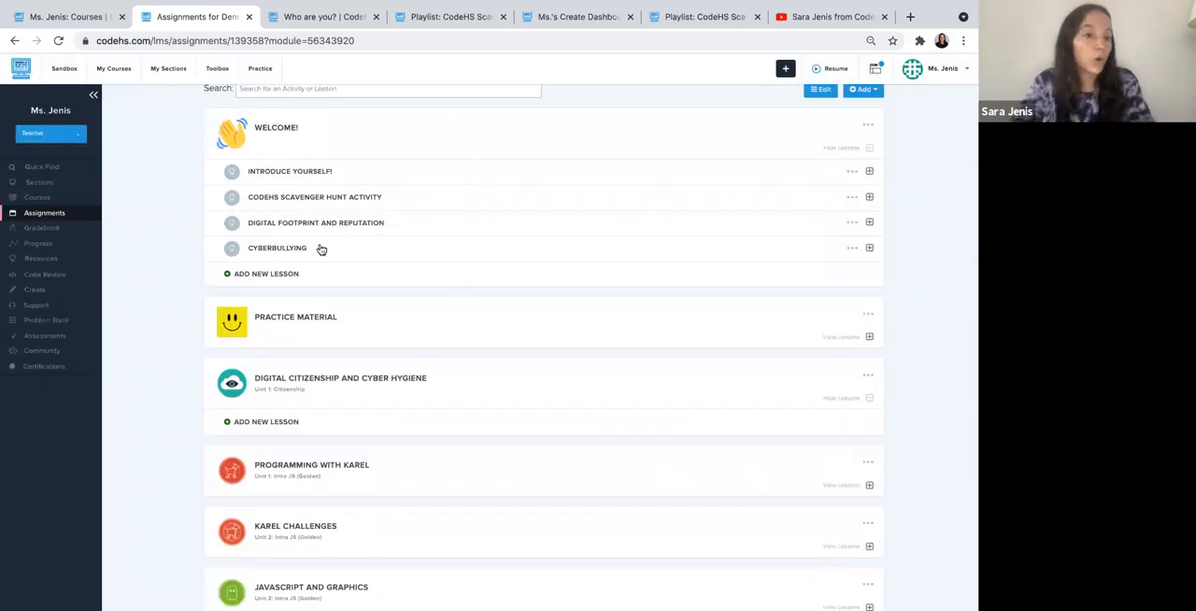
- Create a new lesson titled "Digital Citizenship" in the Welcome! module
{"action": "left_click", "coordinate": [267, 273]}
{"action": "left_click", "coordinate": [411, 131]}
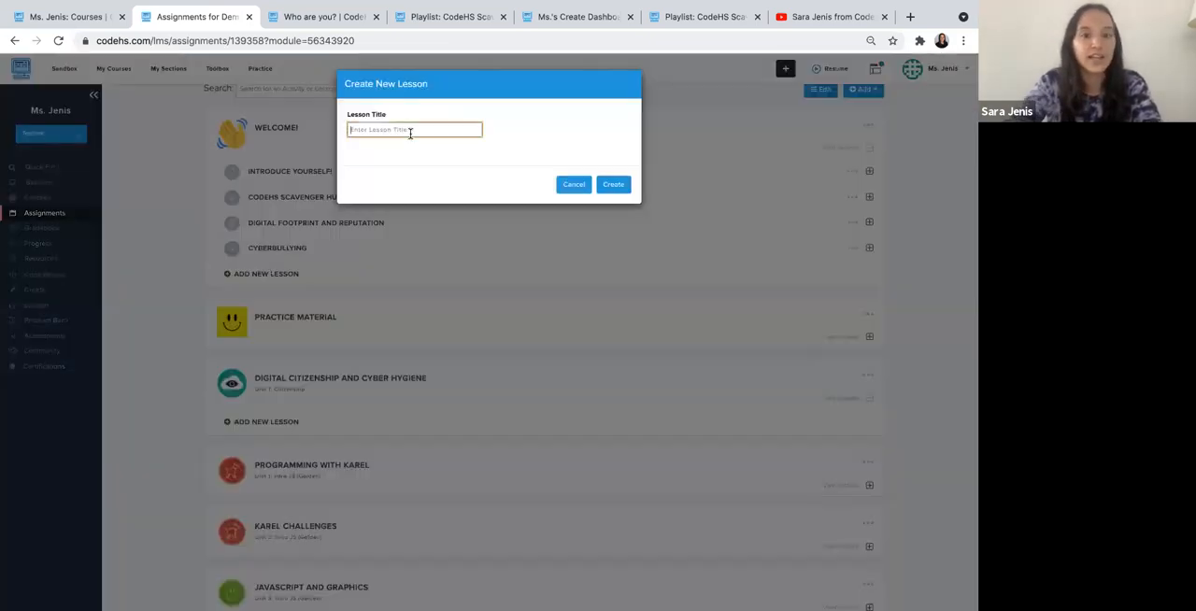
{"action": "type", "text": "Digital"}
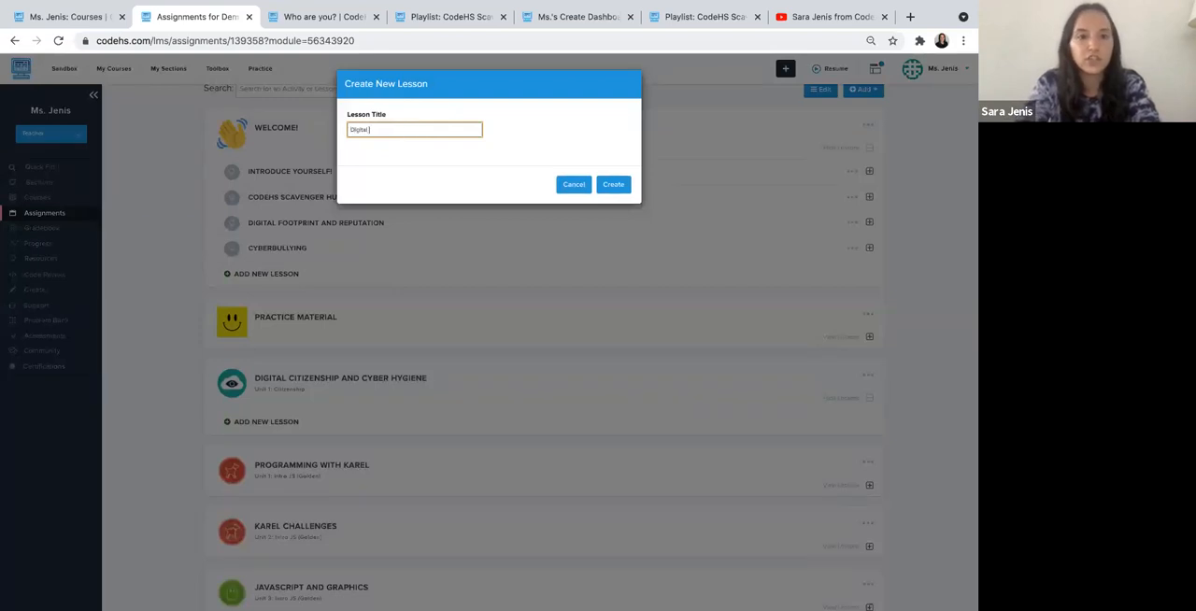
{"action": "type", "text": " Citizenship"}
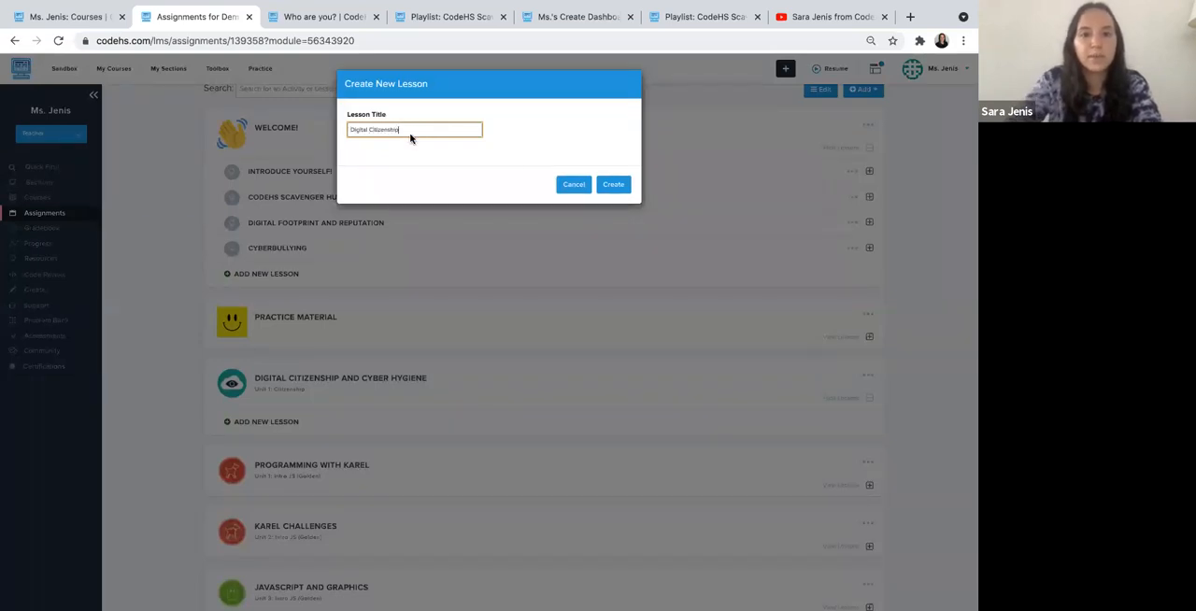
{"action": "left_click", "coordinate": [622, 186]}
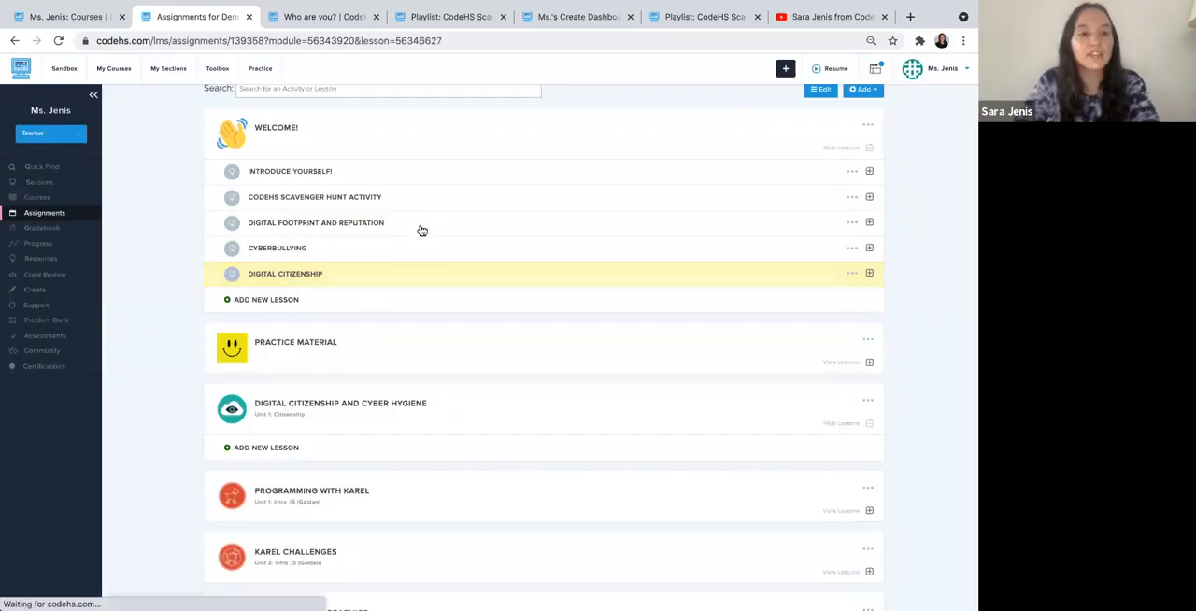
- Try to move the Digital Footprint and Reputation video assignment to a different lesson
{"action": "left_click", "coordinate": [421, 230]}
{"action": "scroll", "coordinate": [355, 327], "scroll_direction": "down", "scroll_amount": 2}
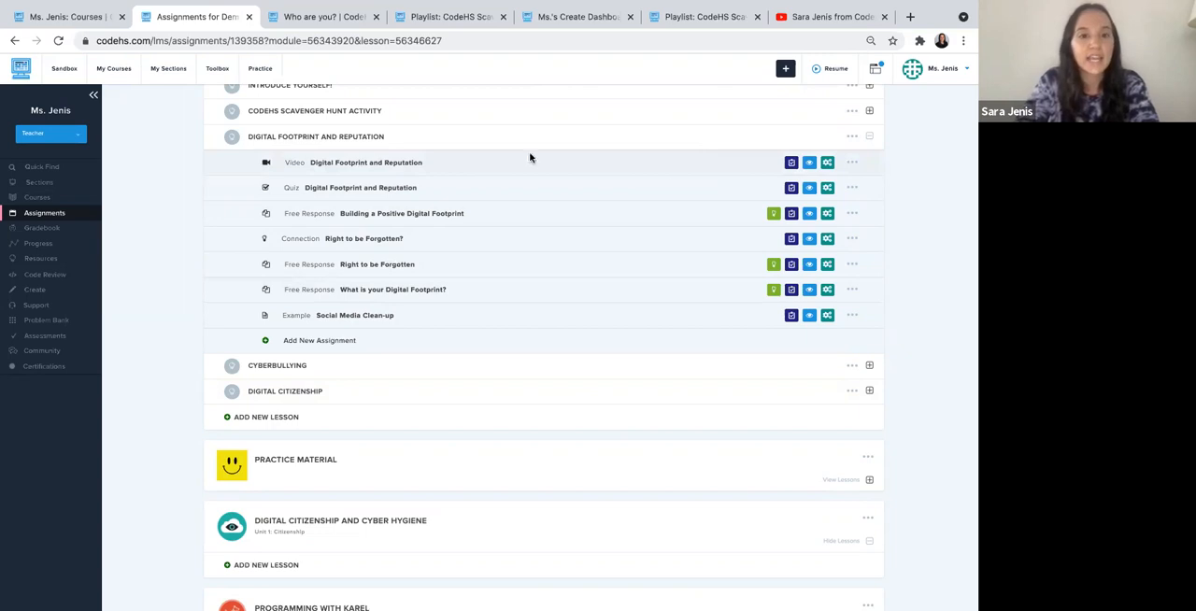
{"action": "left_click", "coordinate": [853, 165]}
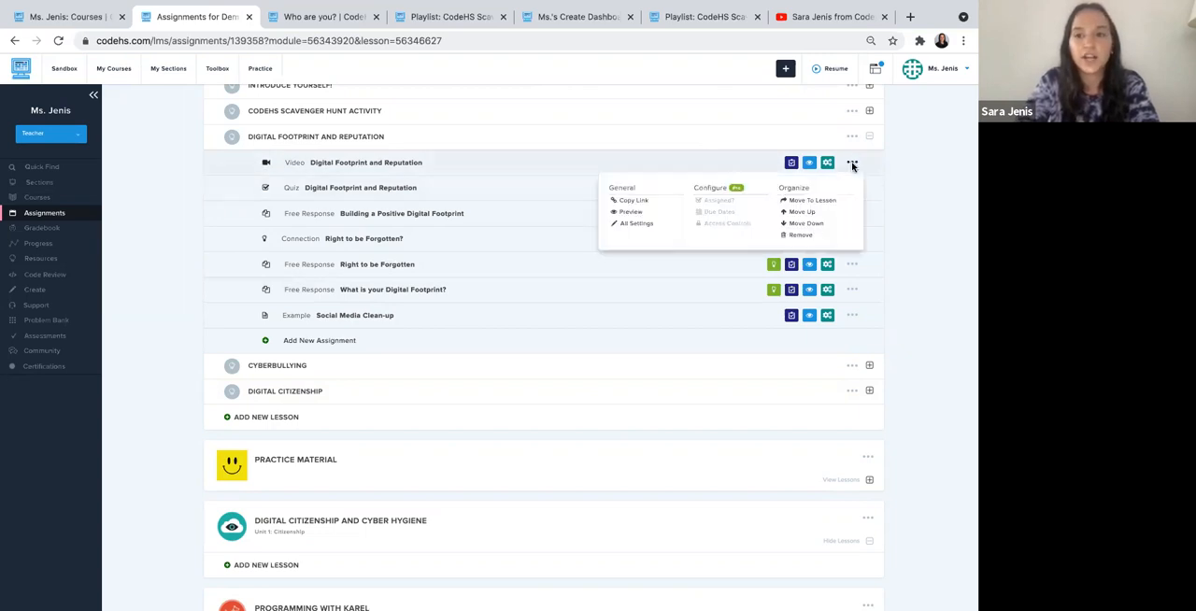
{"action": "left_click", "coordinate": [813, 200]}
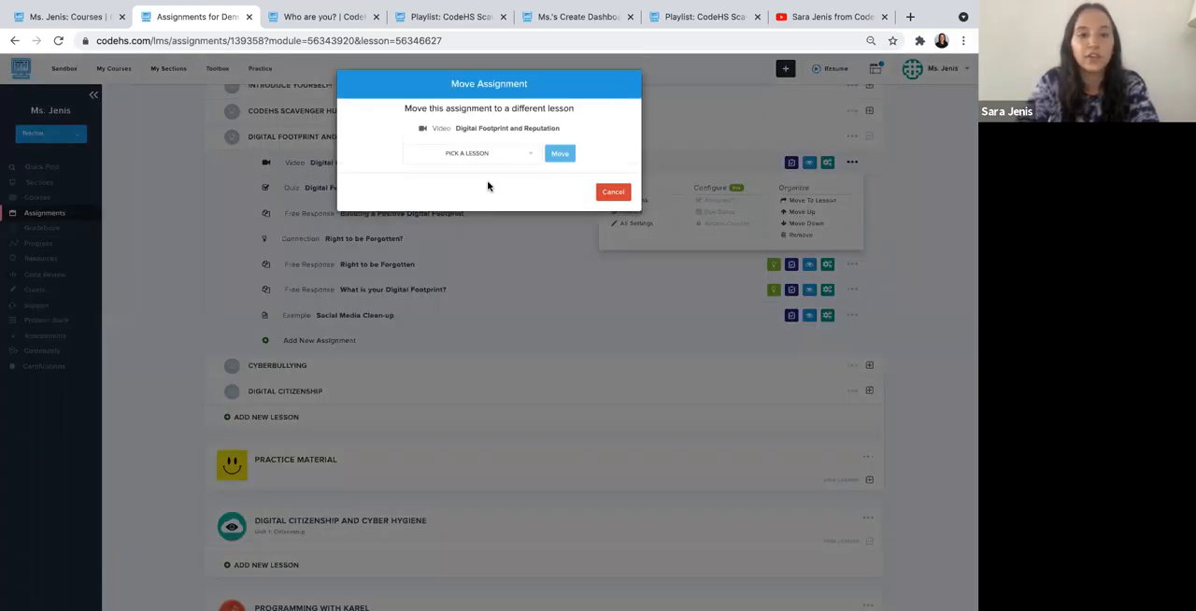
{"action": "left_click", "coordinate": [480, 159]}
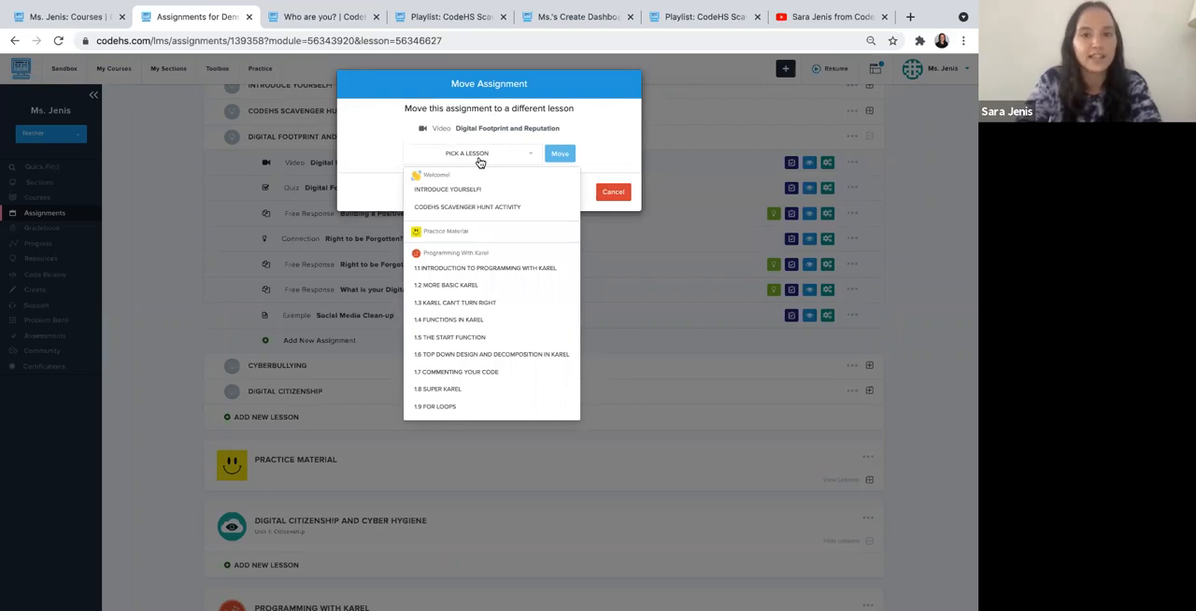
{"action": "left_click", "coordinate": [480, 160]}
{"action": "left_click", "coordinate": [606, 192]}
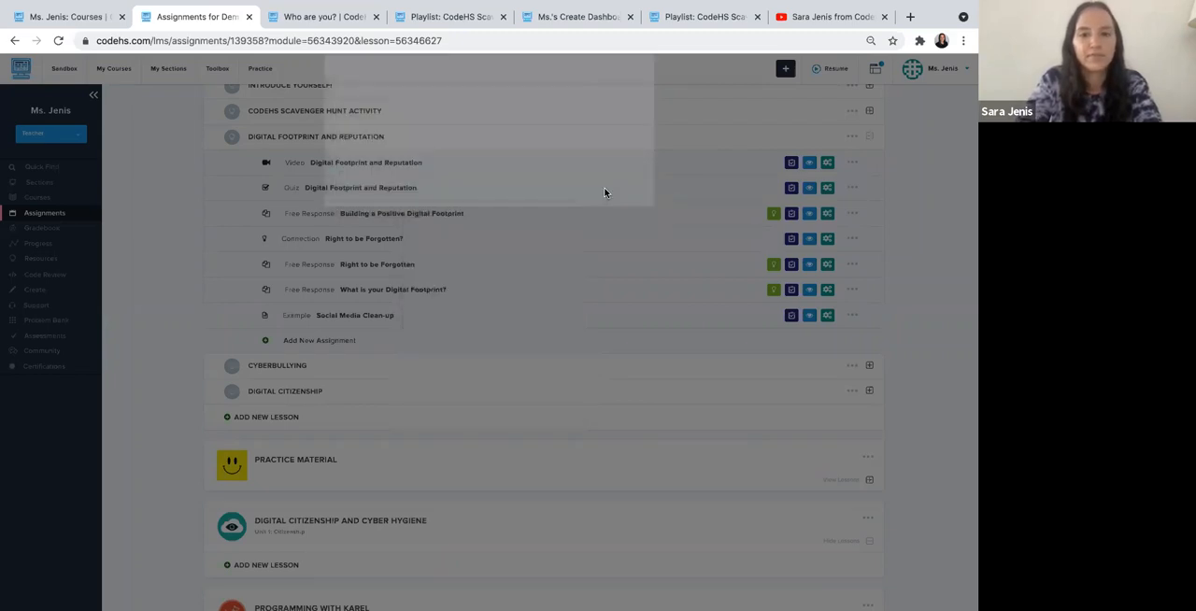
{"action": "left_click", "coordinate": [578, 142]}
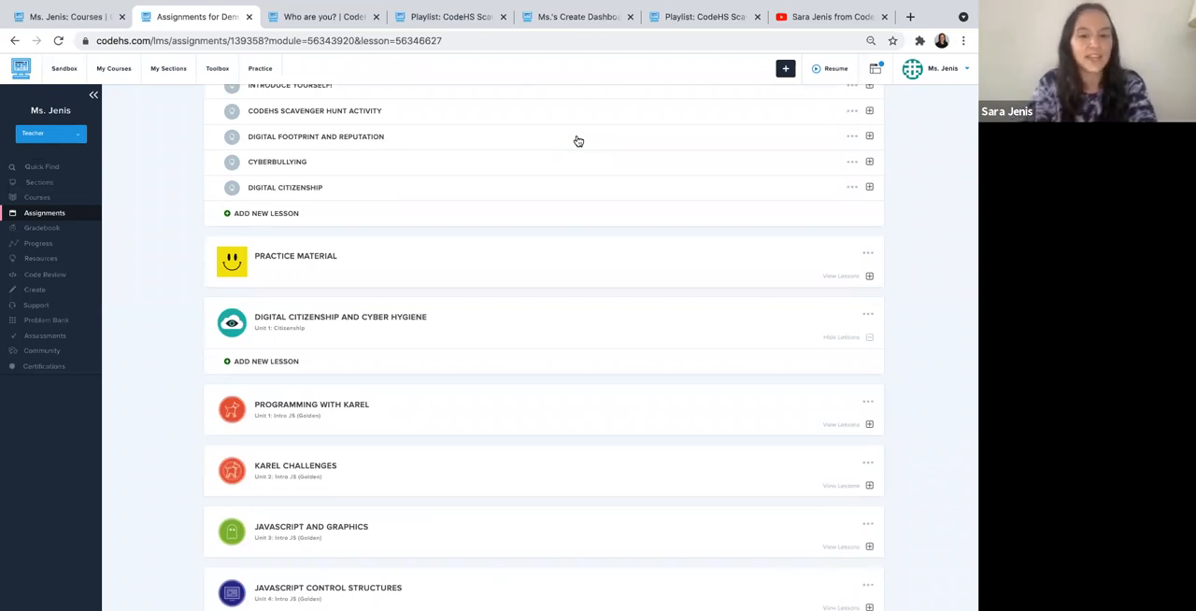
- Remove the emptied Digital Citizenship and Cyber Hygiene module from the course
{"action": "scroll", "coordinate": [579, 141], "scroll_direction": "up", "scroll_amount": 3}
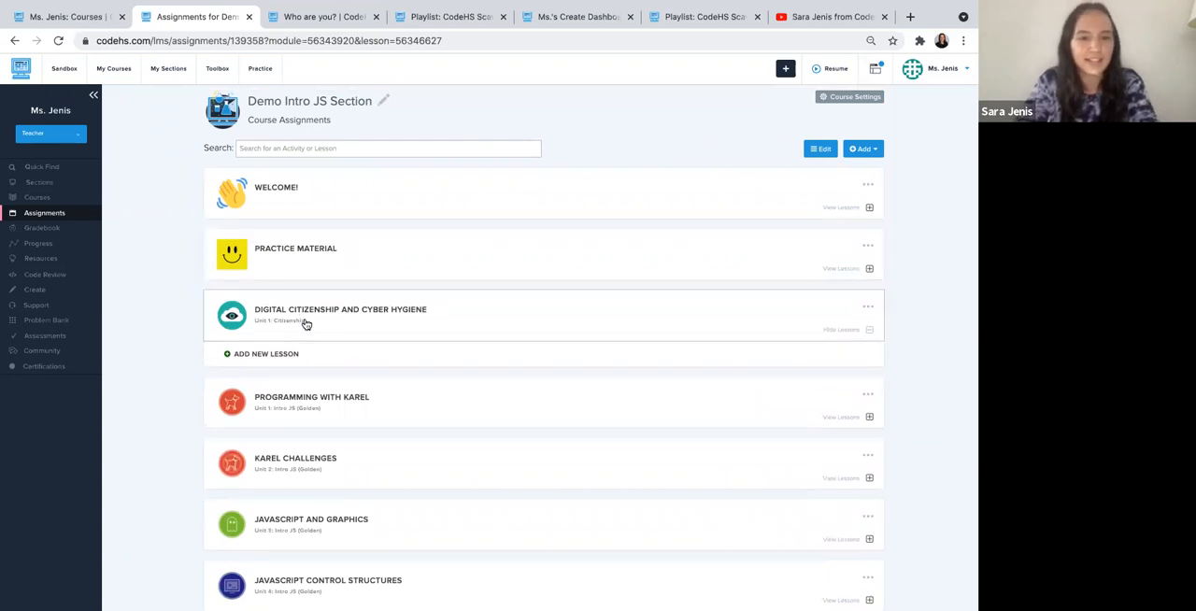
{"action": "left_click", "coordinate": [866, 307]}
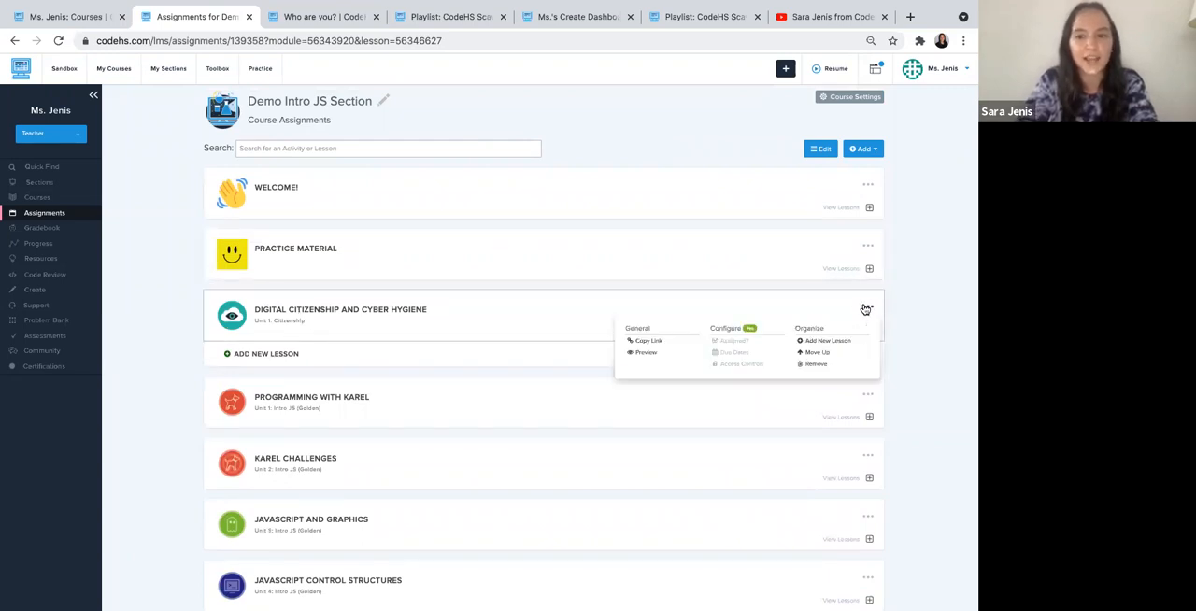
{"action": "left_click", "coordinate": [812, 365]}
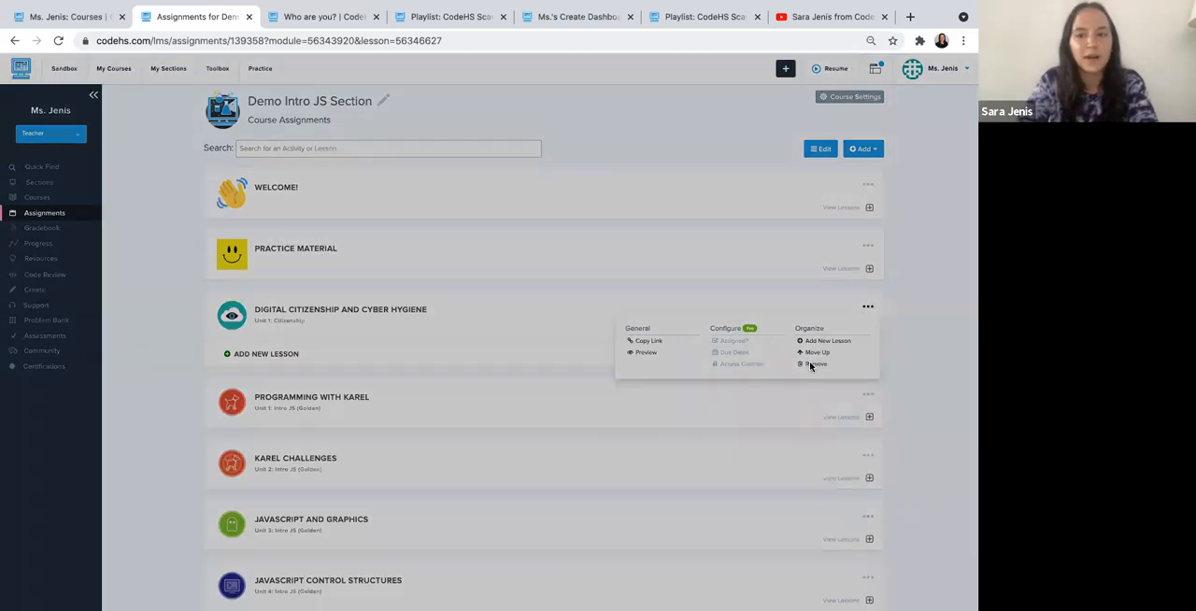
{"action": "left_click", "coordinate": [475, 184]}
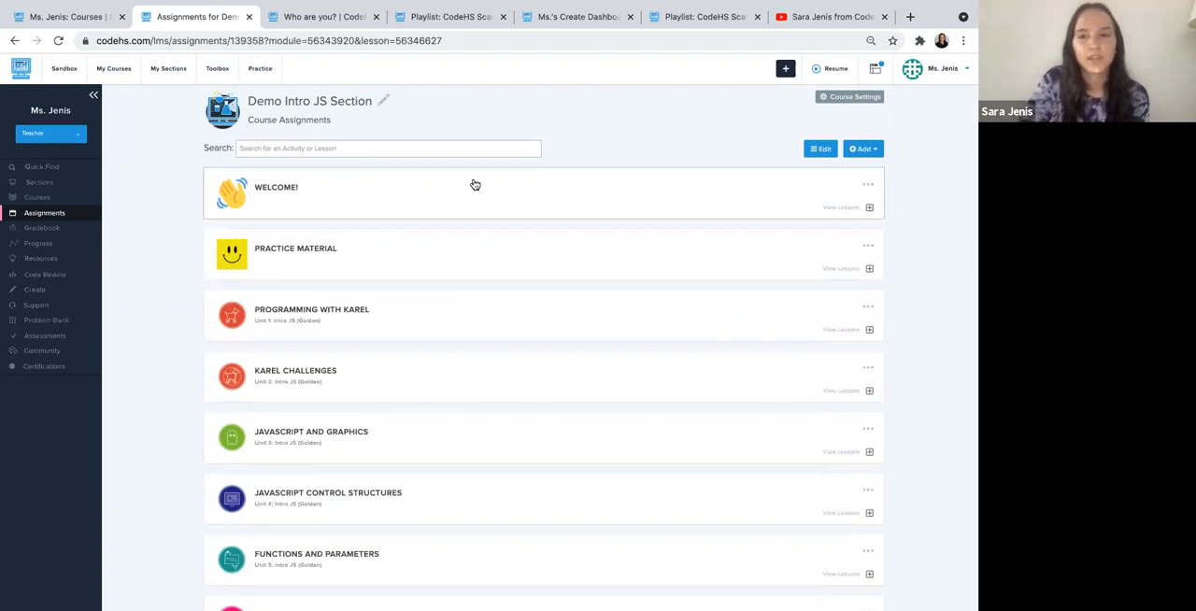
- Create a new lesson titled "Practice Lesson 1" in the Practice Material module
{"action": "left_click", "coordinate": [305, 256]}
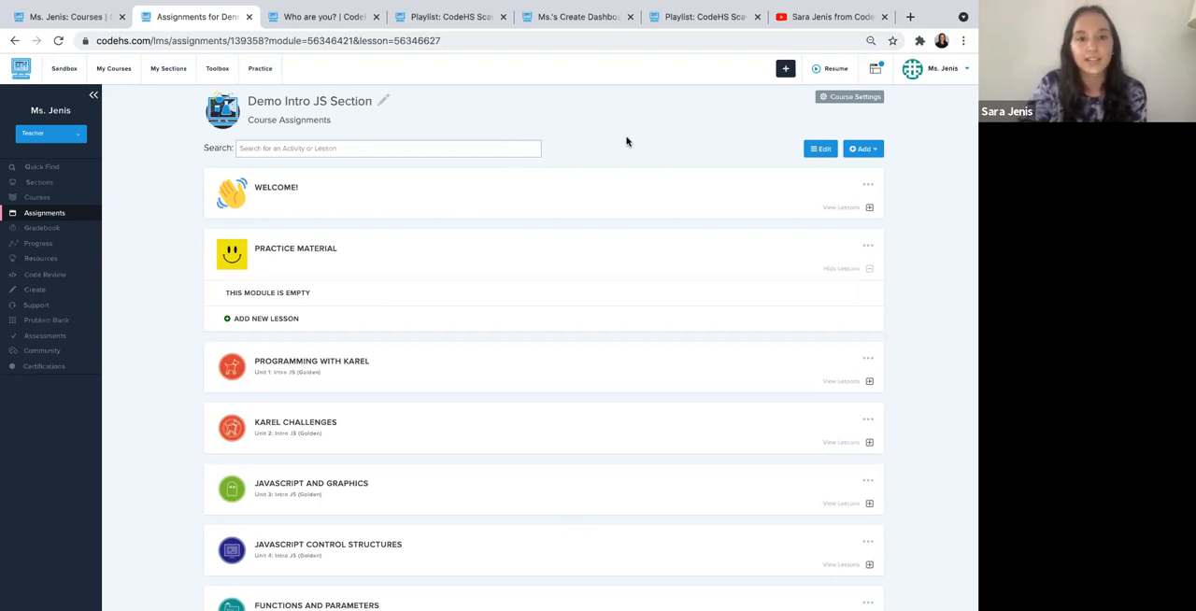
{"action": "scroll", "coordinate": [482, 290], "scroll_direction": "down", "scroll_amount": 1}
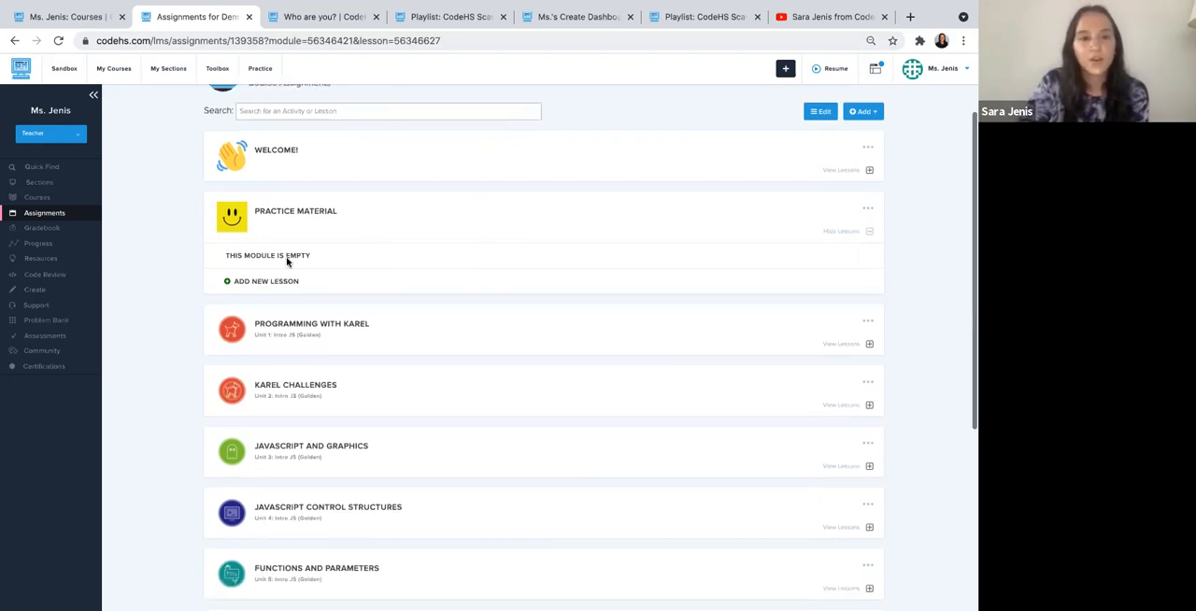
{"action": "left_click", "coordinate": [271, 280]}
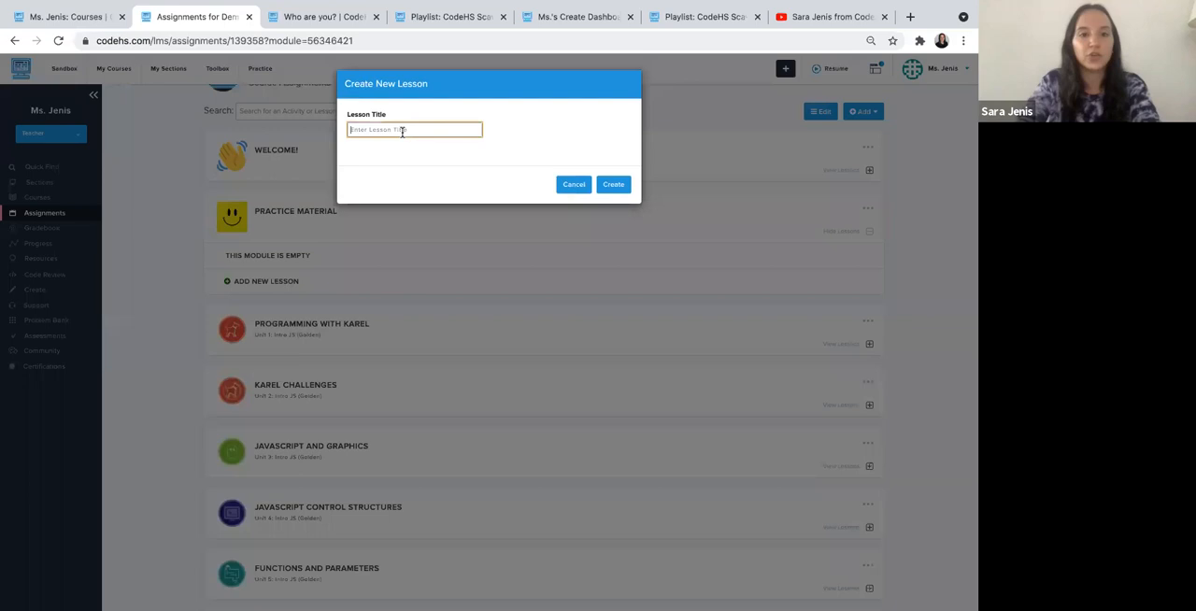
{"action": "type", "text": "Pu"}
{"action": "type", "text": "actice Lesson 1"}
{"action": "left_click", "coordinate": [613, 186]}
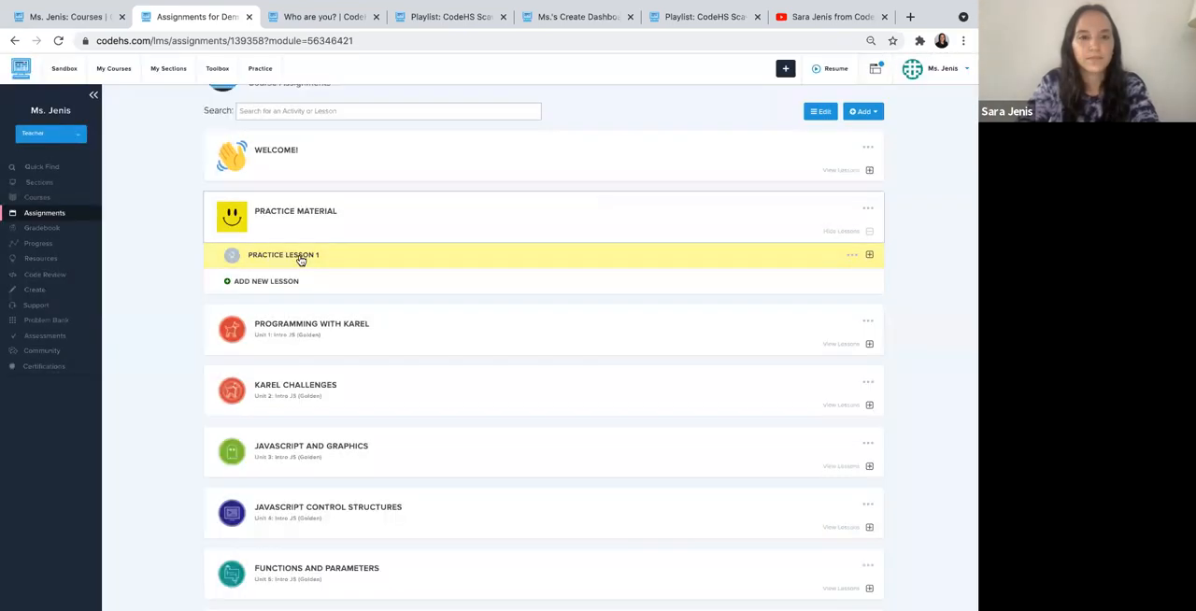
- Create a Quiz-type assignment titled "Quiz" in Practice Lesson 1 of the Practice Material module
{"action": "left_click", "coordinate": [299, 258]}
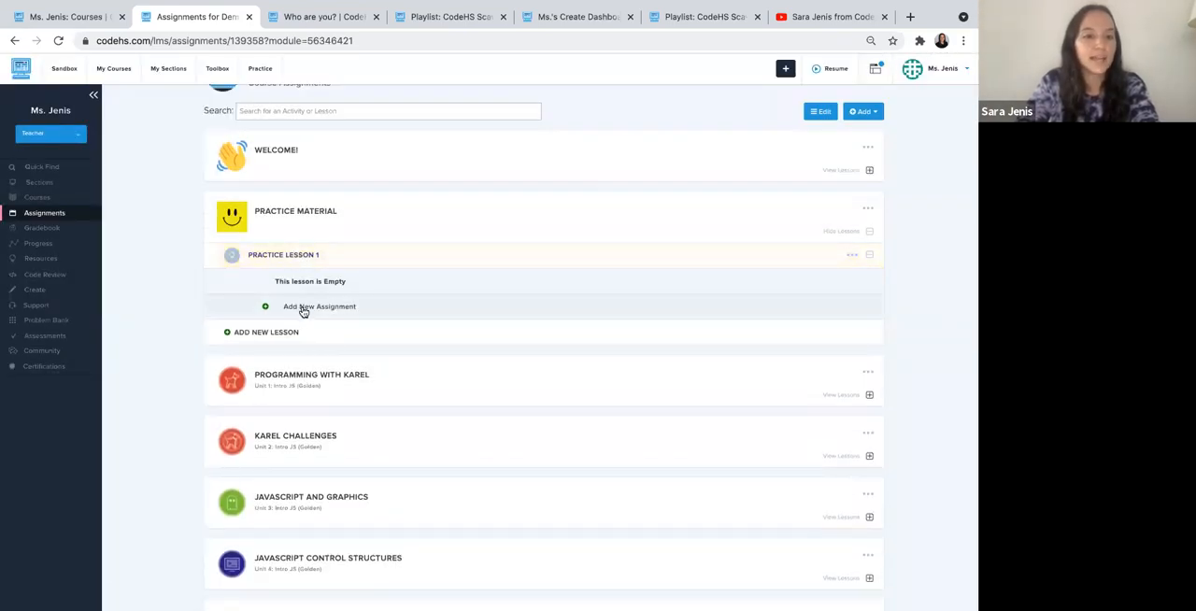
{"action": "left_click", "coordinate": [880, 111]}
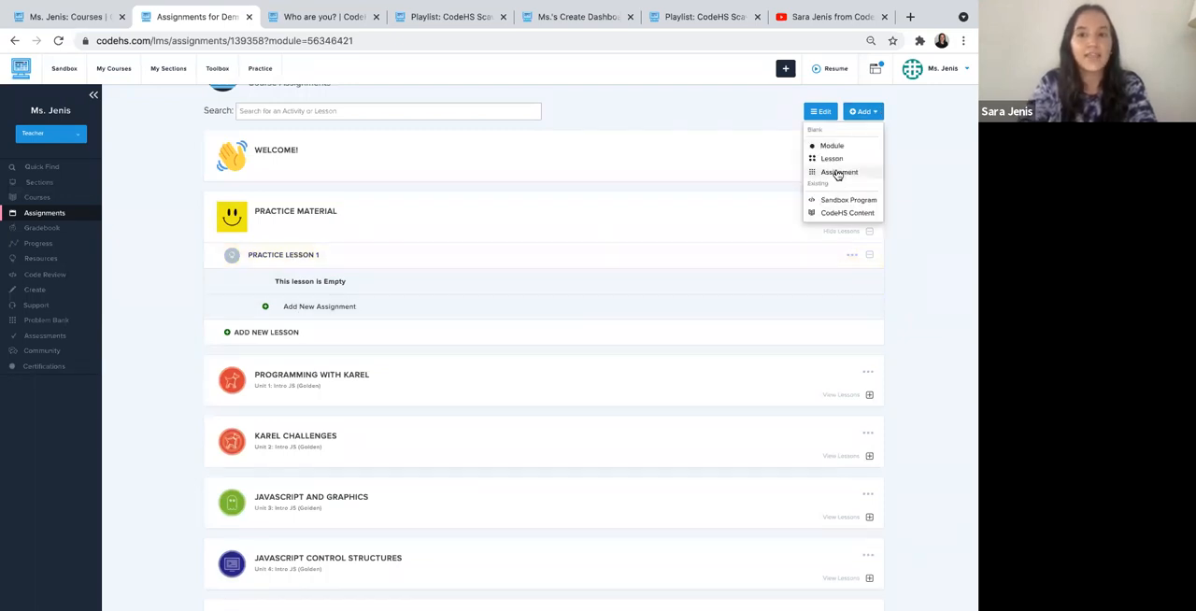
{"action": "left_click", "coordinate": [838, 173]}
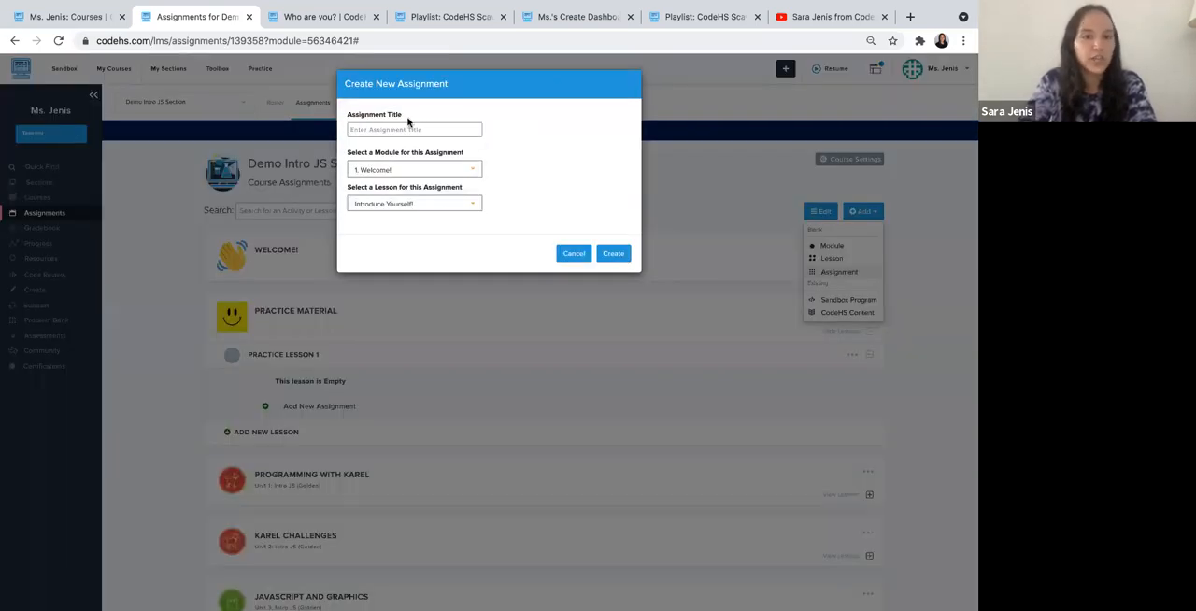
{"action": "left_click", "coordinate": [395, 172]}
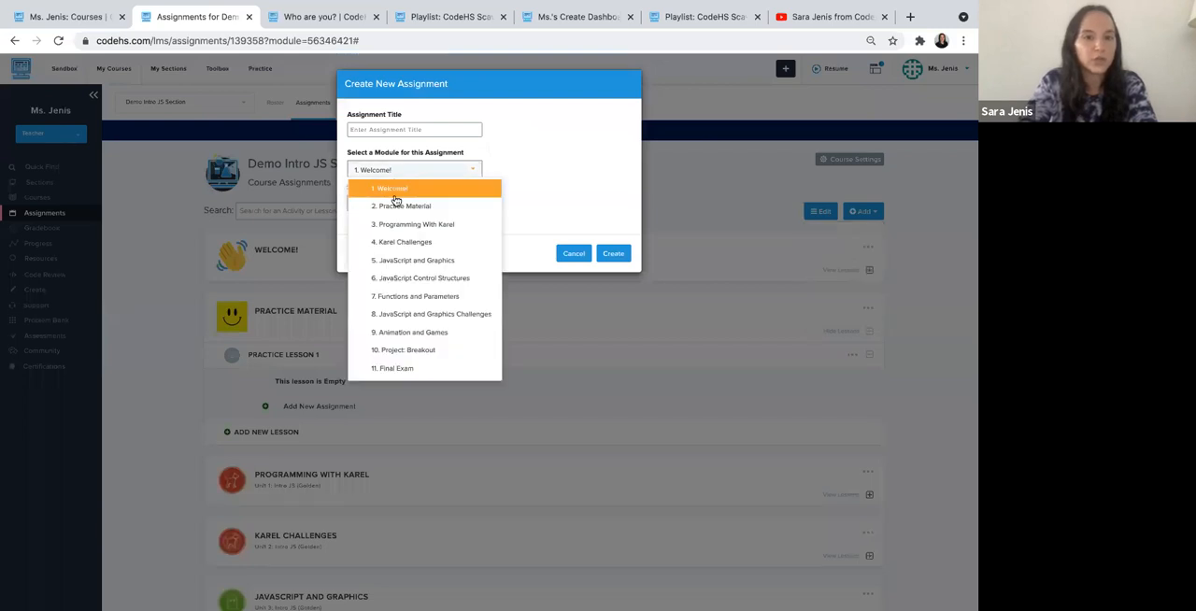
{"action": "left_click", "coordinate": [396, 204]}
{"action": "left_click", "coordinate": [395, 205]}
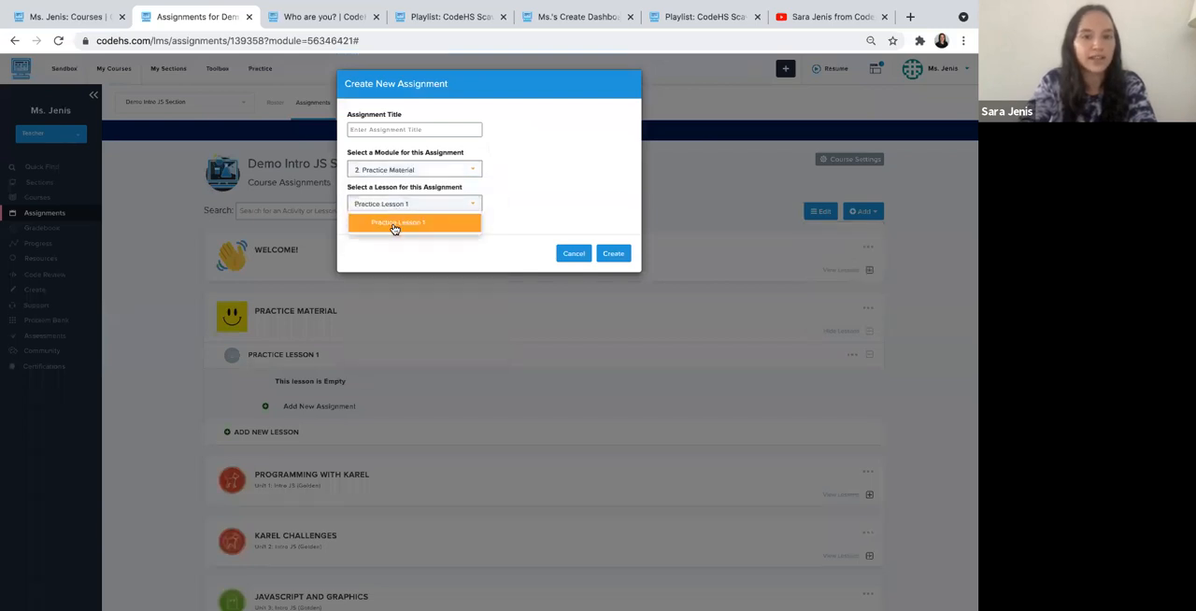
{"action": "left_click", "coordinate": [393, 222]}
{"action": "left_click", "coordinate": [380, 130]}
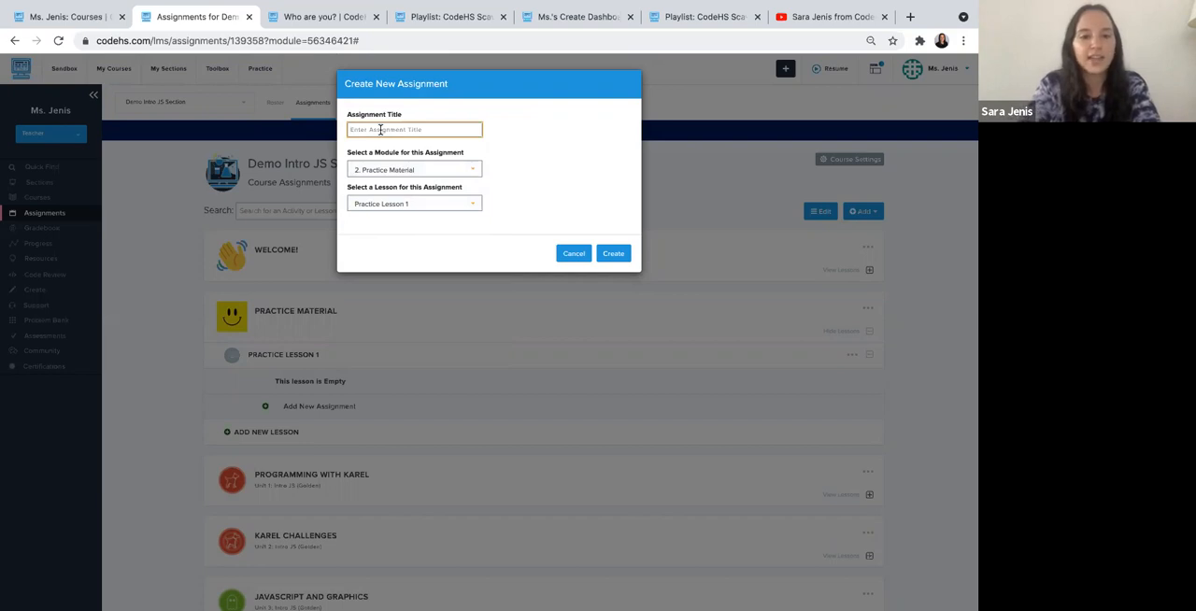
{"action": "type", "text": "G"}
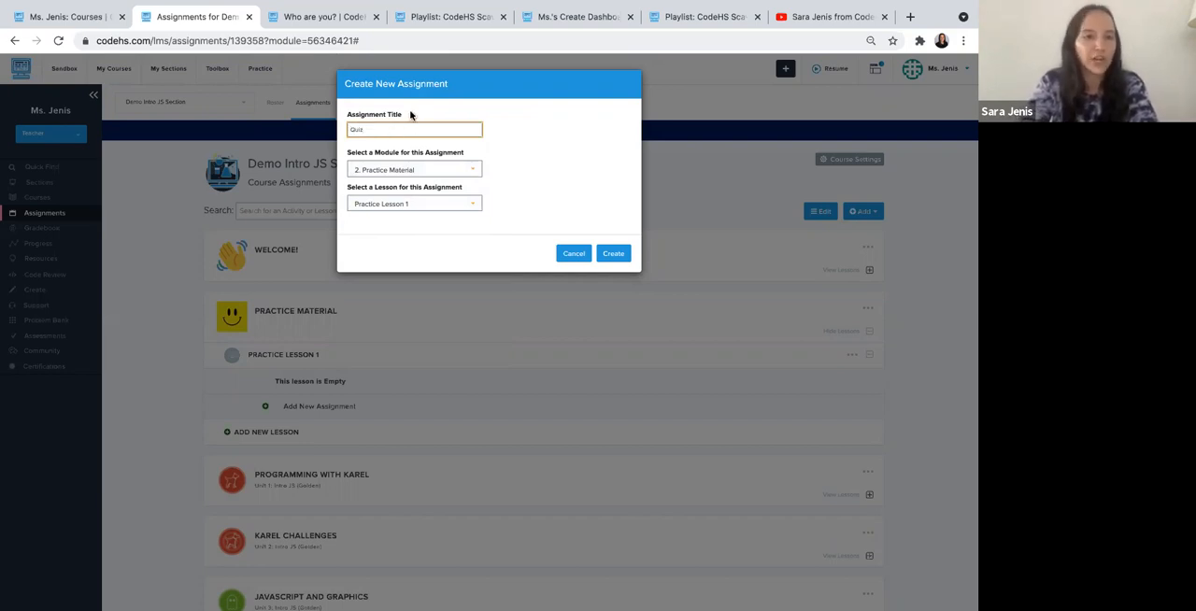
{"action": "left_click", "coordinate": [613, 253]}
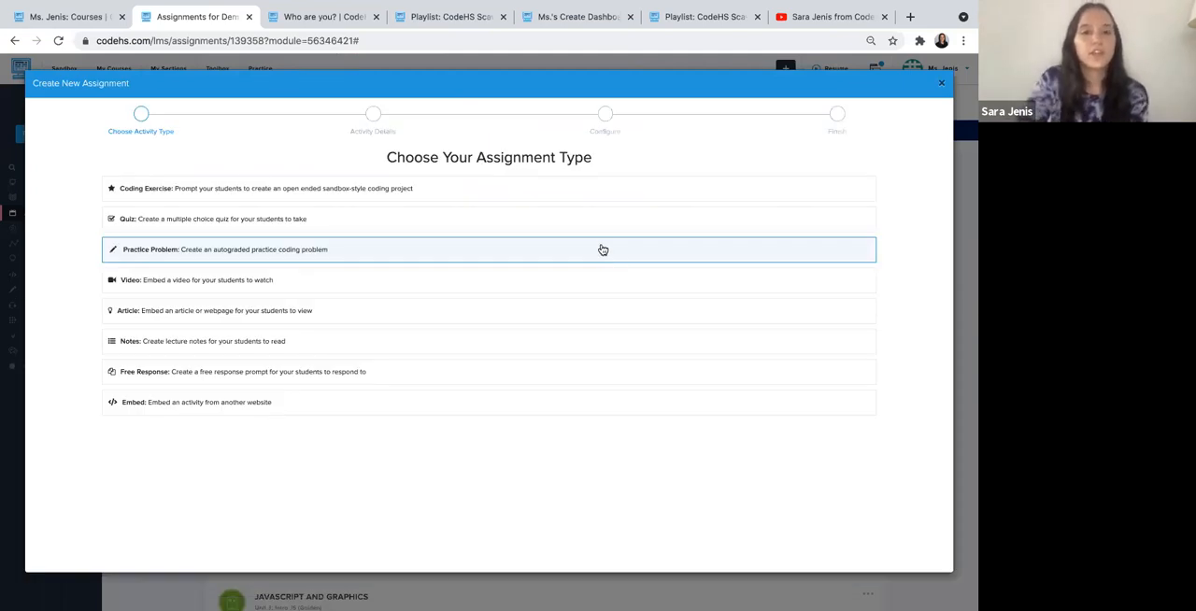
{"action": "left_click", "coordinate": [188, 220]}
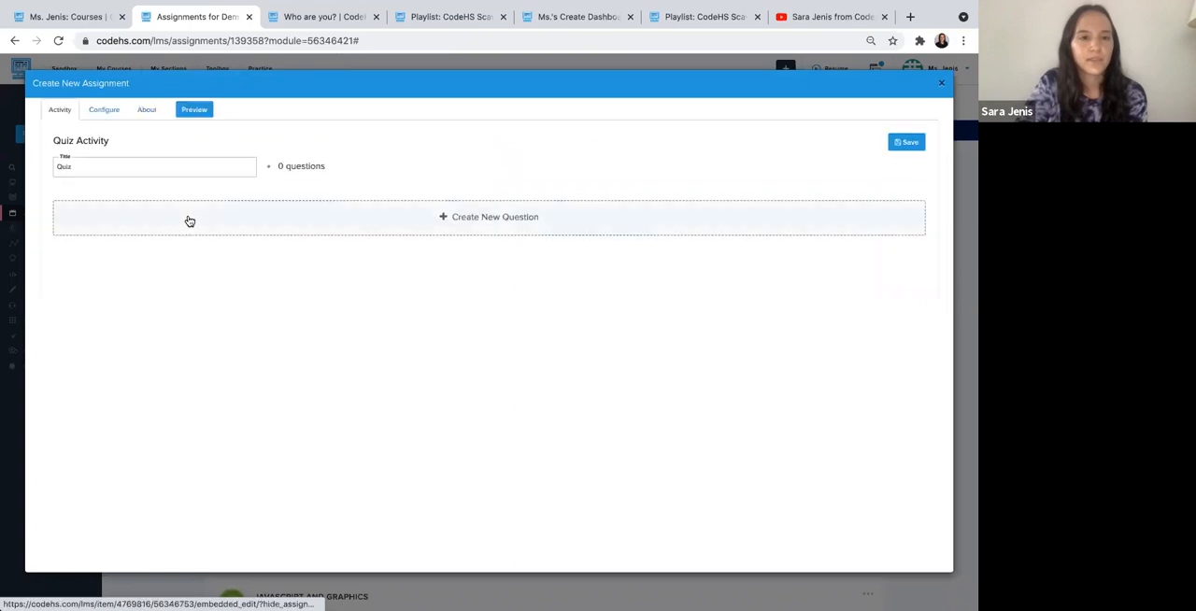
- Start a new quiz question with the text "What is your teacher's name?"
{"action": "left_click", "coordinate": [90, 168]}
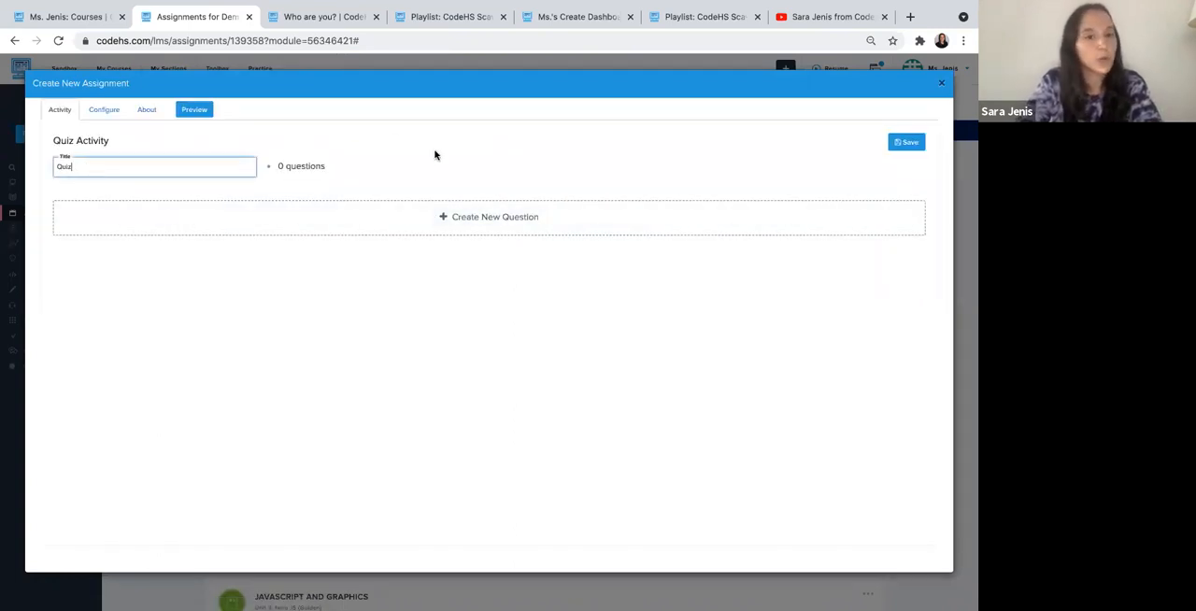
{"action": "left_click", "coordinate": [473, 220]}
{"action": "left_click", "coordinate": [252, 243]}
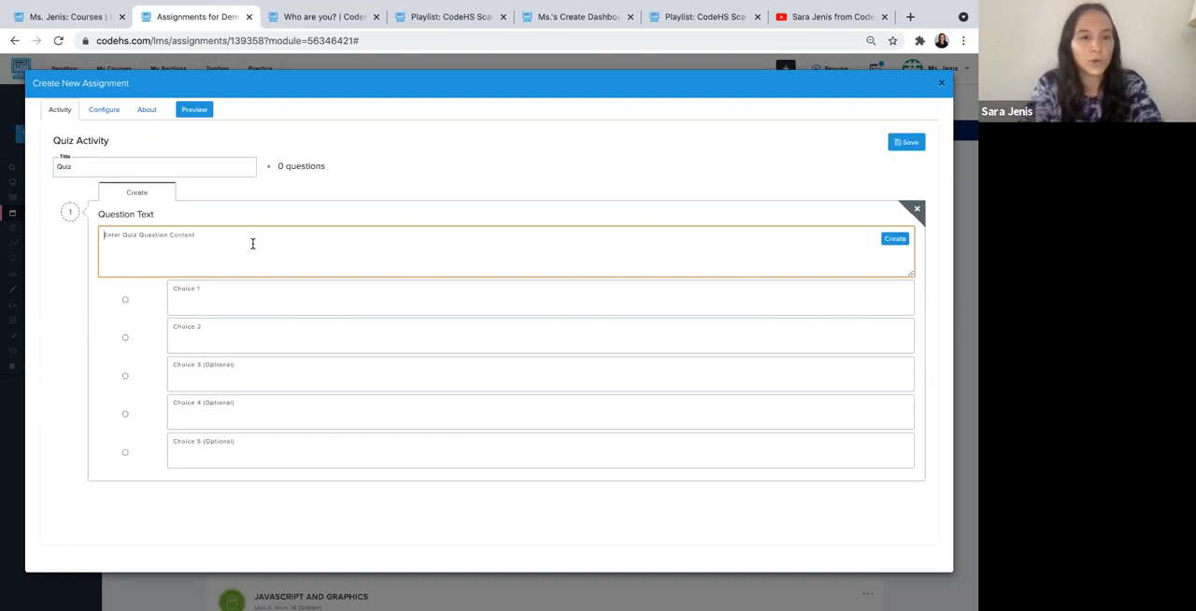
{"action": "type", "text": "What is"}
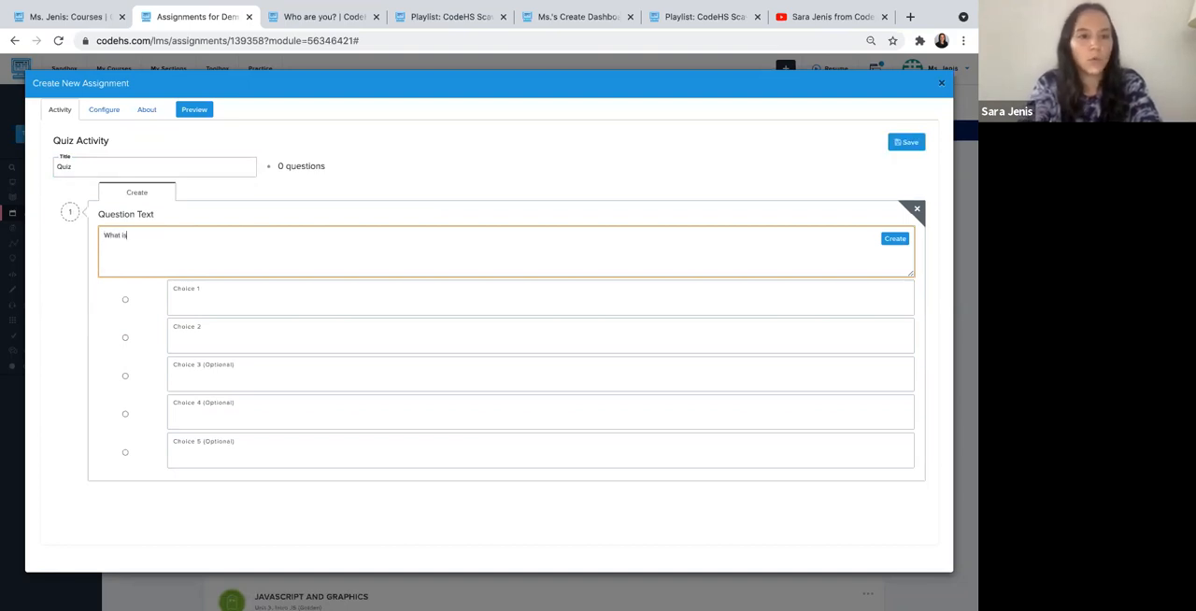
{"action": "type", "text": " your teacher's name?"}
- Enter the teacher's name as choice 1 and another teacher's name as choice 2, mark choice 1 correct, and create the question
{"action": "left_click", "coordinate": [227, 300]}
{"action": "type", "text": "Ms. Jenis"}
{"action": "left_click", "coordinate": [215, 332]}
{"action": "type", "text": "Ms"}
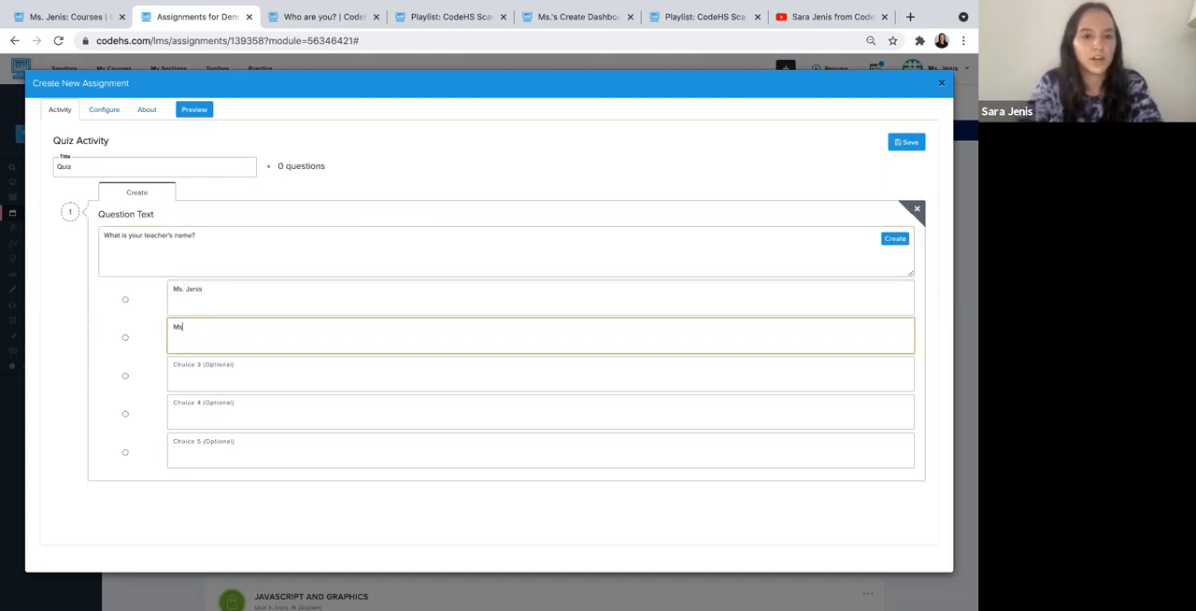
{"action": "type", "text": ". Donna"}
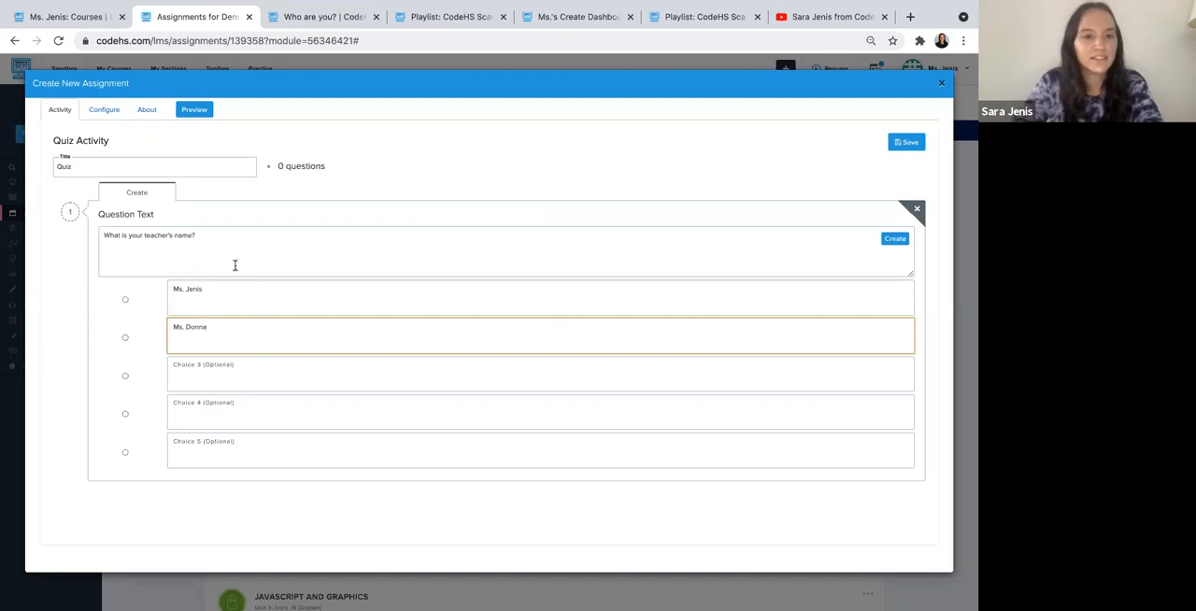
{"action": "left_click", "coordinate": [125, 301]}
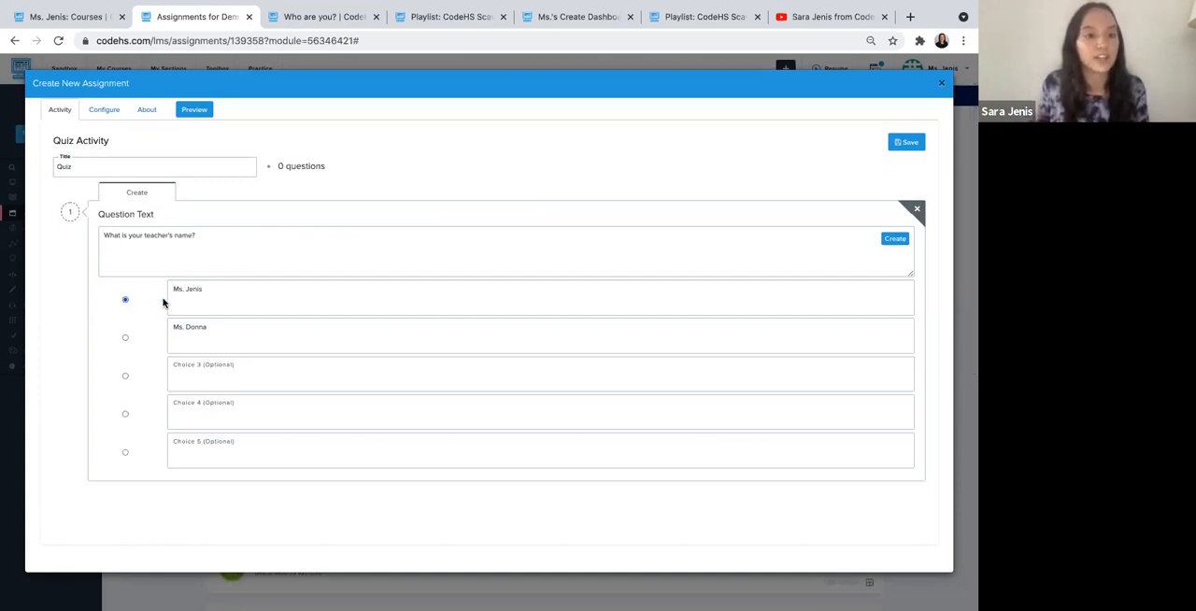
{"action": "left_click", "coordinate": [230, 368]}
{"action": "left_click", "coordinate": [223, 400]}
{"action": "left_click", "coordinate": [213, 451]}
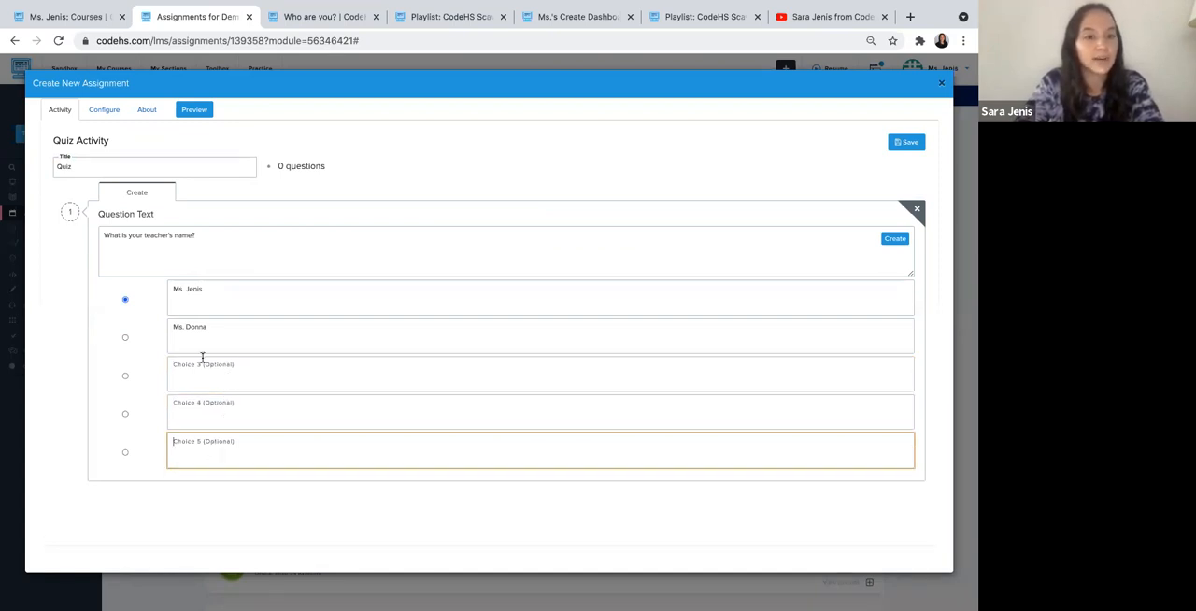
{"action": "left_click", "coordinate": [207, 296]}
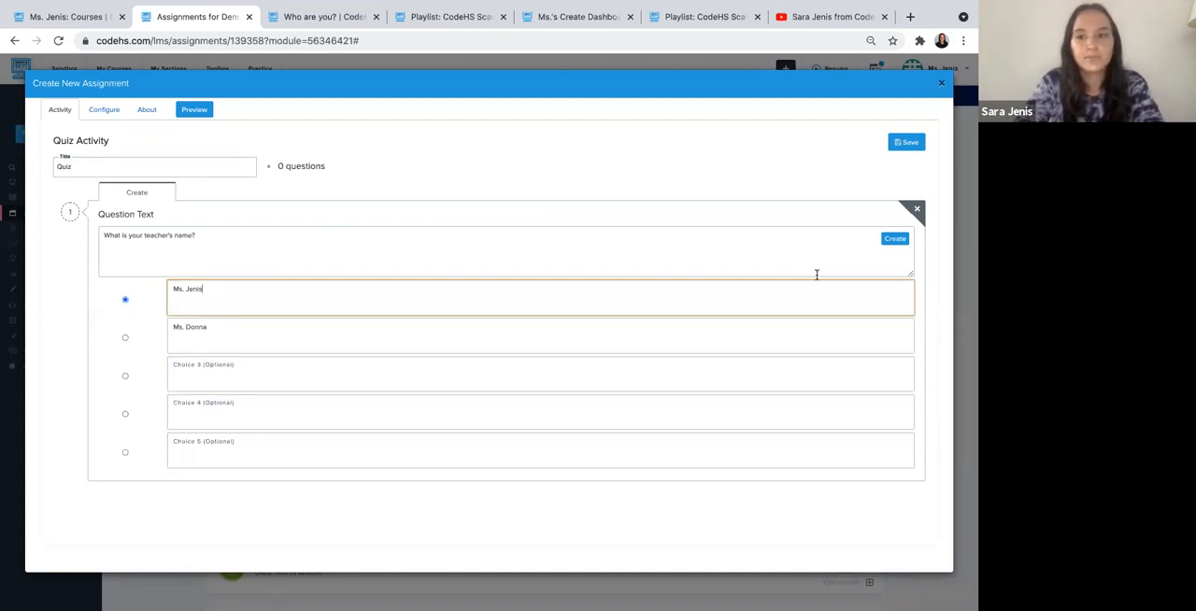
{"action": "left_click", "coordinate": [893, 240]}
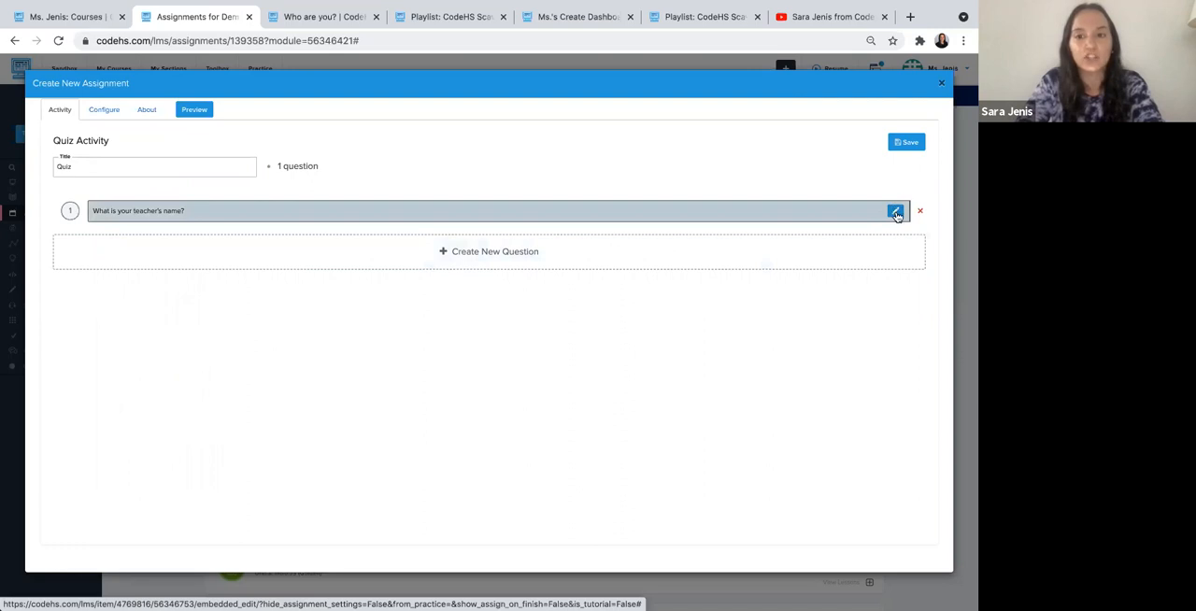
- Save the quiz's configuration for all sections and reopen the quiz from the lesson to check its editor
{"action": "left_click", "coordinate": [421, 259]}
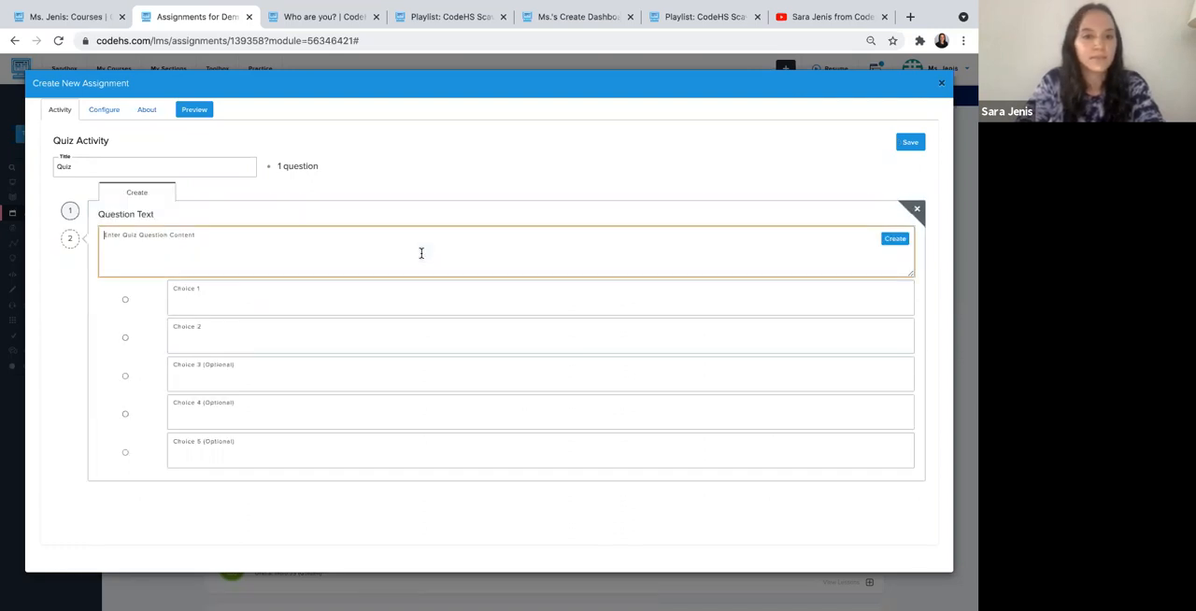
{"action": "left_click", "coordinate": [97, 111]}
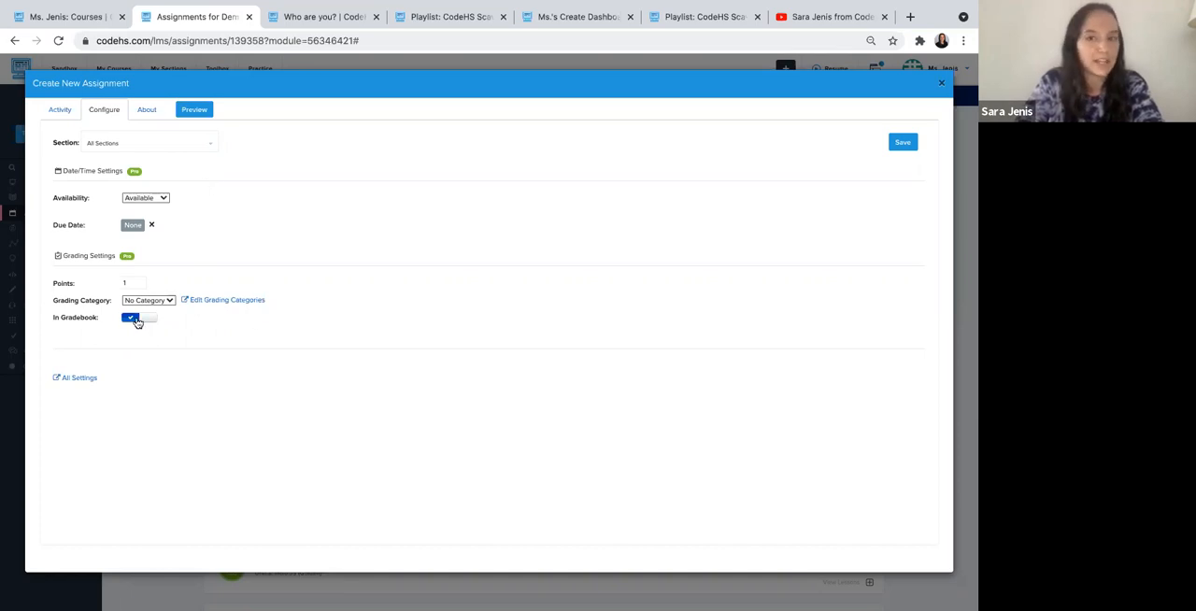
{"action": "left_click", "coordinate": [903, 146]}
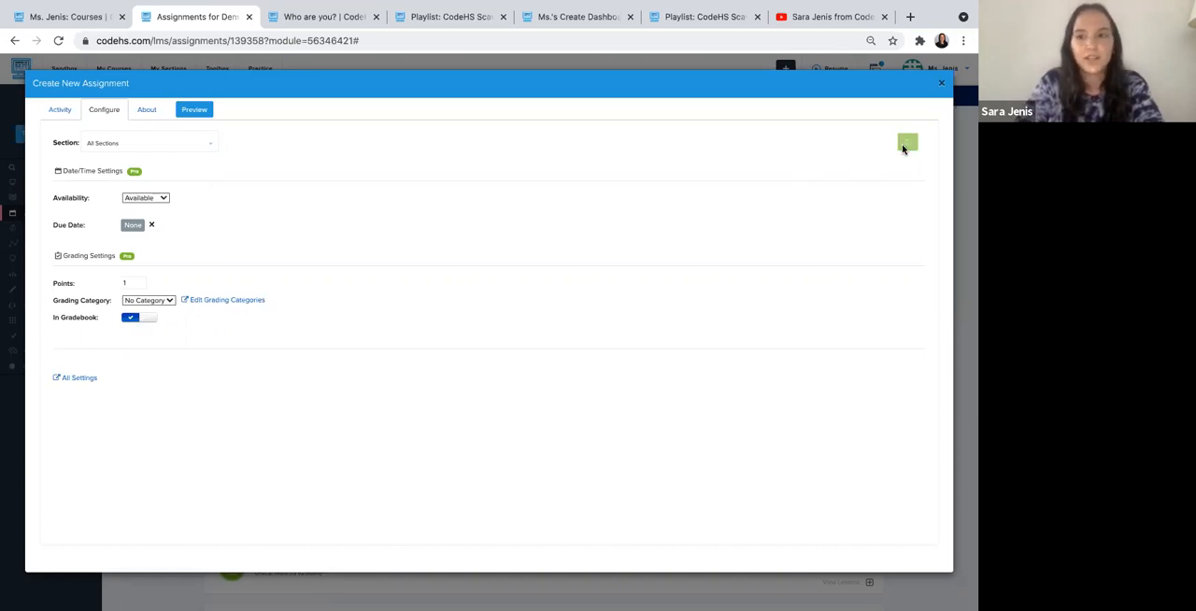
{"action": "left_click", "coordinate": [941, 83]}
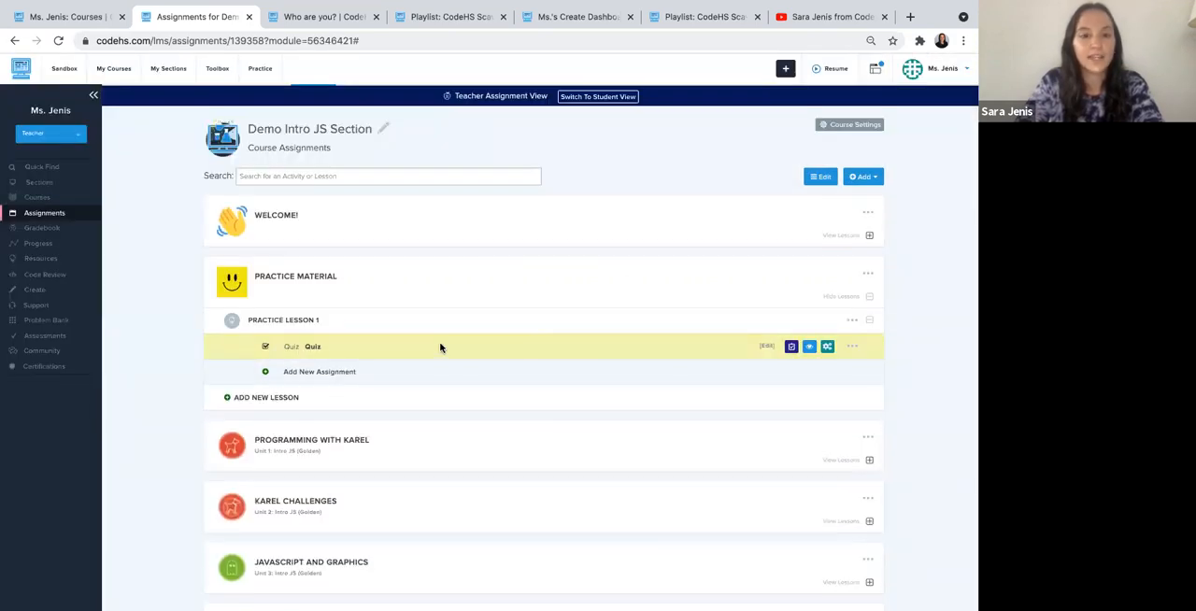
{"action": "left_click", "coordinate": [767, 347]}
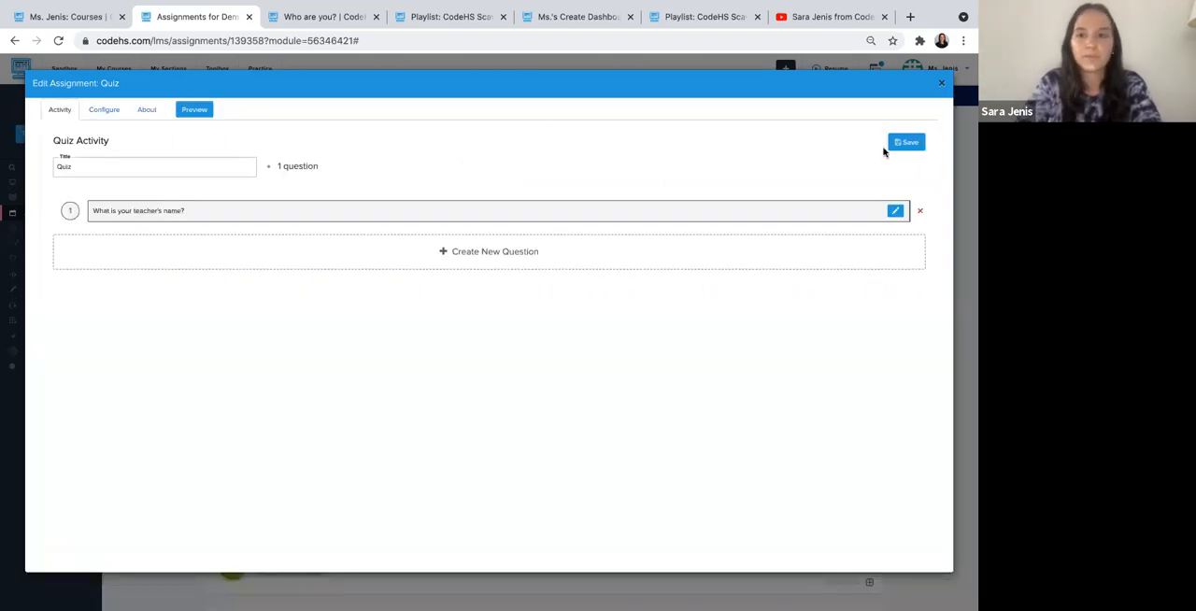
{"action": "left_click", "coordinate": [942, 83]}
- Add a new coding exercise to Practice Lesson 1, using the JavaScript Karel program type
{"action": "scroll", "coordinate": [603, 297], "scroll_direction": "down", "scroll_amount": 1}
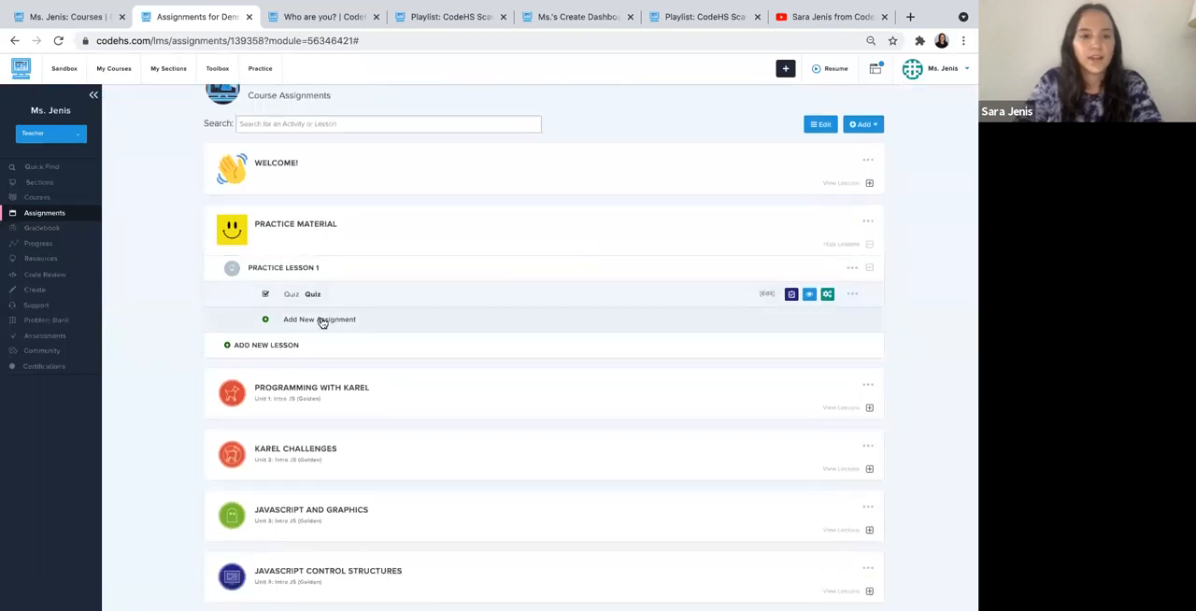
{"action": "left_click", "coordinate": [318, 319]}
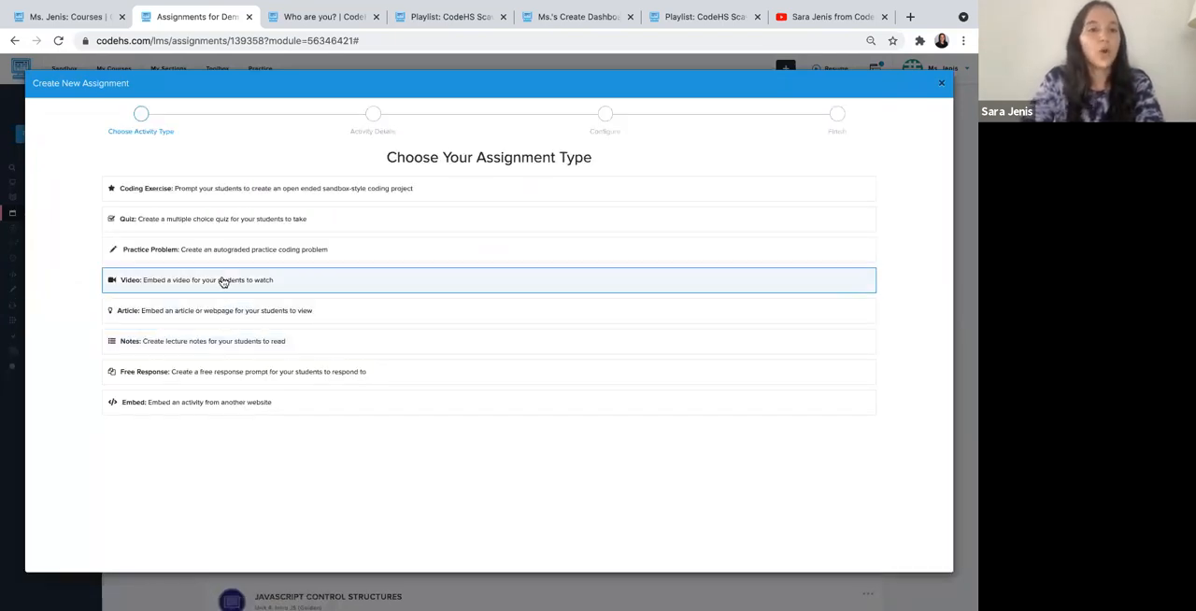
{"action": "left_click", "coordinate": [206, 192]}
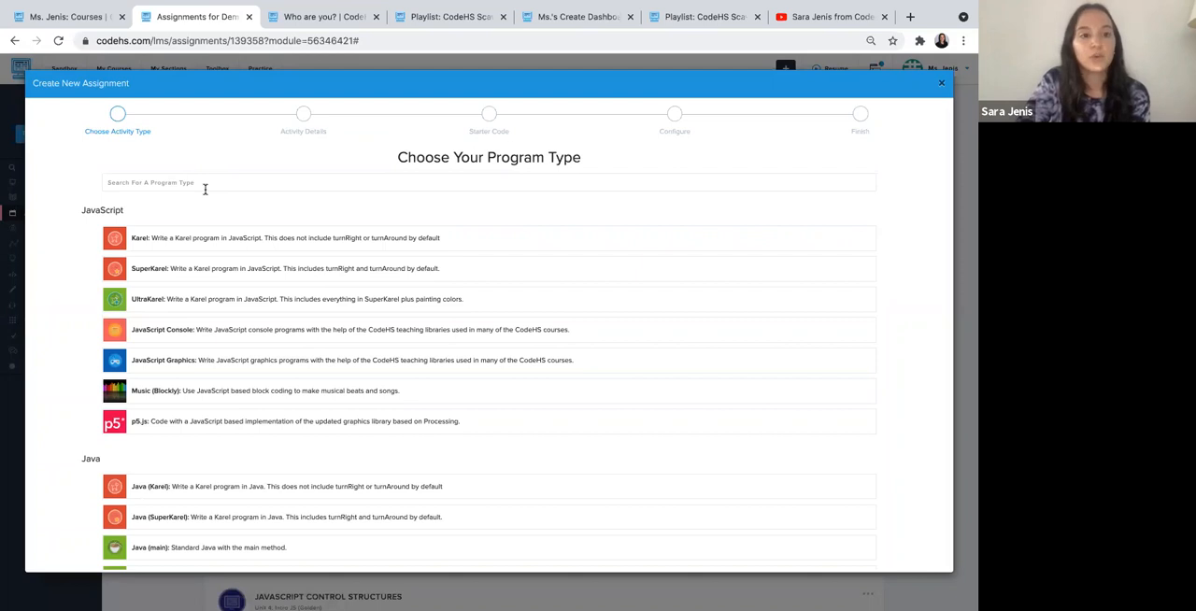
{"action": "scroll", "coordinate": [205, 189], "scroll_direction": "down", "scroll_amount": 4}
{"action": "scroll", "coordinate": [207, 194], "scroll_direction": "down", "scroll_amount": 5}
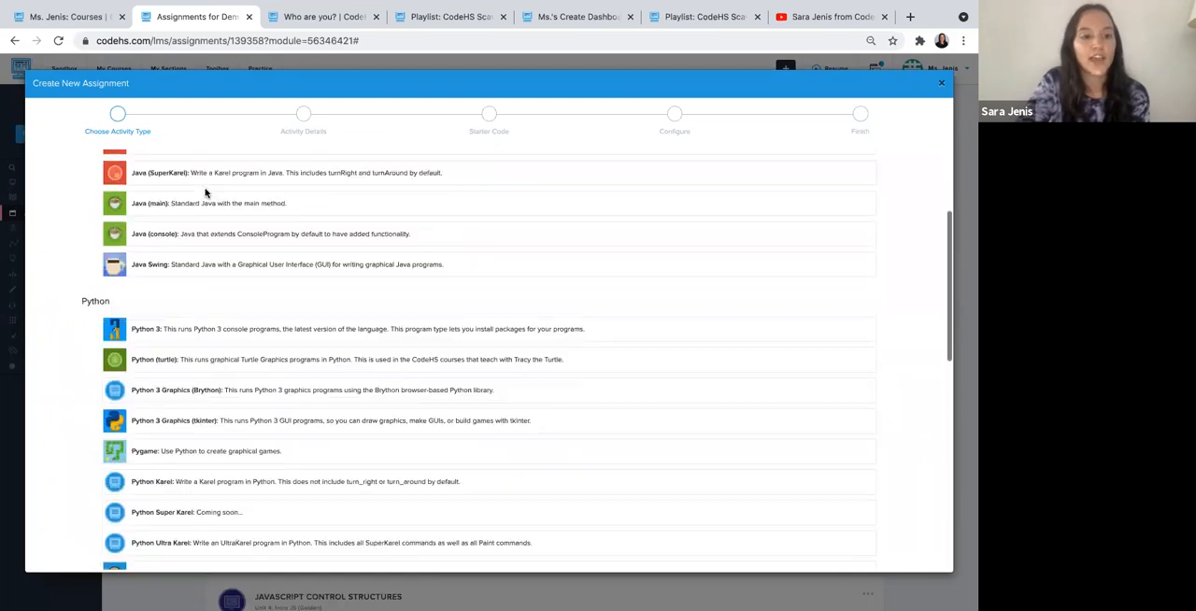
{"action": "scroll", "coordinate": [205, 192], "scroll_direction": "down", "scroll_amount": 5}
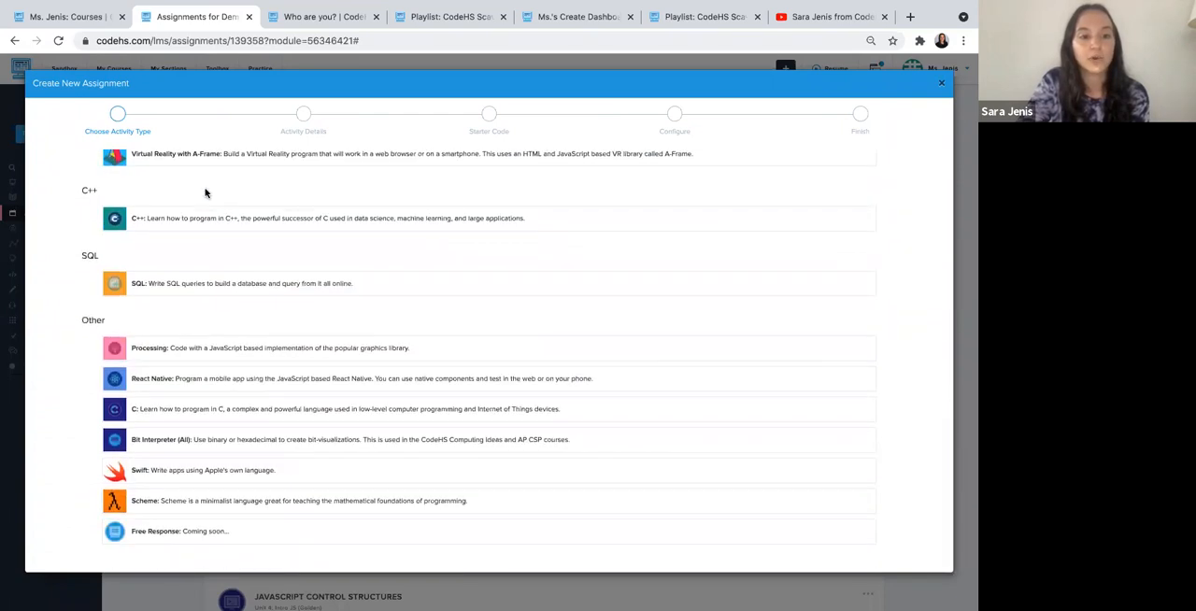
{"action": "scroll", "coordinate": [205, 192], "scroll_direction": "up", "scroll_amount": 3}
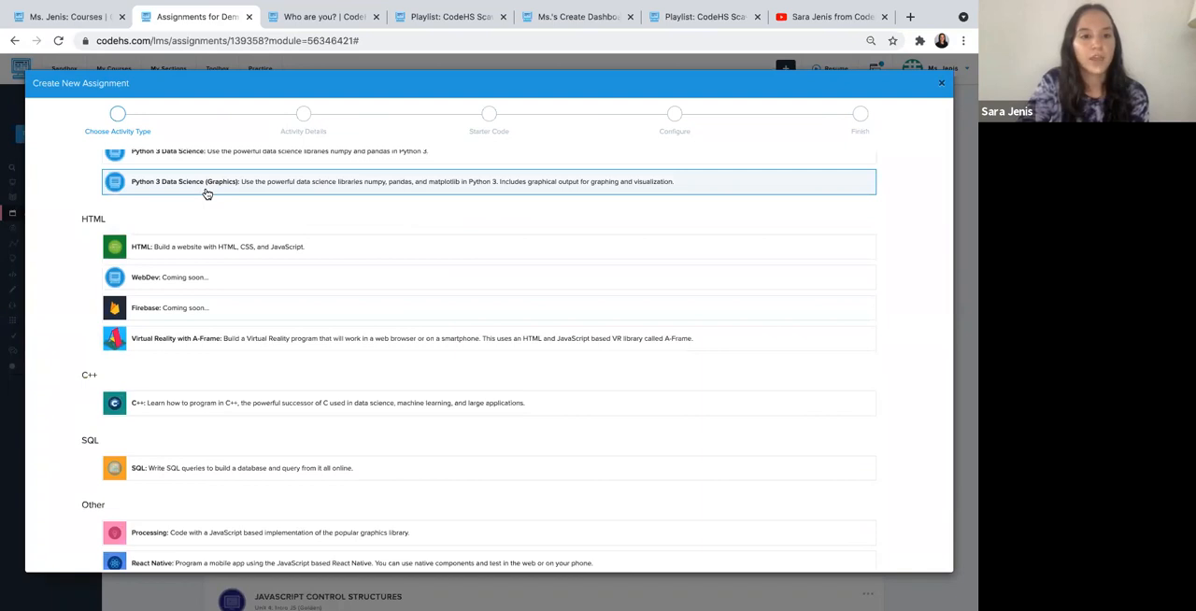
{"action": "scroll", "coordinate": [207, 193], "scroll_direction": "up", "scroll_amount": 10}
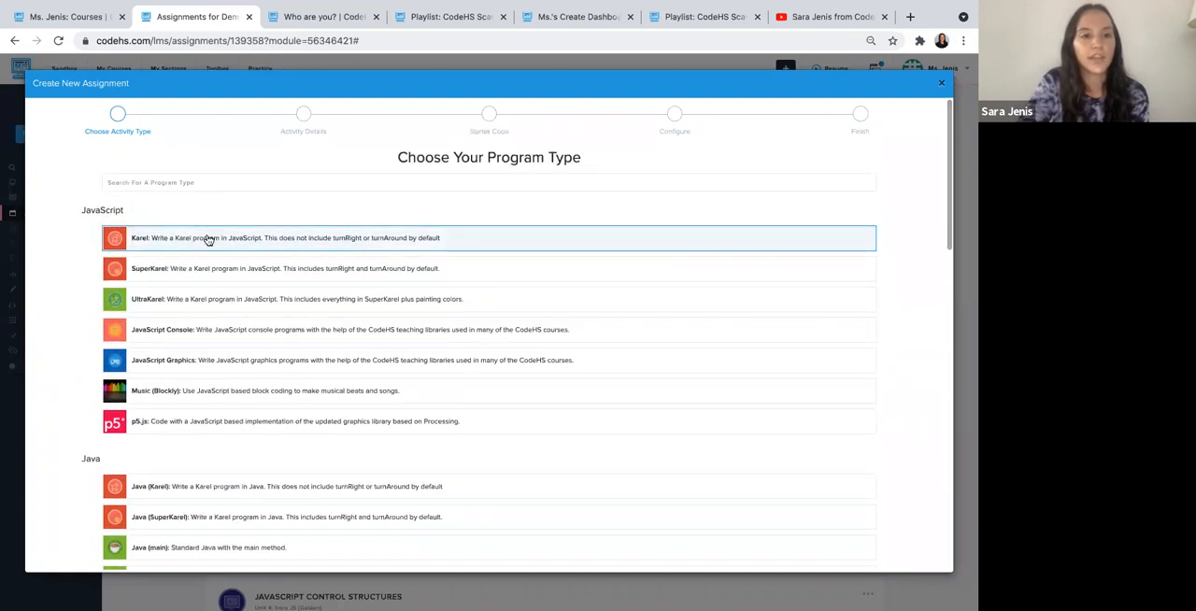
{"action": "left_click", "coordinate": [196, 241]}
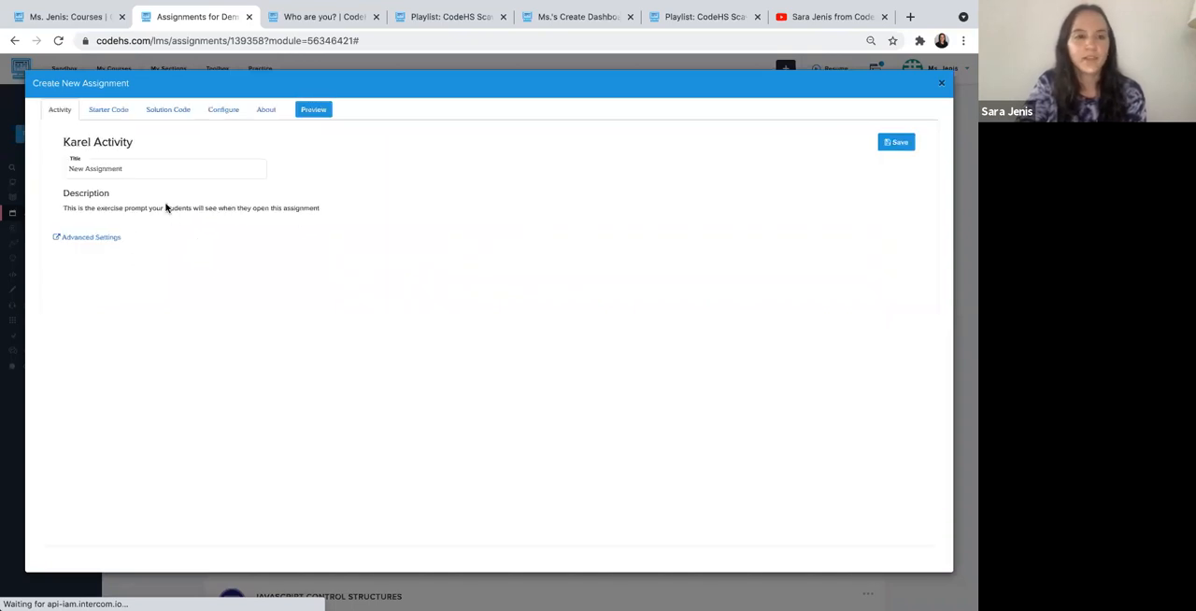
- Title the exercise "Karel Practice" and enter the description "Have Karel drop two tennis balls and face north"
{"action": "triple_click", "coordinate": [135, 168]}
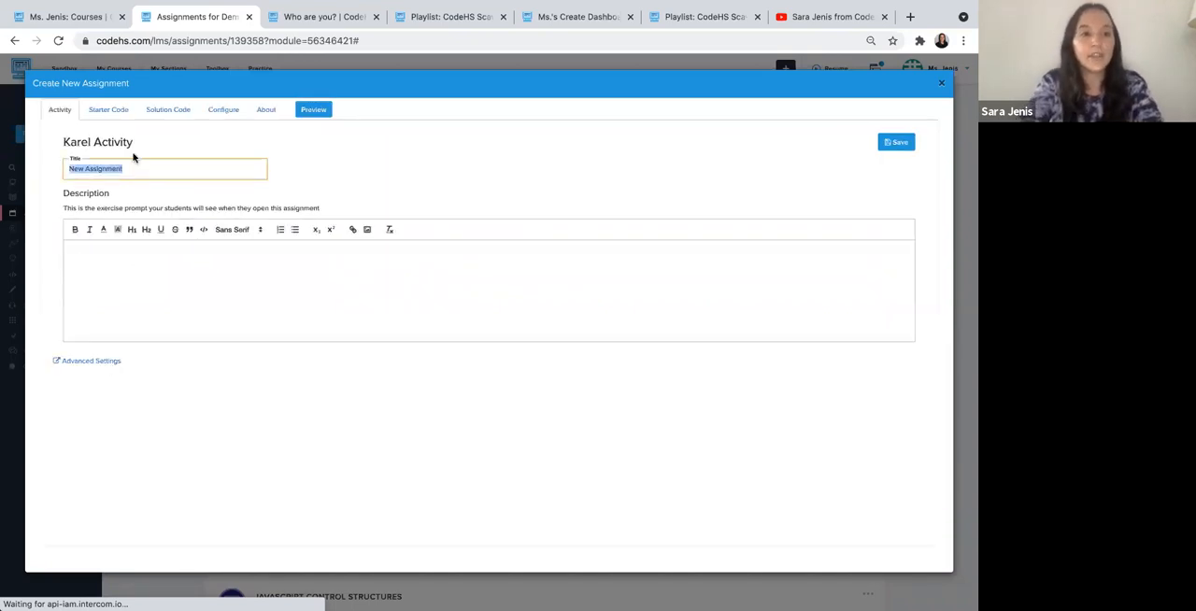
{"action": "type", "text": "Karel Practice"}
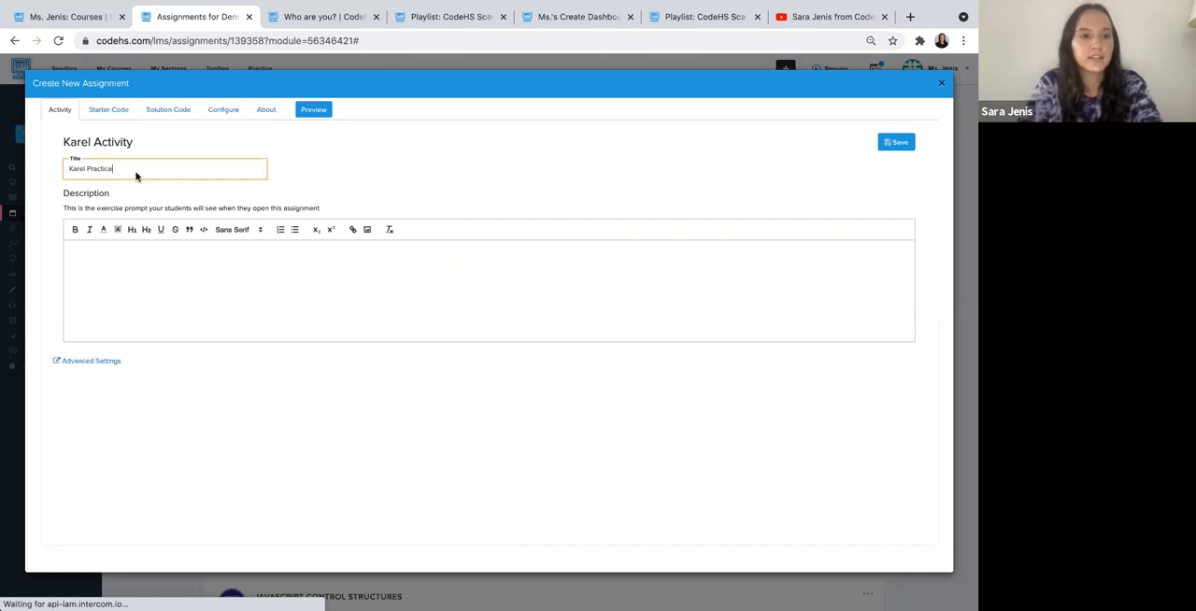
{"action": "left_click", "coordinate": [169, 256]}
{"action": "type", "text": "Have Karel"}
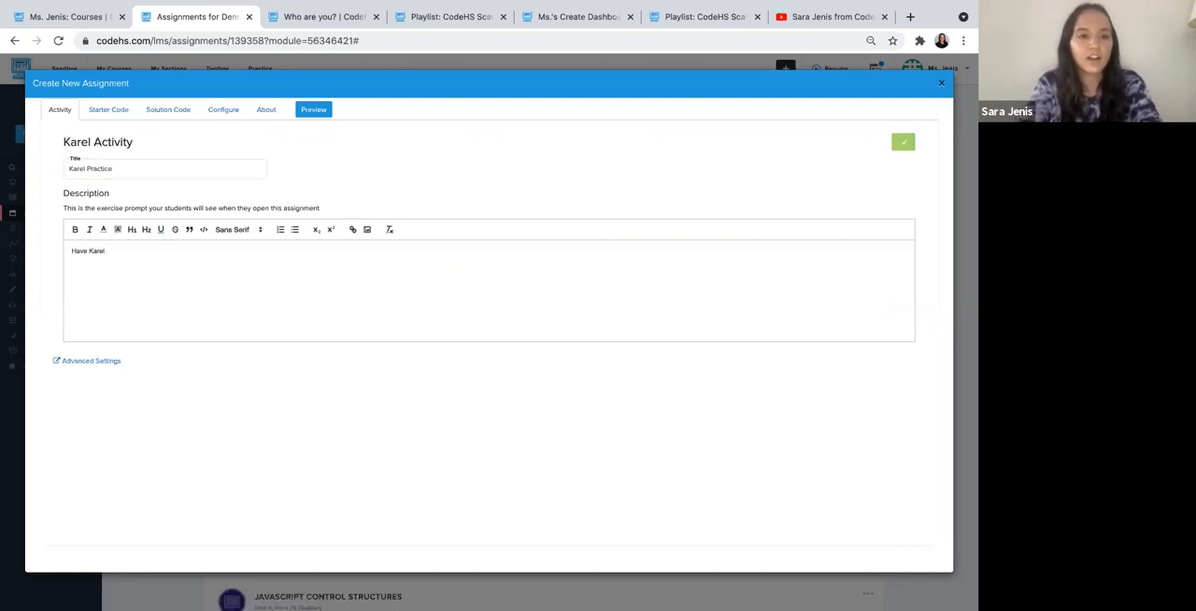
{"action": "type", "text": " drop two tennis balls and face north"}
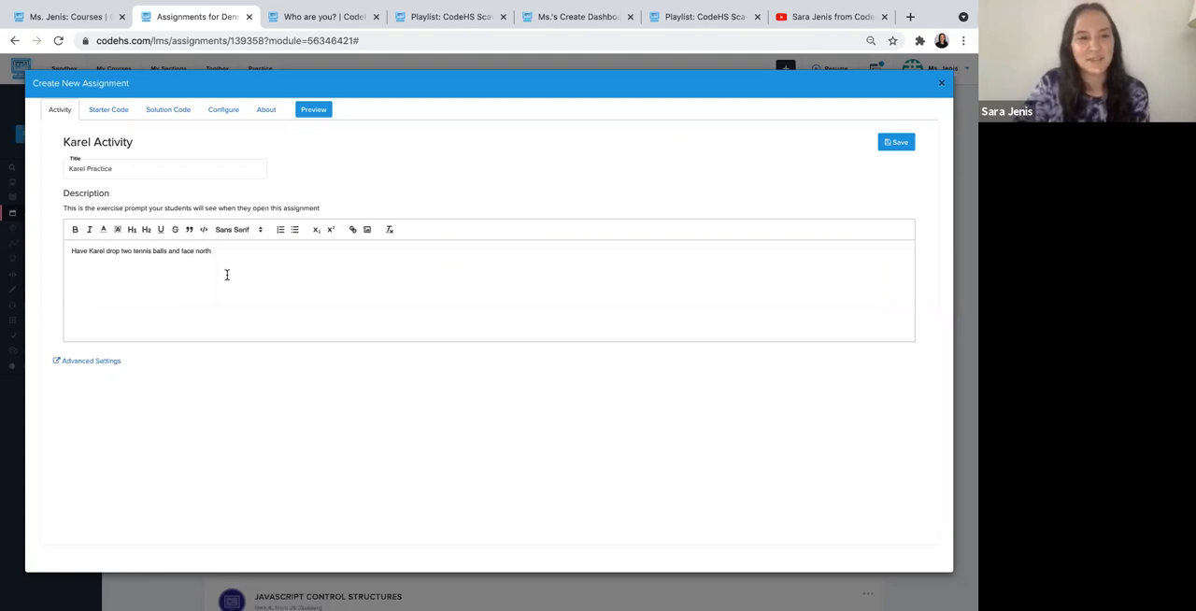
- Add the comment "//Make sure you're leaving comments!" to the exercise's starter code and save it
{"action": "left_click", "coordinate": [113, 116]}
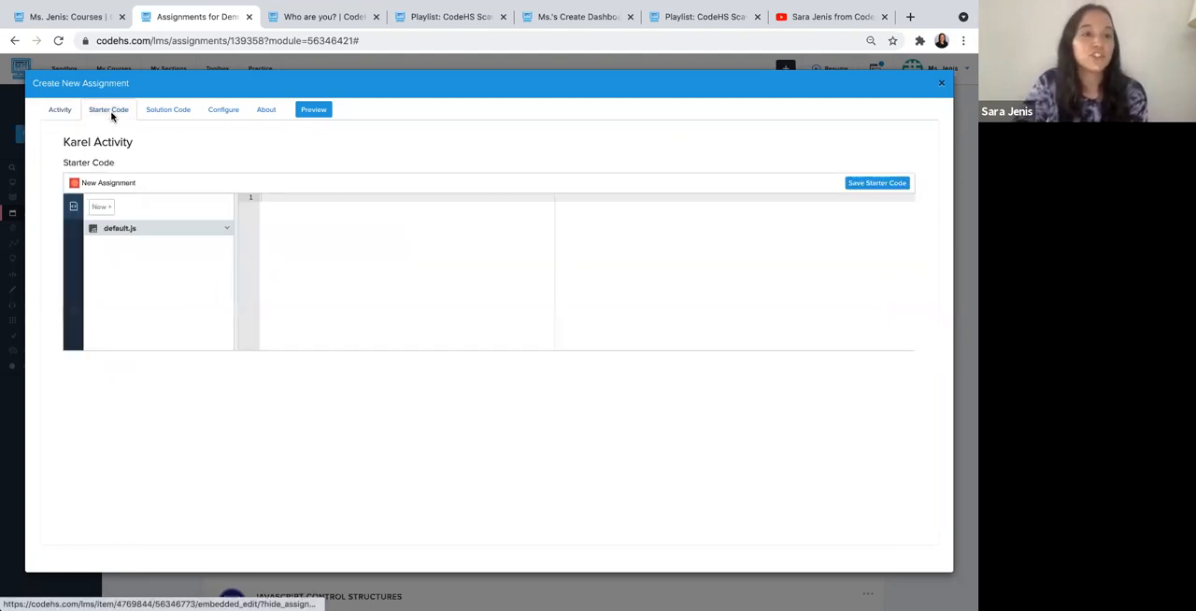
{"action": "left_click", "coordinate": [318, 218]}
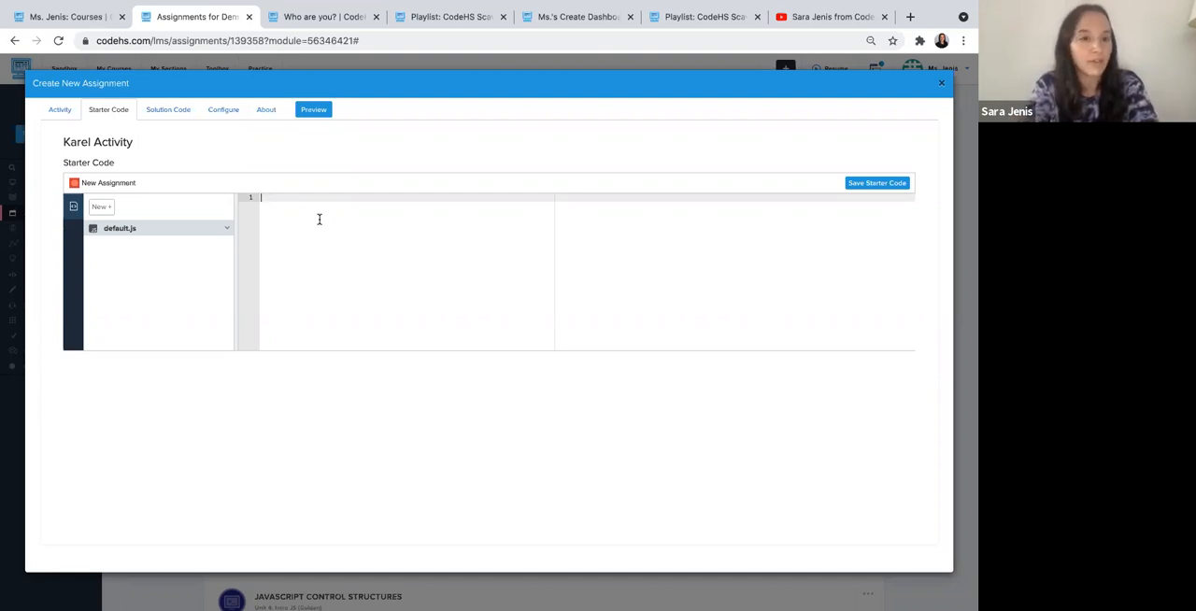
{"action": "type", "text": "//"}
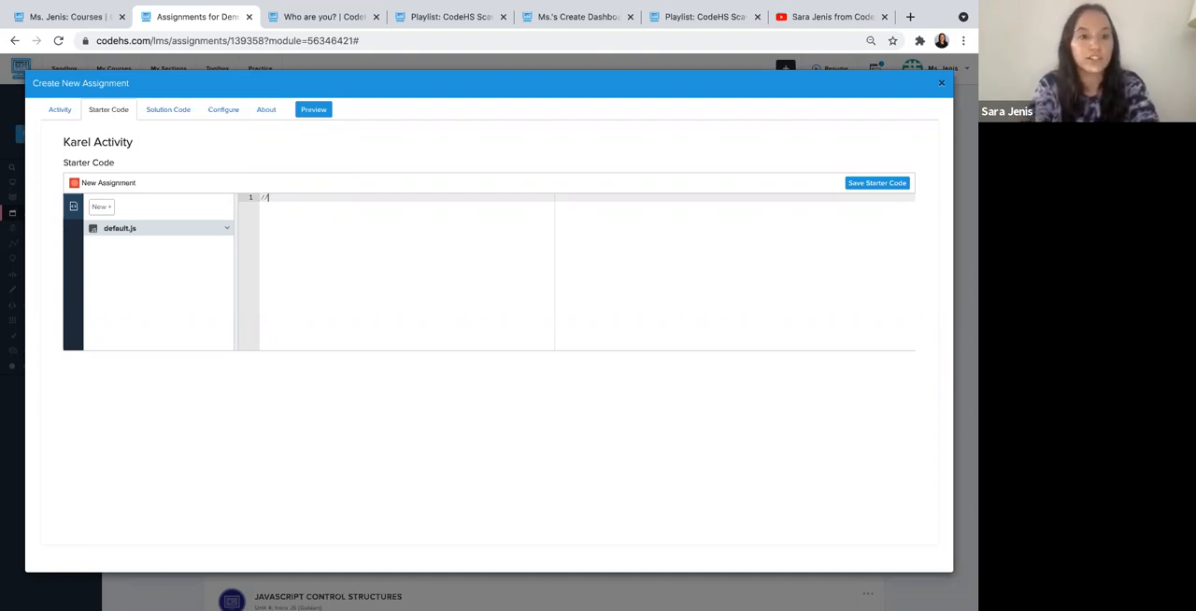
{"action": "type", "text": "Make sure you're leaving comments!"}
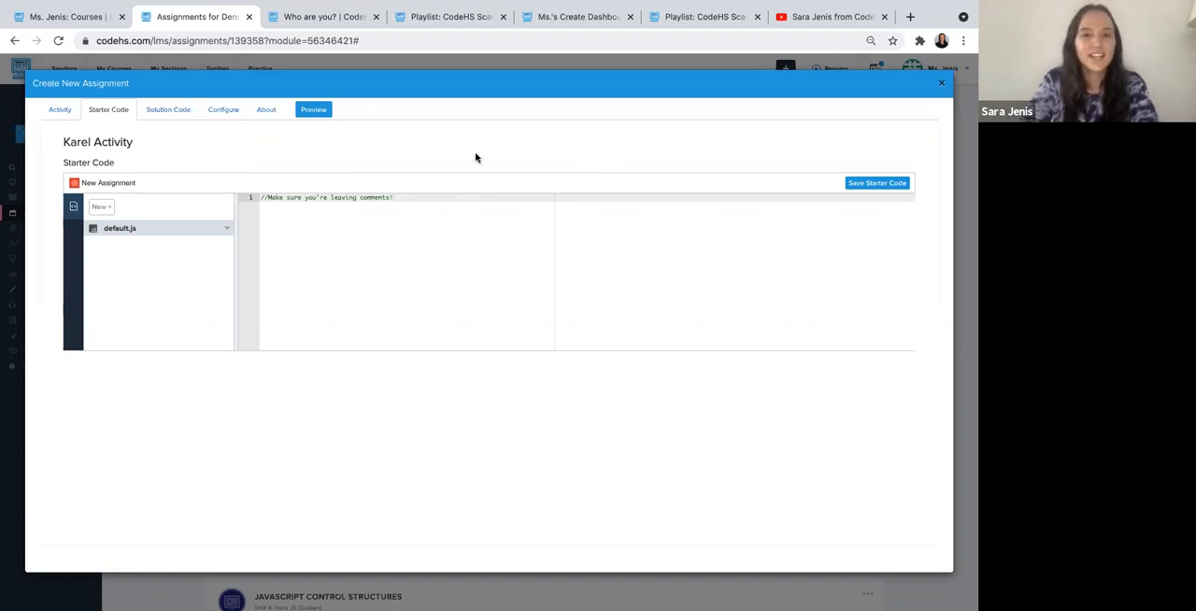
{"action": "left_click", "coordinate": [888, 185]}
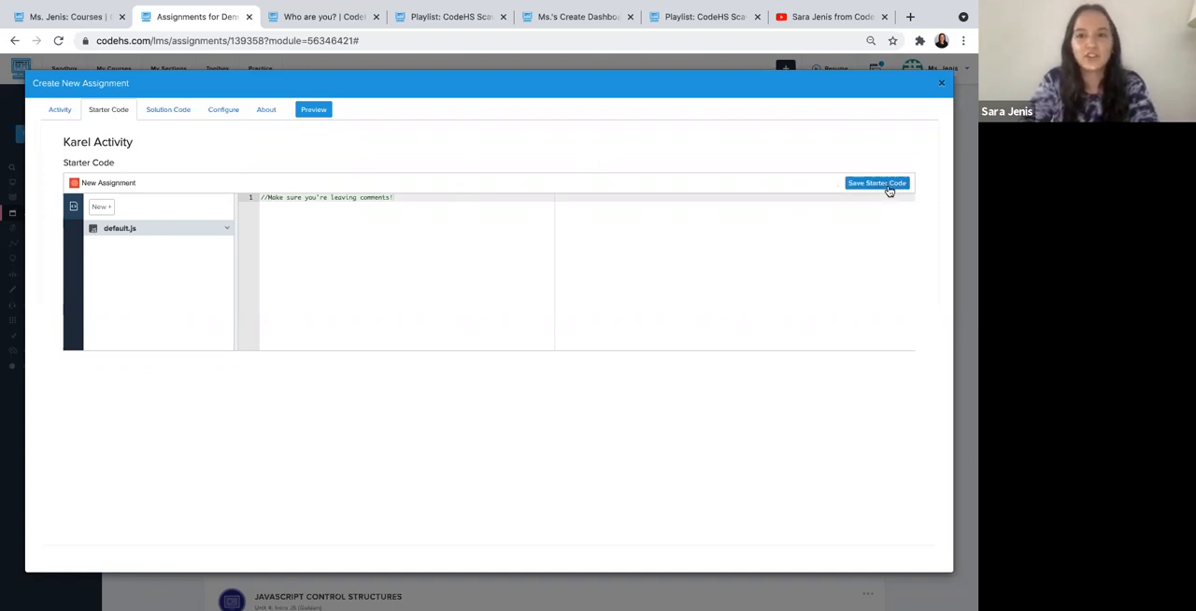
- Leave the exercise's solution code empty, save its configuration for all sections, and close the assignment editor
{"action": "left_click", "coordinate": [169, 112]}
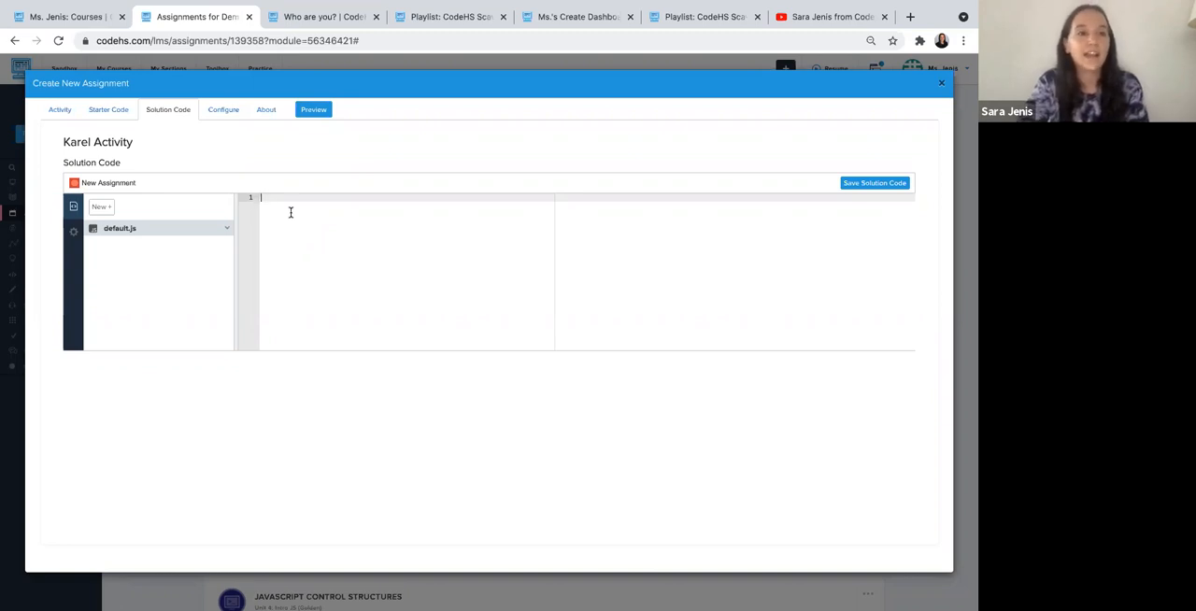
{"action": "left_click", "coordinate": [98, 17]}
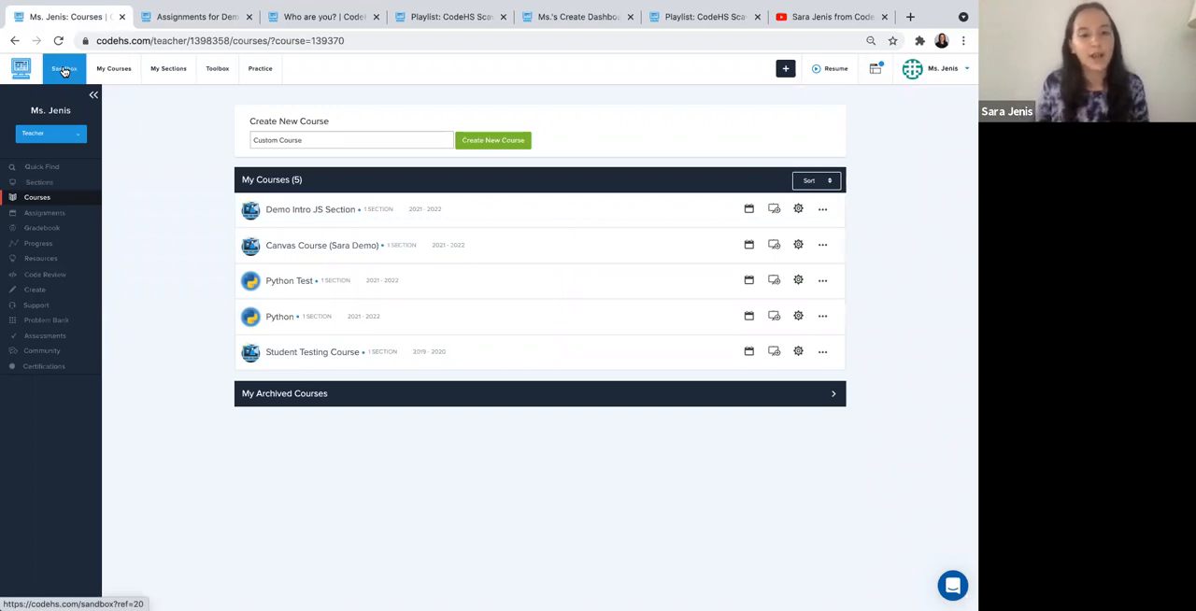
{"action": "left_click", "coordinate": [157, 19]}
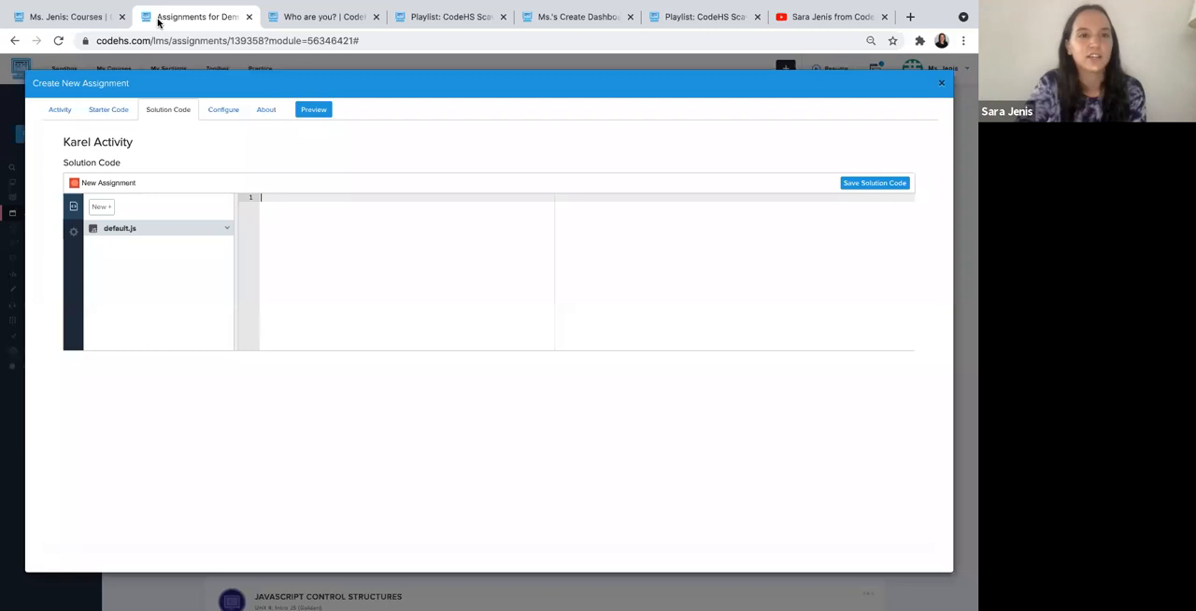
{"action": "left_click", "coordinate": [226, 110]}
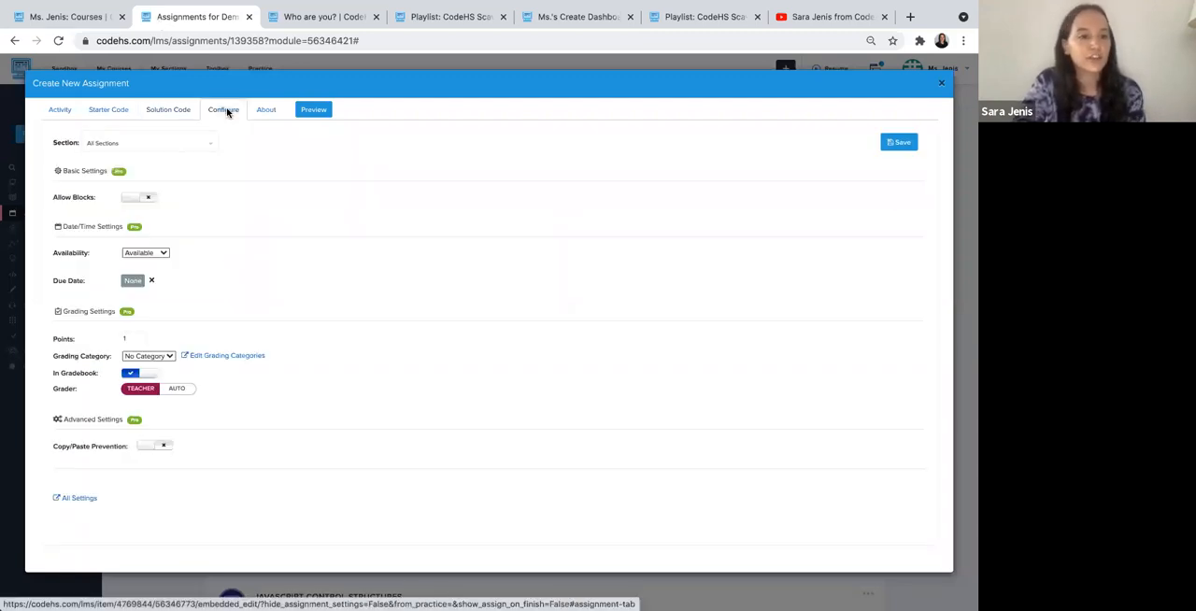
{"action": "left_click", "coordinate": [898, 146]}
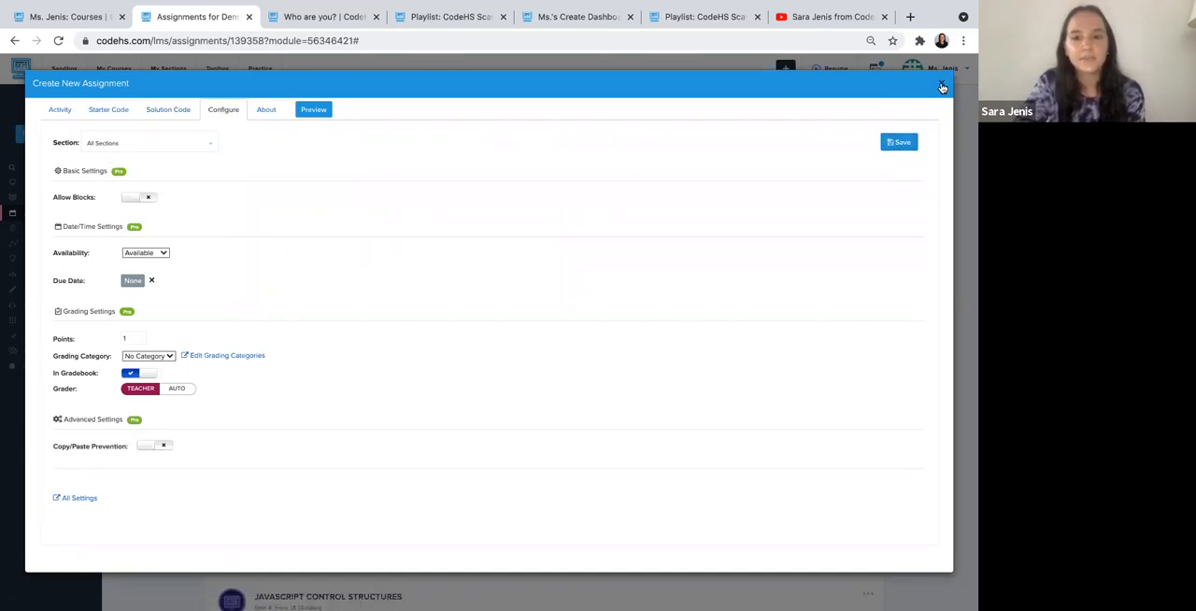
{"action": "left_click", "coordinate": [941, 83]}
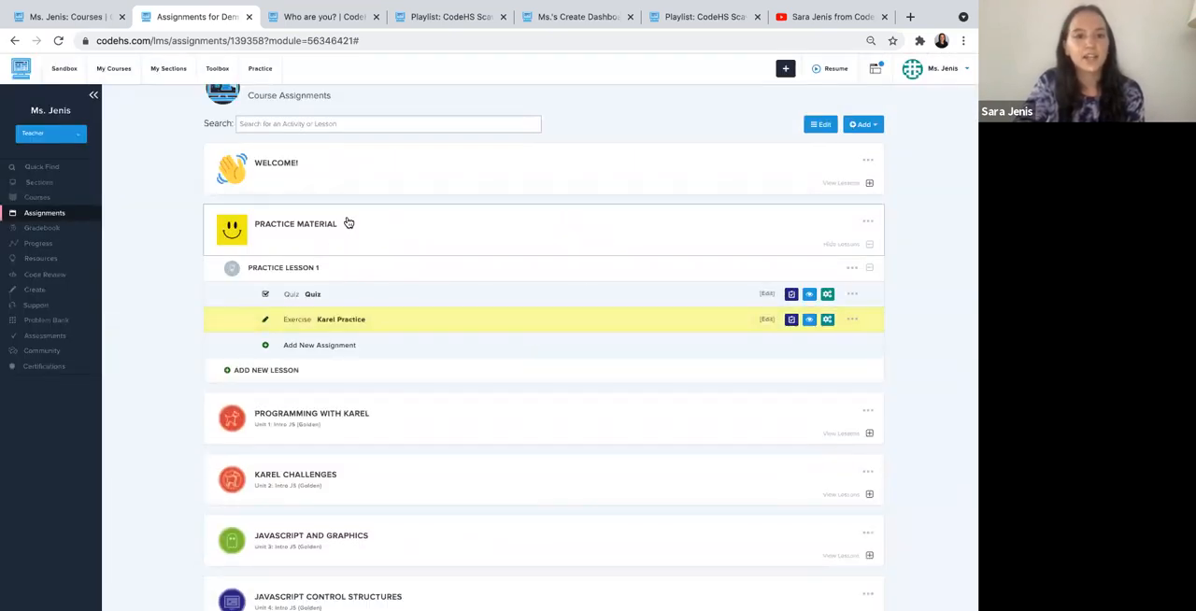
- Add a new autograded practice problem to Practice Lesson 1, using JavaScript as its language
{"action": "left_click", "coordinate": [314, 346]}
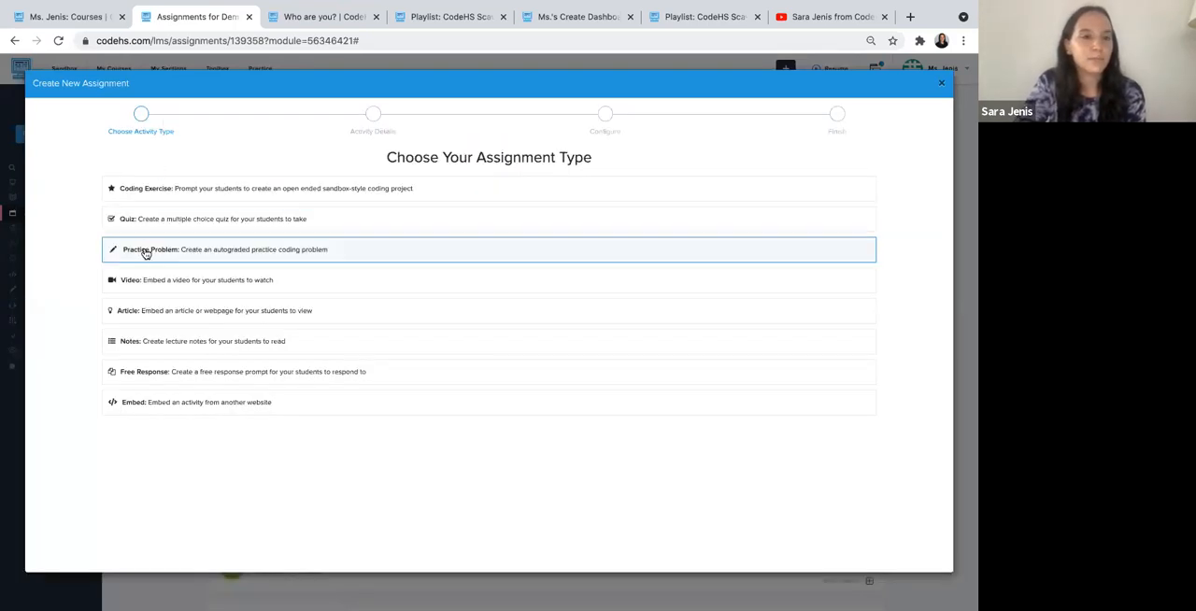
{"action": "left_click", "coordinate": [158, 253]}
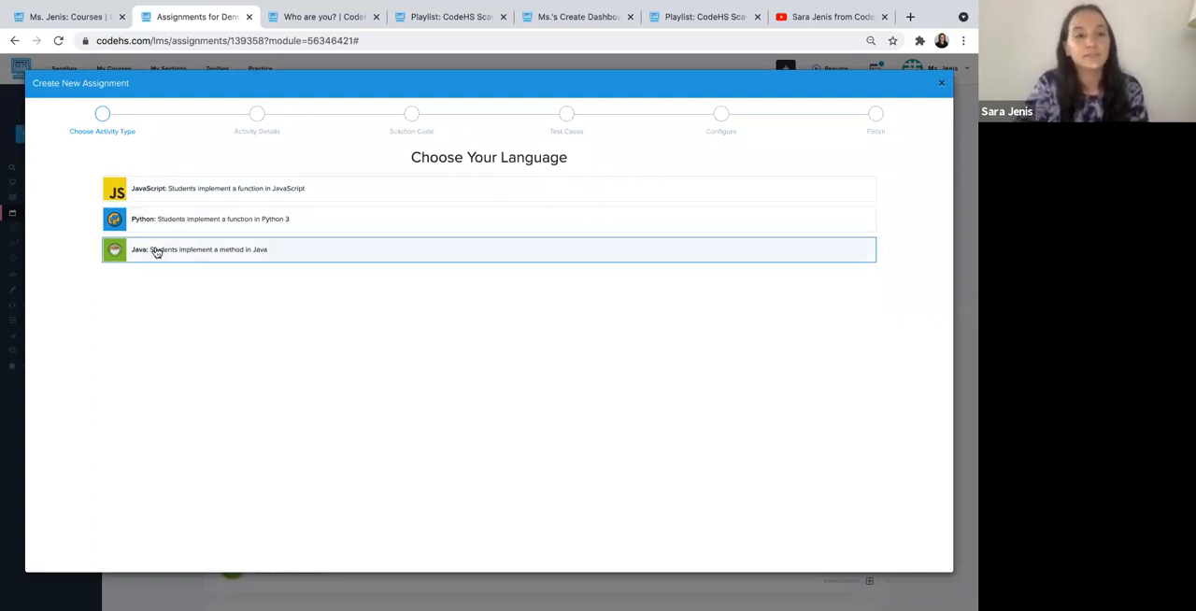
{"action": "left_click", "coordinate": [144, 191]}
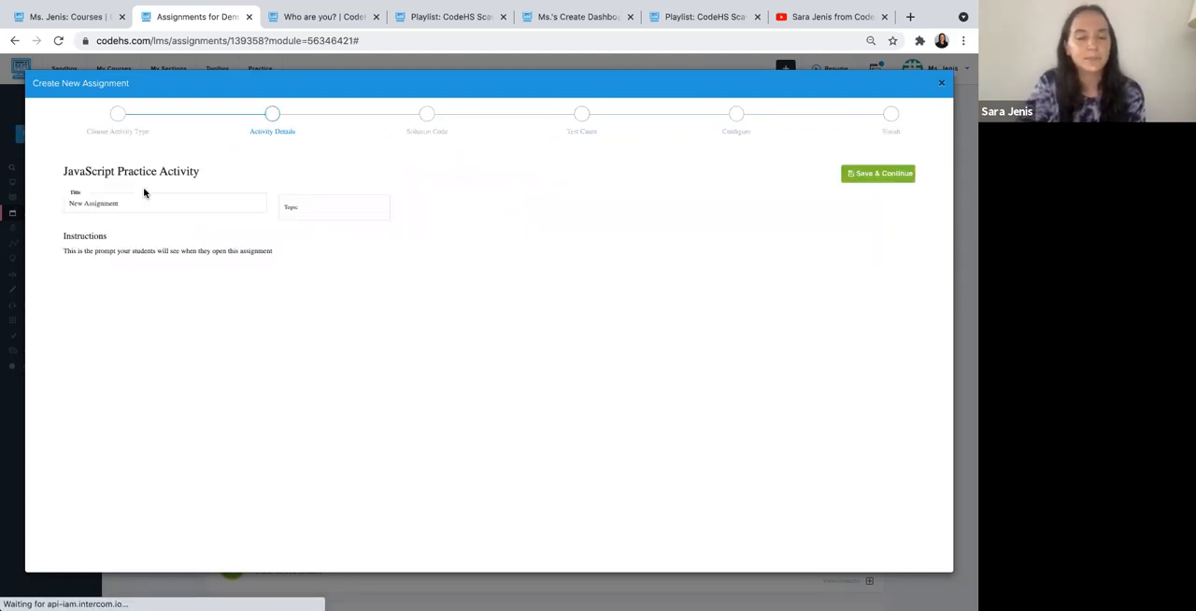
- Title the activity "Practice Problem", set its topic to Basics, and save the details with the instructions left empty
{"action": "triple_click", "coordinate": [112, 203]}
{"action": "type", "text": "Practice Problem"}
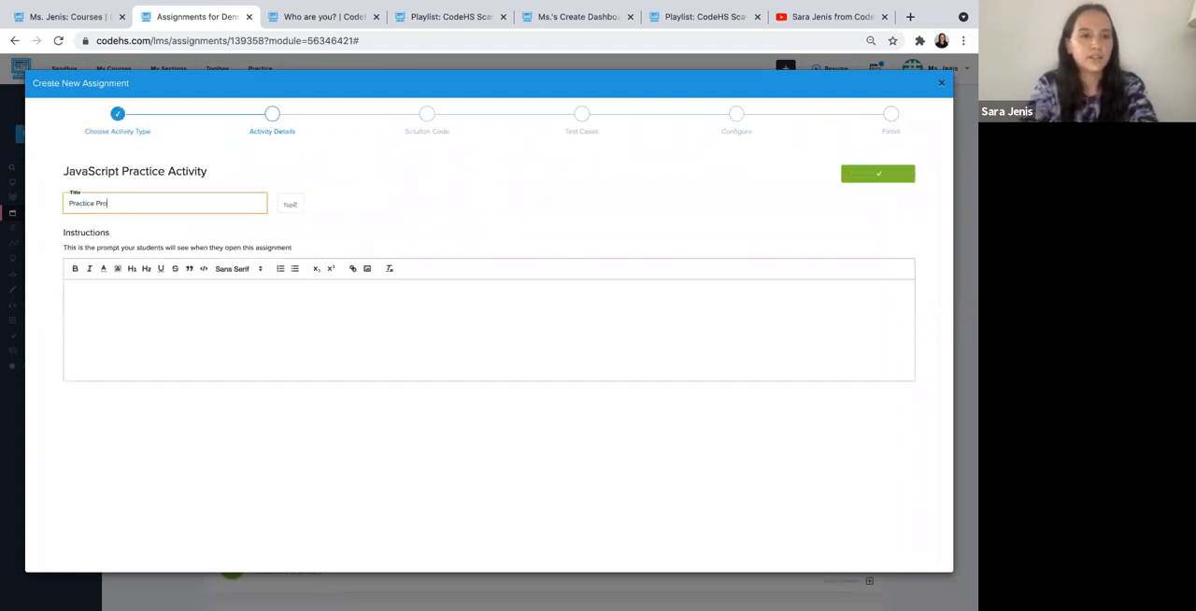
{"action": "left_click", "coordinate": [297, 205]}
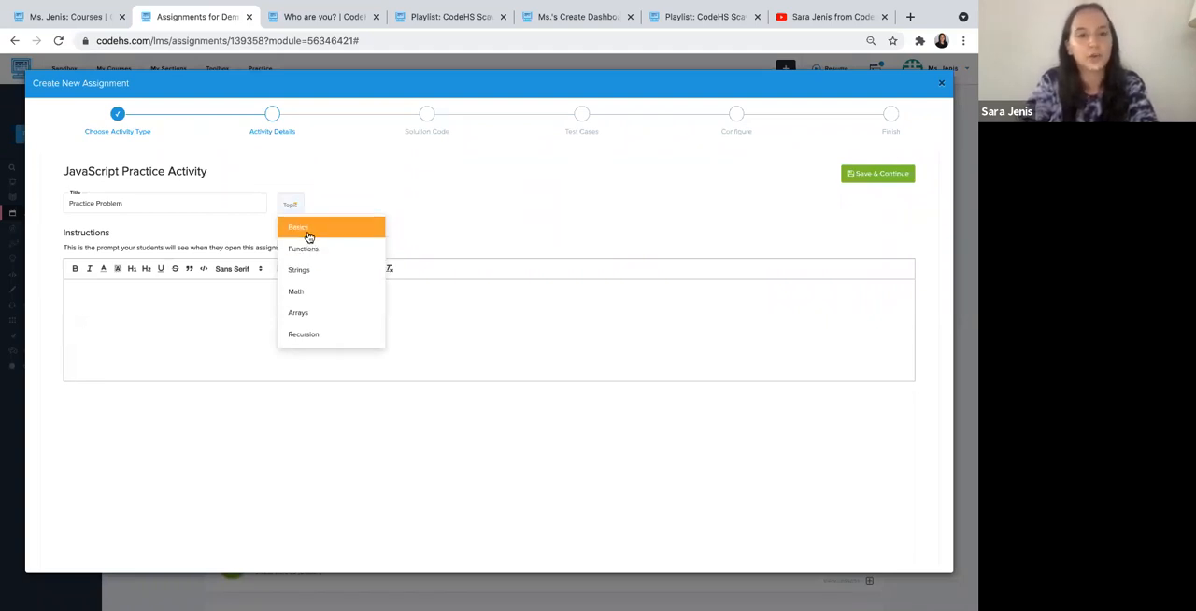
{"action": "left_click", "coordinate": [308, 238]}
{"action": "left_click", "coordinate": [120, 329]}
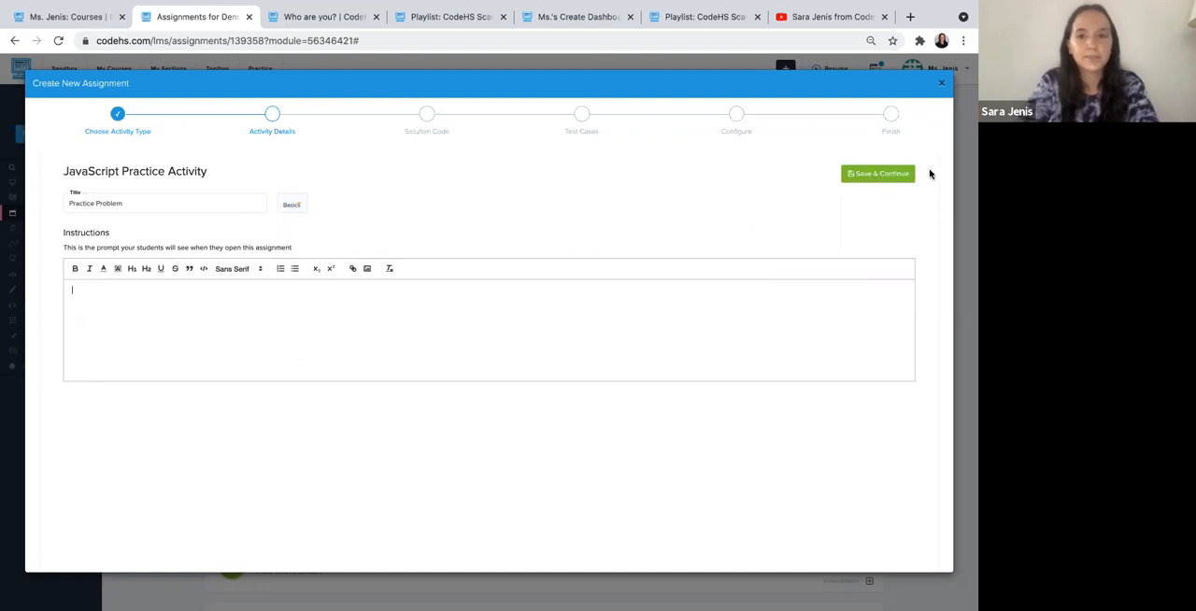
{"action": "left_click", "coordinate": [884, 181]}
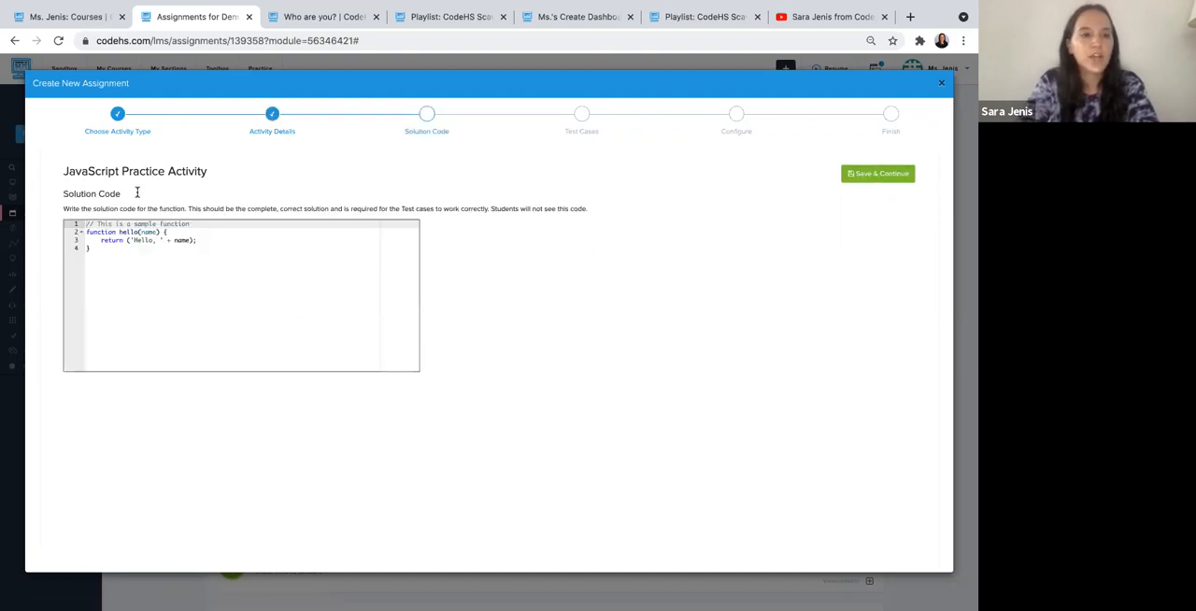
- Keep the sample hello(name) function as the practice problem's solution code and save it
{"action": "left_click", "coordinate": [180, 281]}
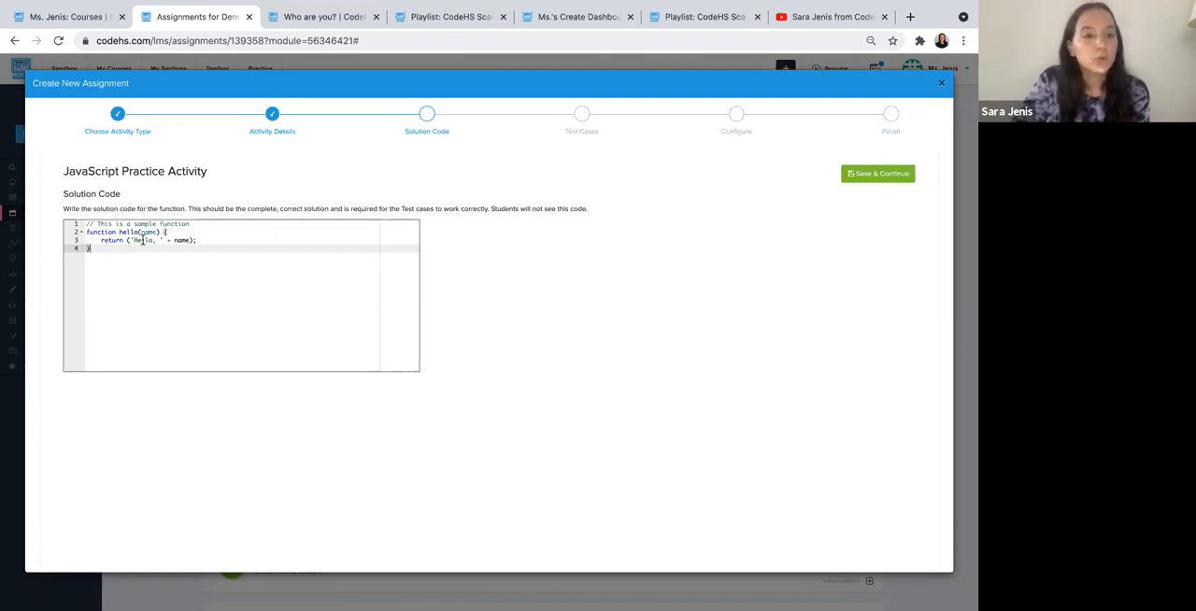
{"action": "left_click", "coordinate": [200, 240]}
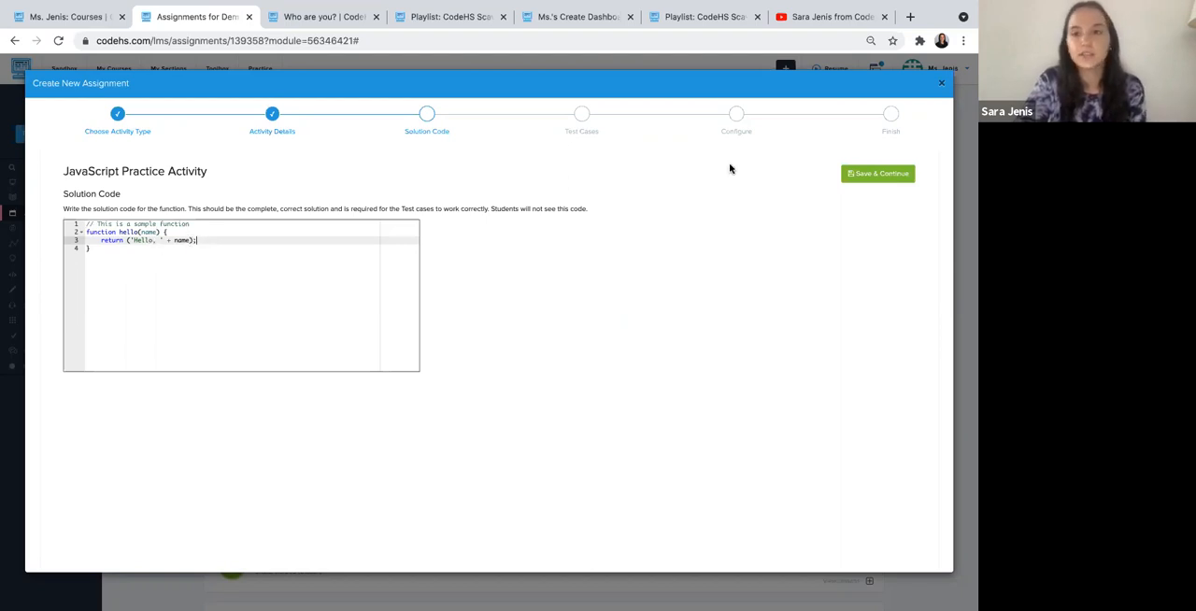
{"action": "left_click", "coordinate": [848, 174]}
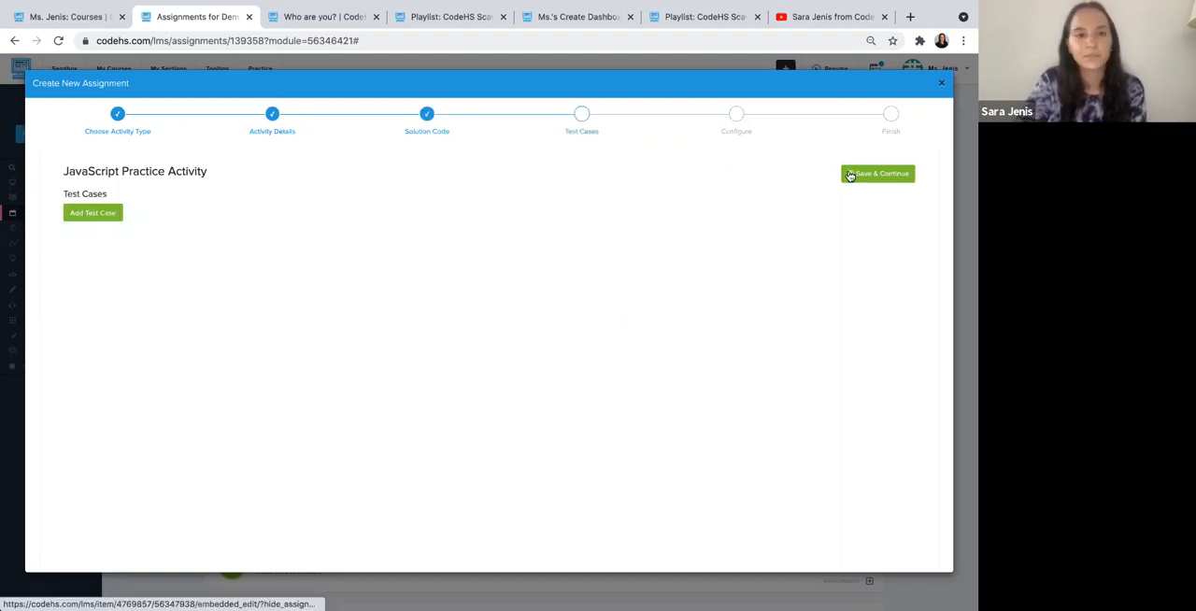
- Add two test cases for the hello function, one with "Karel" and one with the teacher's first name in quotes
{"action": "left_click", "coordinate": [93, 214]}
{"action": "left_click", "coordinate": [121, 226]}
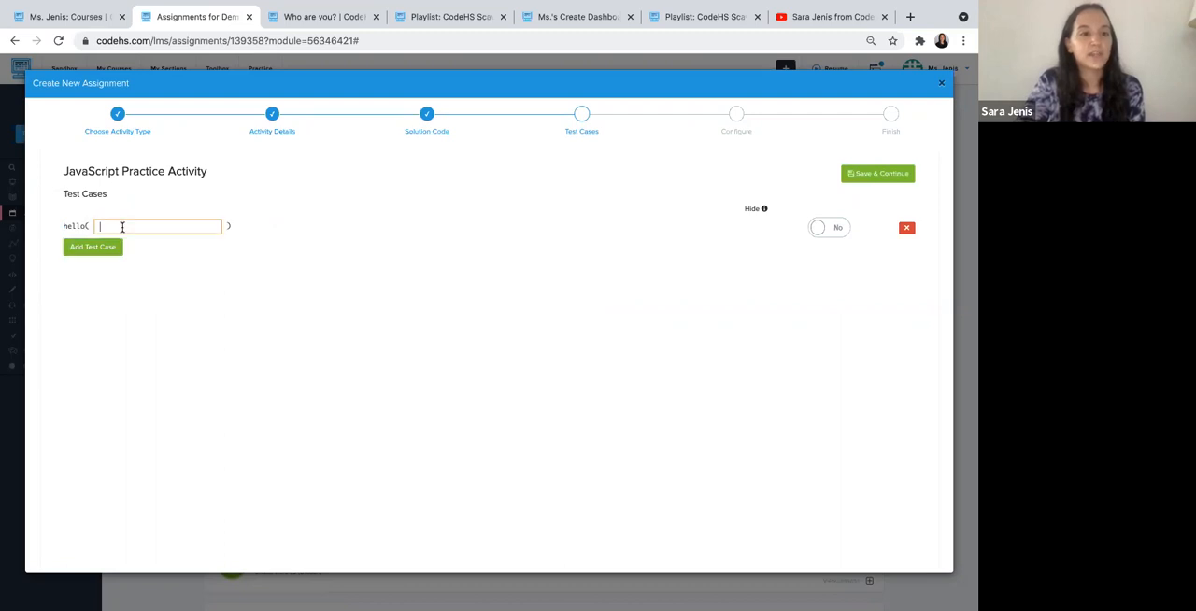
{"action": "type", "text": "\"Karel\""}
{"action": "left_click", "coordinate": [69, 246]}
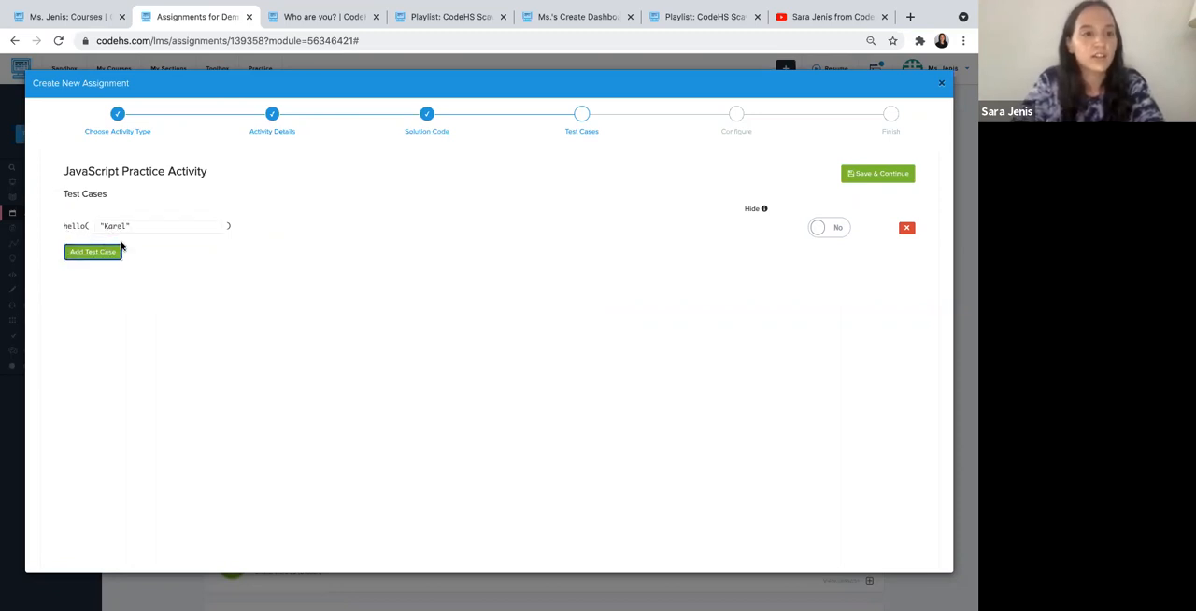
{"action": "type", "text": "\"Sara\""}
{"action": "left_click", "coordinate": [308, 248]}
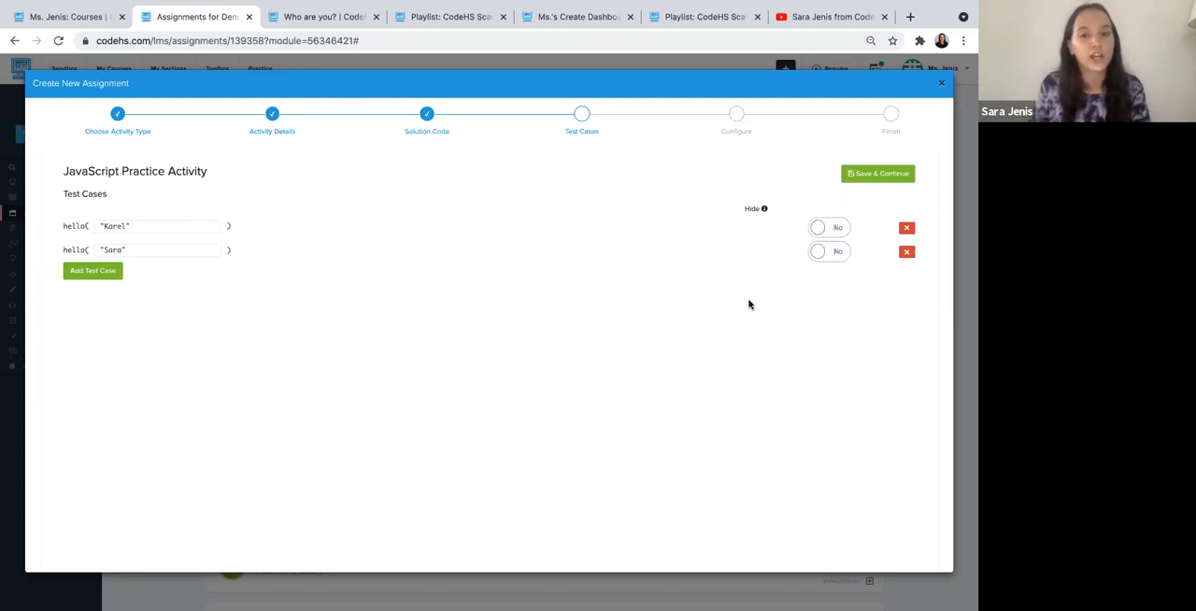
- Try the hide option on both test cases and switch it back off
{"action": "left_click", "coordinate": [831, 229]}
{"action": "left_click", "coordinate": [823, 253]}
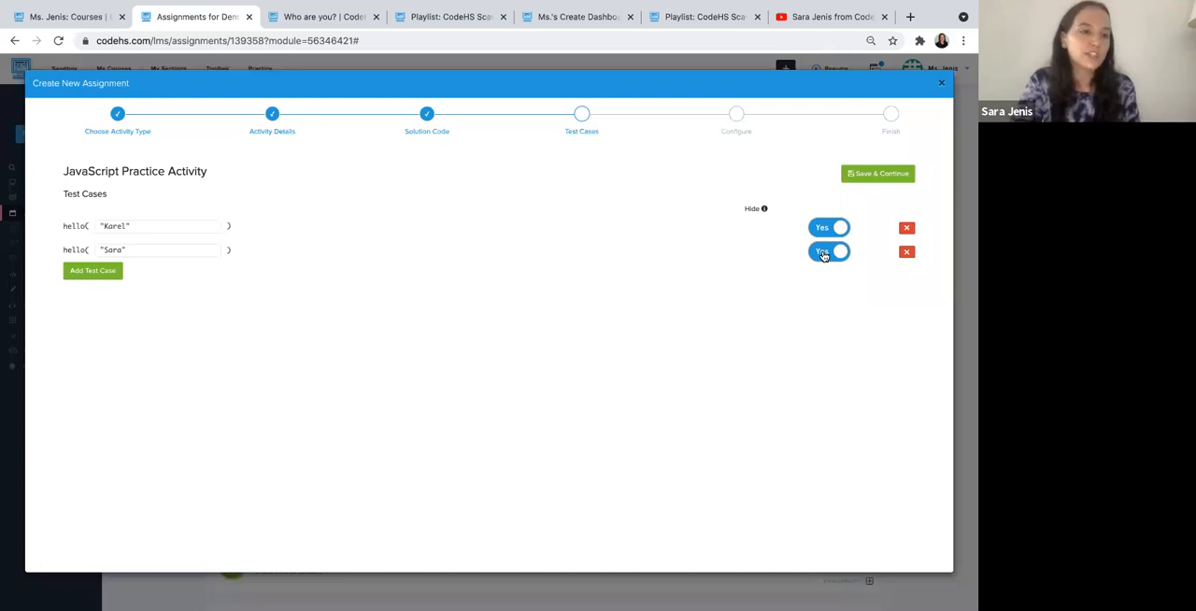
{"action": "left_click", "coordinate": [823, 253]}
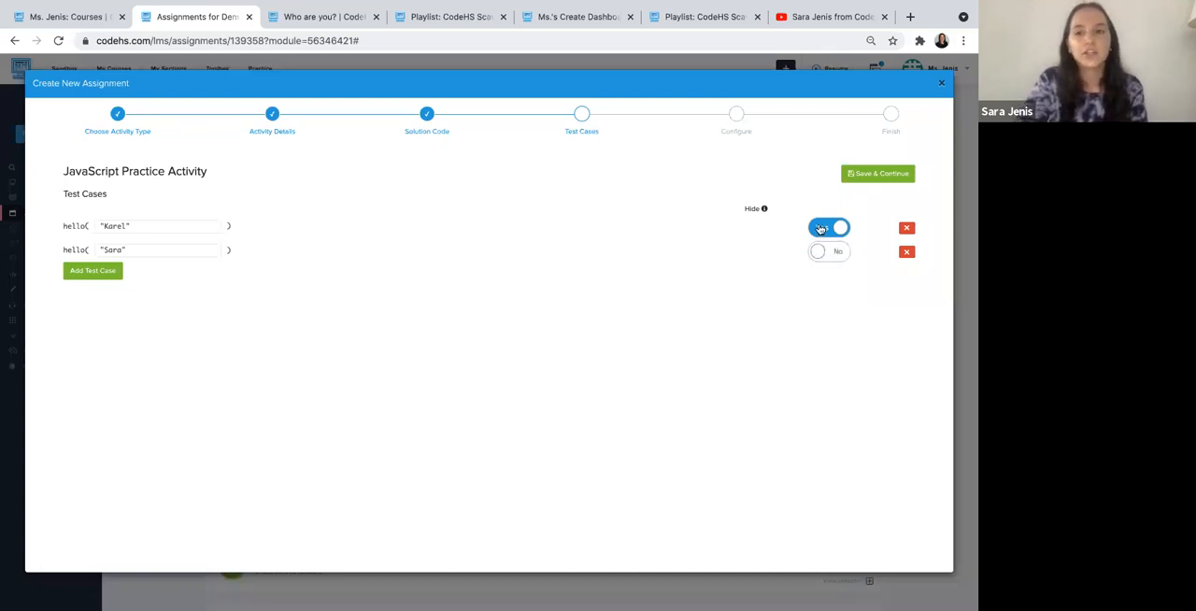
{"action": "left_click", "coordinate": [820, 230]}
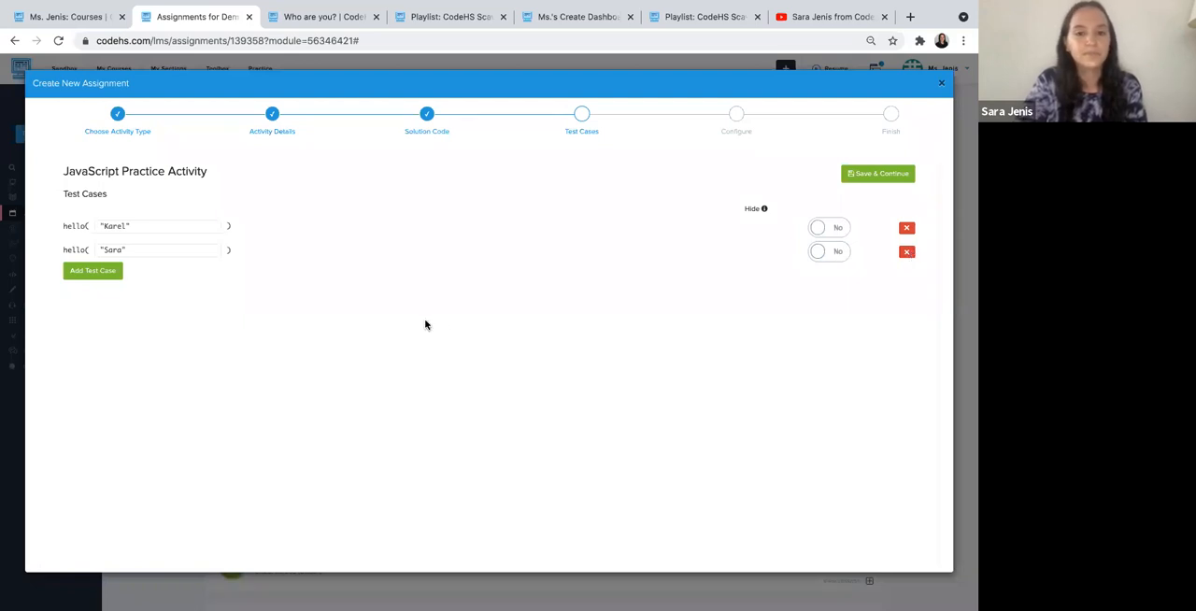
- Save the test cases and finish creating the practice problem for all sections, opening its preview before closing the dialog
{"action": "left_click", "coordinate": [851, 179]}
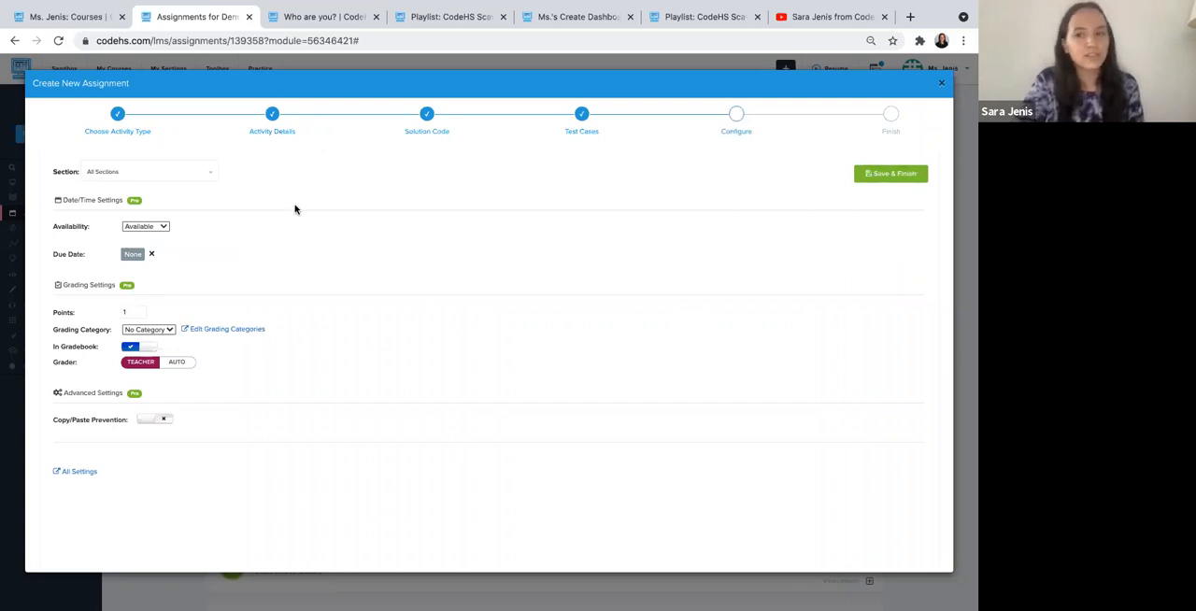
{"action": "left_click", "coordinate": [878, 175]}
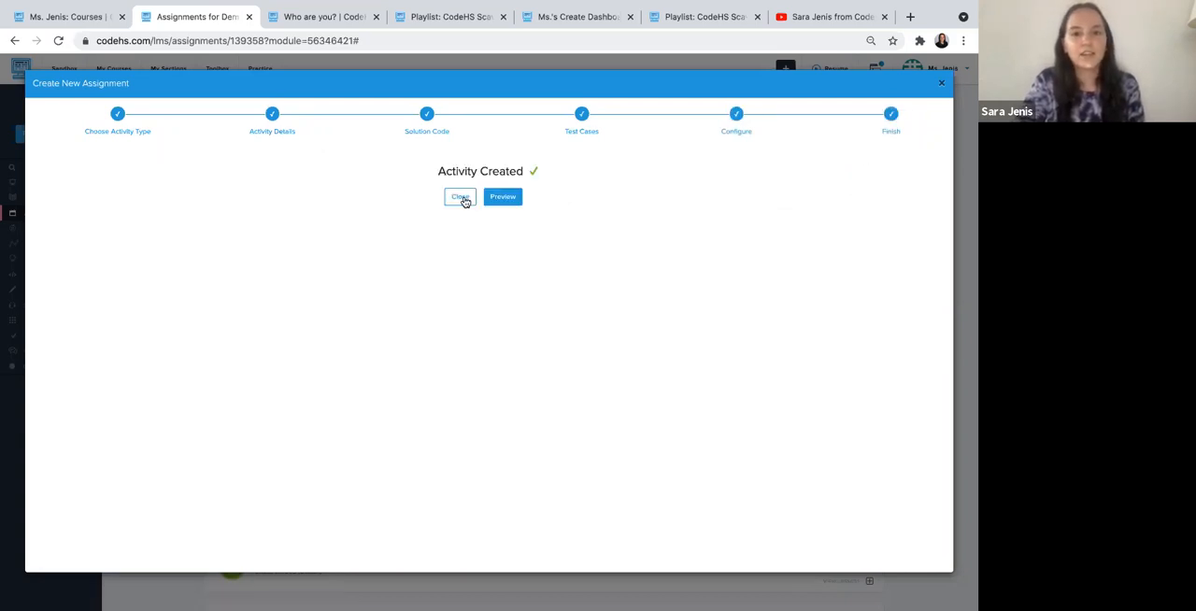
{"action": "left_click", "coordinate": [504, 197]}
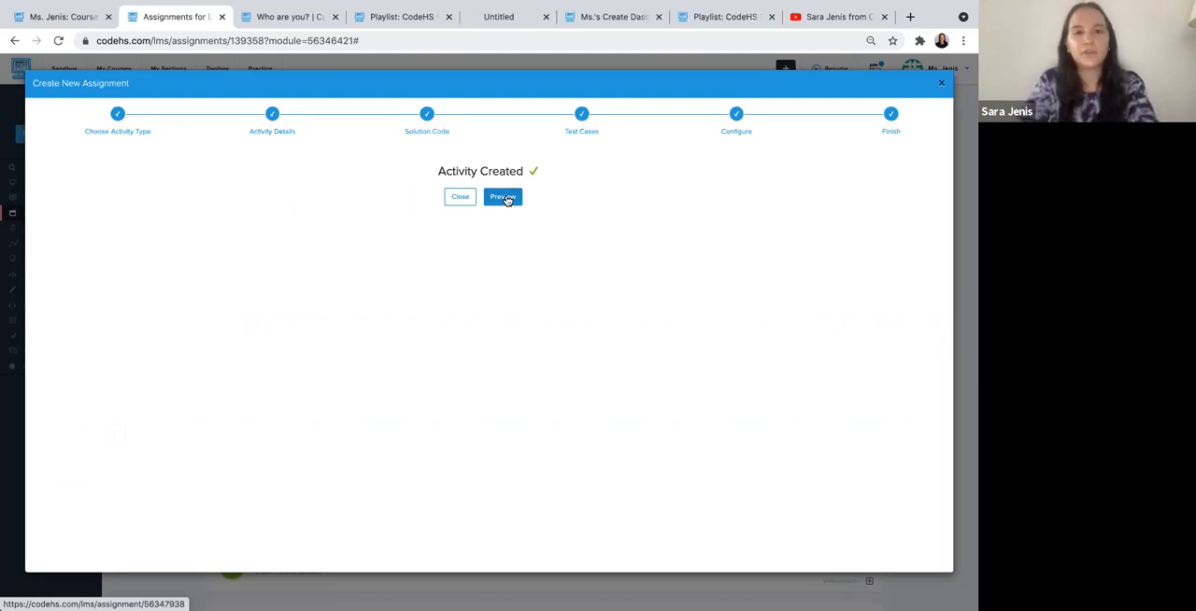
{"action": "left_click", "coordinate": [459, 198]}
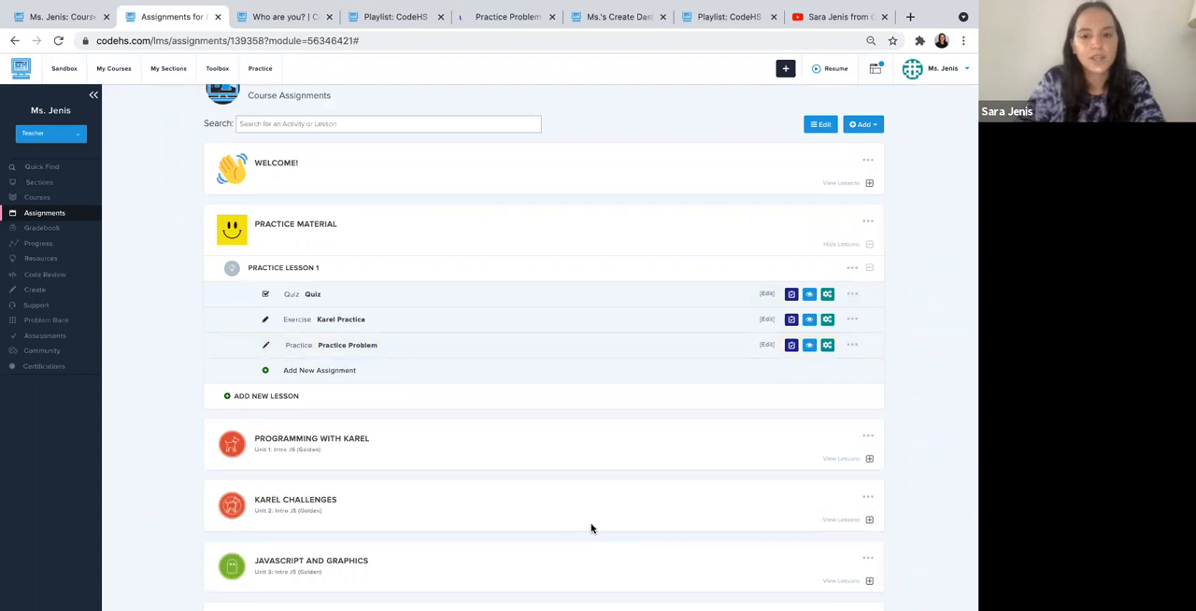
- Start the Practice Problem preview and check its default code against the test cases
{"action": "left_click", "coordinate": [492, 19]}
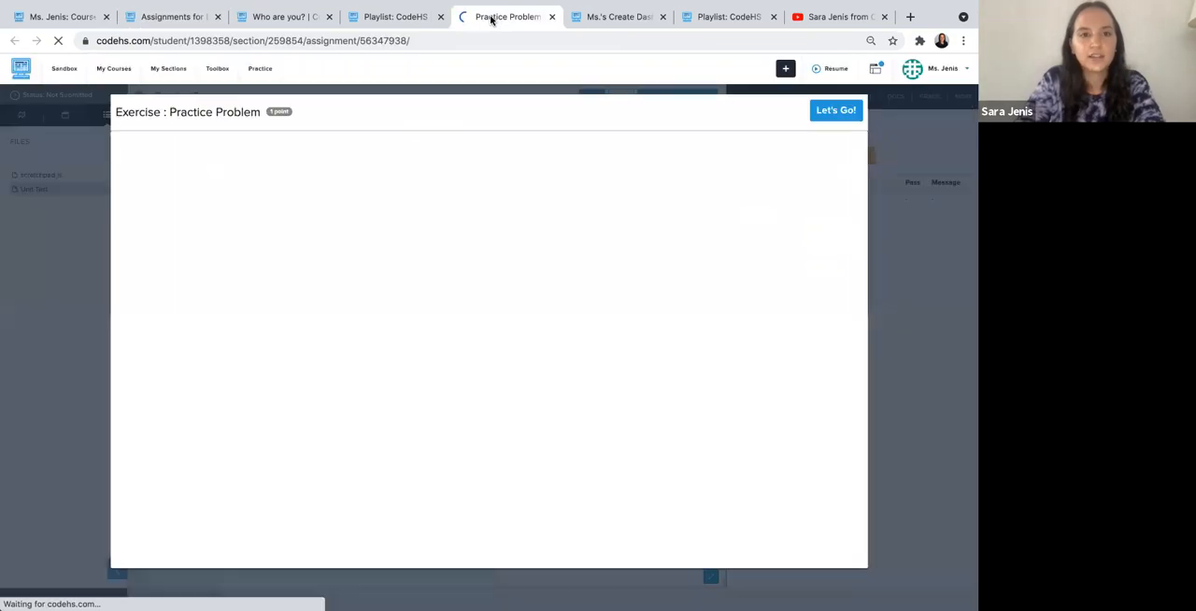
{"action": "left_click", "coordinate": [834, 122]}
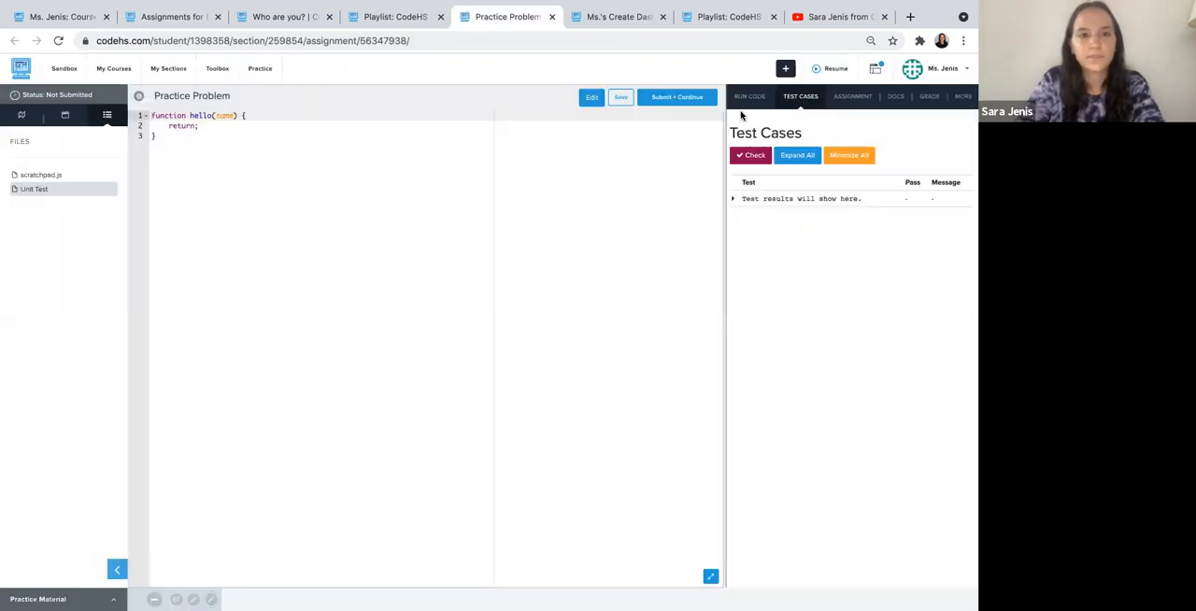
{"action": "left_click", "coordinate": [300, 193]}
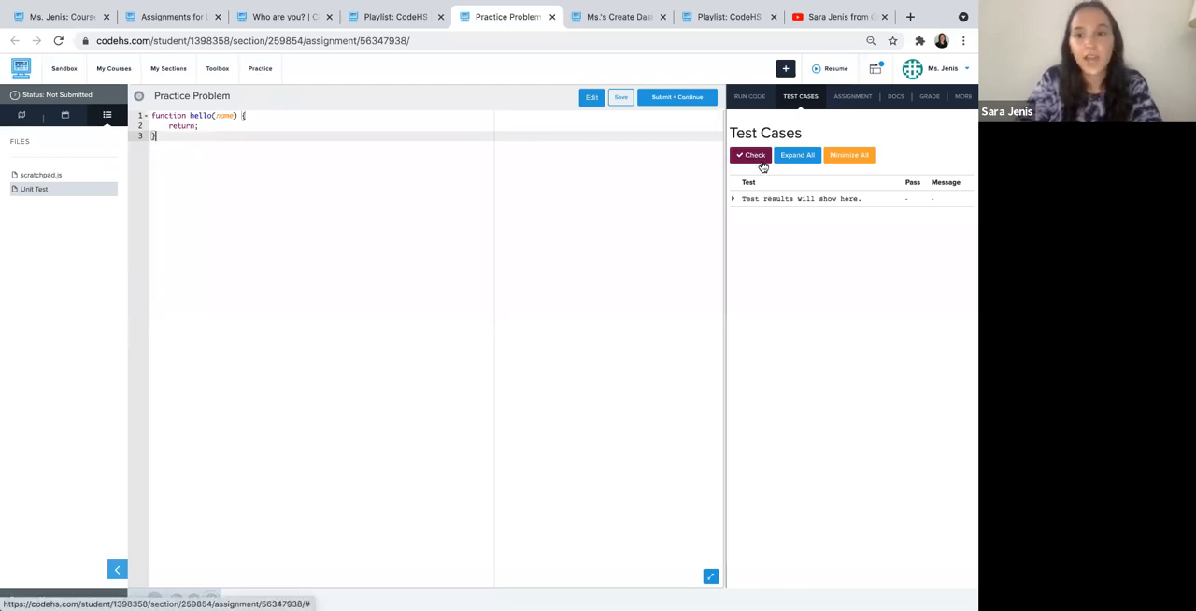
{"action": "left_click", "coordinate": [748, 156]}
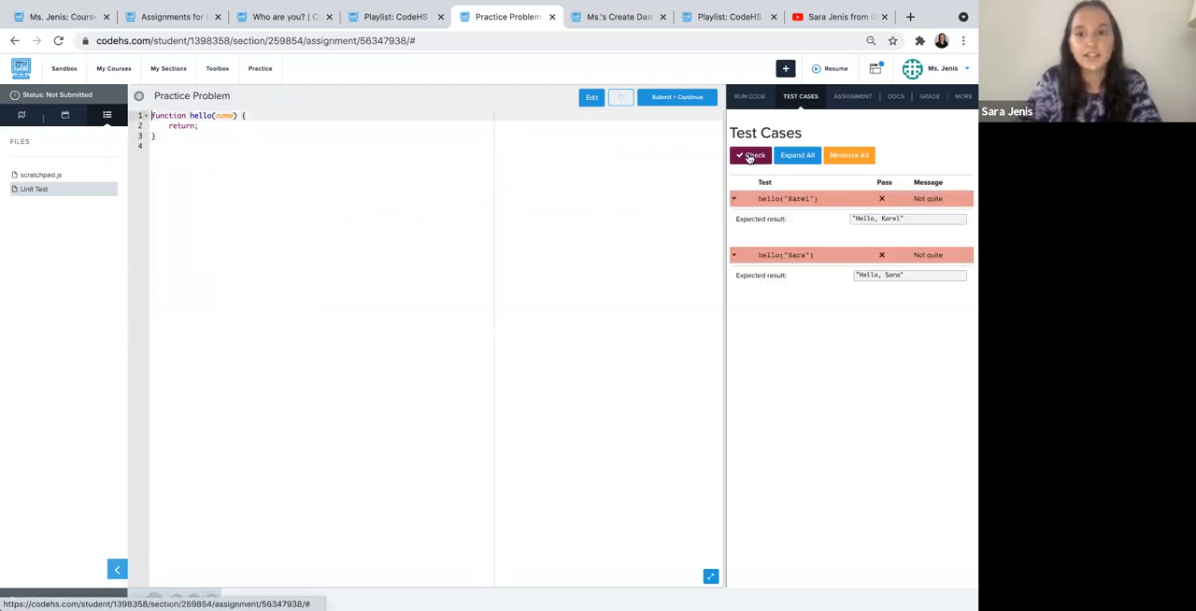
- Return to the course assignments page and open the JavaScript library of CodeHS practice problems in a separate tab
{"action": "left_click", "coordinate": [403, 184]}
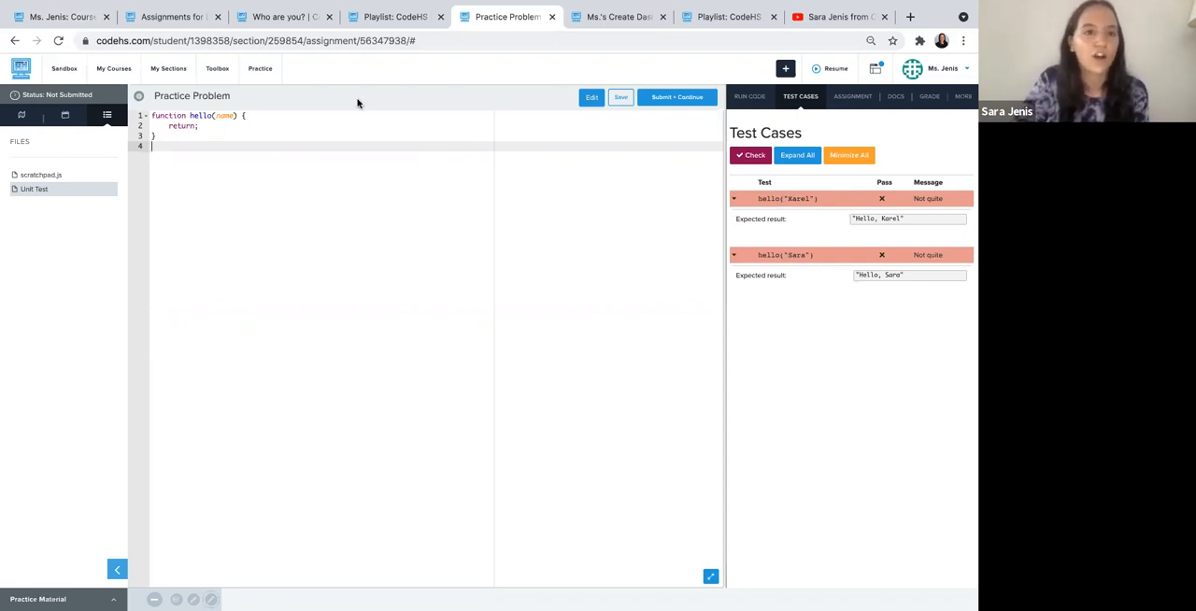
{"action": "left_click", "coordinate": [173, 17]}
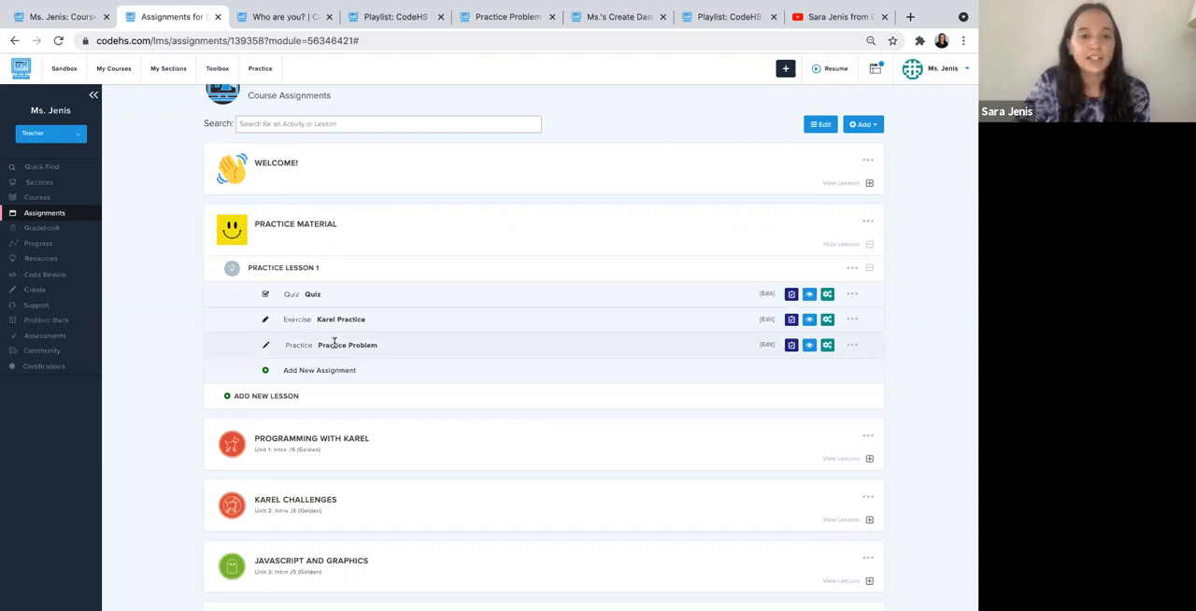
{"action": "scroll", "coordinate": [333, 343], "scroll_direction": "up", "scroll_amount": 2}
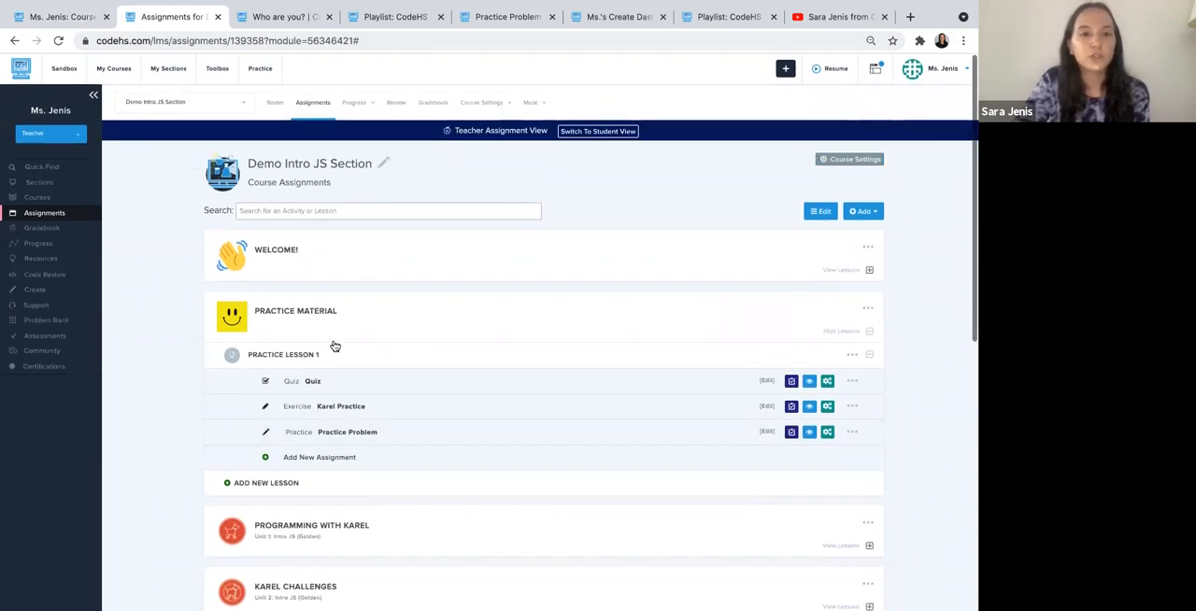
{"action": "left_click", "coordinate": [260, 70]}
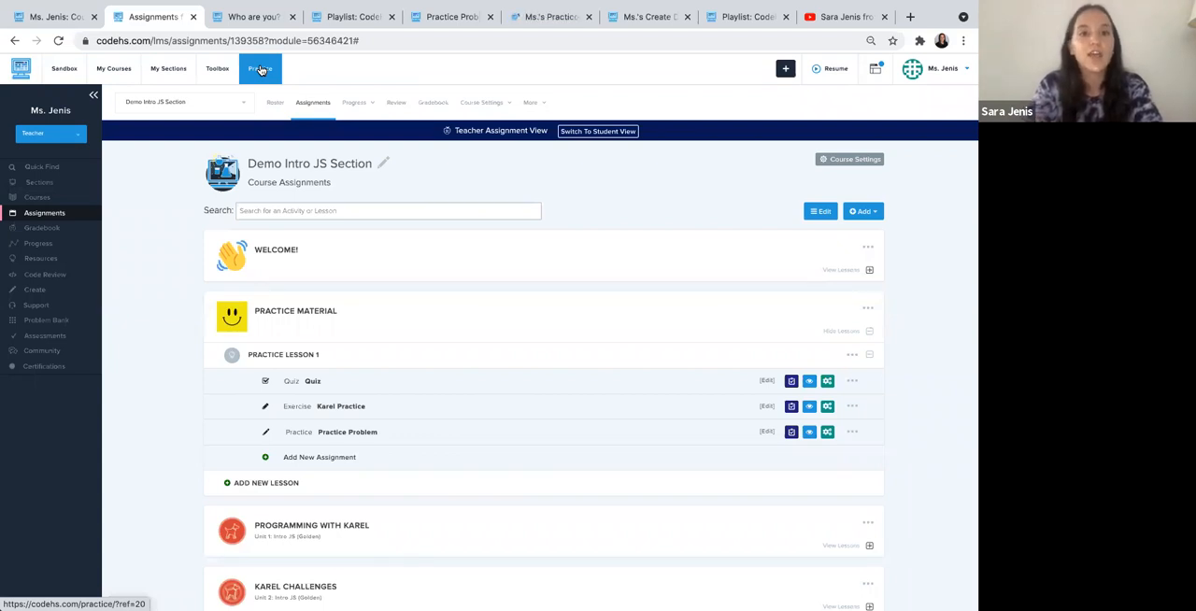
{"action": "left_click", "coordinate": [534, 17]}
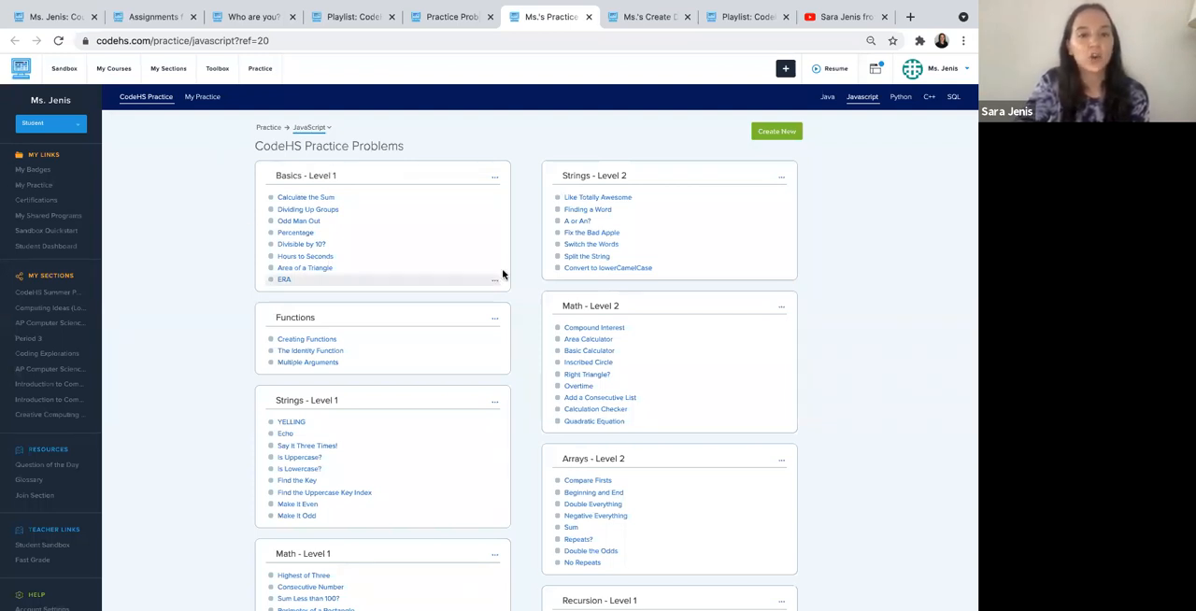
- Assign the Basics - Level 1 practice module to Ms.'s Demo Section with default settings and open that course in a new tab
{"action": "left_click", "coordinate": [494, 177]}
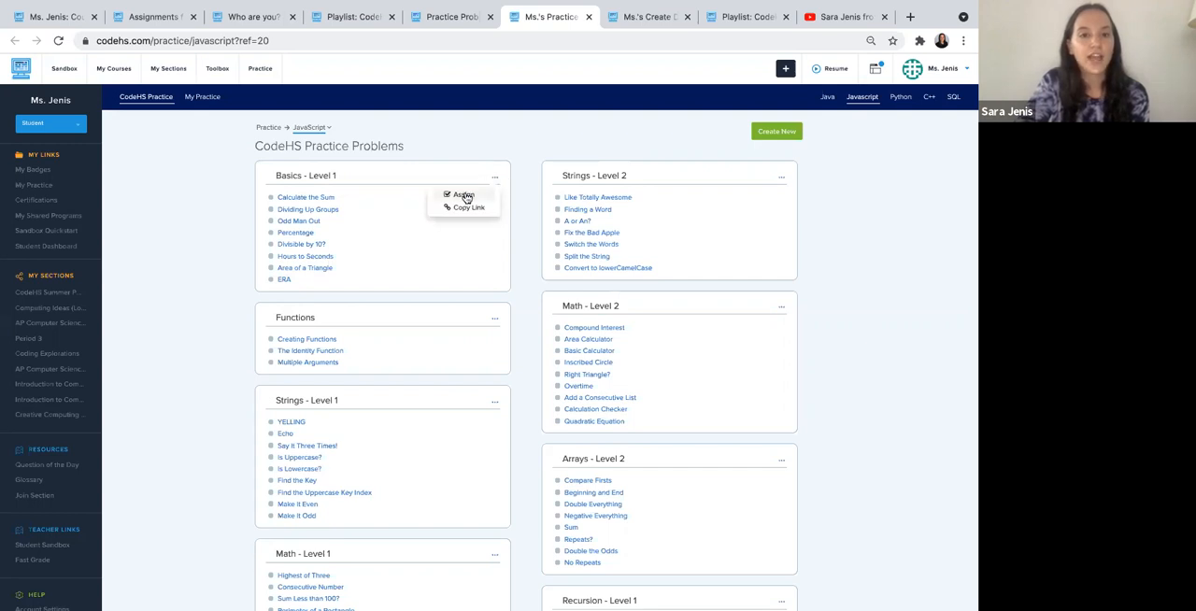
{"action": "left_click", "coordinate": [465, 198]}
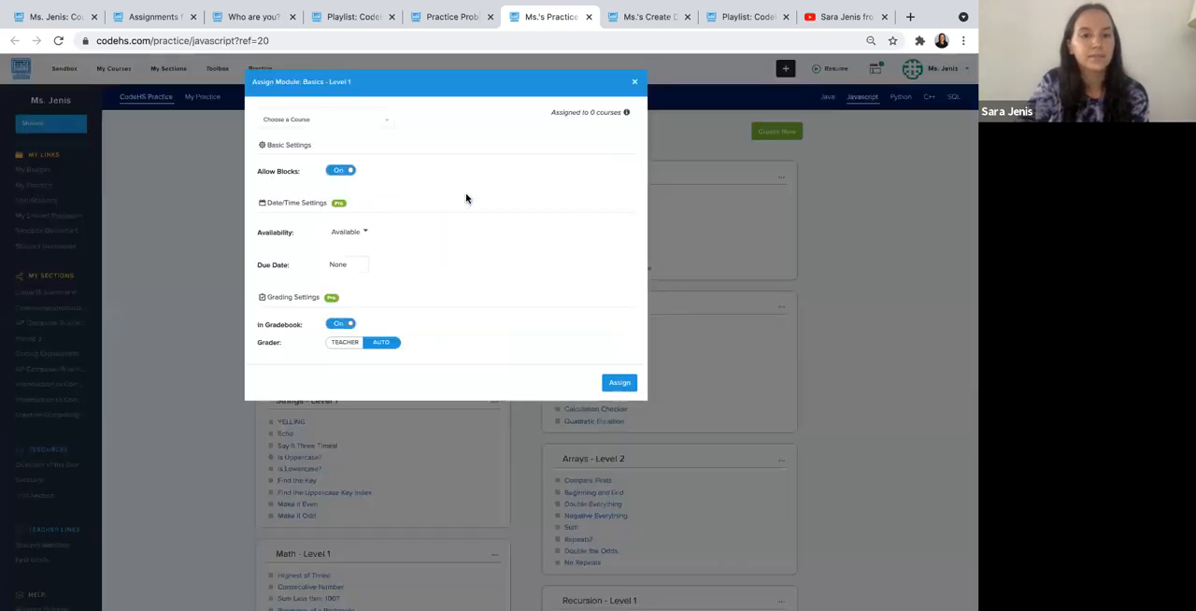
{"action": "left_click", "coordinate": [356, 122]}
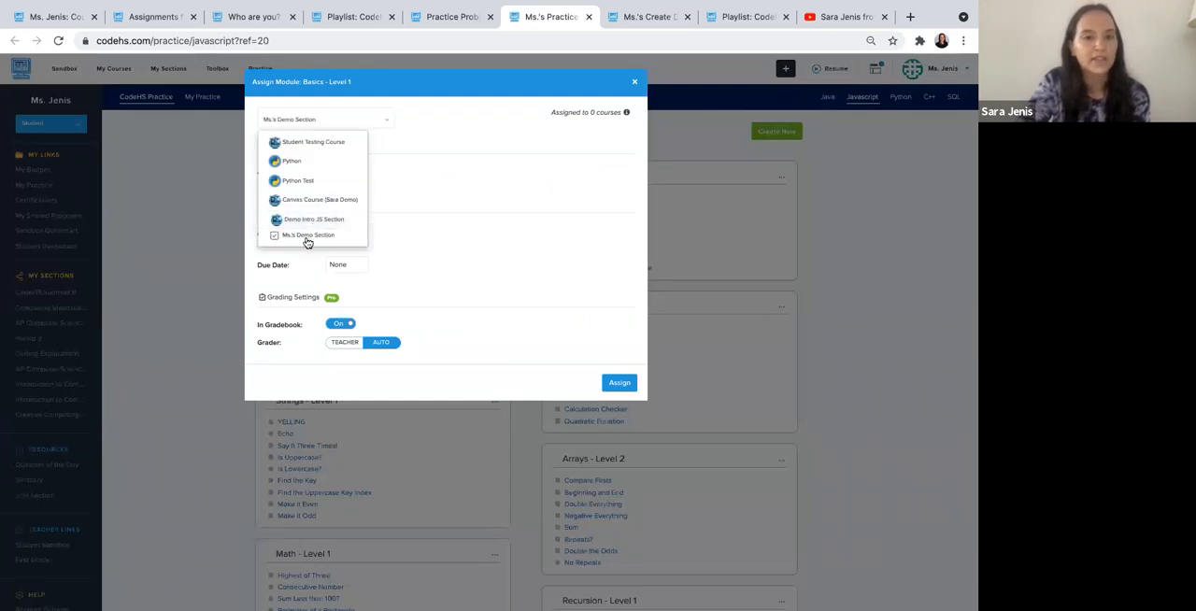
{"action": "left_click", "coordinate": [423, 136]}
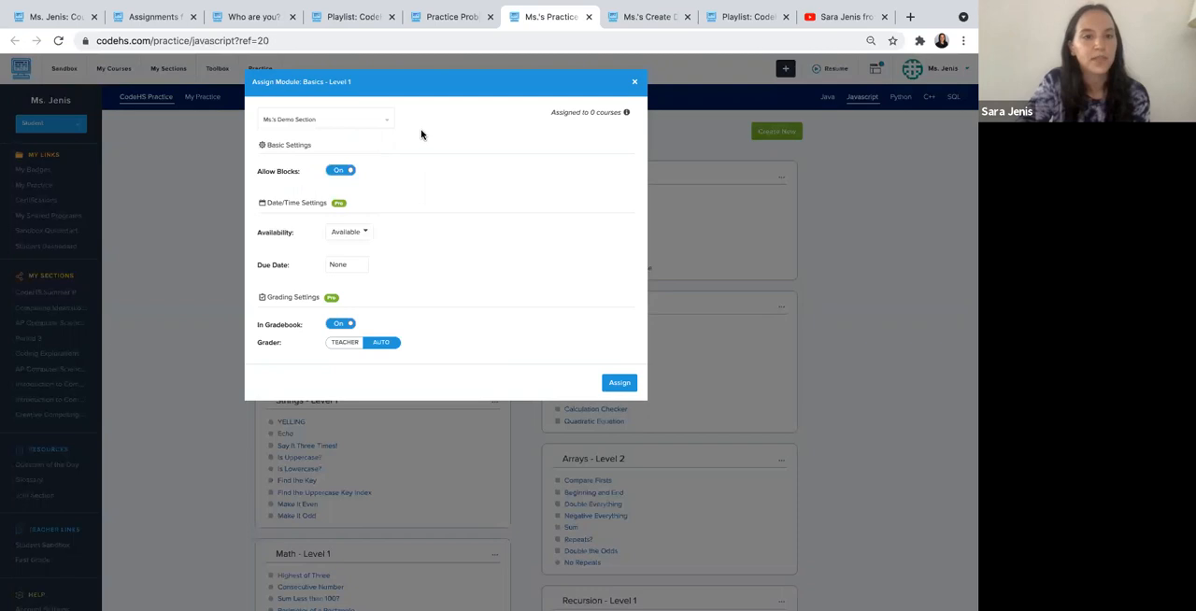
{"action": "left_click", "coordinate": [622, 385]}
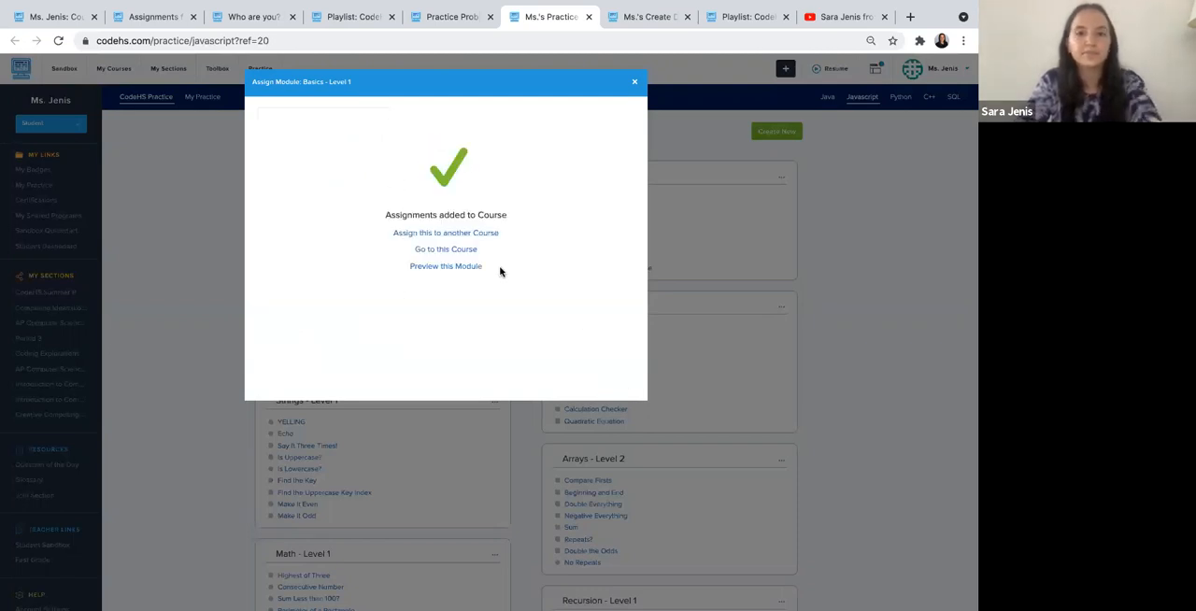
{"action": "middle_click", "coordinate": [463, 253]}
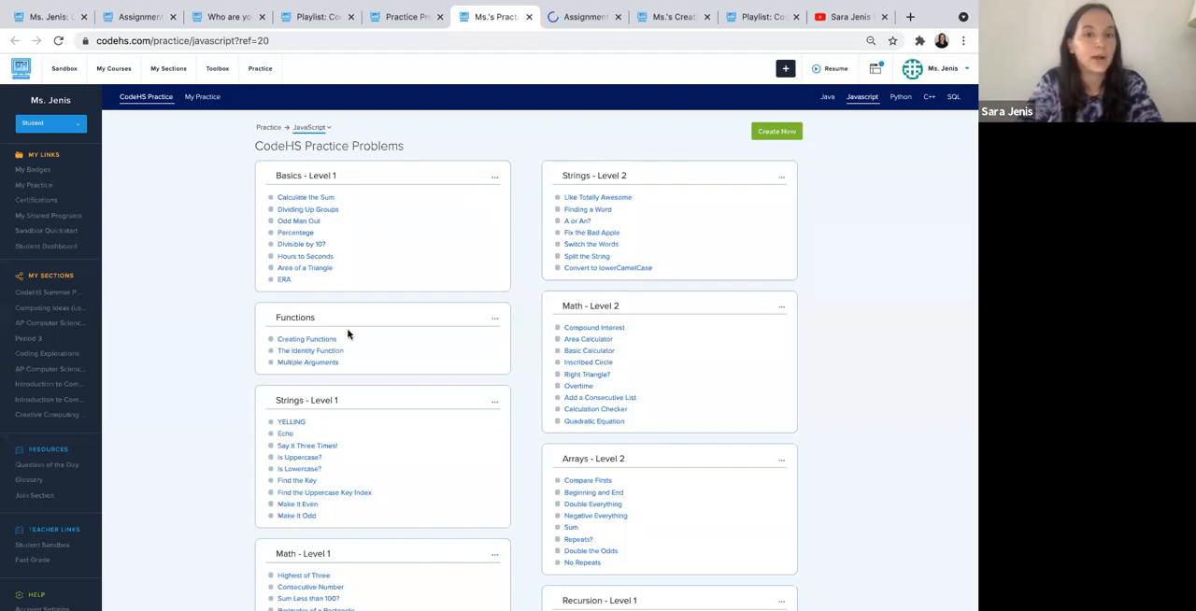
{"action": "left_click", "coordinate": [495, 178]}
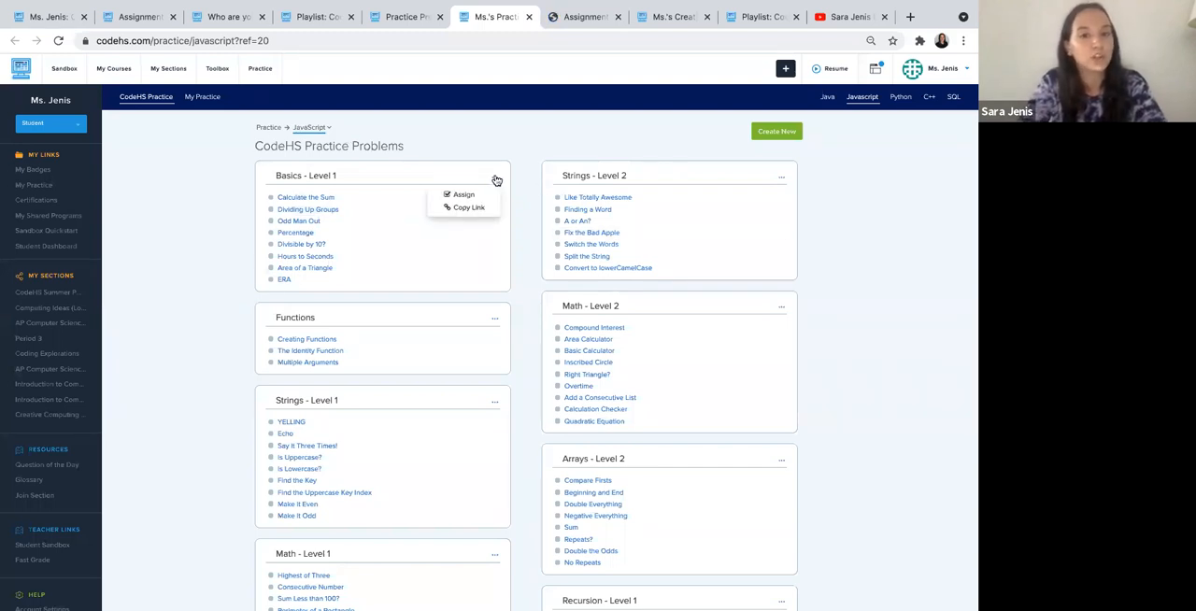
{"action": "left_click", "coordinate": [520, 187]}
{"action": "left_click", "coordinate": [495, 201]}
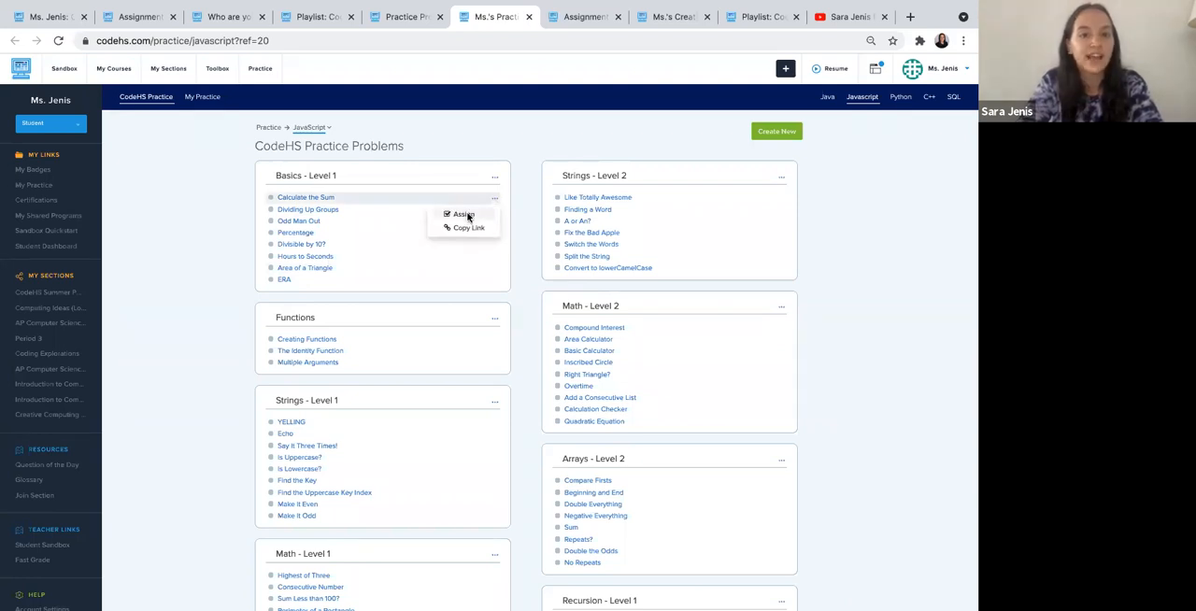
{"action": "left_click", "coordinate": [467, 216]}
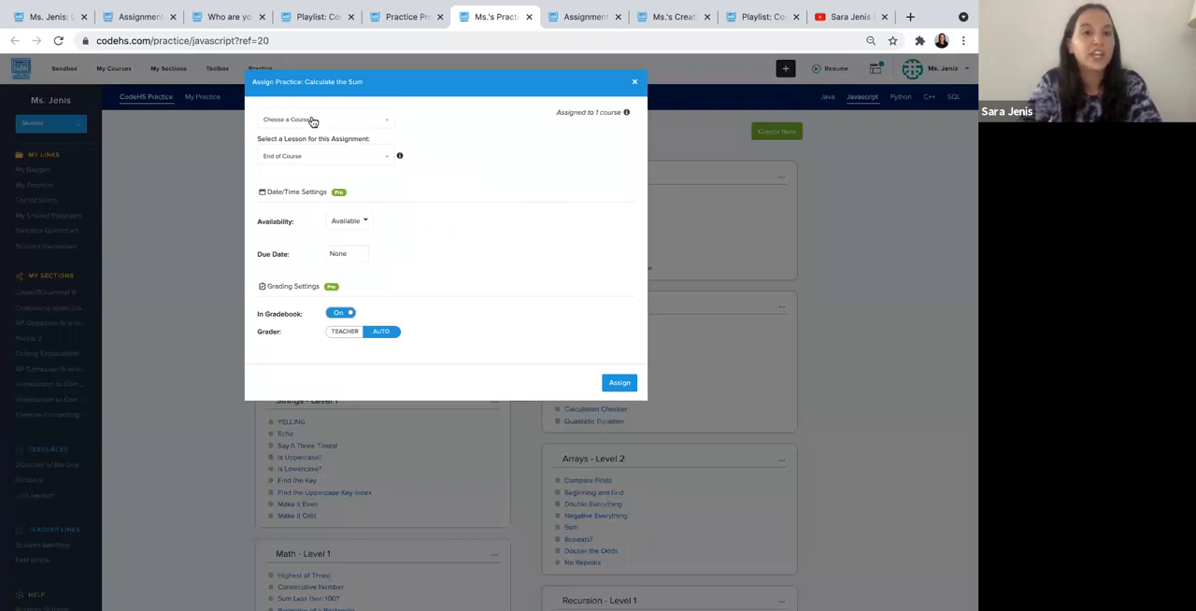
{"action": "left_click", "coordinate": [312, 121]}
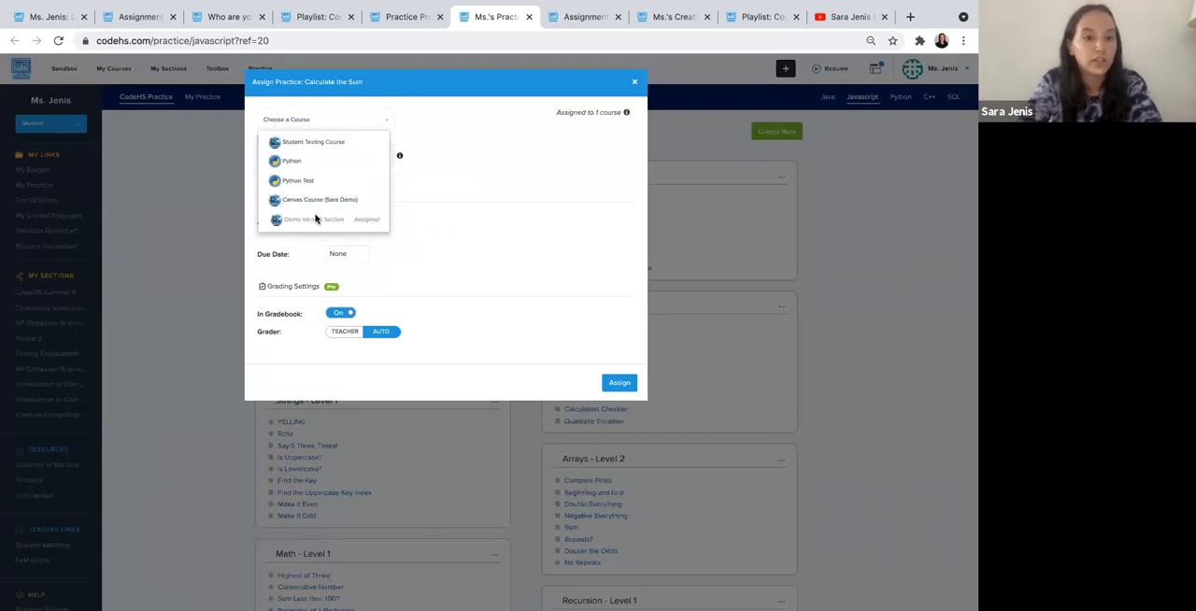
{"action": "left_click", "coordinate": [481, 153]}
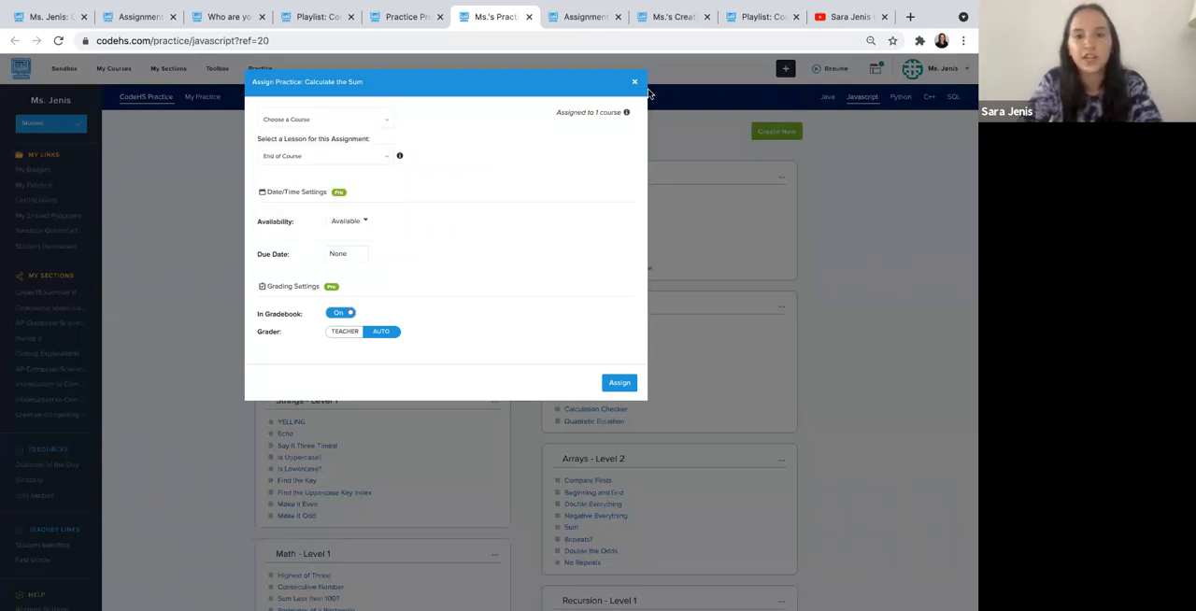
{"action": "left_click", "coordinate": [634, 83]}
- Start assigning the Creating Functions practice problem and choose Ms.'s Demo Section as its course
{"action": "scroll", "coordinate": [417, 232], "scroll_direction": "down", "scroll_amount": 3}
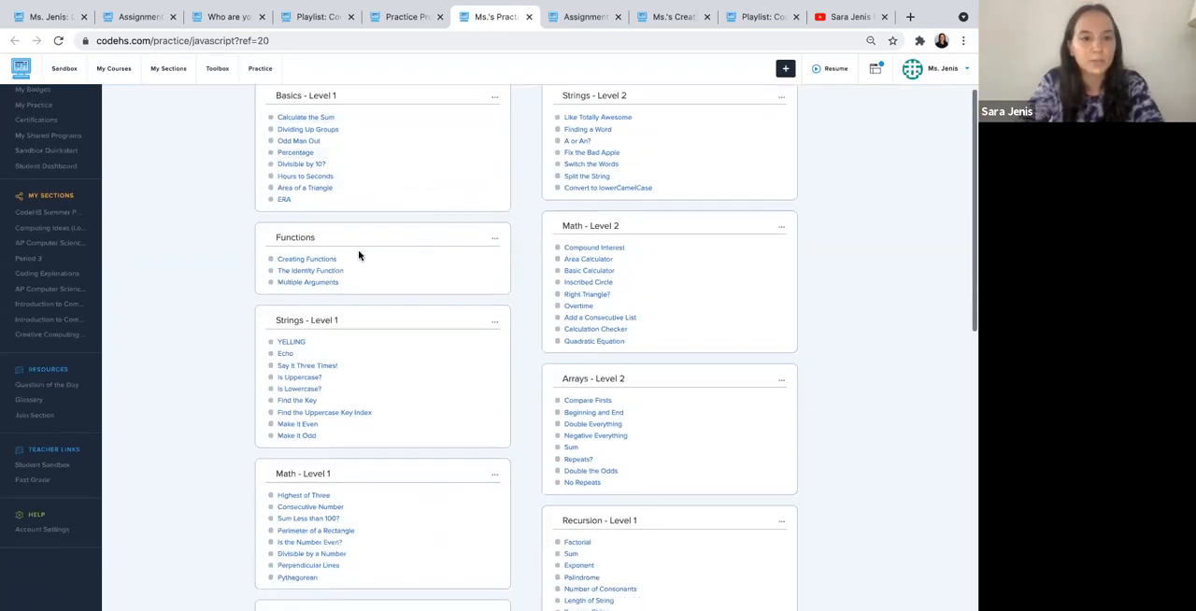
{"action": "left_click", "coordinate": [495, 264]}
{"action": "left_click", "coordinate": [471, 278]}
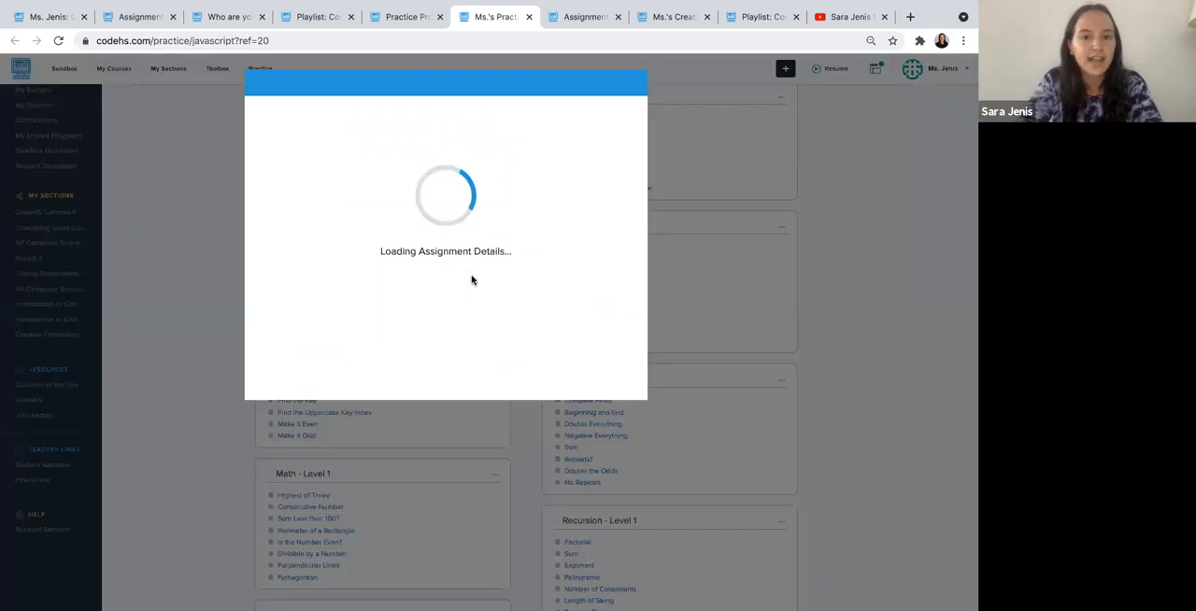
{"action": "left_click", "coordinate": [341, 121]}
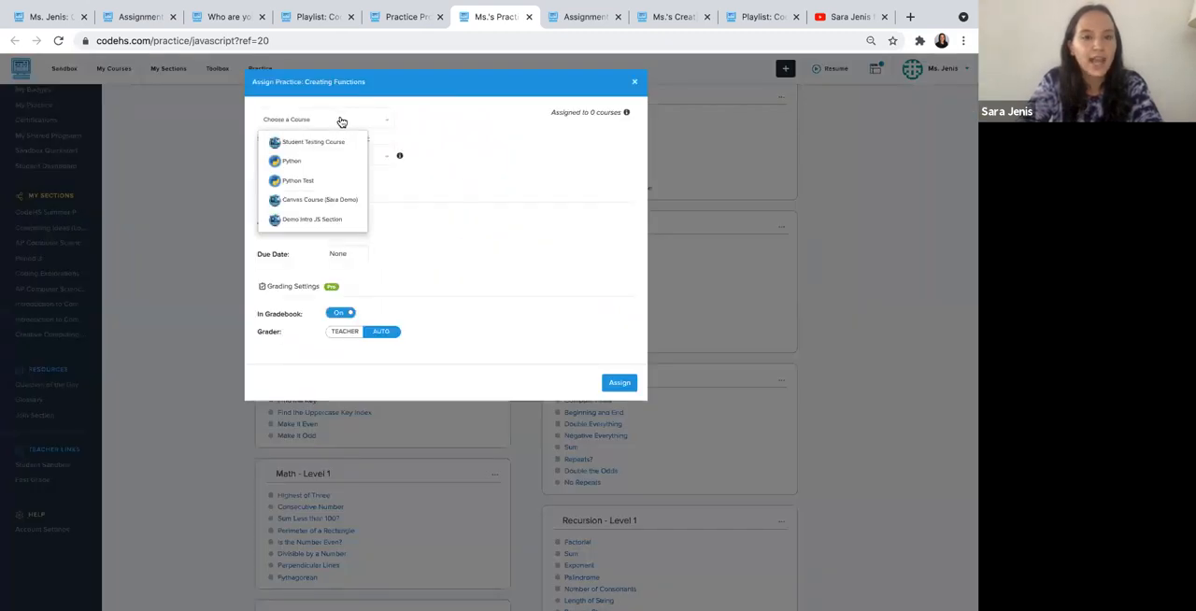
{"action": "left_click", "coordinate": [316, 237]}
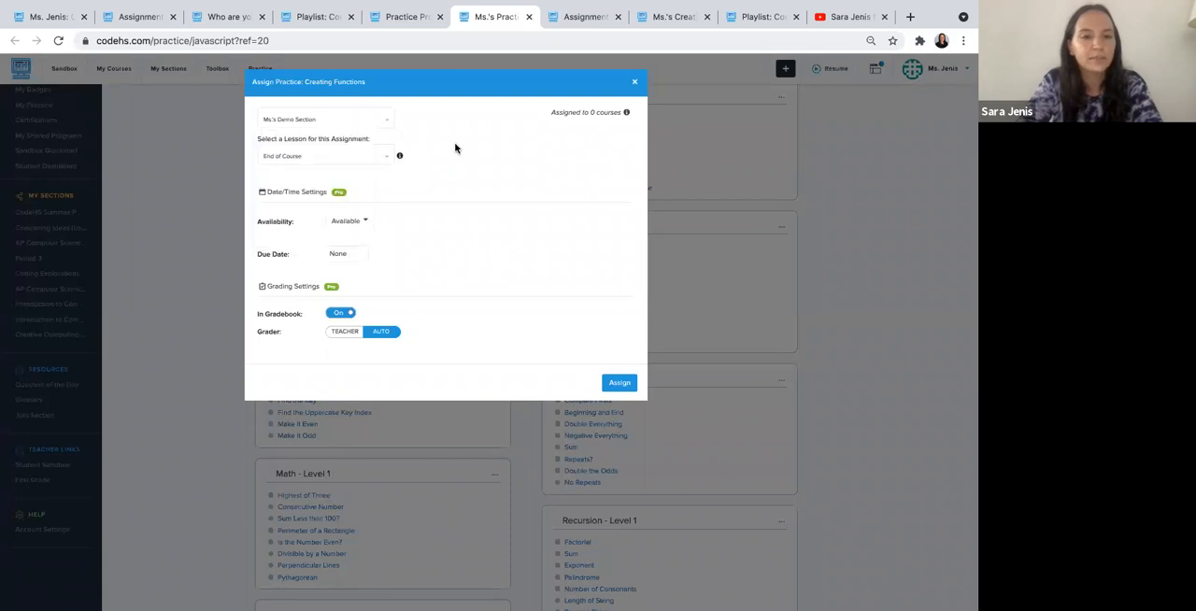
- Select Practice Lesson 1 as the lesson for the Creating Functions problem and assign it
{"action": "left_click", "coordinate": [337, 156]}
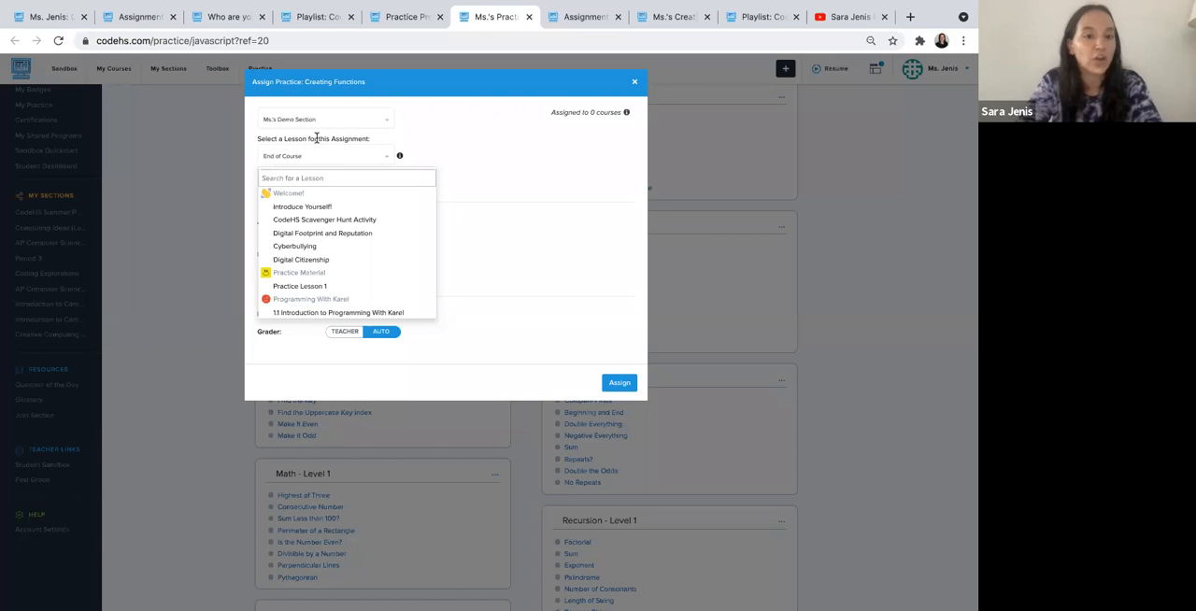
{"action": "scroll", "coordinate": [323, 248], "scroll_direction": "down", "scroll_amount": 1}
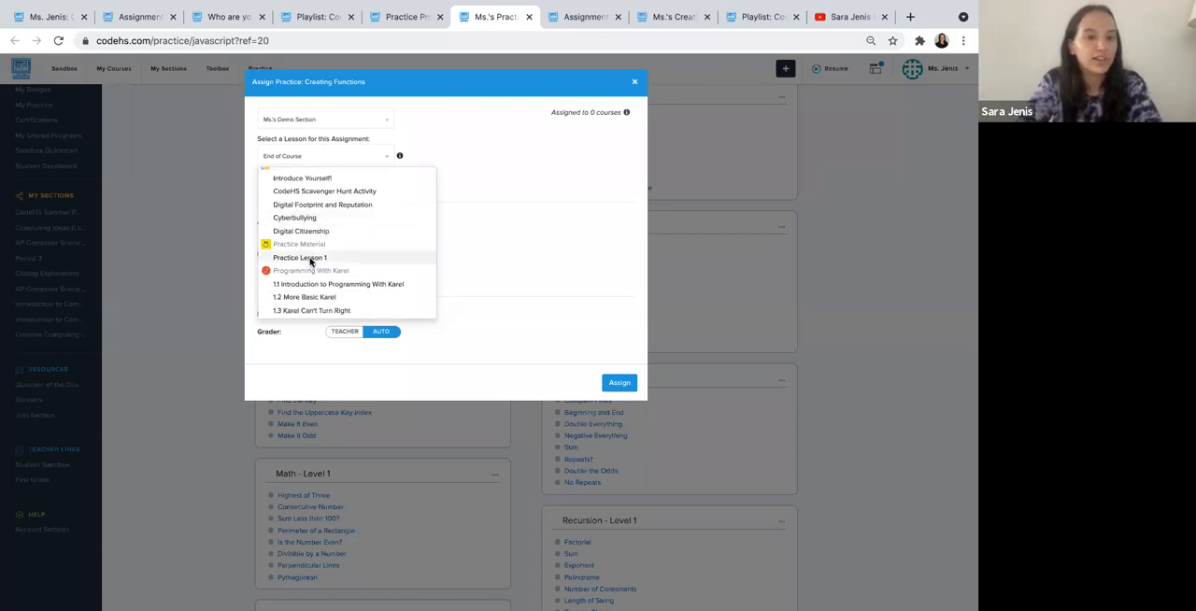
{"action": "left_click", "coordinate": [309, 260]}
{"action": "left_click", "coordinate": [316, 159]}
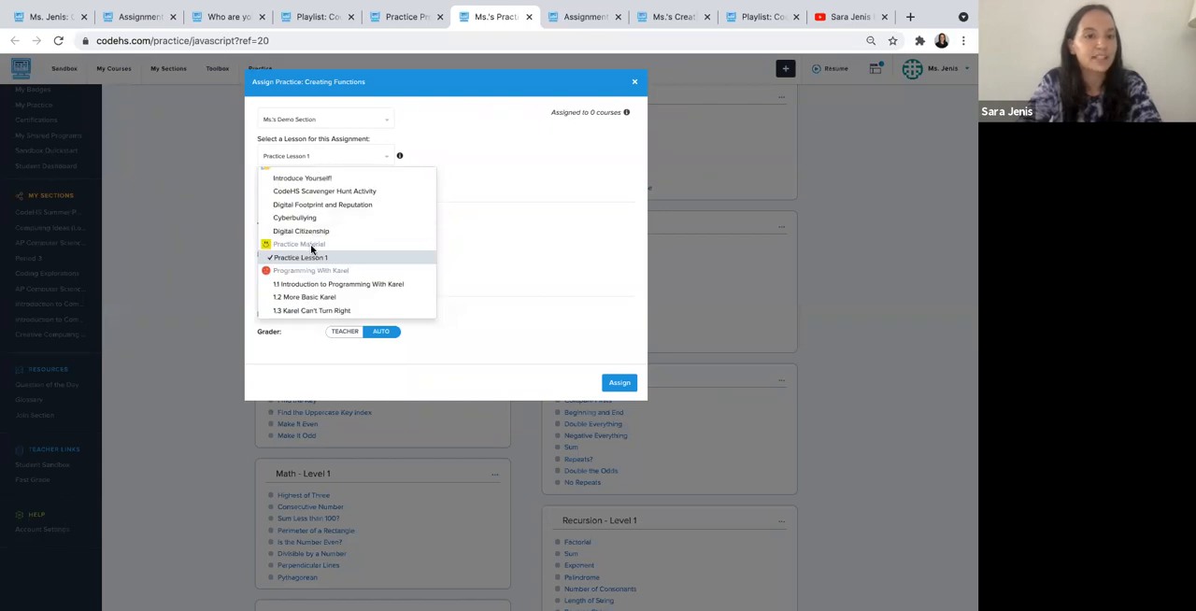
{"action": "left_click", "coordinate": [466, 148]}
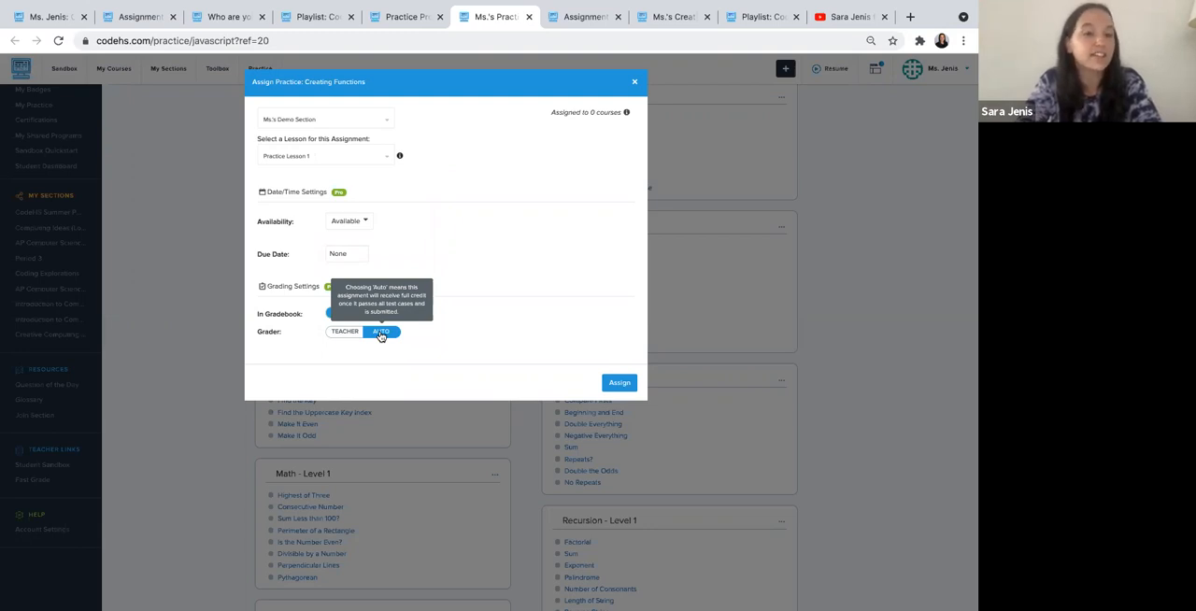
{"action": "left_click", "coordinate": [617, 382]}
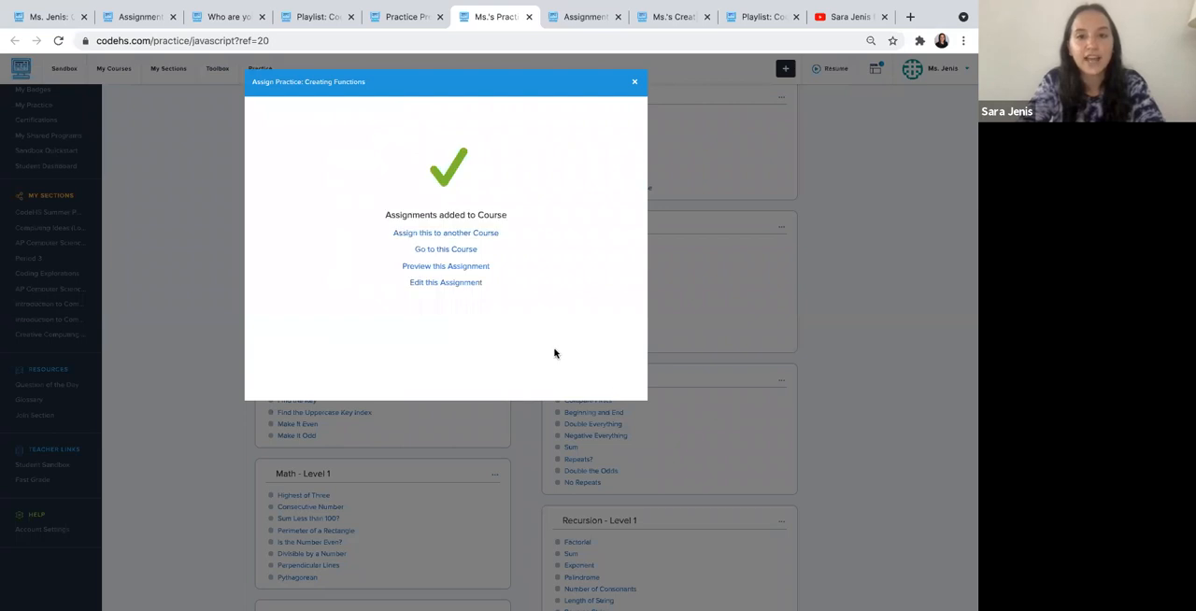
- Open the course and check where the Creating Functions problem and the Basics - Level 1 module were placed
{"action": "left_click", "coordinate": [447, 251], "text": "super"}
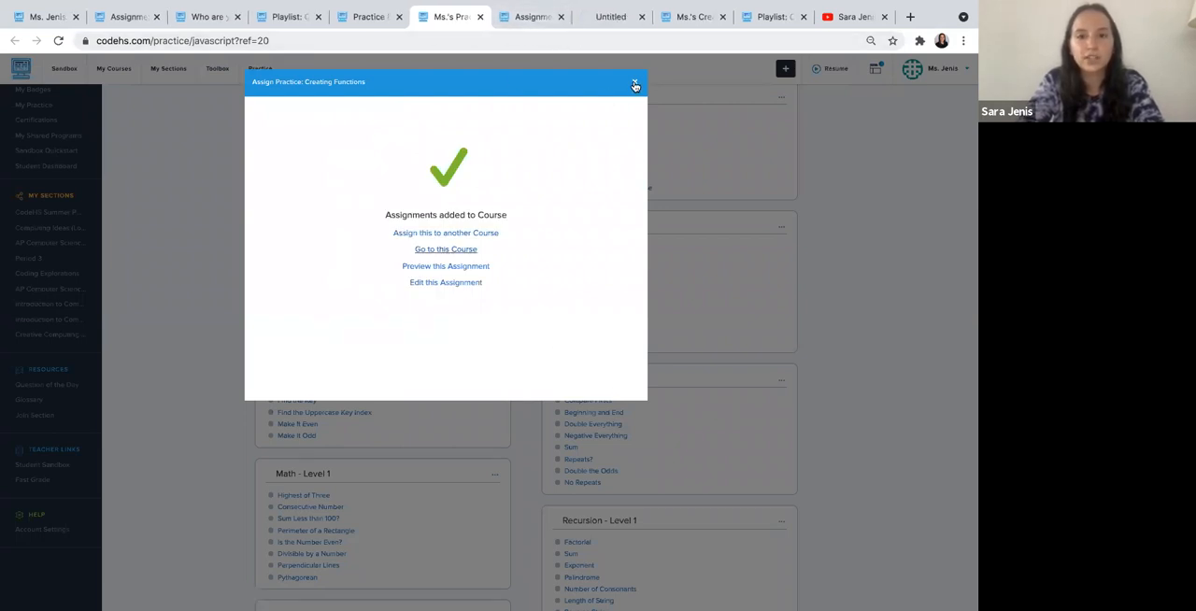
{"action": "left_click", "coordinate": [634, 85]}
{"action": "left_click", "coordinate": [595, 18]}
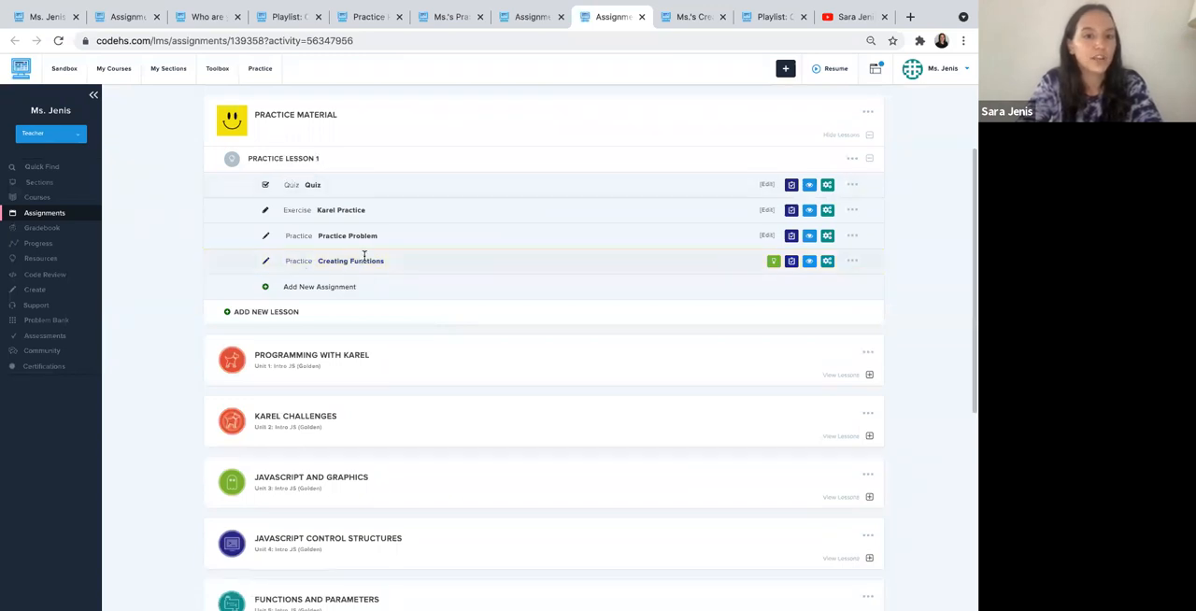
{"action": "scroll", "coordinate": [405, 312], "scroll_direction": "down", "scroll_amount": 5}
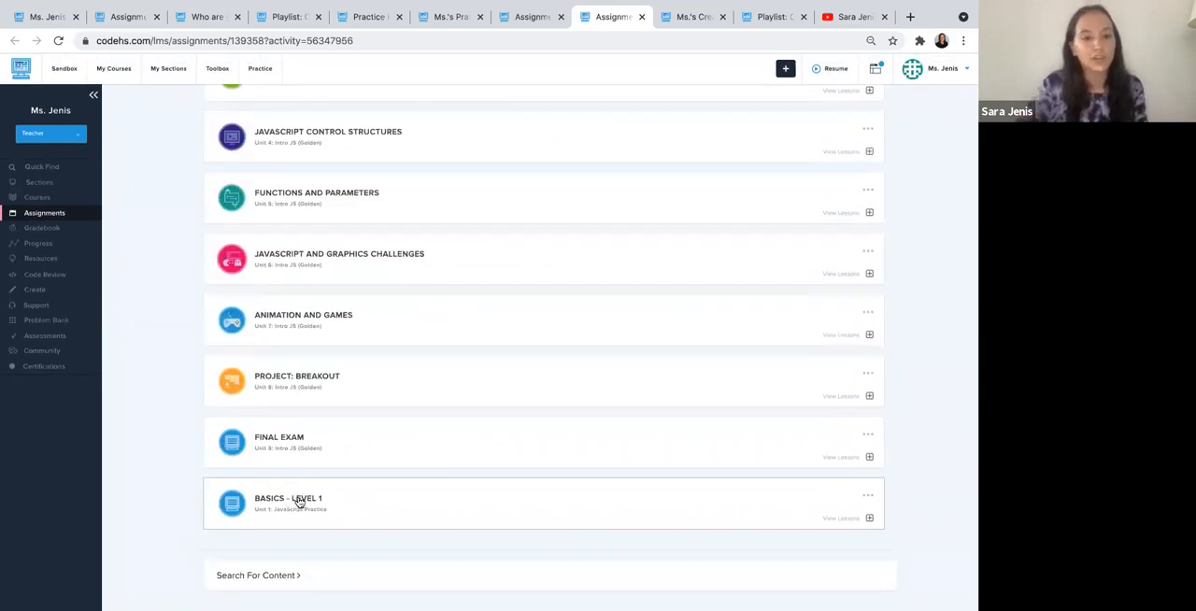
{"action": "scroll", "coordinate": [299, 502], "scroll_direction": "up", "scroll_amount": 6}
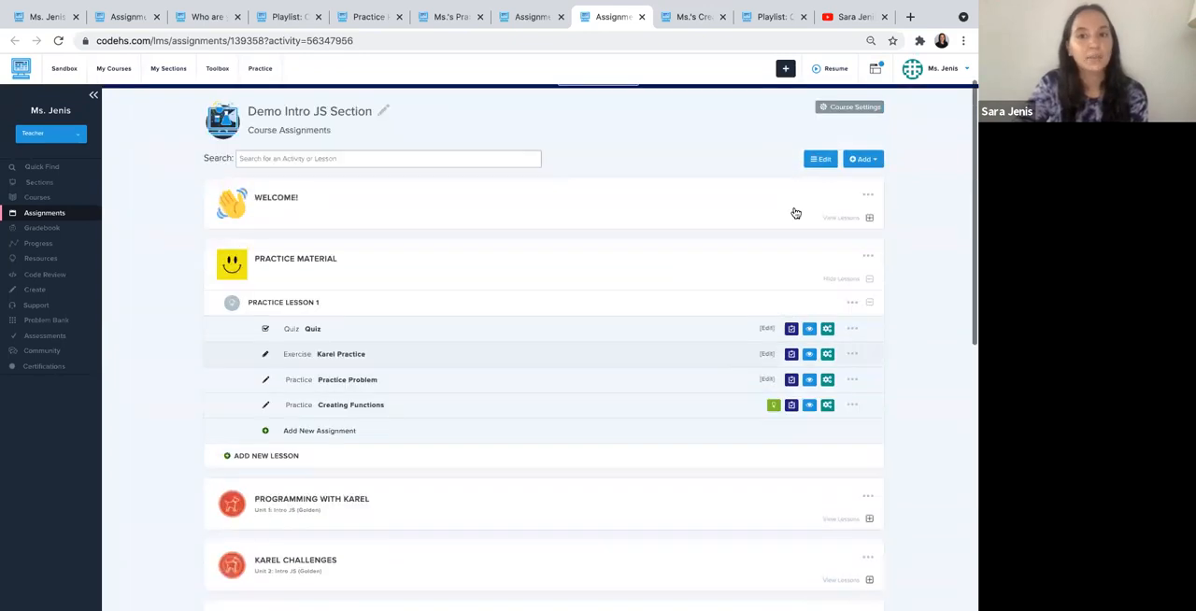
- Reorder the course modules so that Basics - Level 1 sits directly below Practice Material, and finish editing
{"action": "left_click", "coordinate": [823, 179]}
{"action": "scroll", "coordinate": [701, 372], "scroll_direction": "down", "scroll_amount": 5}
{"action": "left_click_drag", "start_coordinate": [299, 505], "coordinate": [304, 280]}
{"action": "scroll", "coordinate": [321, 352], "scroll_direction": "up", "scroll_amount": 5}
{"action": "left_click", "coordinate": [818, 122]}
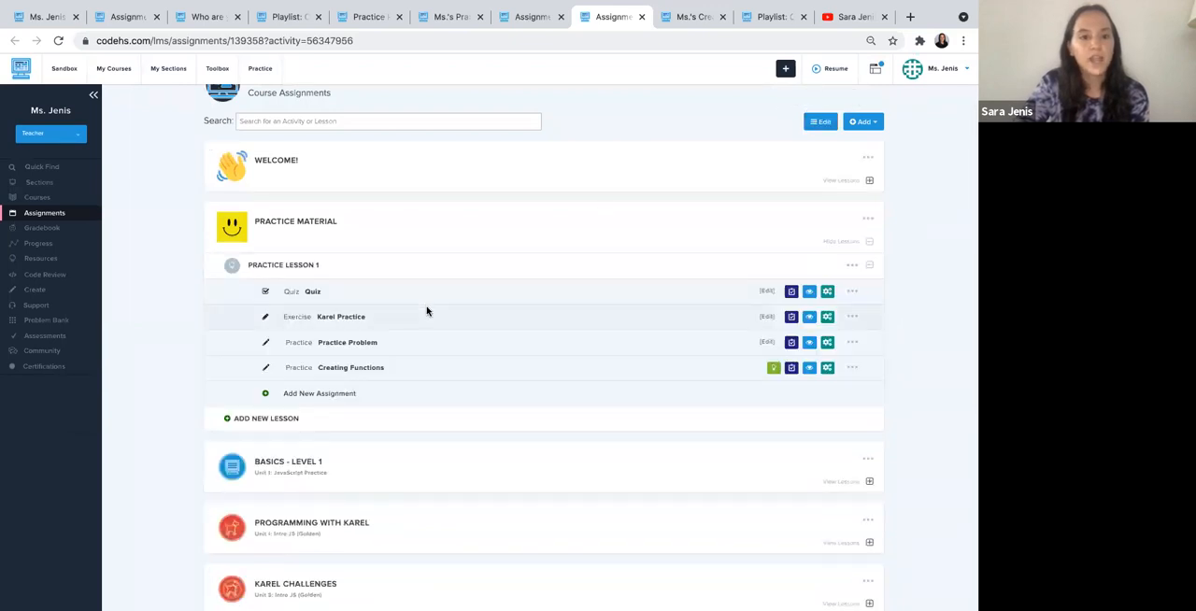
- Expand the Basics - Level 1 module and move its Basics - Level 1 lesson into the Practice Material module
{"action": "scroll", "coordinate": [393, 374], "scroll_direction": "down", "scroll_amount": 1}
{"action": "left_click", "coordinate": [355, 424]}
{"action": "scroll", "coordinate": [356, 427], "scroll_direction": "down", "scroll_amount": 1}
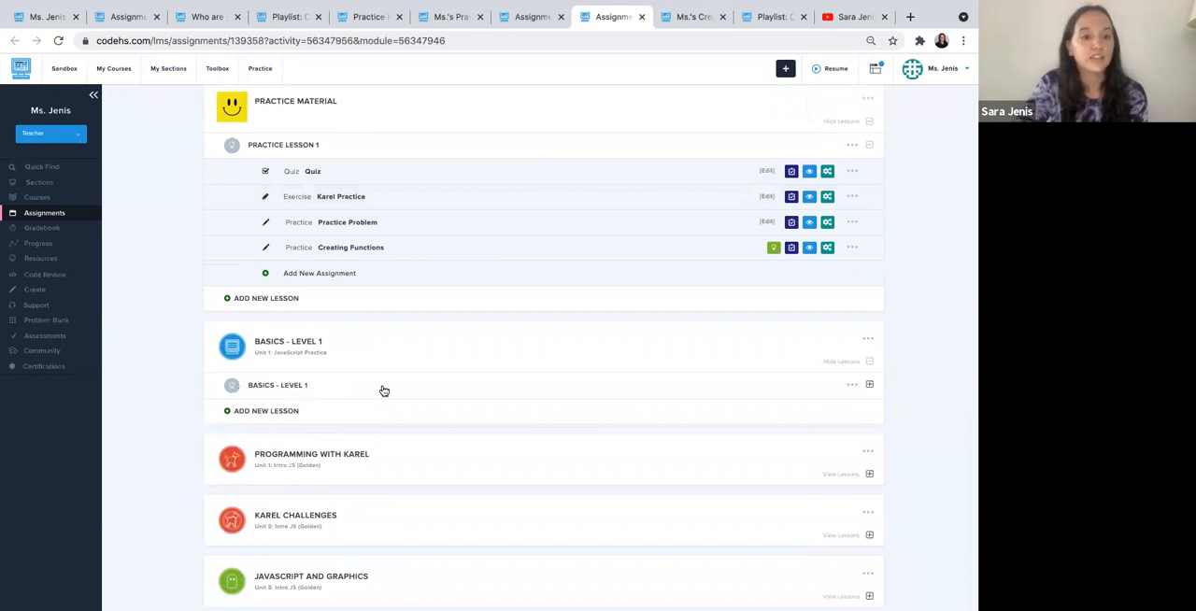
{"action": "left_click", "coordinate": [852, 387]}
{"action": "left_click", "coordinate": [809, 435]}
{"action": "left_click", "coordinate": [462, 138]}
{"action": "left_click", "coordinate": [458, 175]}
{"action": "left_click", "coordinate": [560, 137]}
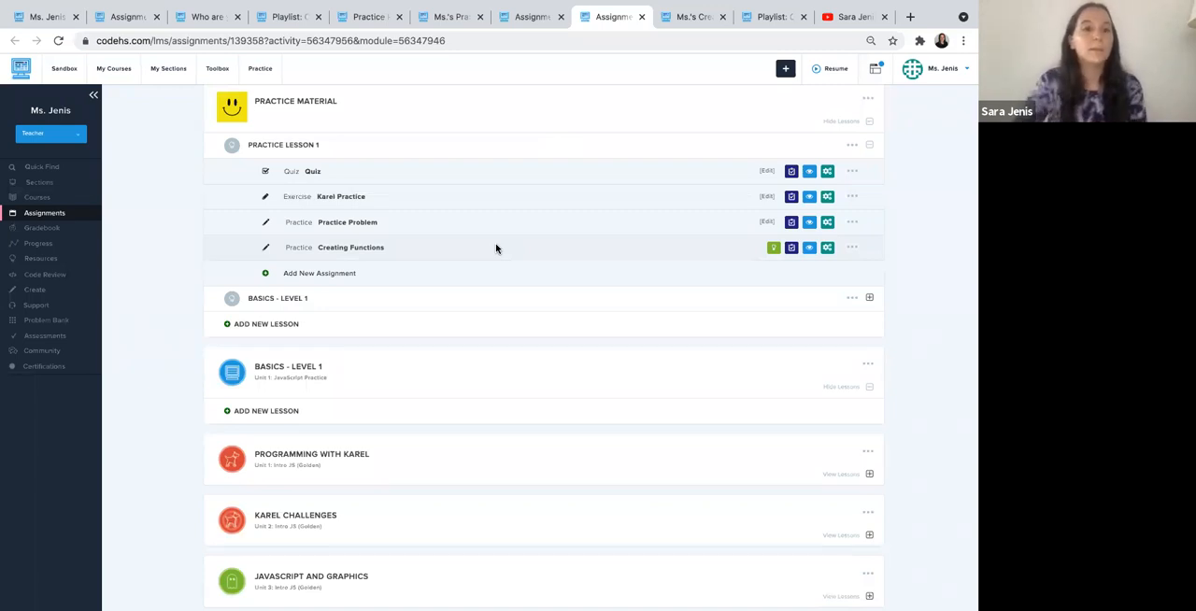
- Collapse Practice Lesson 1 and remove the empty Basics - Level 1 module from the course
{"action": "left_click", "coordinate": [332, 152]}
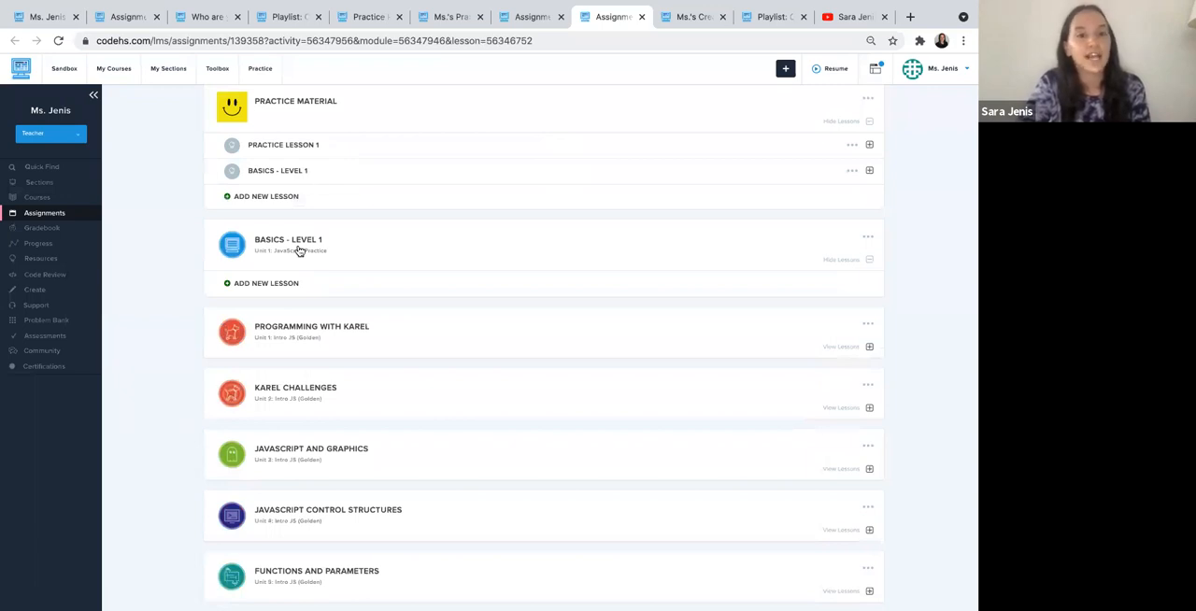
{"action": "left_click", "coordinate": [867, 239]}
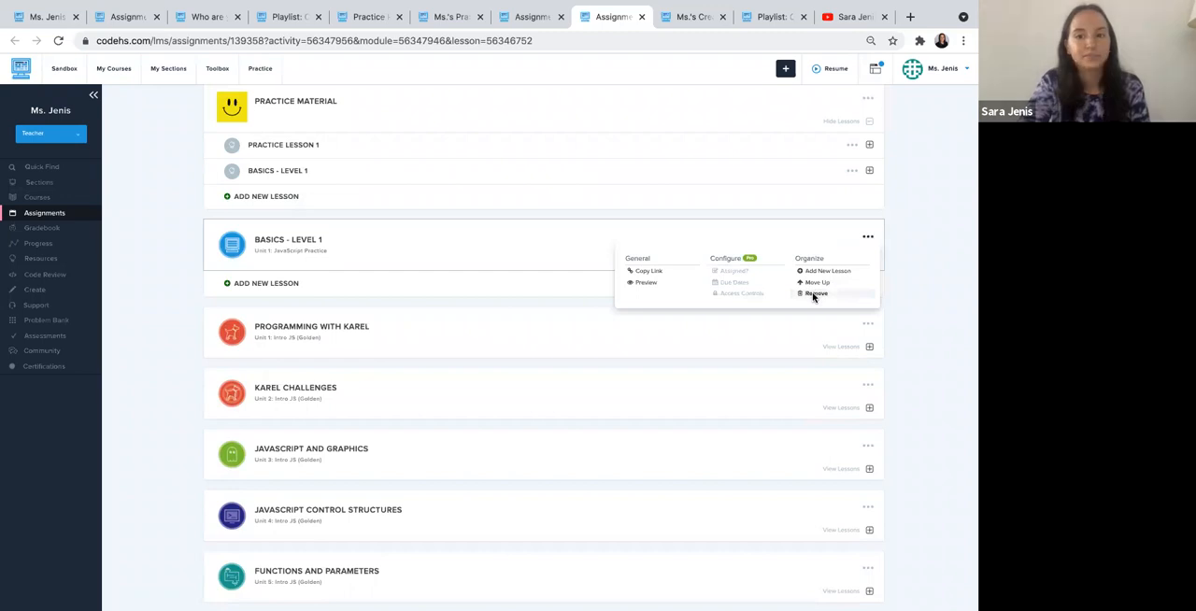
{"action": "left_click", "coordinate": [813, 294]}
{"action": "left_click", "coordinate": [512, 186]}
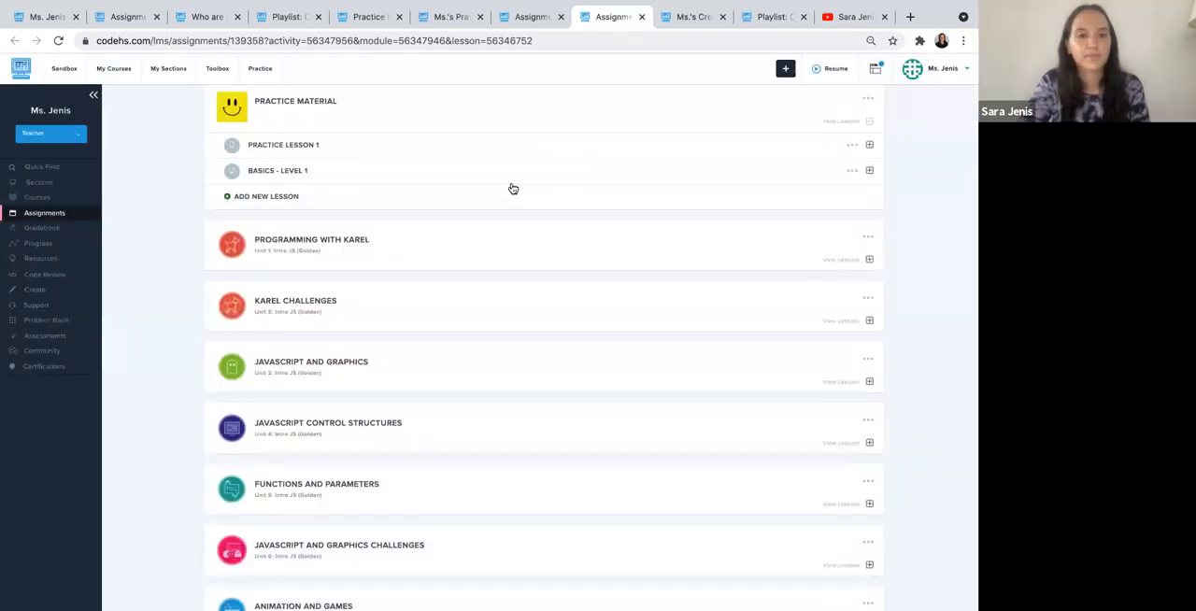
- Expand the Practice Material module in the Demo Intro JS Section course to show its lessons
{"action": "scroll", "coordinate": [886, 150], "scroll_direction": "up", "scroll_amount": 2}
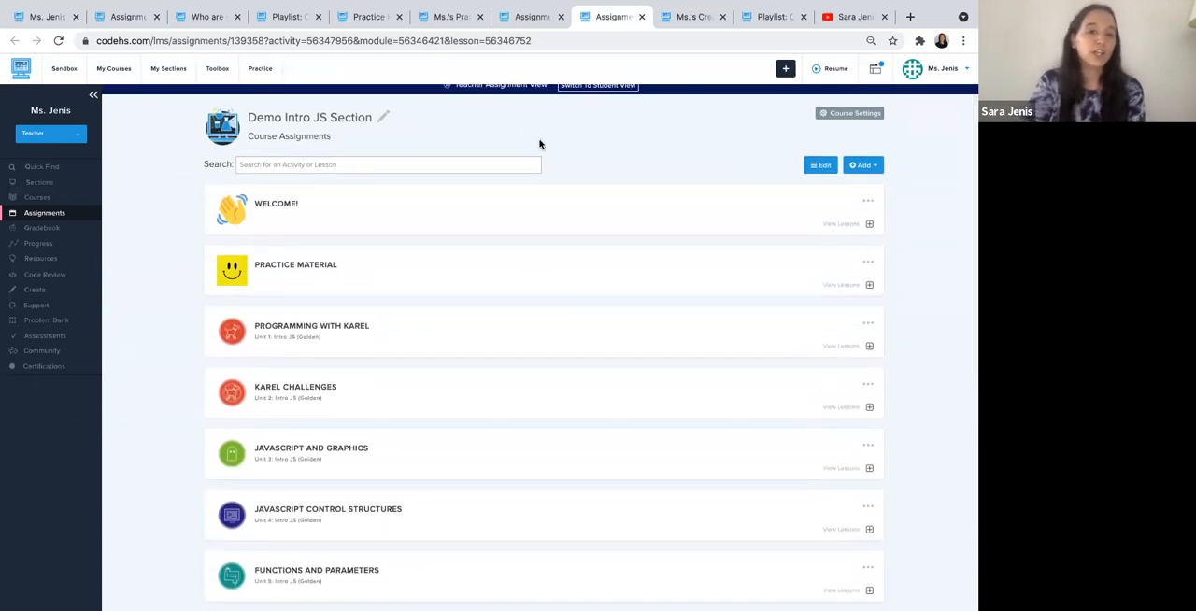
{"action": "left_click", "coordinate": [483, 269]}
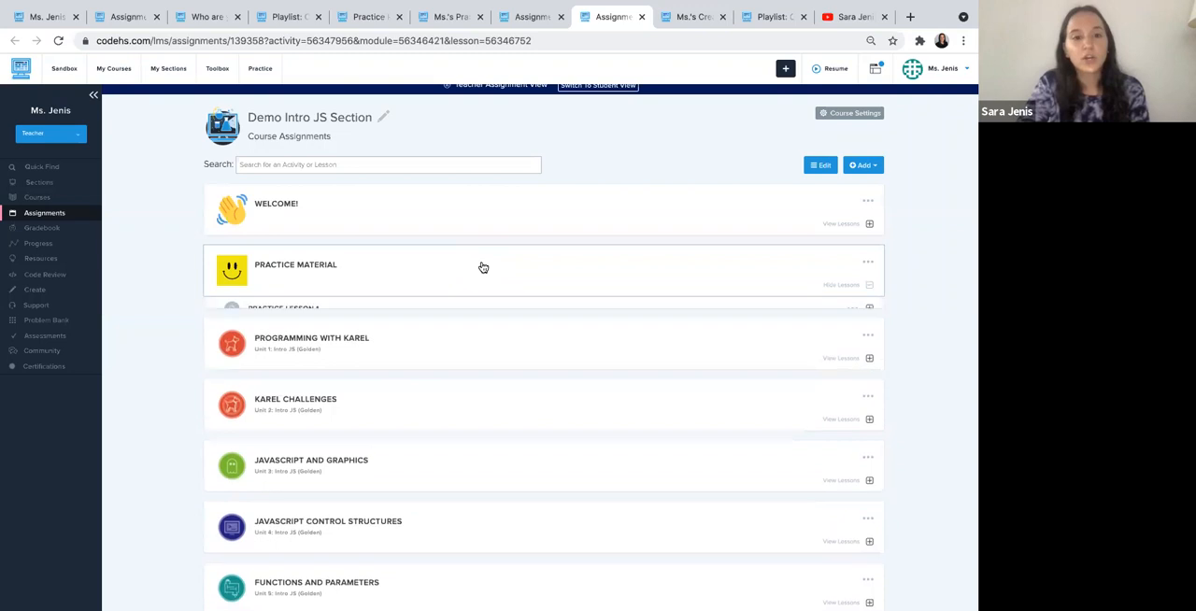
{"action": "scroll", "coordinate": [483, 268], "scroll_direction": "up", "scroll_amount": 1}
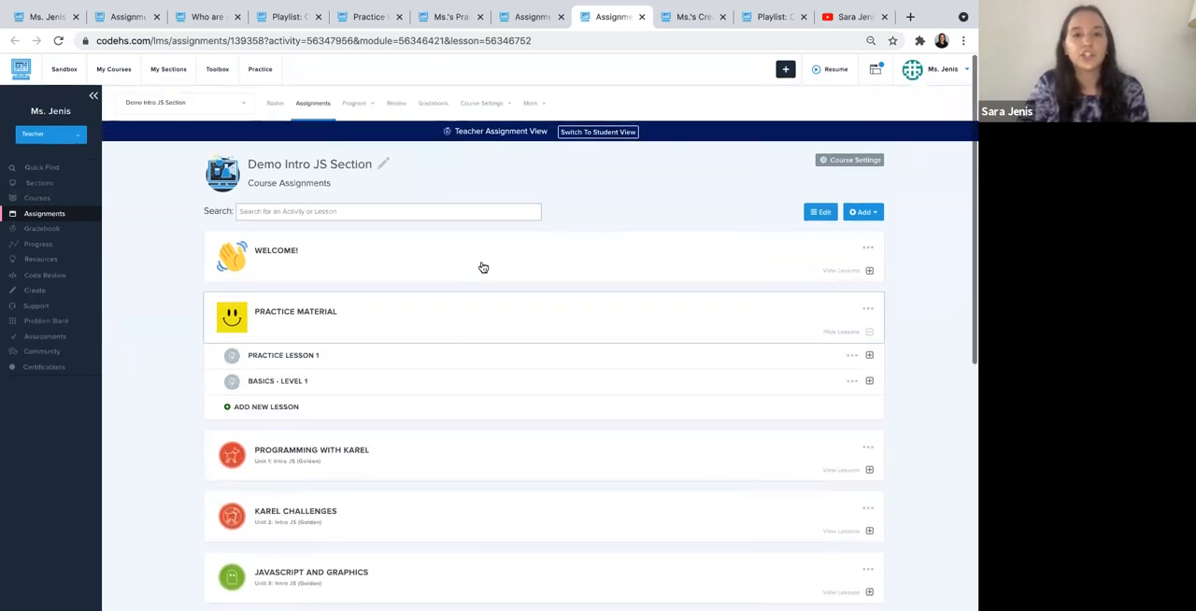
- Look over the available course settings, including Due Date + Access Controls, without changing any of them
{"action": "left_click", "coordinate": [480, 102]}
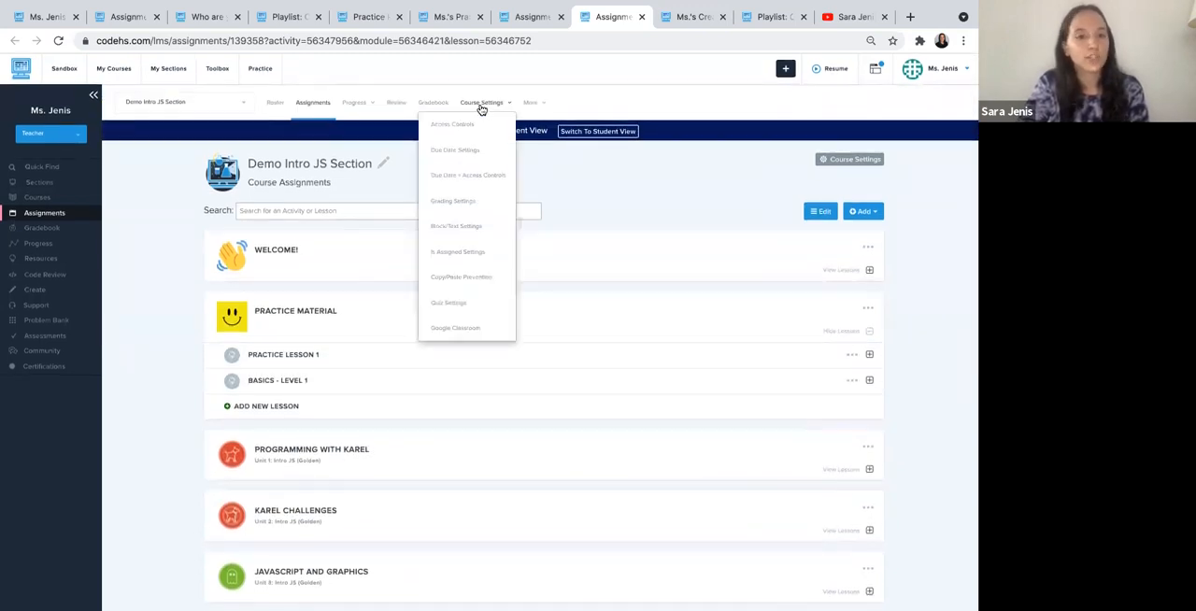
{"action": "left_click", "coordinate": [488, 184]}
{"action": "scroll", "coordinate": [373, 234], "scroll_direction": "down", "scroll_amount": 1}
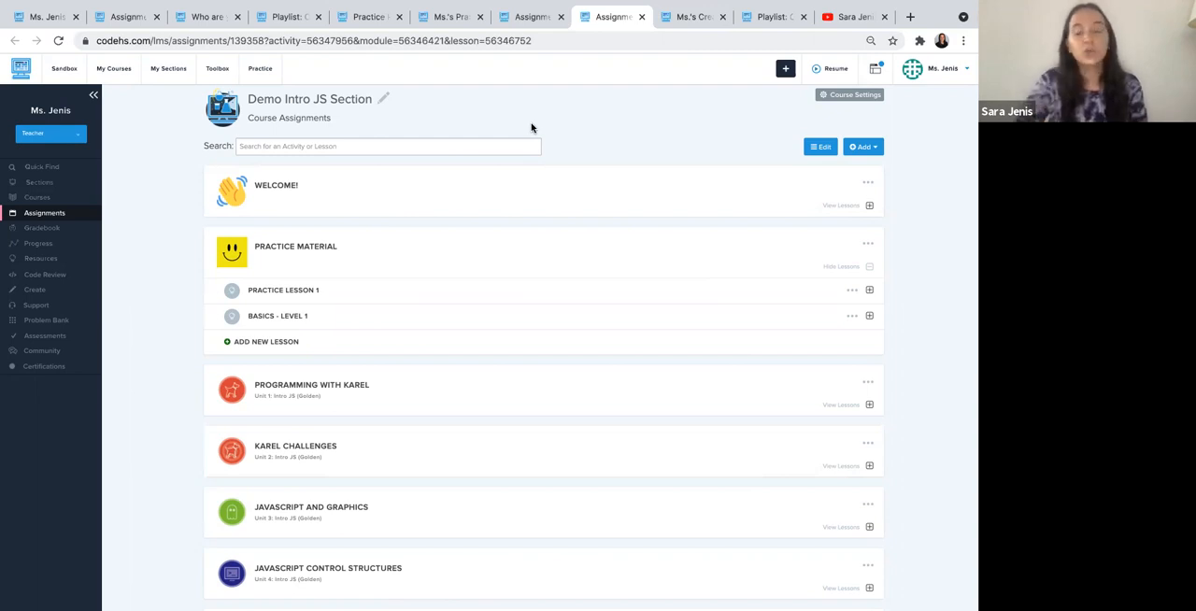
{"action": "scroll", "coordinate": [427, 259], "scroll_direction": "up", "scroll_amount": 2}
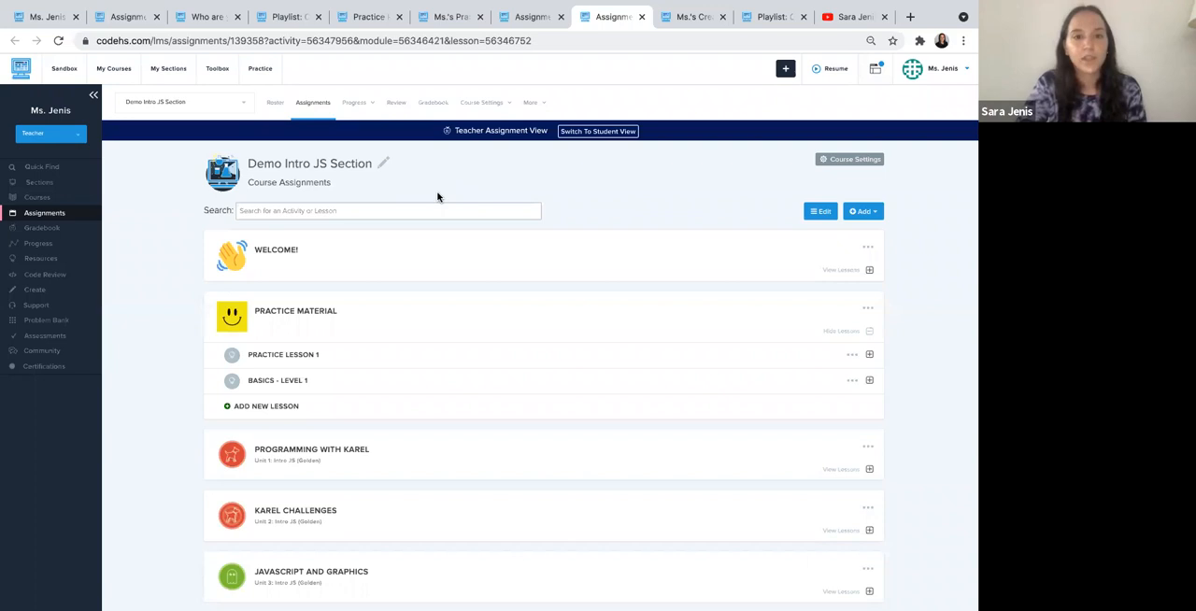
{"action": "scroll", "coordinate": [438, 196], "scroll_direction": "down", "scroll_amount": 1}
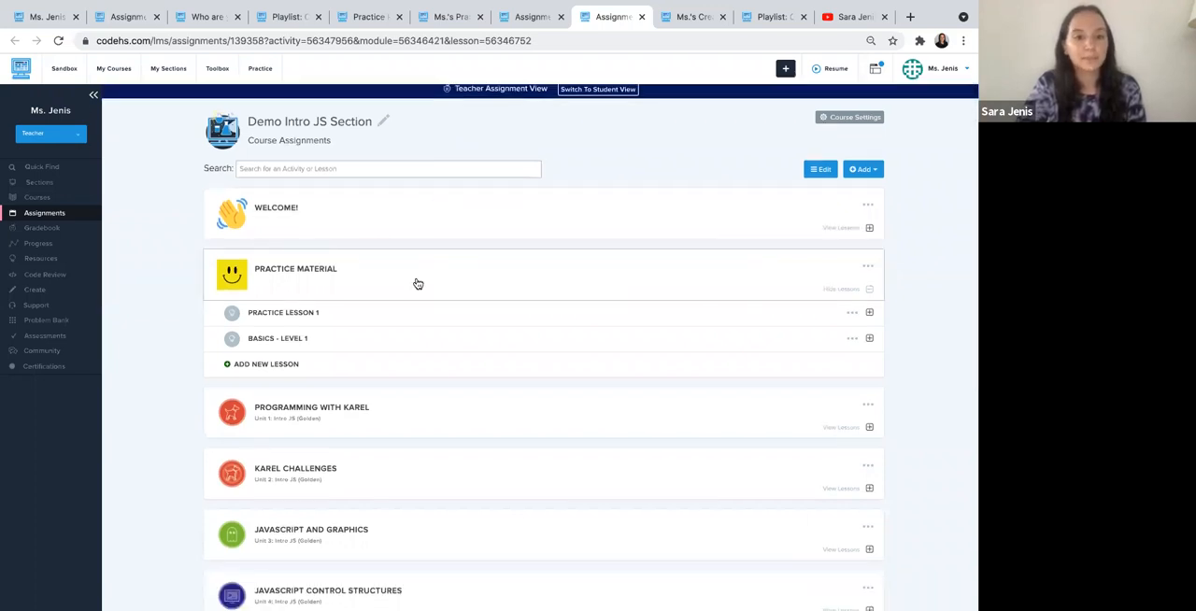
- Expand Practice Lesson 1 in the Practice Material module and start creating a new assignment in it
{"action": "left_click", "coordinate": [282, 321]}
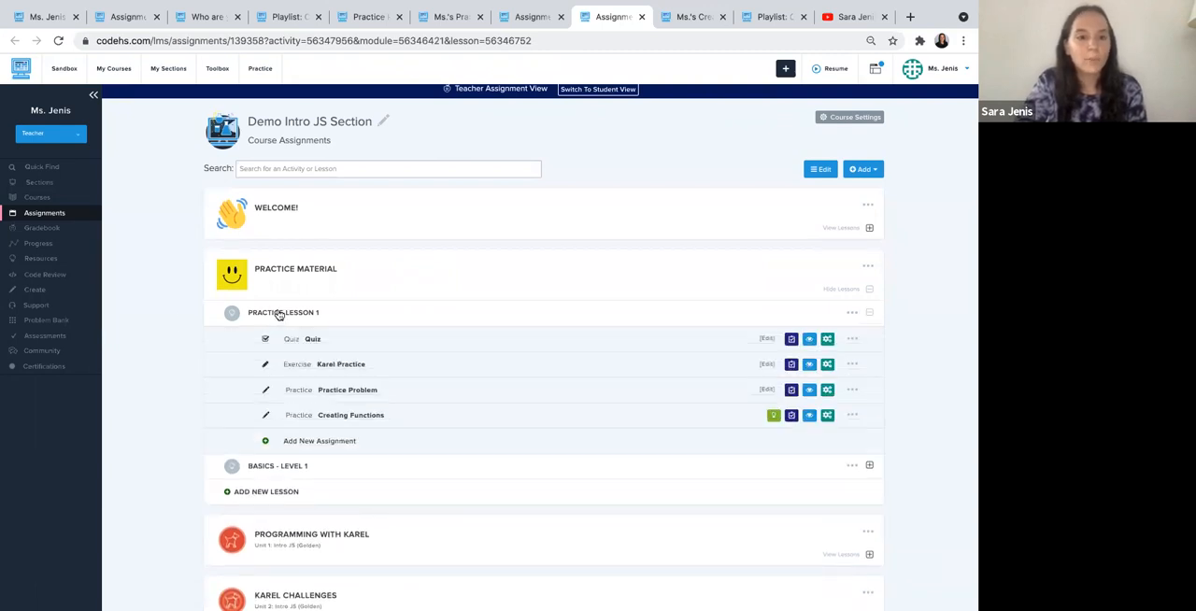
{"action": "scroll", "coordinate": [285, 304], "scroll_direction": "down", "scroll_amount": 1}
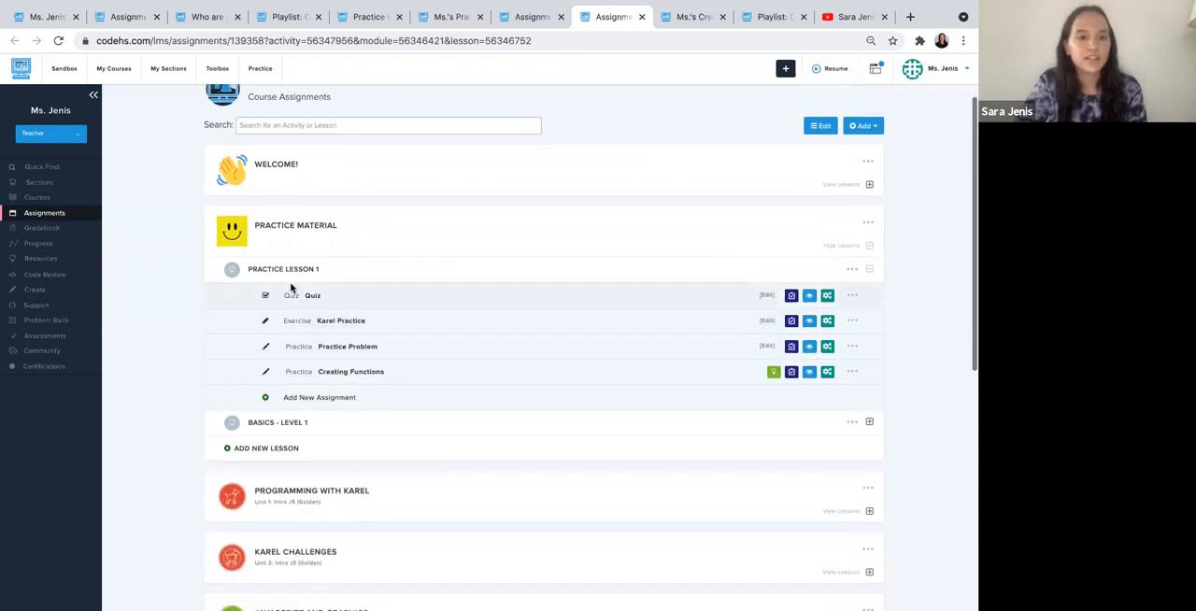
{"action": "scroll", "coordinate": [313, 392], "scroll_direction": "down", "scroll_amount": 1}
{"action": "left_click", "coordinate": [308, 385]}
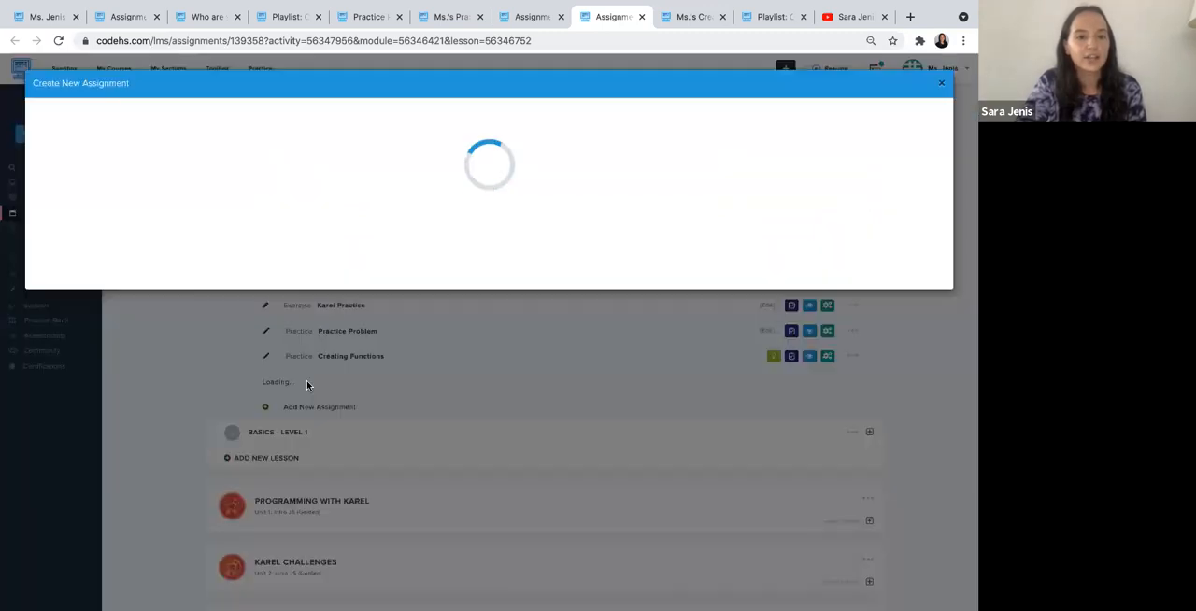
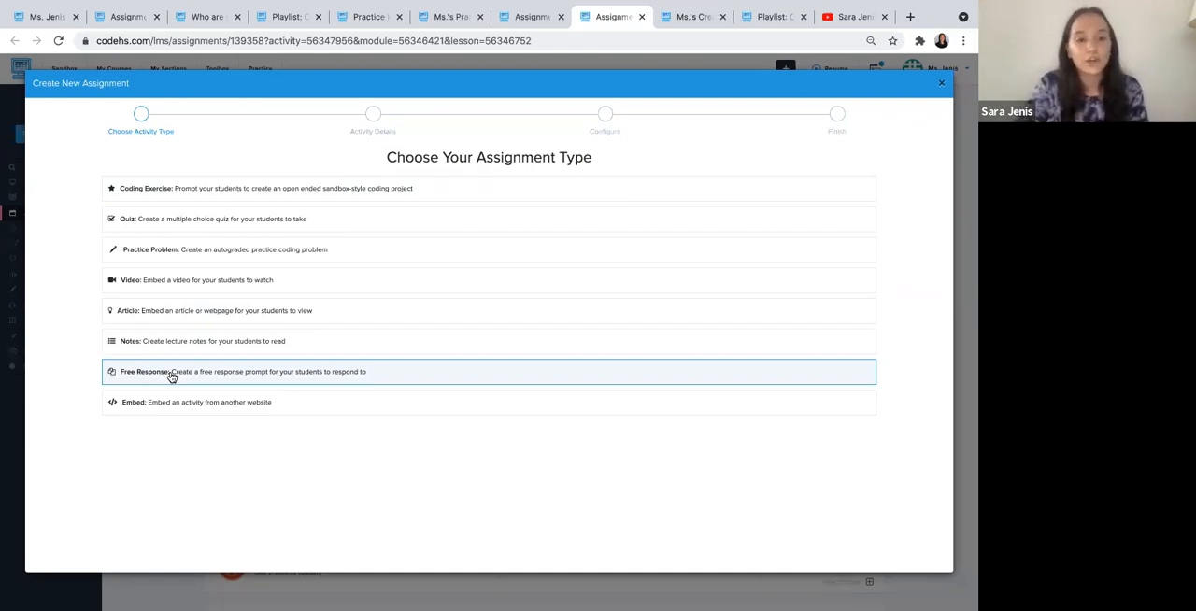
- Create a plain-text Free Response assignment titled "Do Now" in Practice Lesson 1, leaving the prompt blank
{"action": "left_click", "coordinate": [172, 377]}
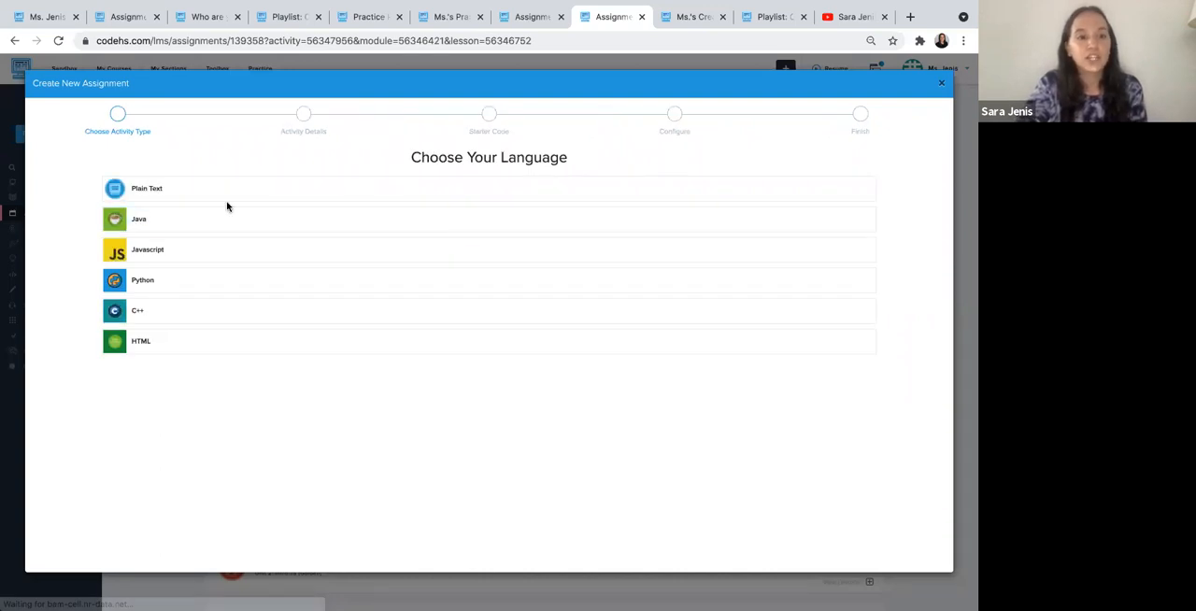
{"action": "left_click", "coordinate": [182, 196]}
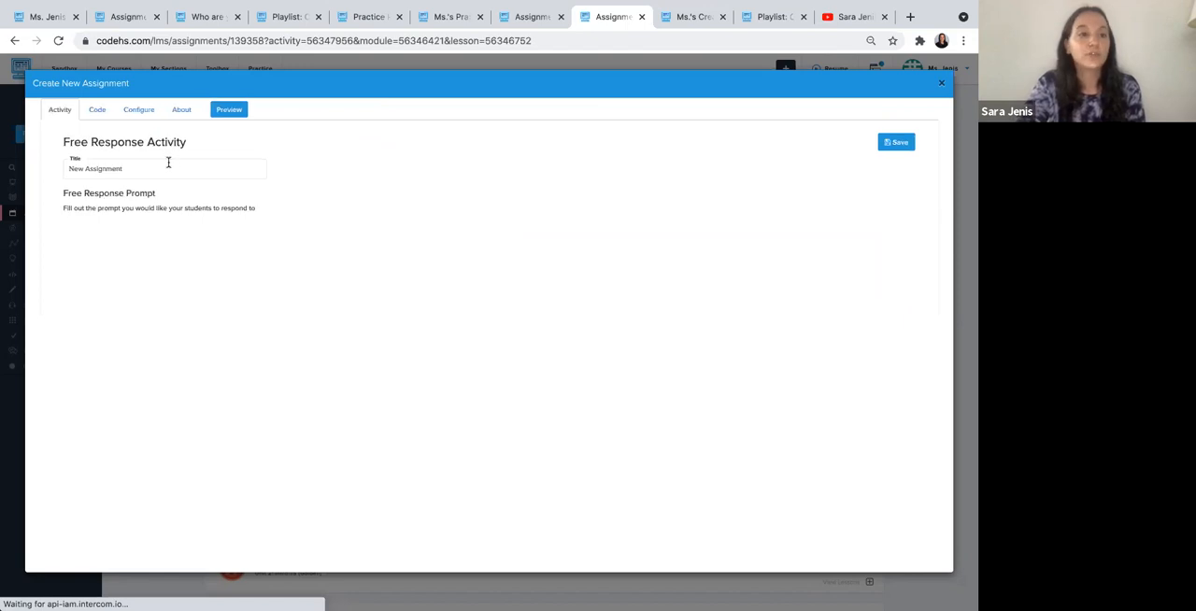
{"action": "triple_click", "coordinate": [159, 165]}
{"action": "type", "text": "Do Now"}
{"action": "left_click", "coordinate": [182, 295]}
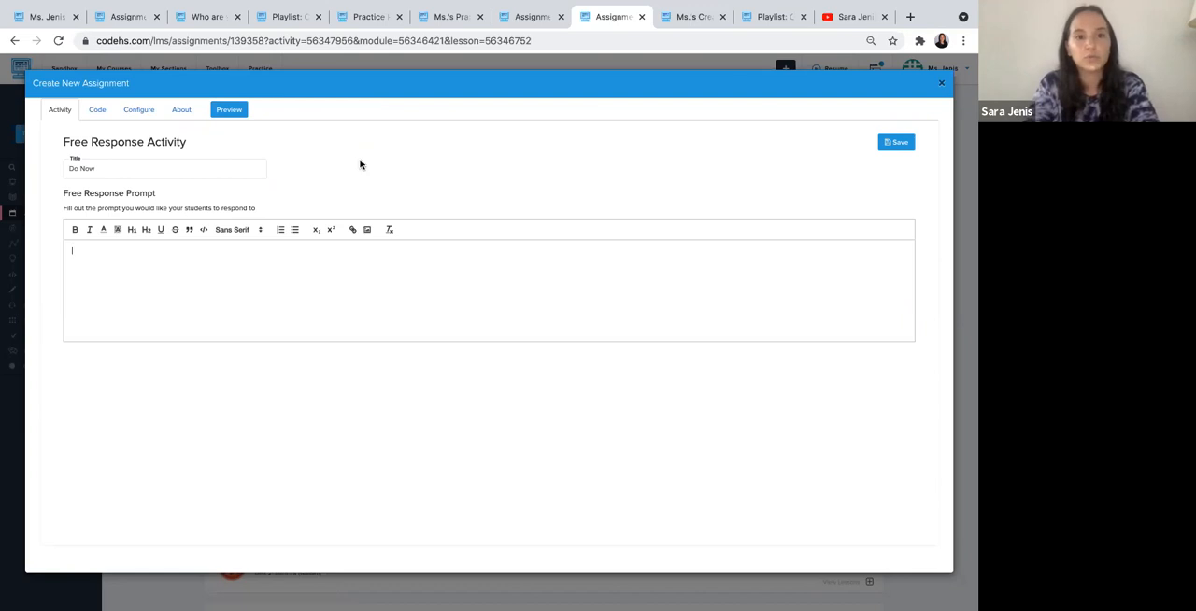
{"action": "left_click", "coordinate": [906, 141]}
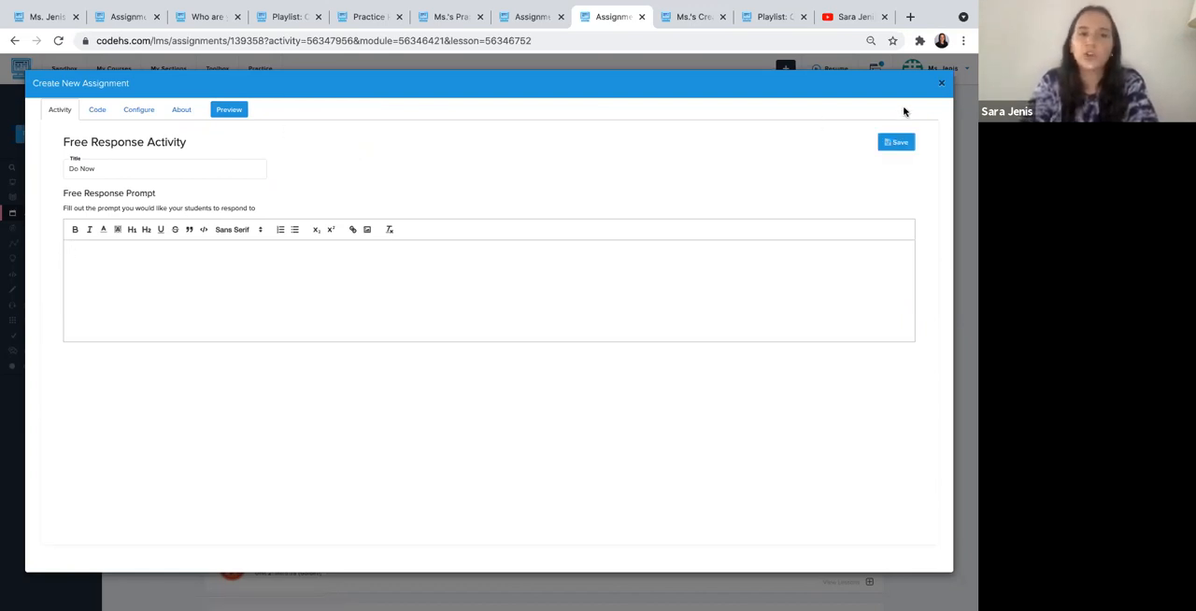
{"action": "left_click", "coordinate": [944, 86]}
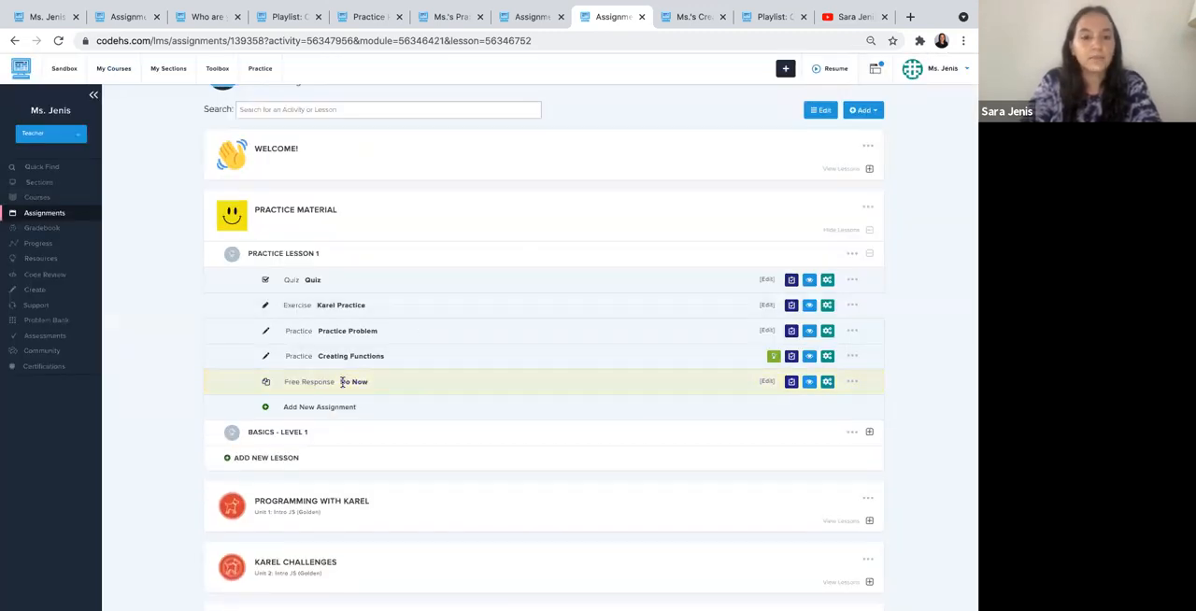
- Review the Do Now assignment's configuration options and activity details without changing them
{"action": "left_click", "coordinate": [767, 381]}
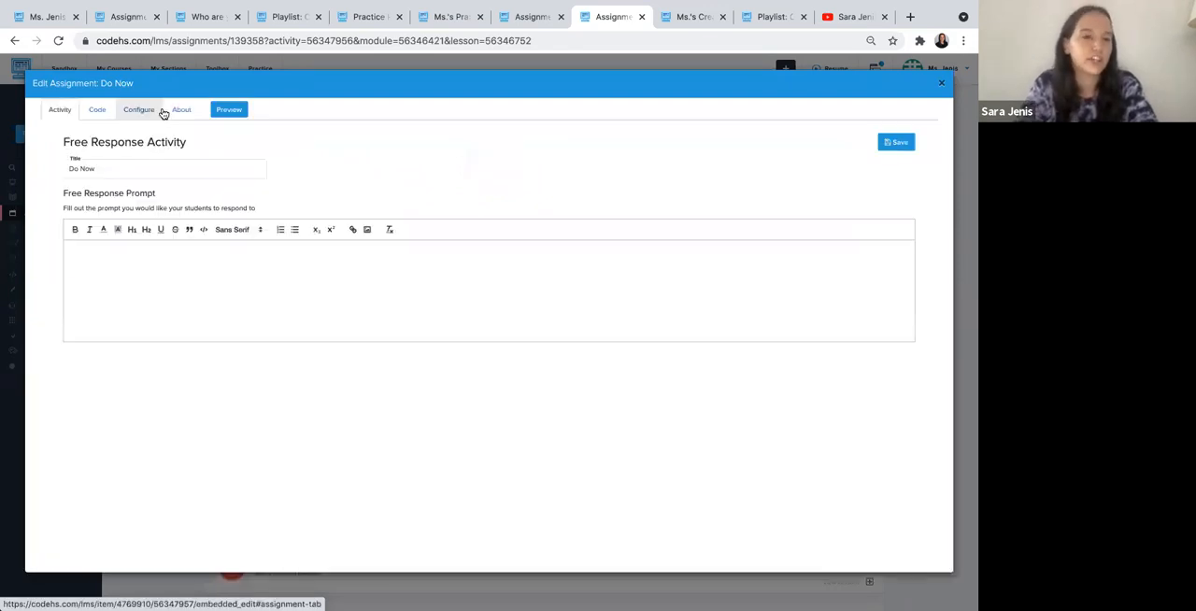
{"action": "left_click", "coordinate": [161, 111]}
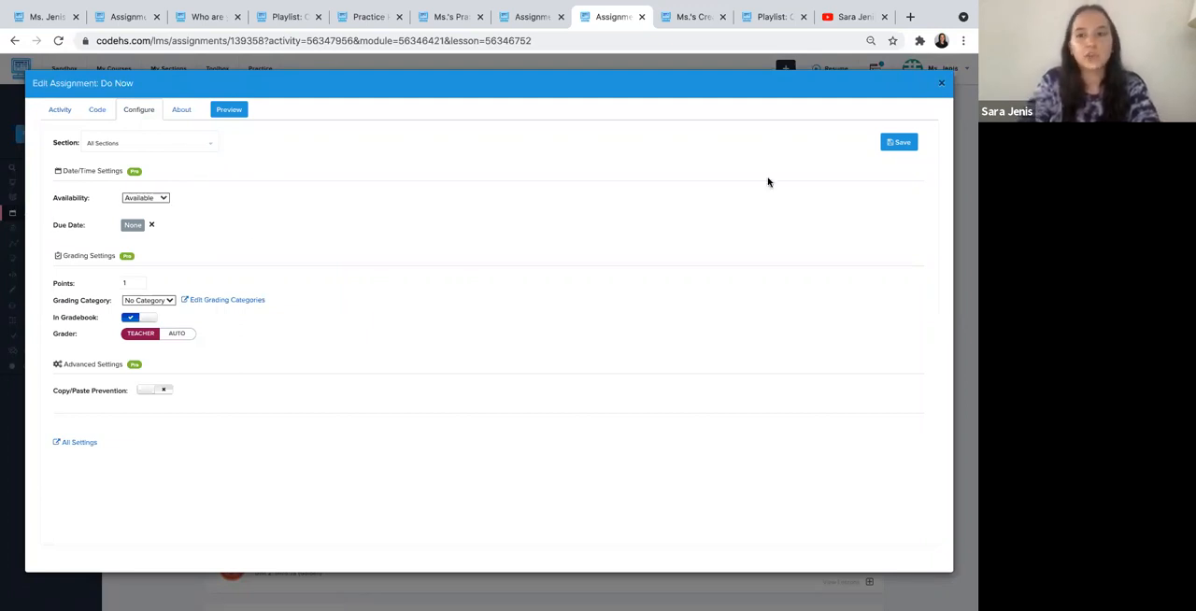
{"action": "left_click", "coordinate": [58, 109]}
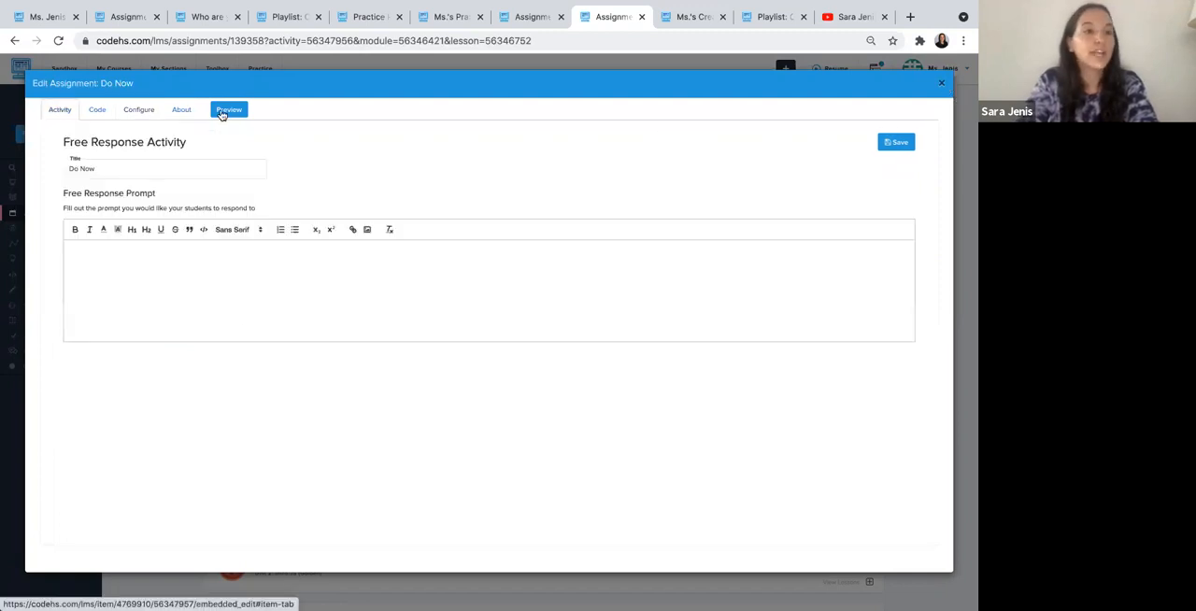
{"action": "left_click", "coordinate": [943, 86]}
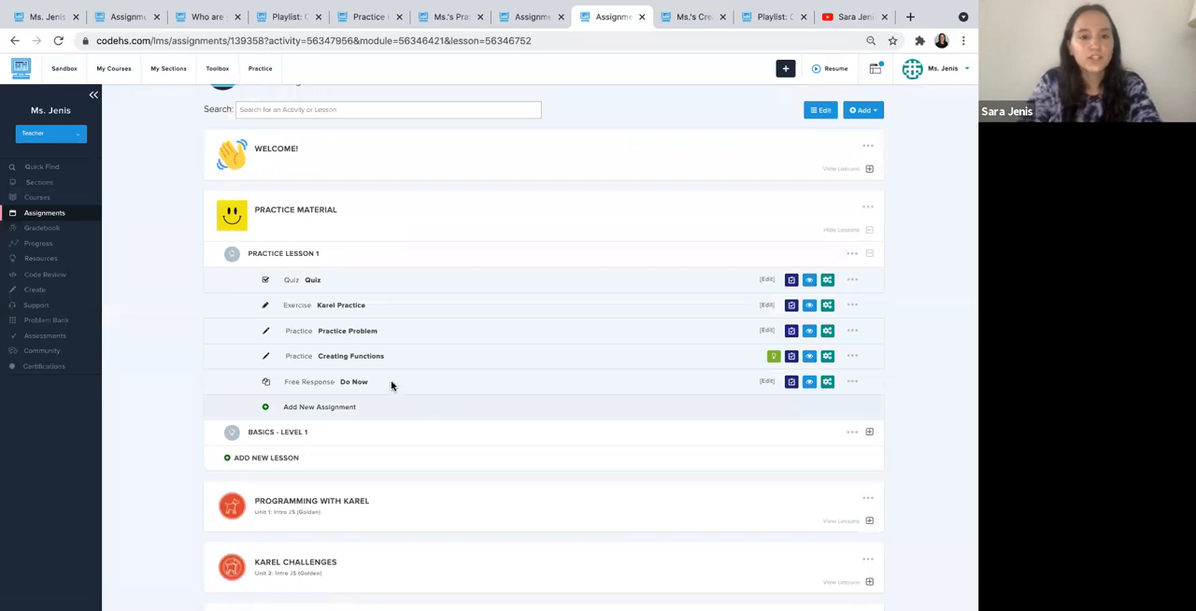
- Move the Do Now assignment up to the first position in Practice Lesson 1
{"action": "left_click", "coordinate": [852, 381]}
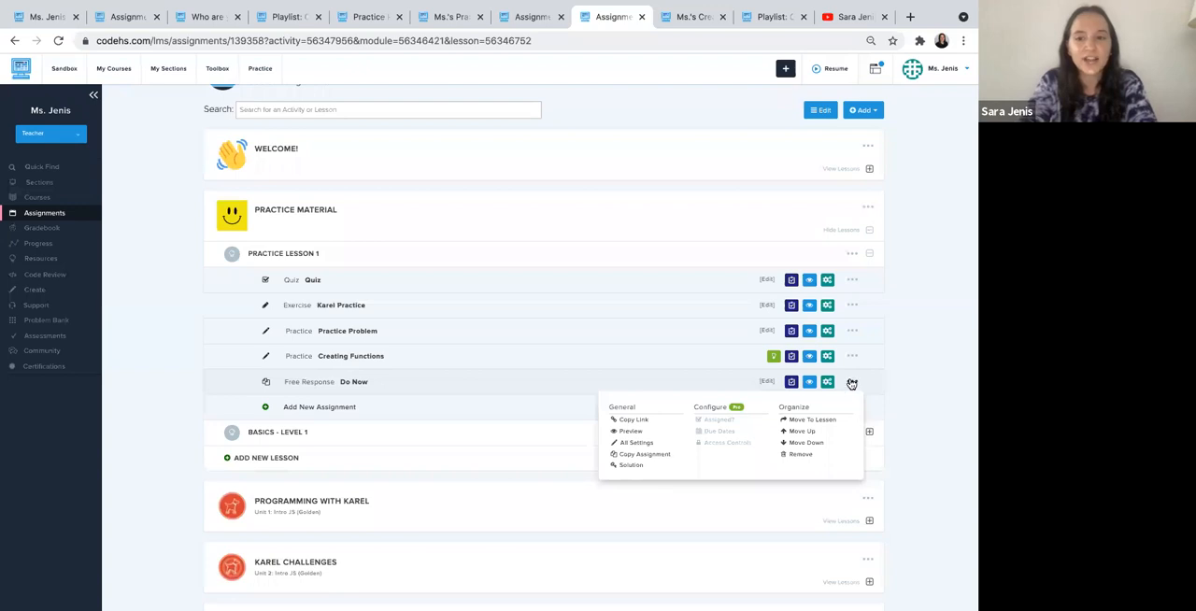
{"action": "left_click", "coordinate": [803, 431]}
{"action": "left_click", "coordinate": [799, 407]}
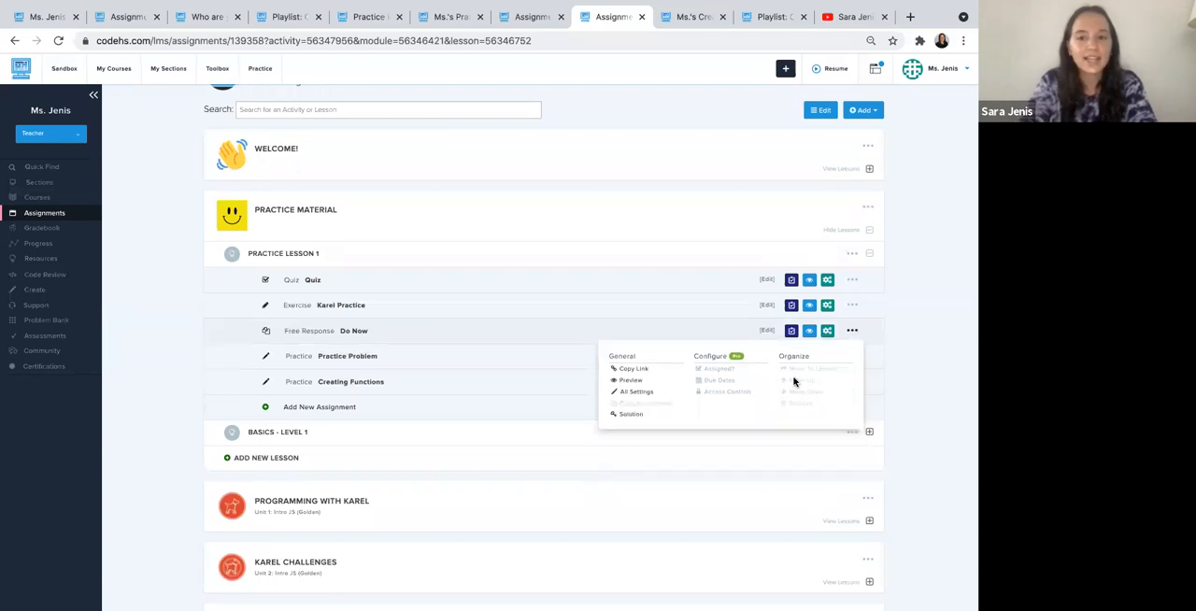
{"action": "left_click", "coordinate": [795, 383]}
{"action": "left_click", "coordinate": [793, 356]}
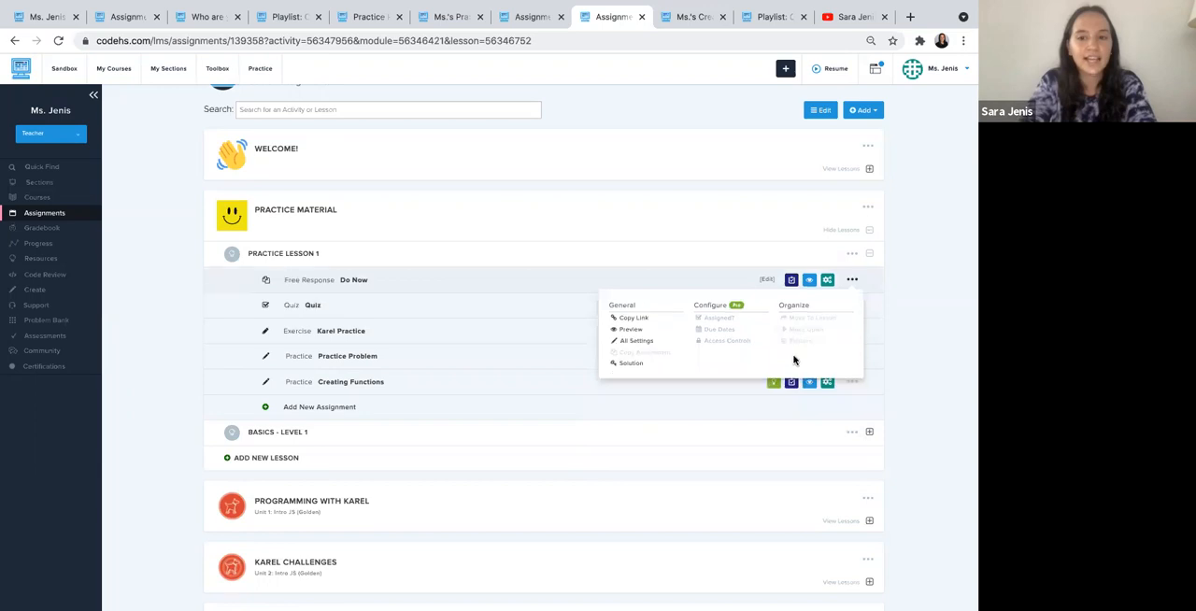
{"action": "left_click", "coordinate": [133, 368]}
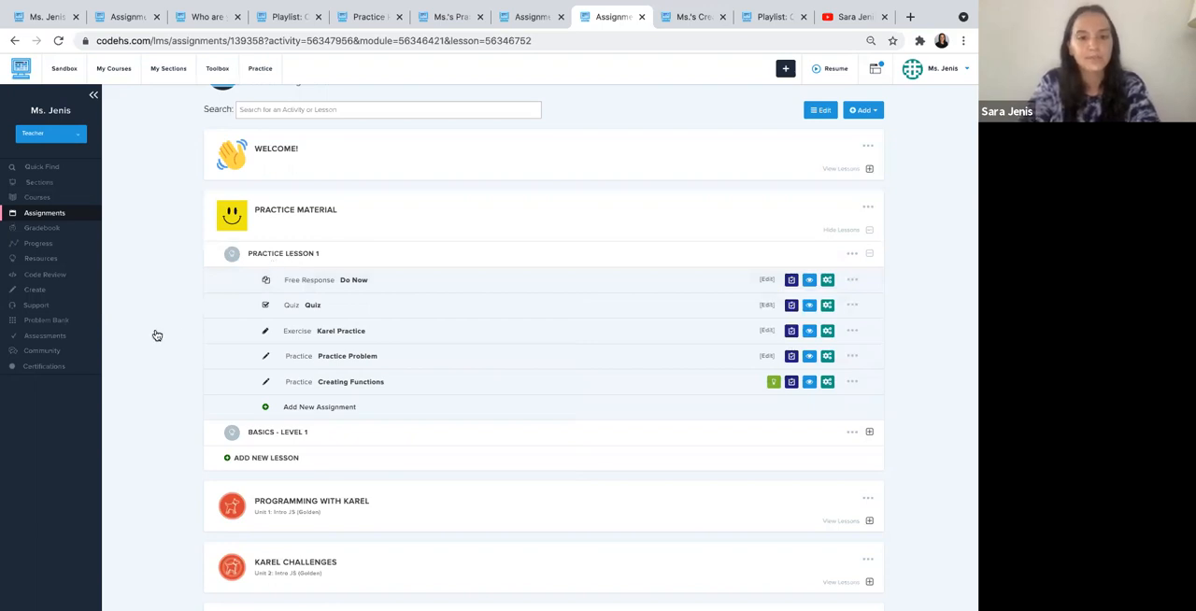
- Add an Embed assignment titled "Google Slides" to Practice Lesson 1, leaving the embed code and description empty
{"action": "left_click", "coordinate": [327, 409]}
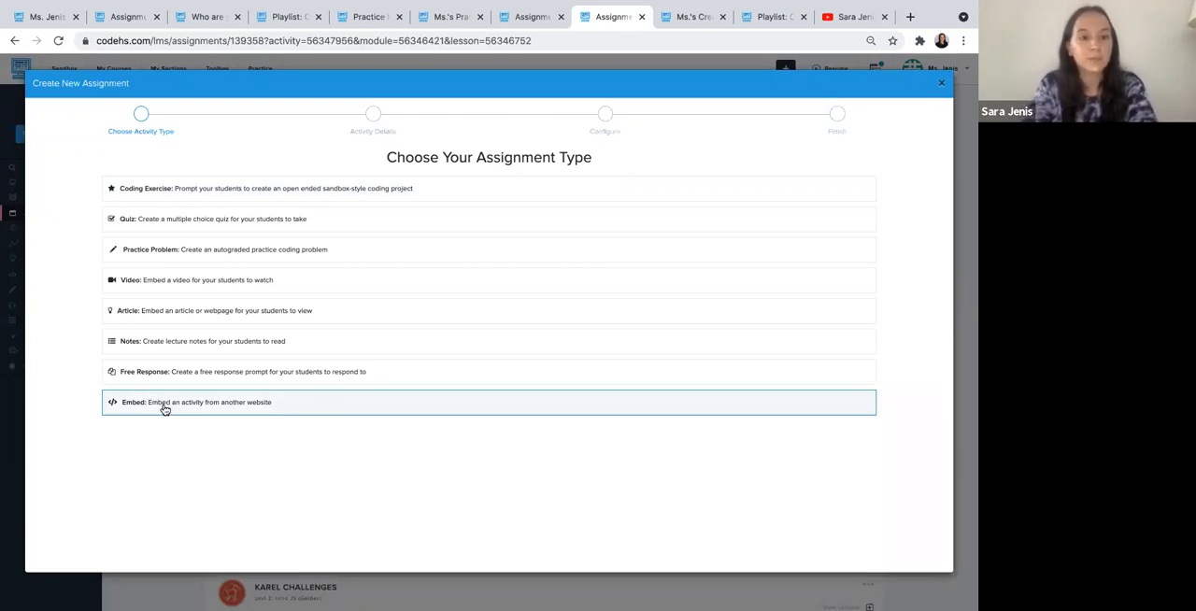
{"action": "left_click", "coordinate": [164, 408]}
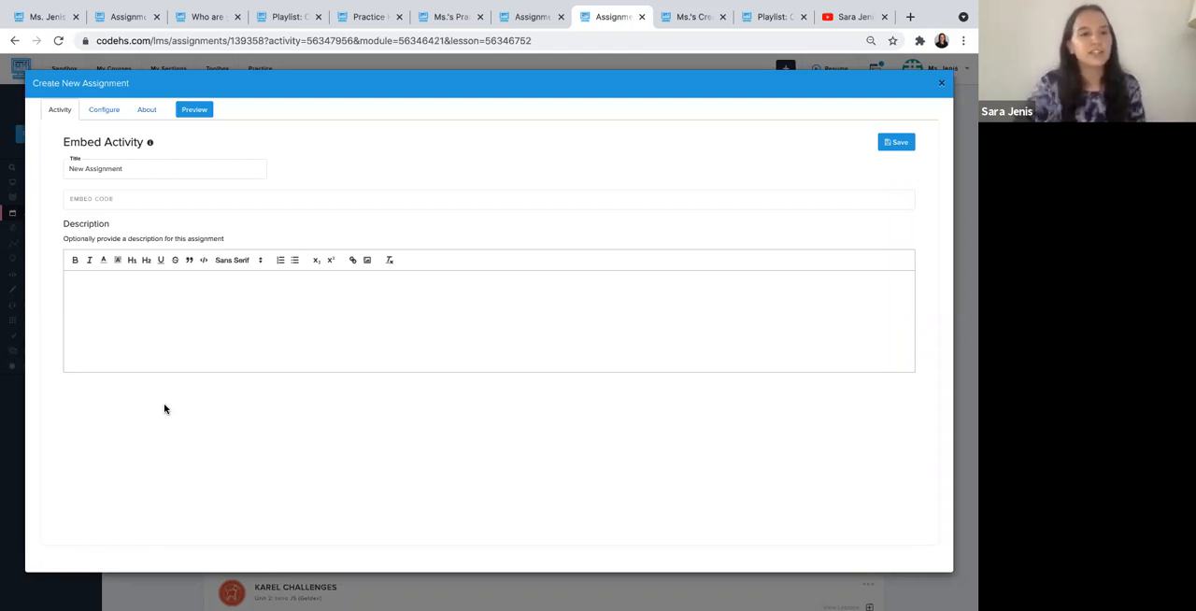
{"action": "triple_click", "coordinate": [133, 166]}
{"action": "type", "text": "Google Slides"}
{"action": "left_click", "coordinate": [112, 197]}
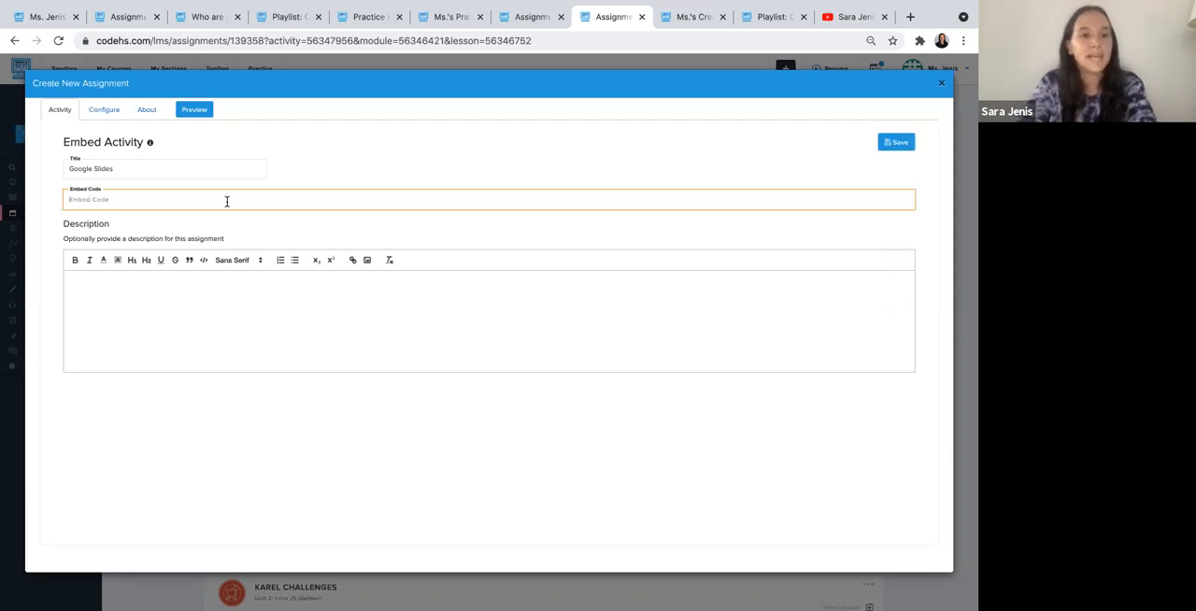
{"action": "left_click", "coordinate": [187, 324]}
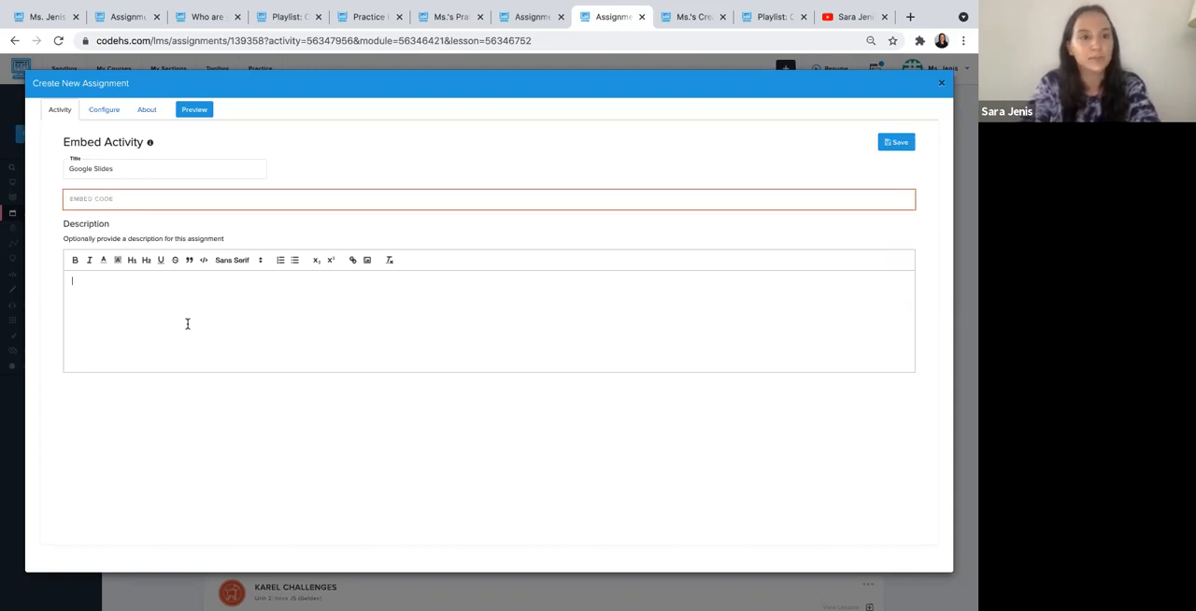
{"action": "left_click", "coordinate": [939, 84]}
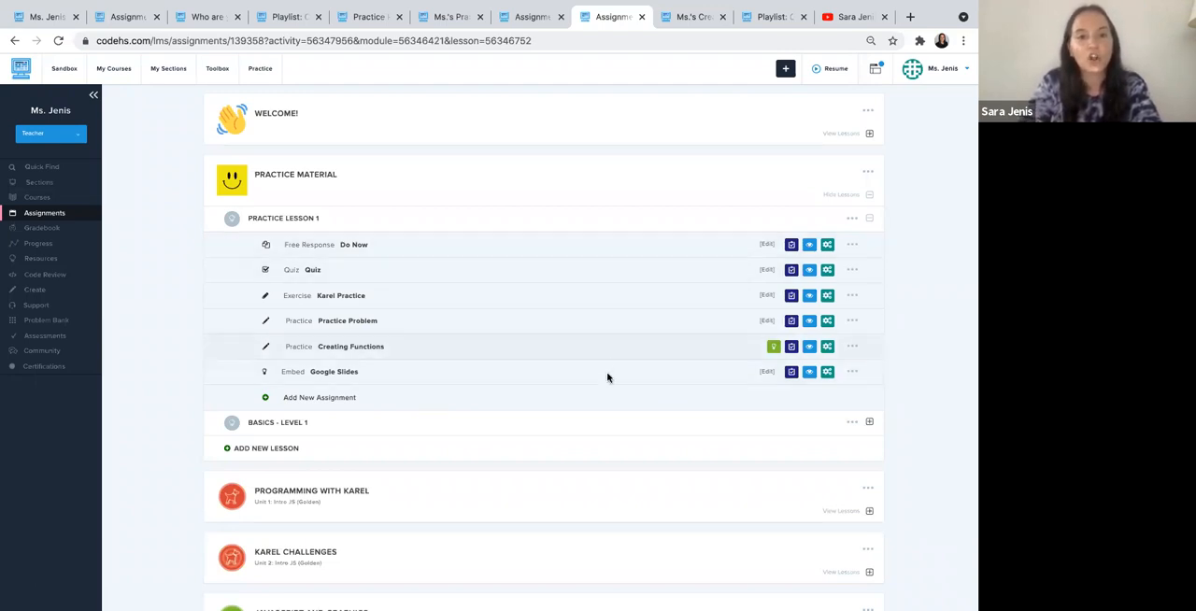
- Collapse Practice Lesson 1 and the Practice Material module in the course assignments list
{"action": "left_click", "coordinate": [573, 224]}
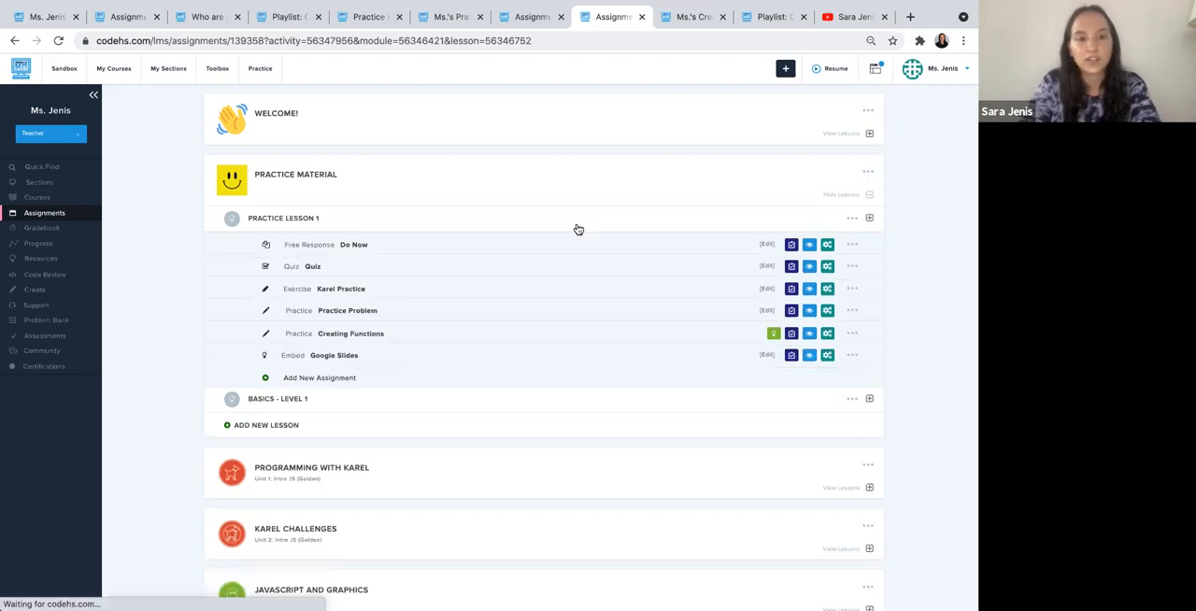
{"action": "left_click", "coordinate": [558, 202]}
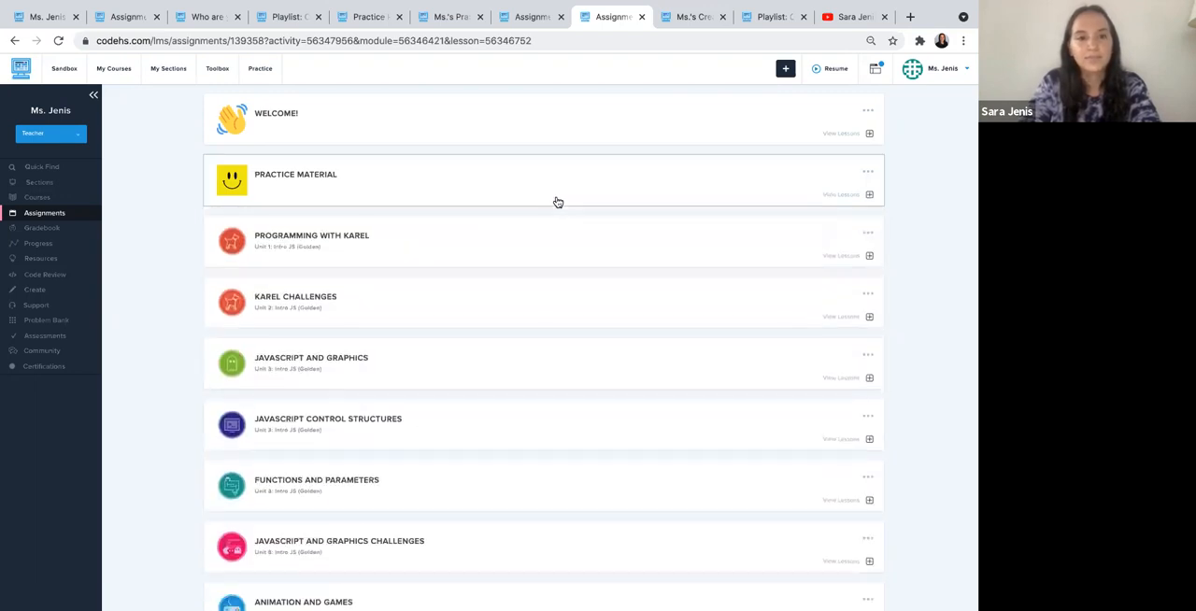
{"action": "scroll", "coordinate": [558, 202], "scroll_direction": "up", "scroll_amount": 3}
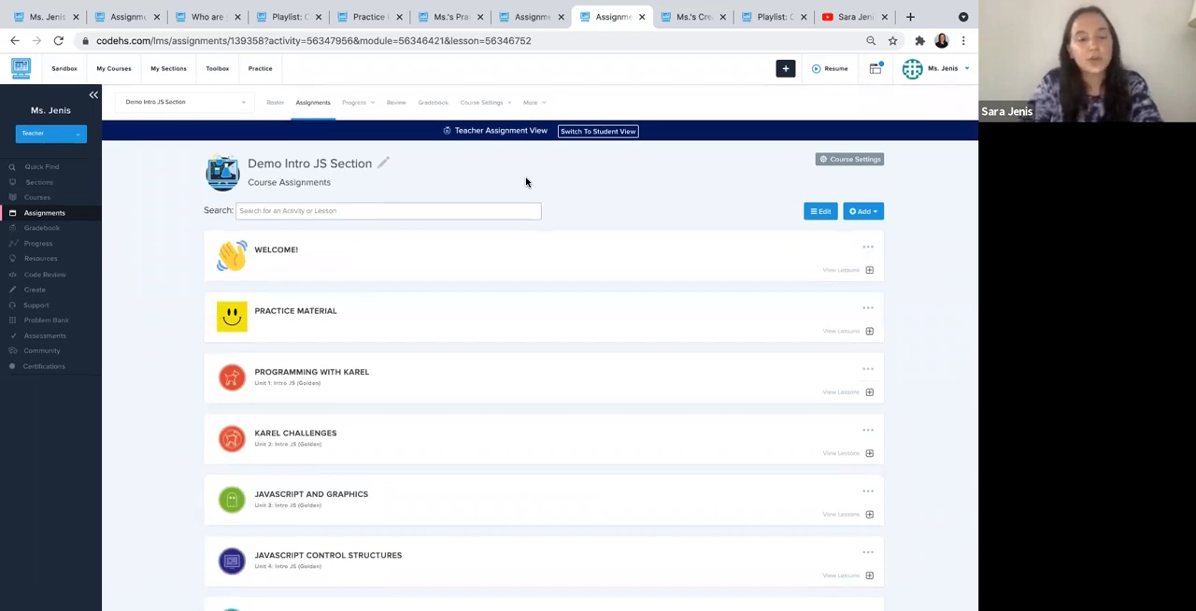
- Start a new assignment from an existing sandbox program, with type Exercise and Karel Program as the source
{"action": "left_click", "coordinate": [859, 213]}
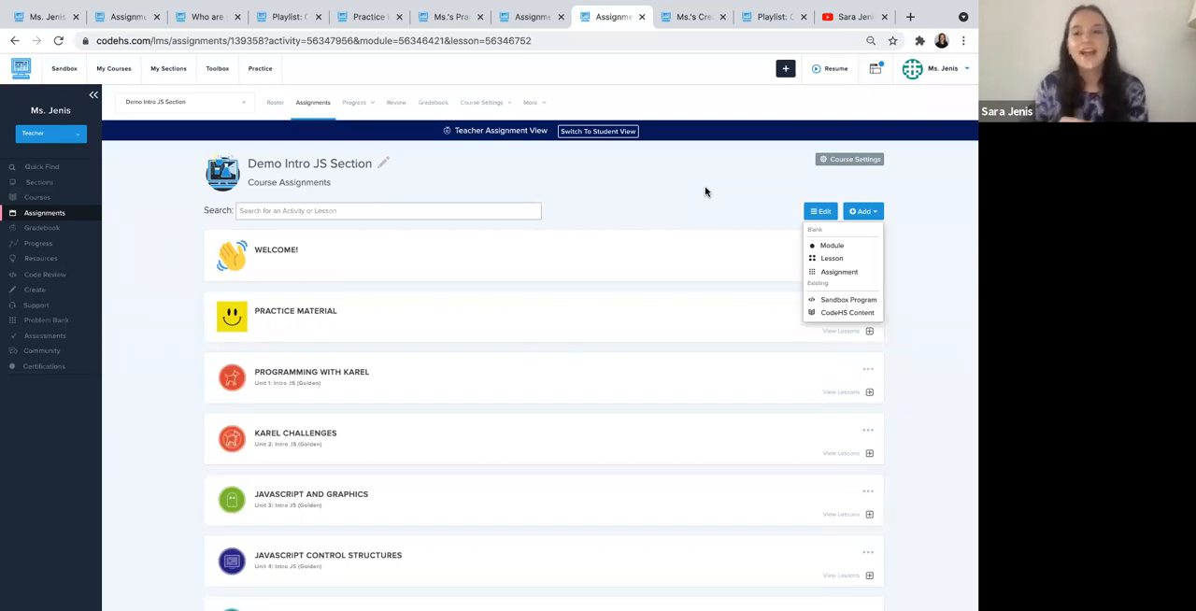
{"action": "left_click", "coordinate": [857, 301]}
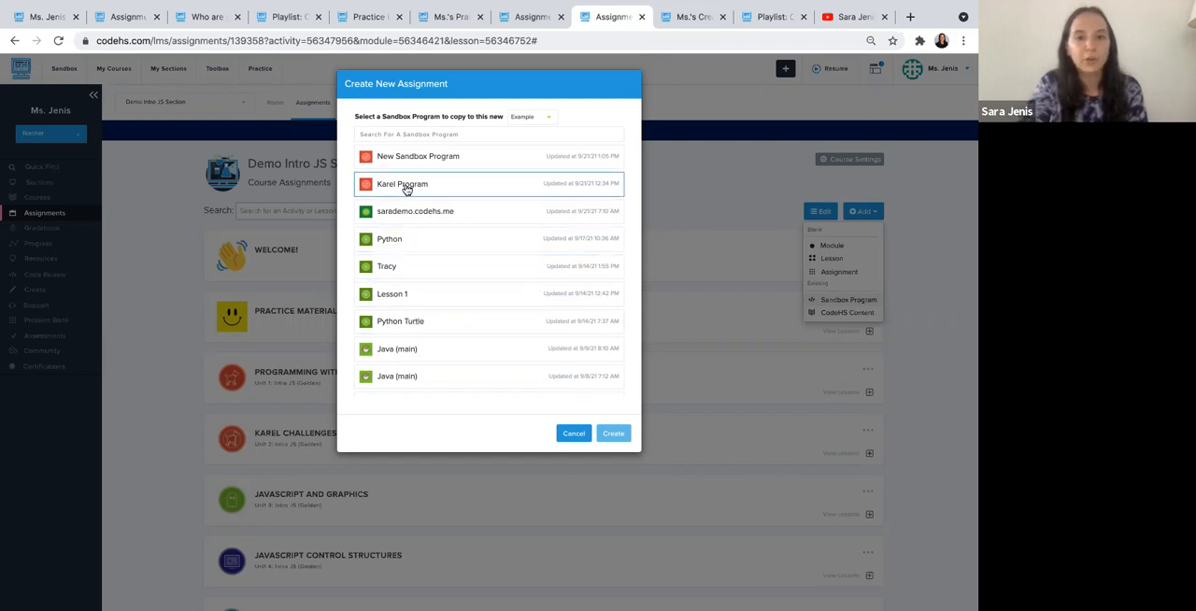
{"action": "left_click", "coordinate": [531, 118]}
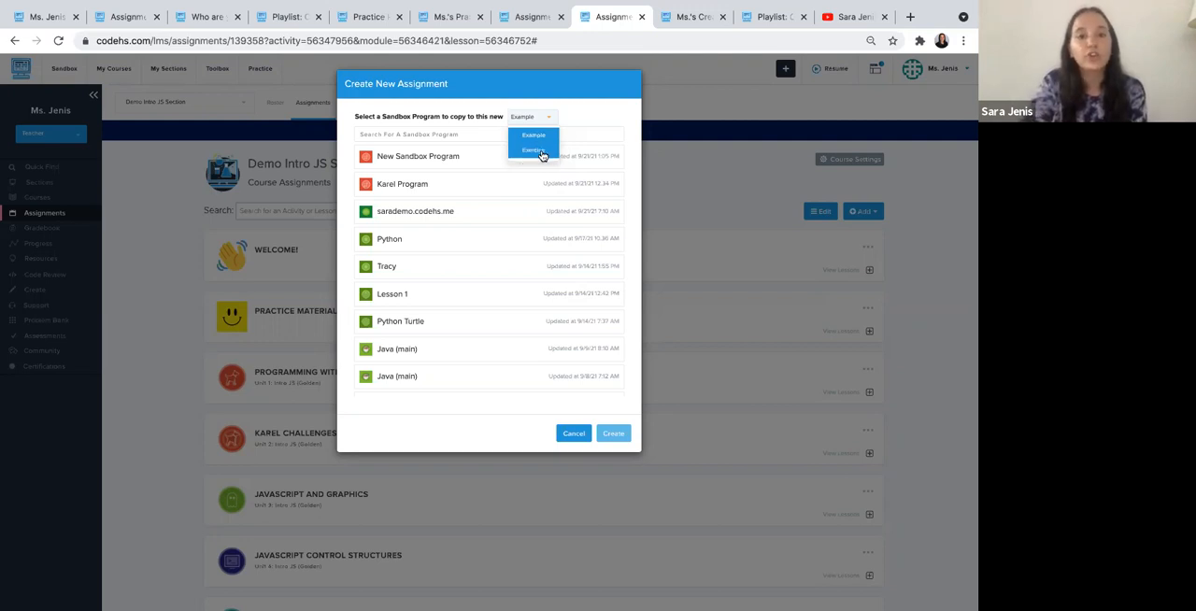
{"action": "left_click", "coordinate": [540, 151]}
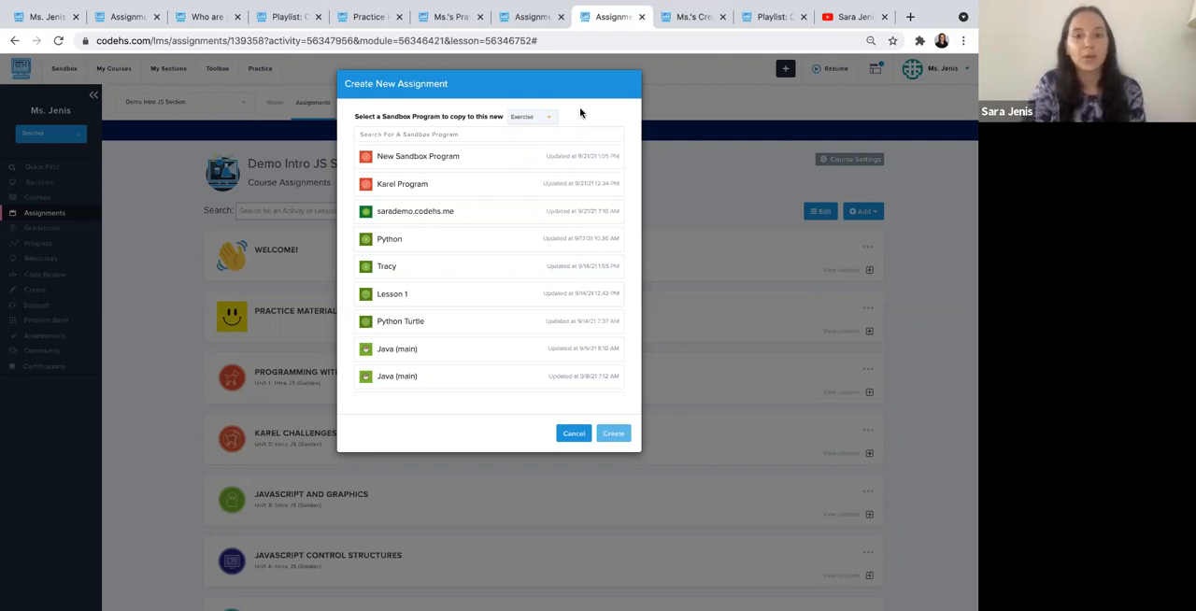
{"action": "left_click", "coordinate": [478, 190]}
- Assign the Karel Program exercise to Practice Lesson 1 in the Practice Material module and create it
{"action": "left_click", "coordinate": [448, 131]}
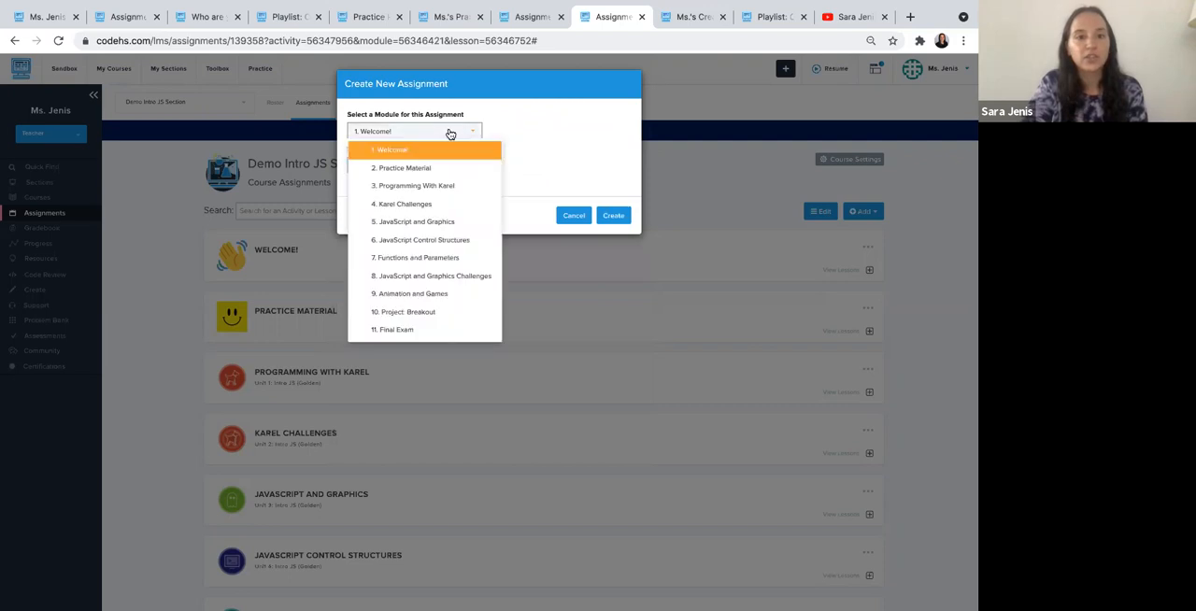
{"action": "left_click", "coordinate": [428, 172]}
{"action": "left_click", "coordinate": [420, 166]}
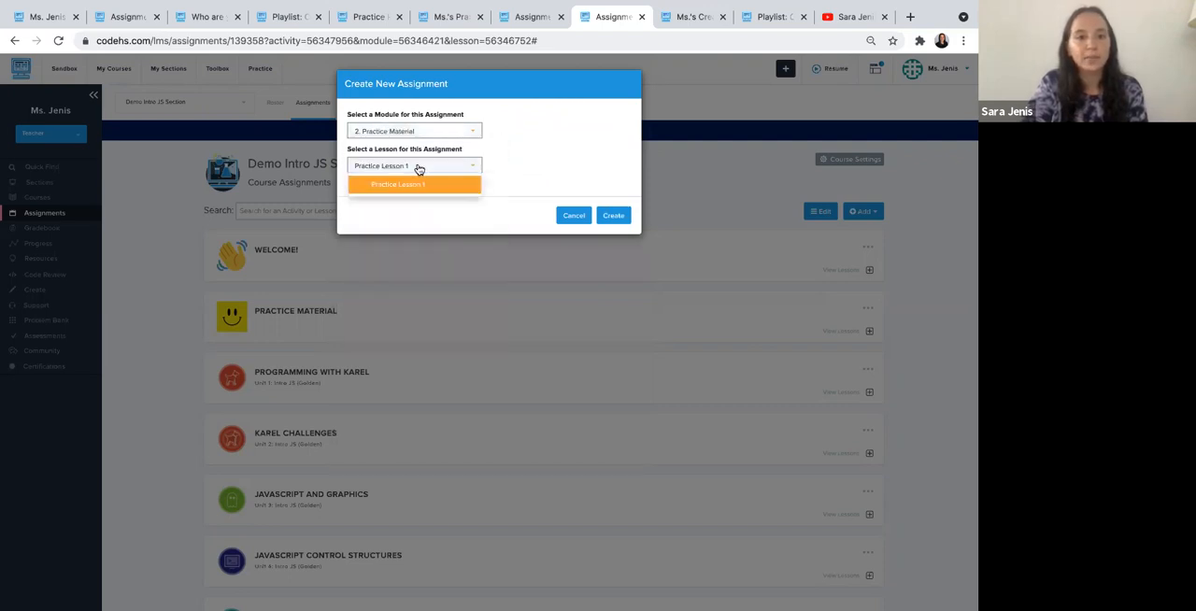
{"action": "left_click", "coordinate": [414, 189]}
{"action": "left_click", "coordinate": [605, 218]}
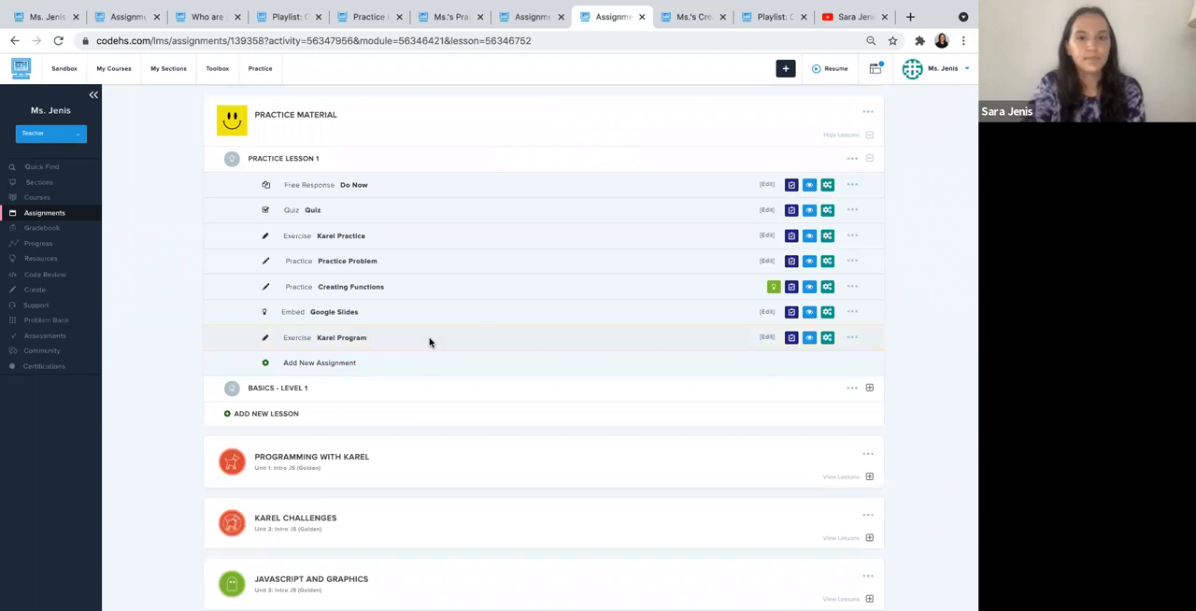
- Collapse the assignments of Practice Lesson 1 and return to the start of the course page
{"action": "scroll", "coordinate": [429, 342], "scroll_direction": "up", "scroll_amount": 3}
{"action": "left_click", "coordinate": [400, 311]}
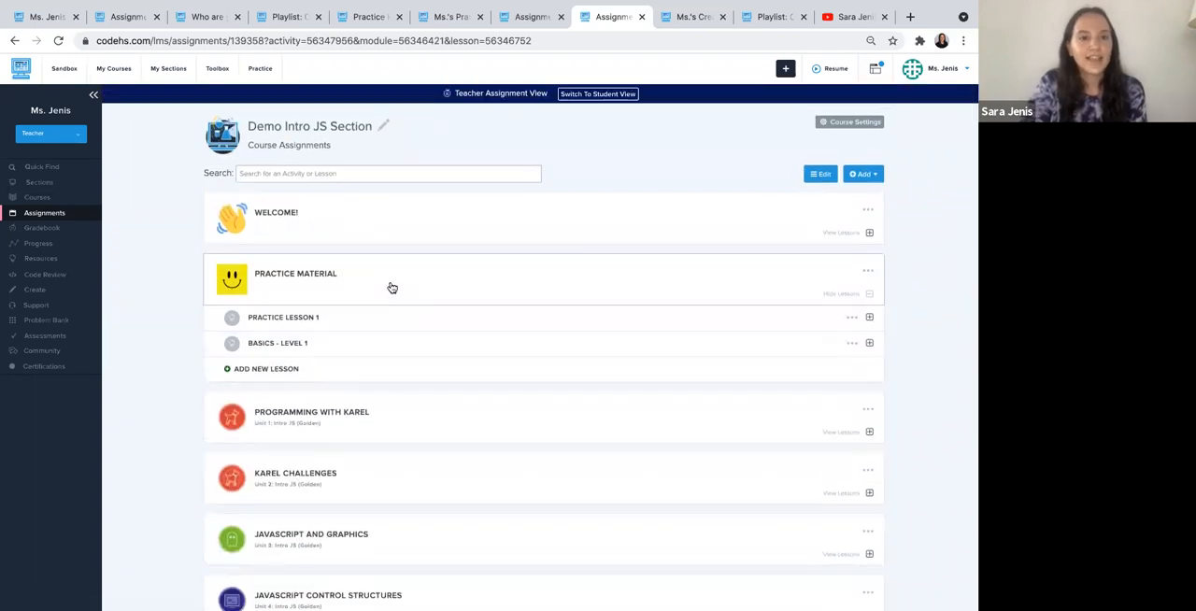
{"action": "scroll", "coordinate": [392, 287], "scroll_direction": "up", "scroll_amount": 1}
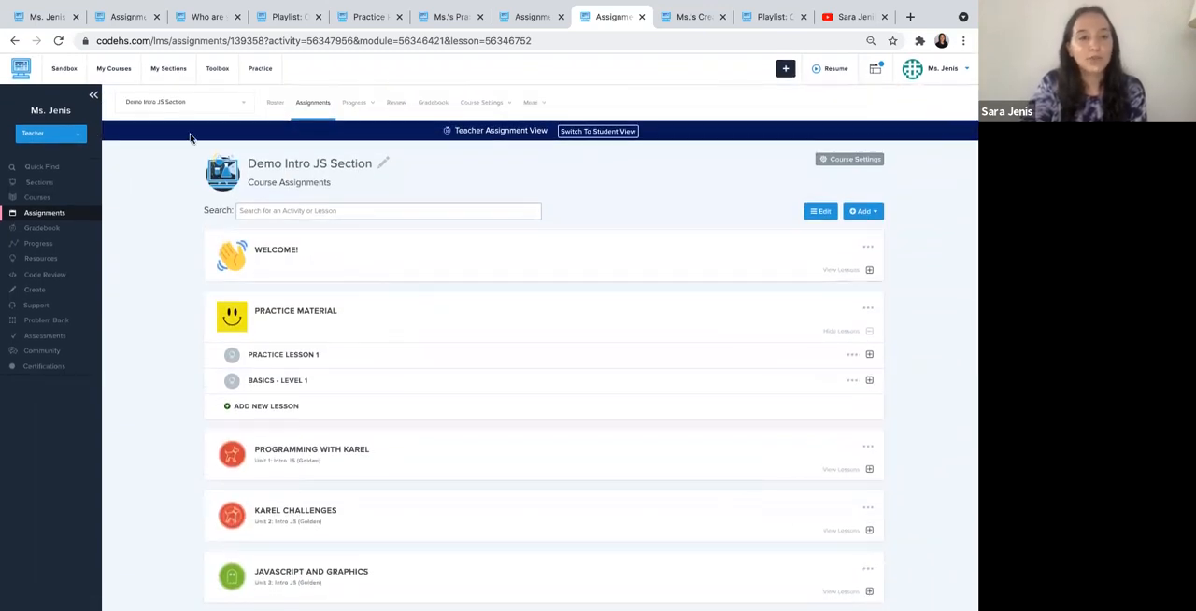
- Open the Problem Bank in a new browser tab and view its activity type filter options
{"action": "mouse_move", "coordinate": [220, 70]}
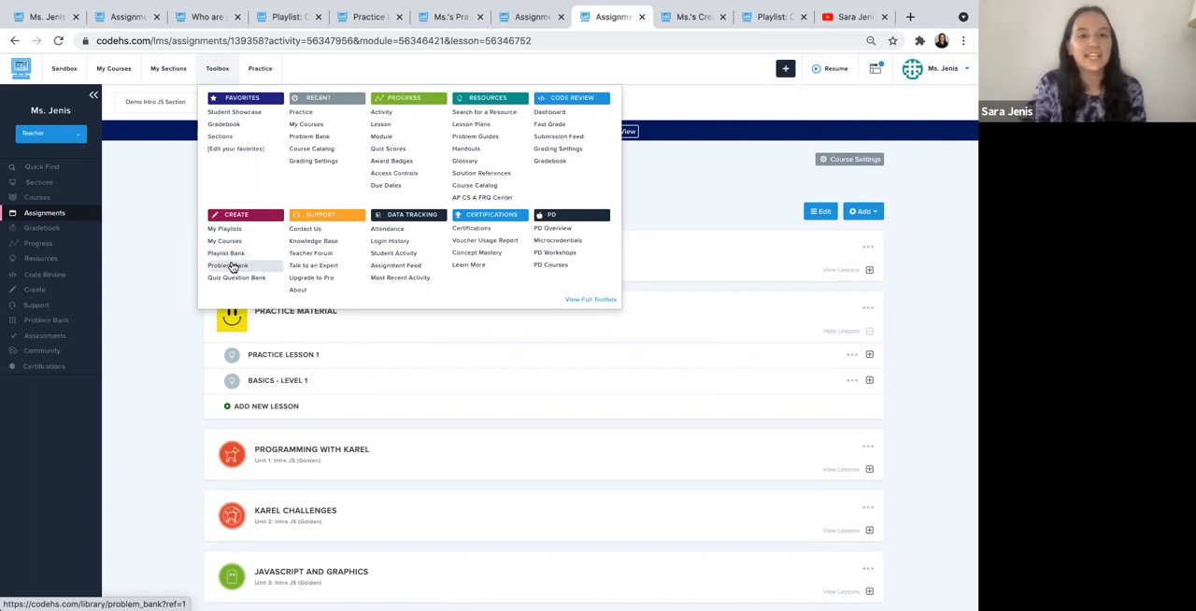
{"action": "left_click", "coordinate": [233, 266]}
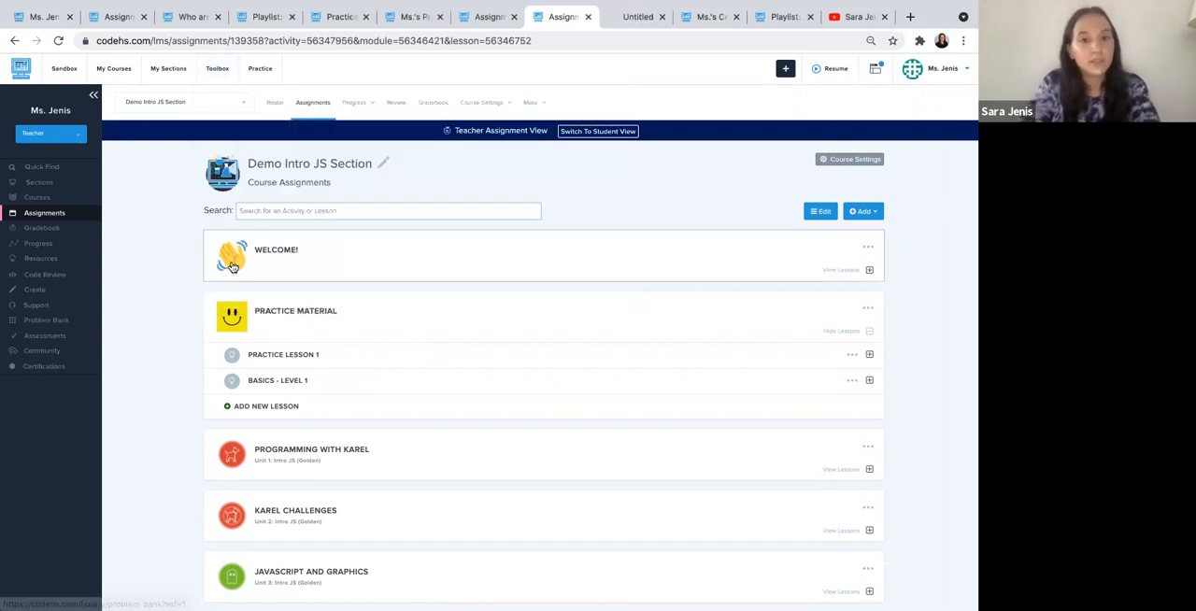
{"action": "left_click", "coordinate": [617, 21]}
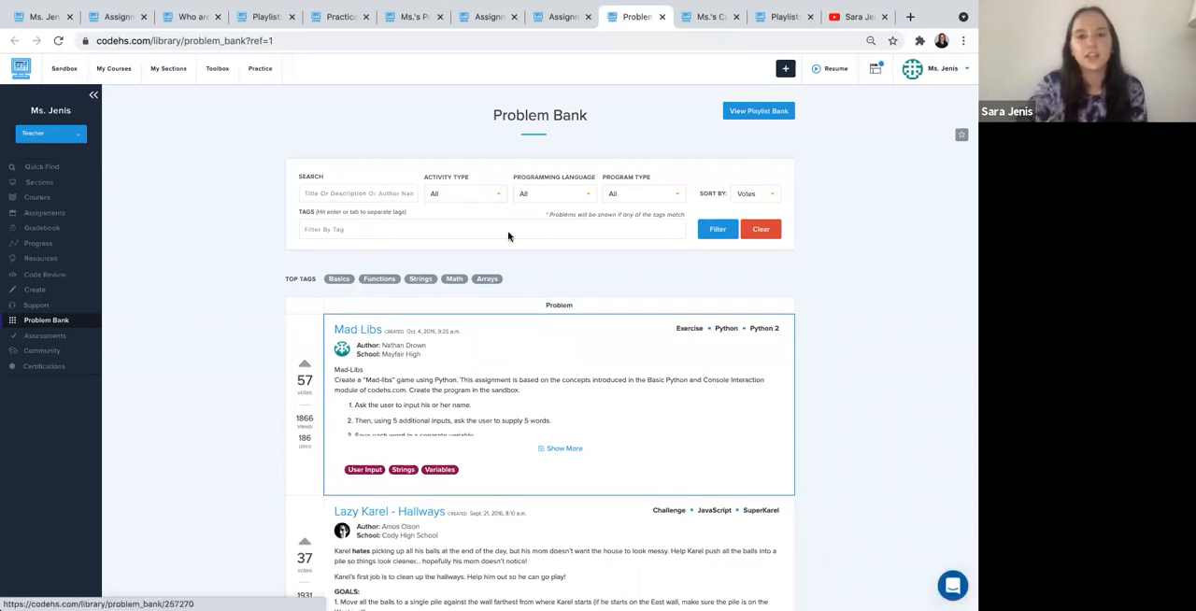
{"action": "left_click", "coordinate": [472, 191]}
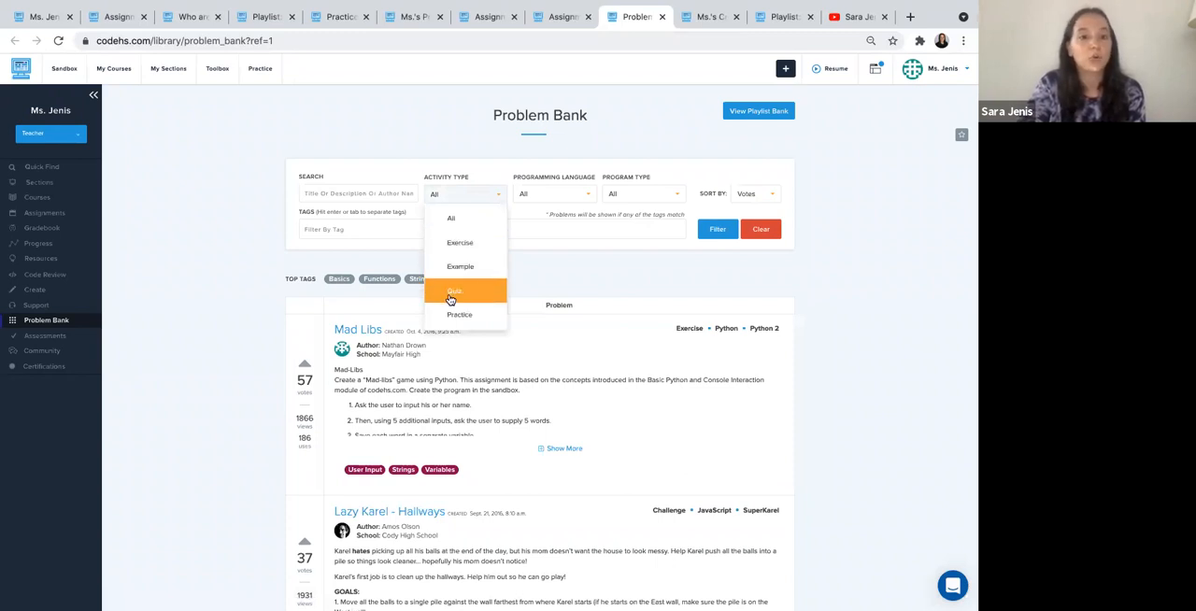
{"action": "left_click", "coordinate": [532, 269]}
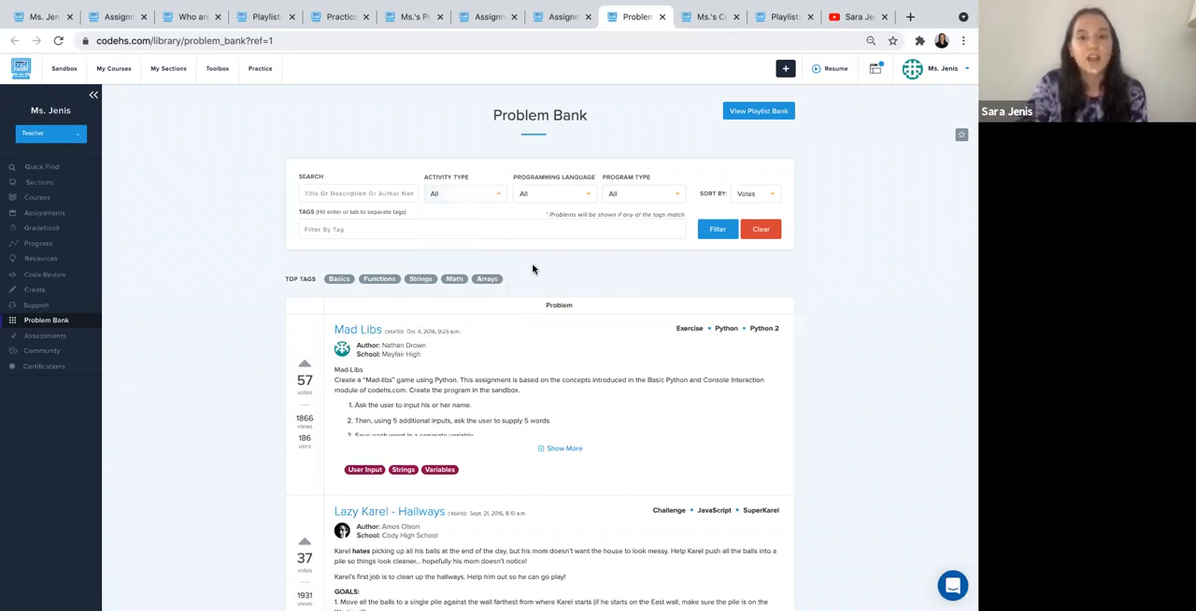
- View the programming language and program type filter options of the Problem Bank
{"action": "left_click", "coordinate": [564, 193]}
{"action": "left_click", "coordinate": [625, 196]}
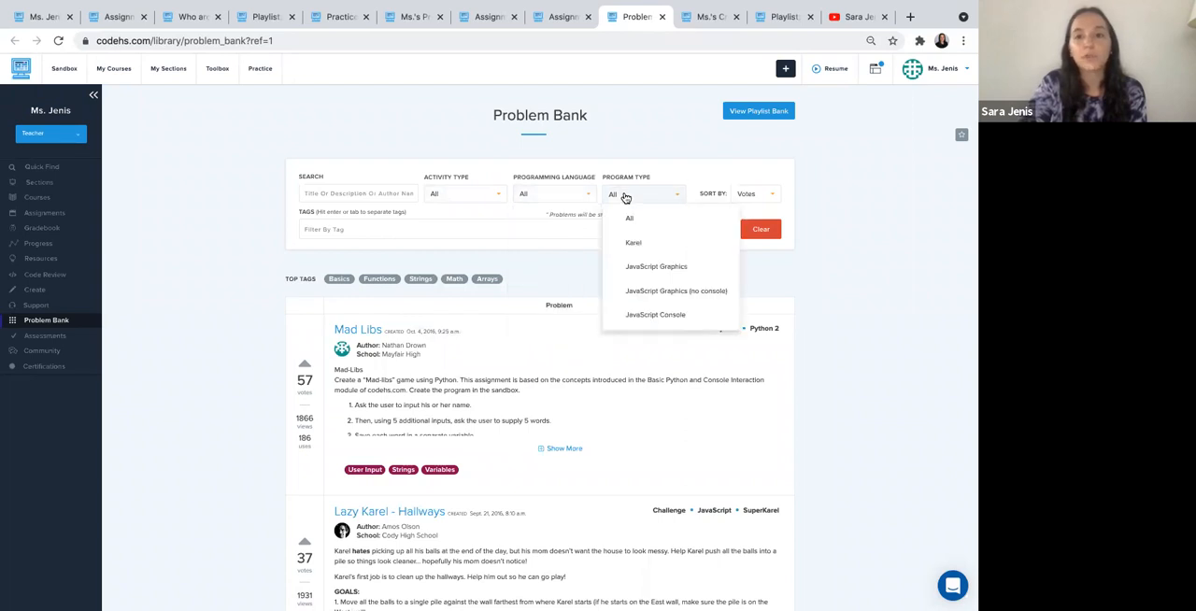
{"action": "left_click", "coordinate": [625, 196]}
- Open the Mad Libs problem from the Problem Bank and view the destinations its activity can be copied to
{"action": "scroll", "coordinate": [603, 293], "scroll_direction": "down", "scroll_amount": 3}
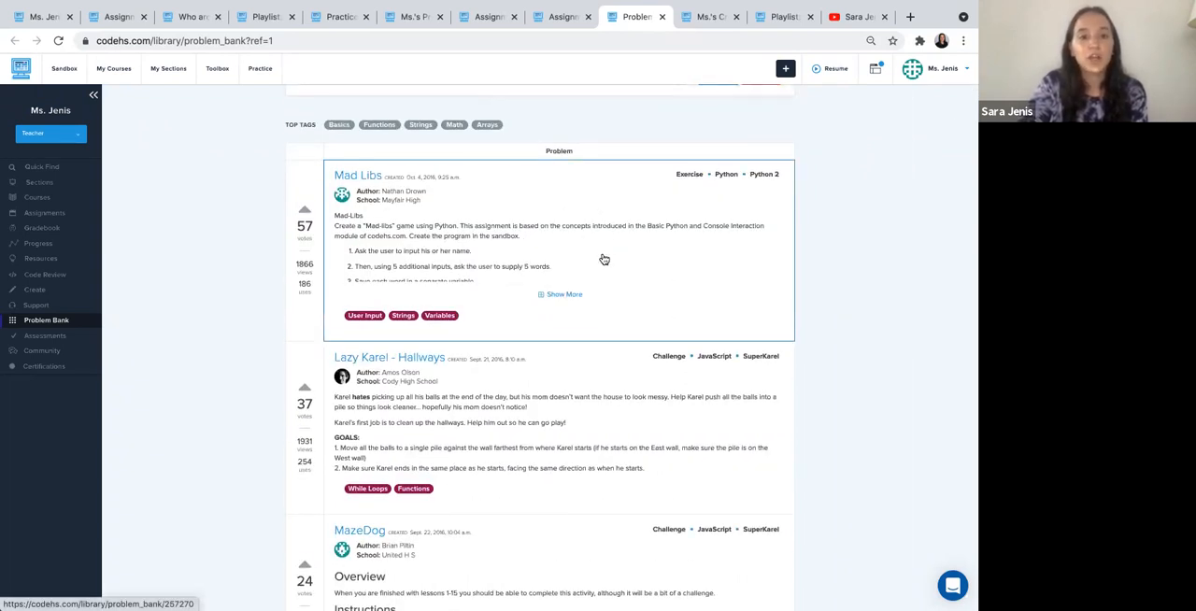
{"action": "scroll", "coordinate": [603, 260], "scroll_direction": "down", "scroll_amount": 1}
{"action": "scroll", "coordinate": [603, 260], "scroll_direction": "up", "scroll_amount": 1}
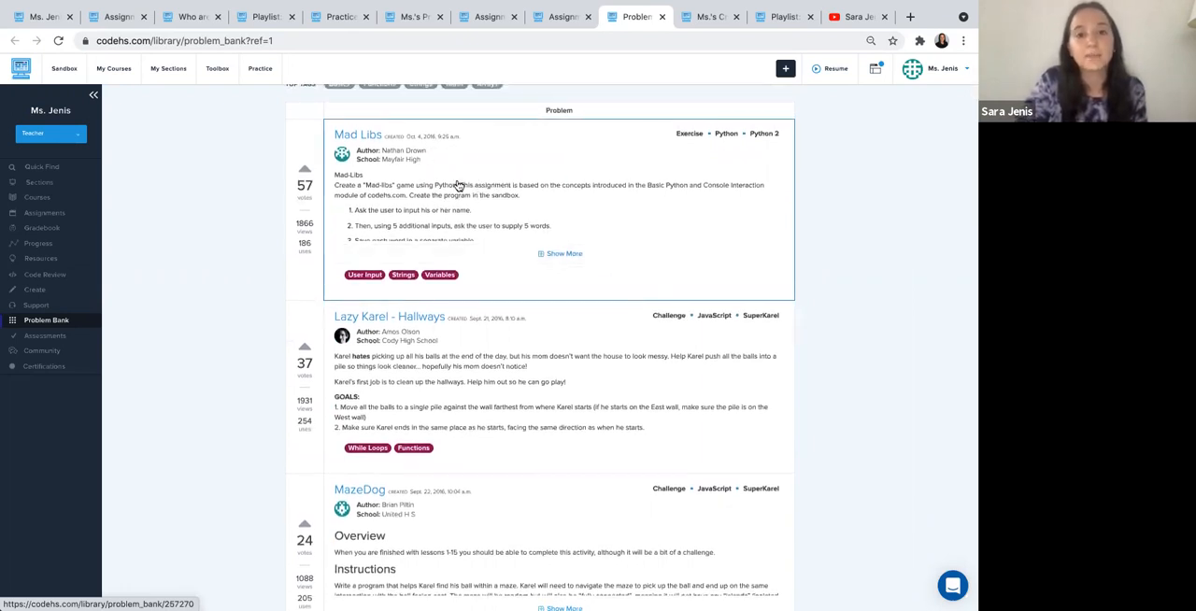
{"action": "left_click", "coordinate": [458, 185]}
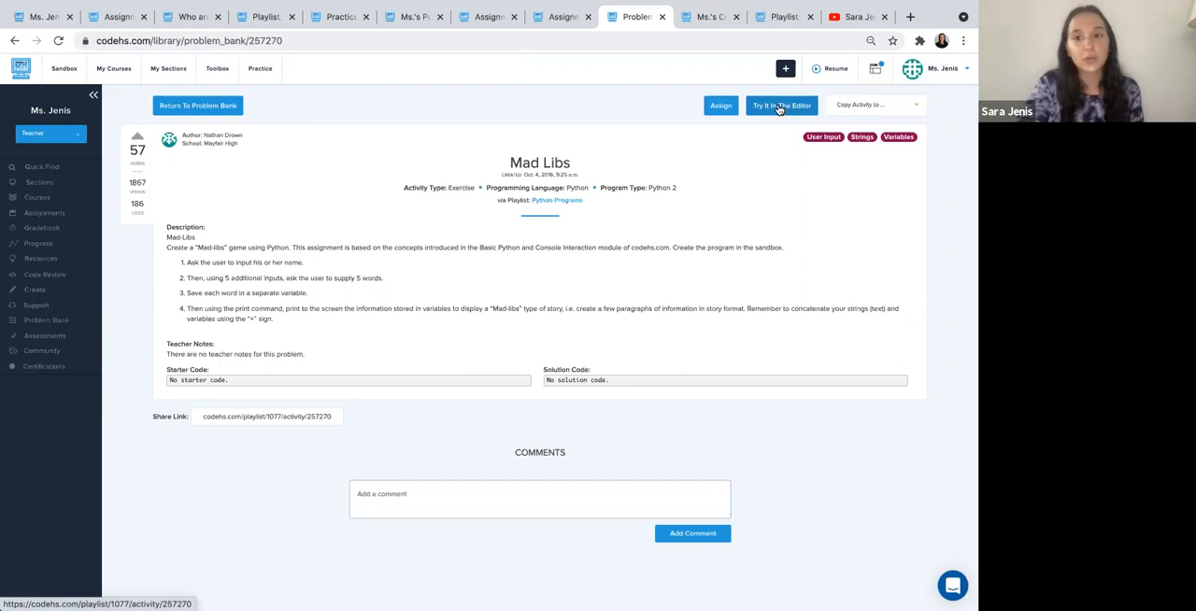
{"action": "left_click", "coordinate": [884, 101]}
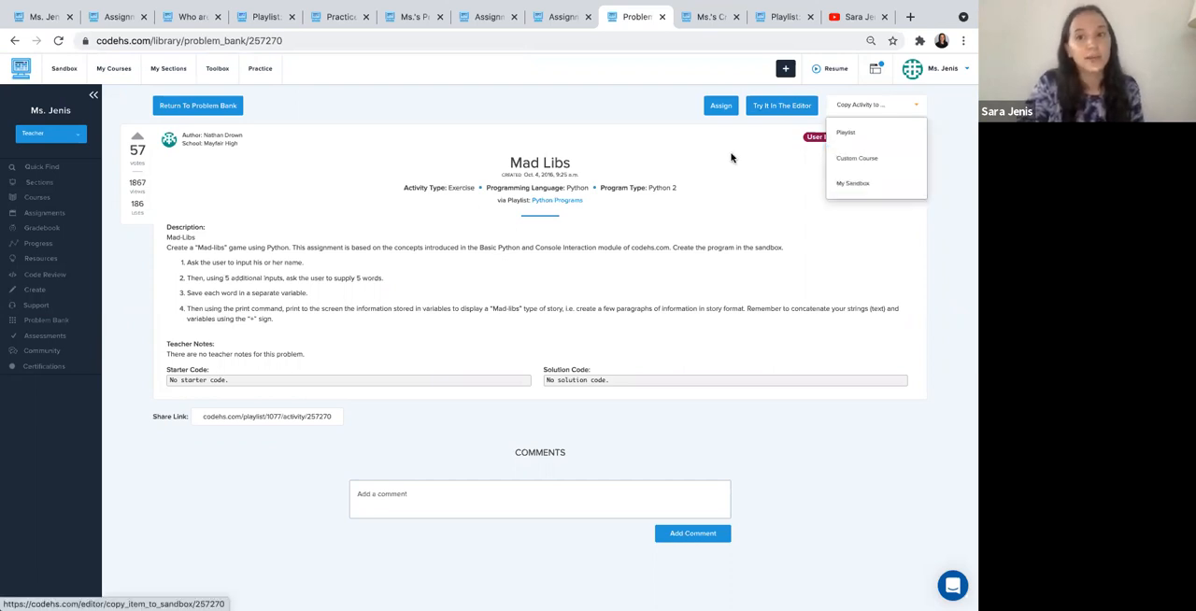
{"action": "left_click", "coordinate": [666, 147]}
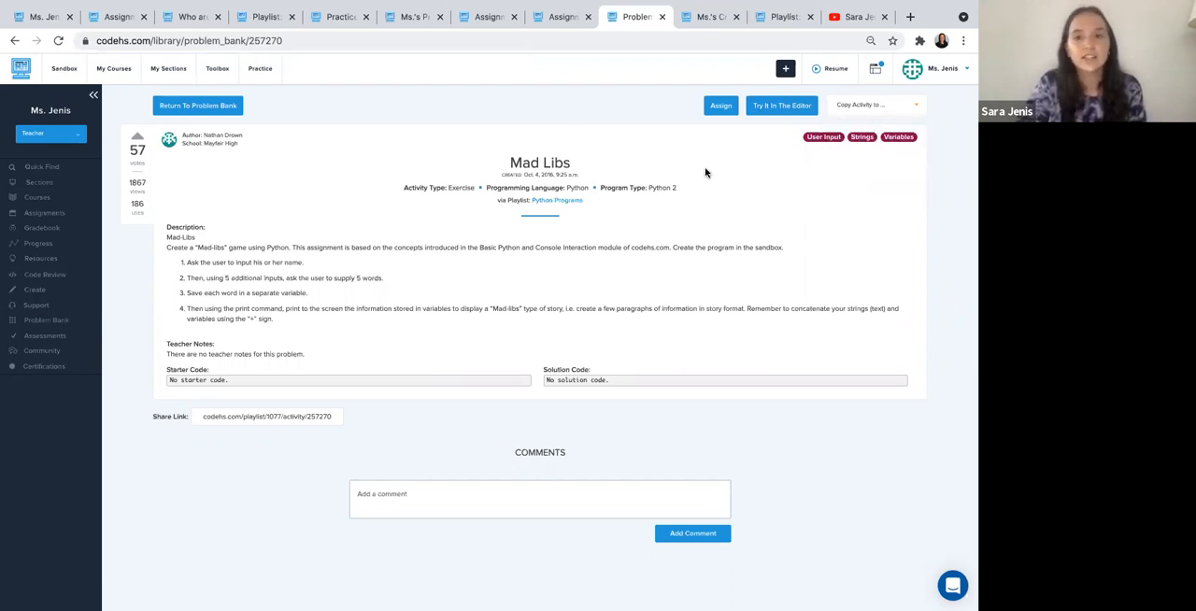
- Assign the Mad Libs exercise to Practice Lesson 1 of Ms.'s Demo Section and dismiss the assignment dialog
{"action": "left_click", "coordinate": [720, 106]}
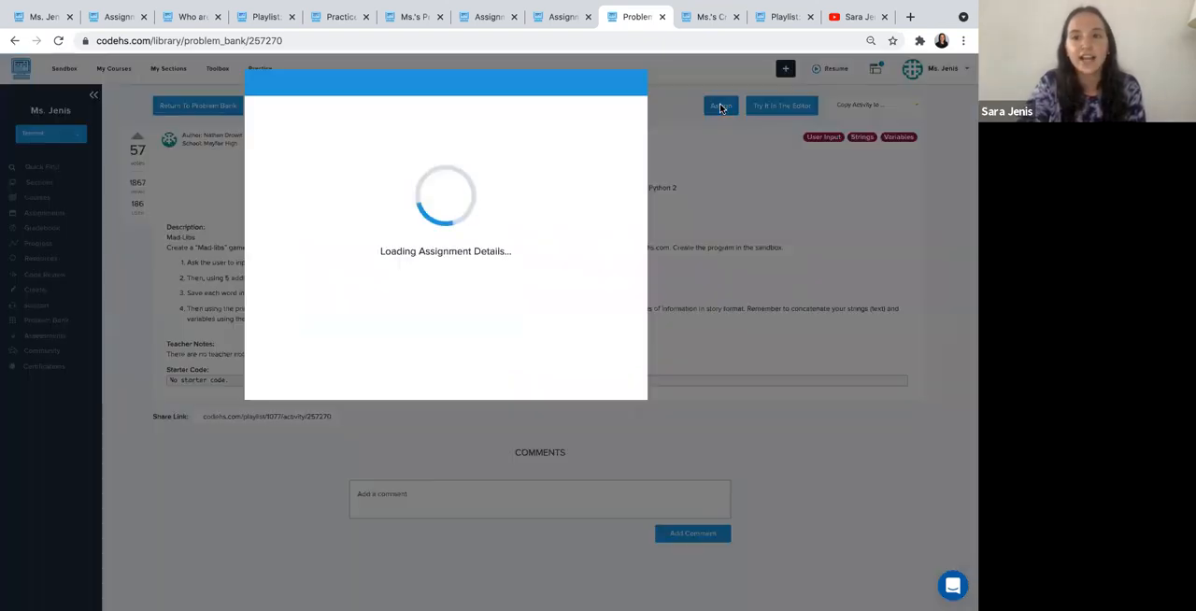
{"action": "left_click", "coordinate": [297, 121]}
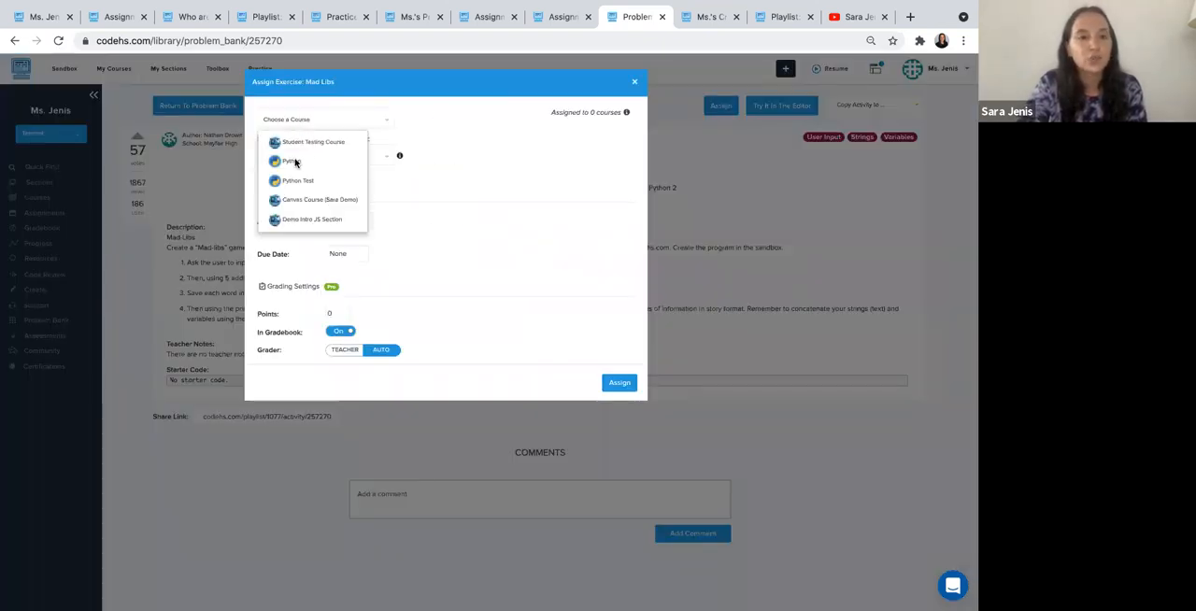
{"action": "left_click", "coordinate": [338, 183]}
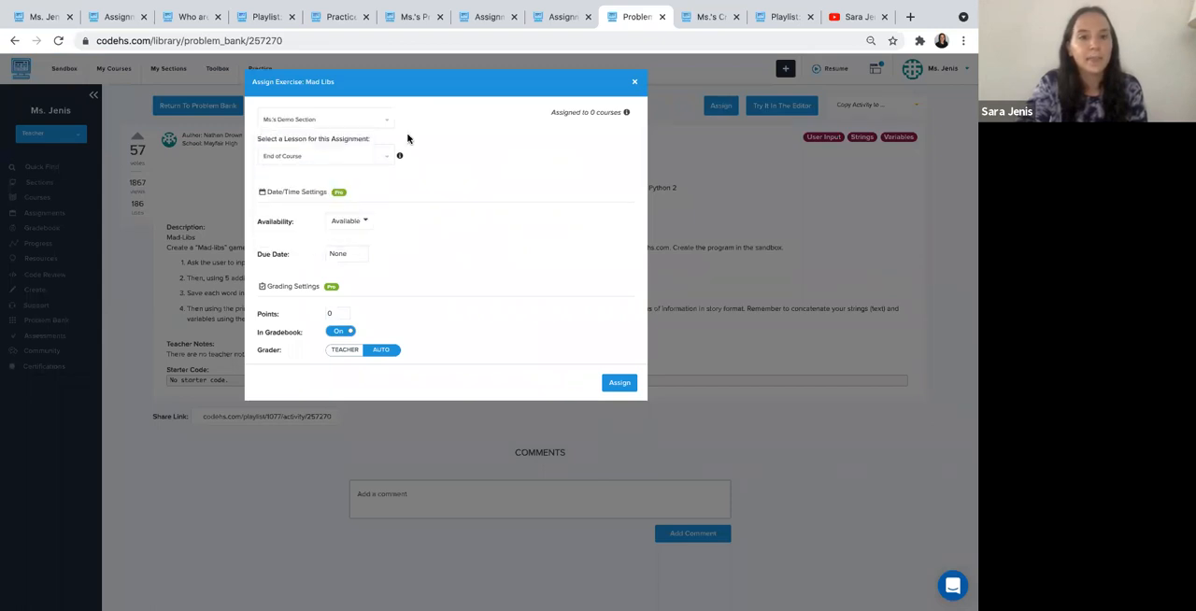
{"action": "left_click", "coordinate": [341, 159]}
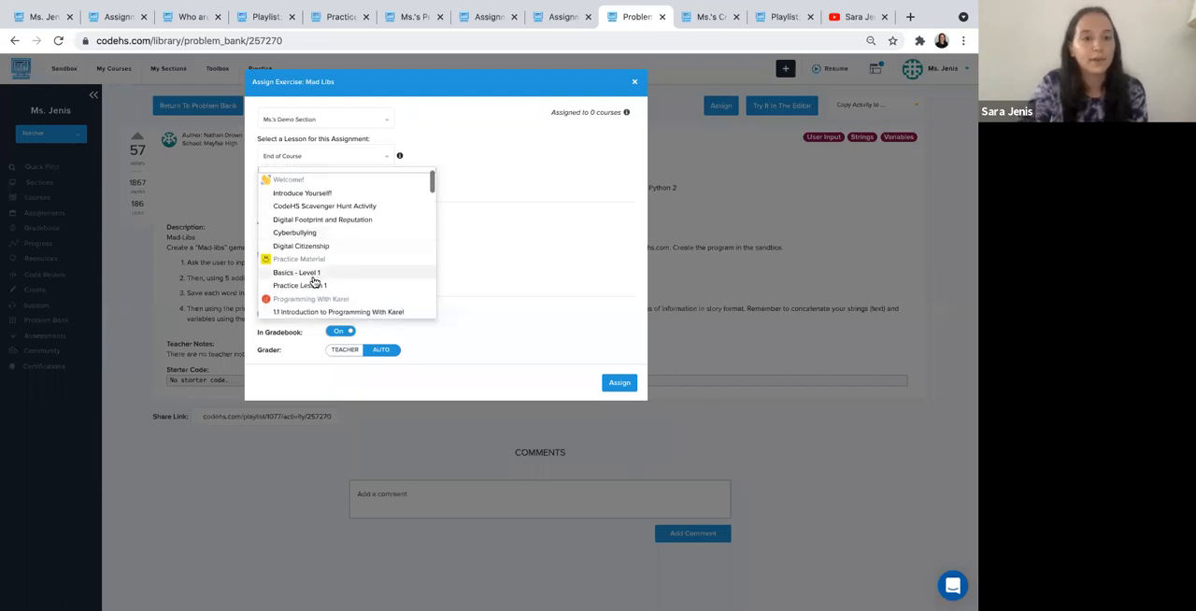
{"action": "left_click", "coordinate": [311, 285]}
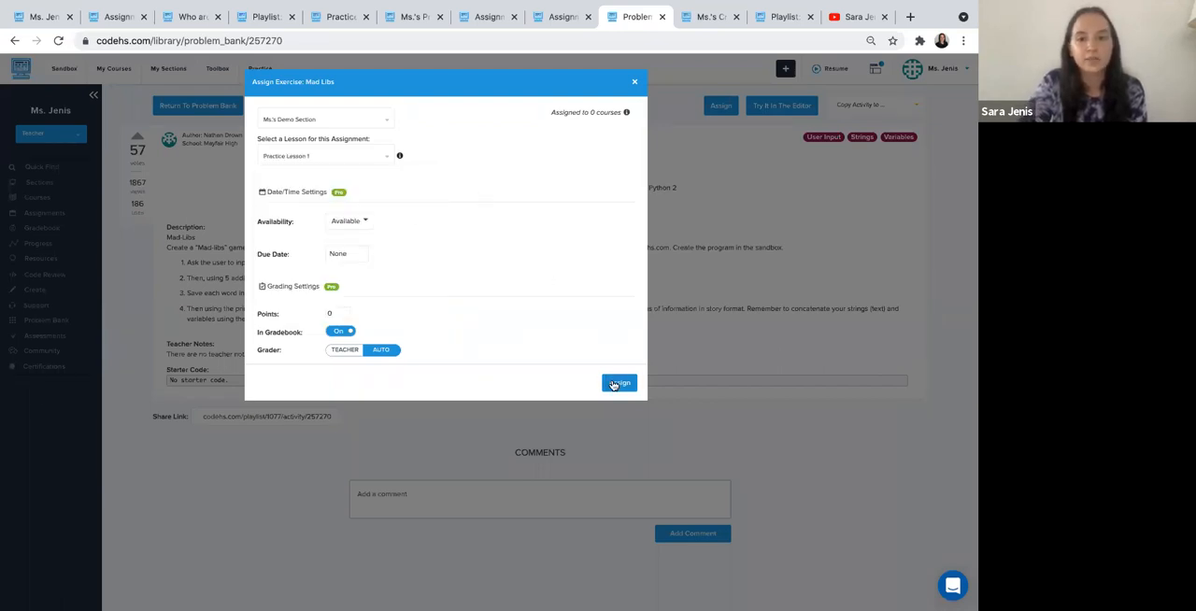
{"action": "left_click", "coordinate": [617, 382]}
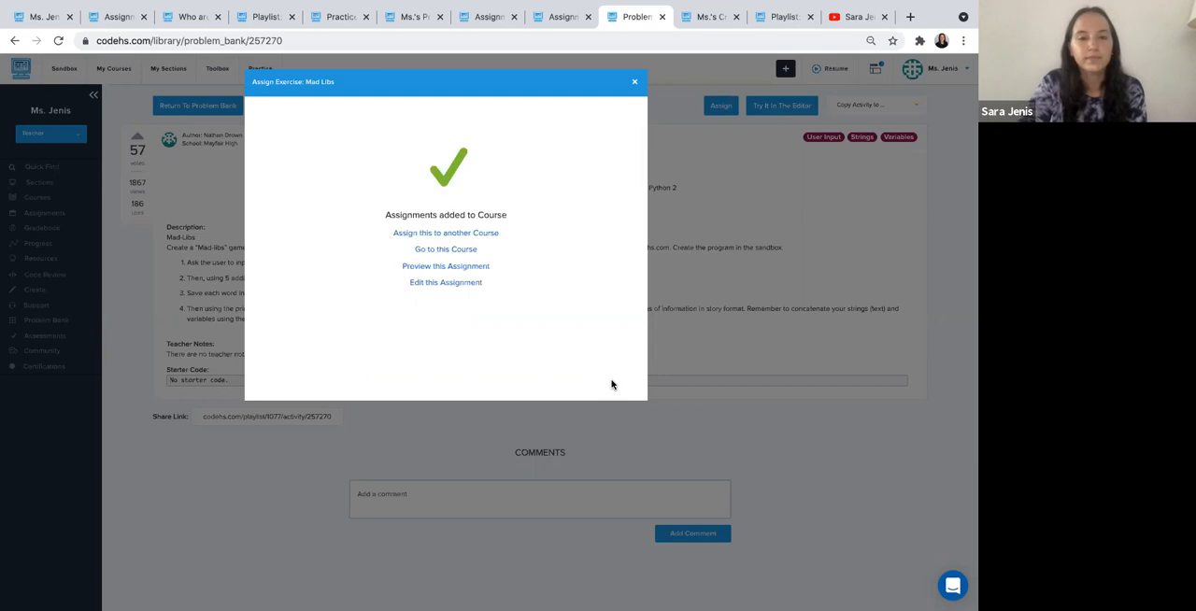
{"action": "left_click", "coordinate": [634, 81]}
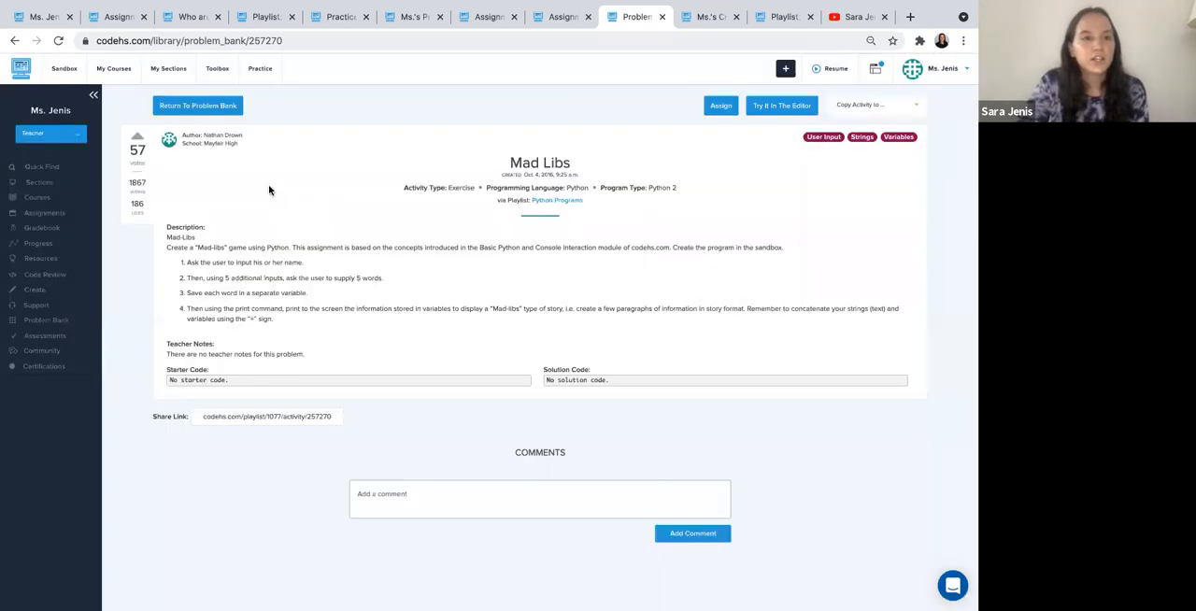
- Open the Quiz Question Bank in a new browser tab and look through its listed questions
{"action": "left_click", "coordinate": [217, 69]}
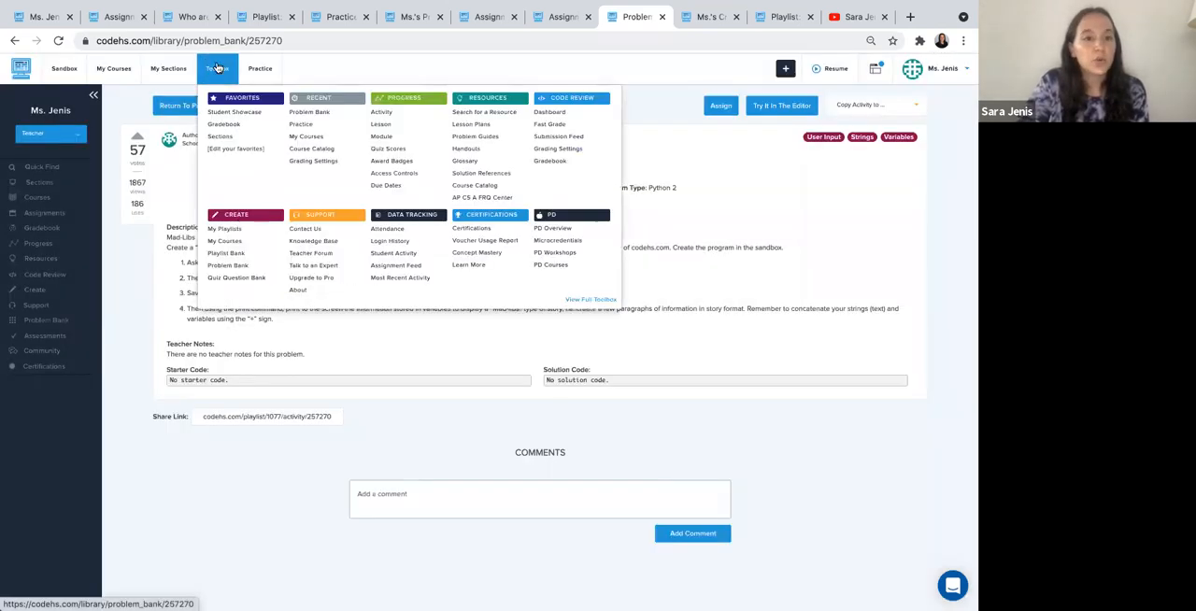
{"action": "left_click", "coordinate": [245, 278]}
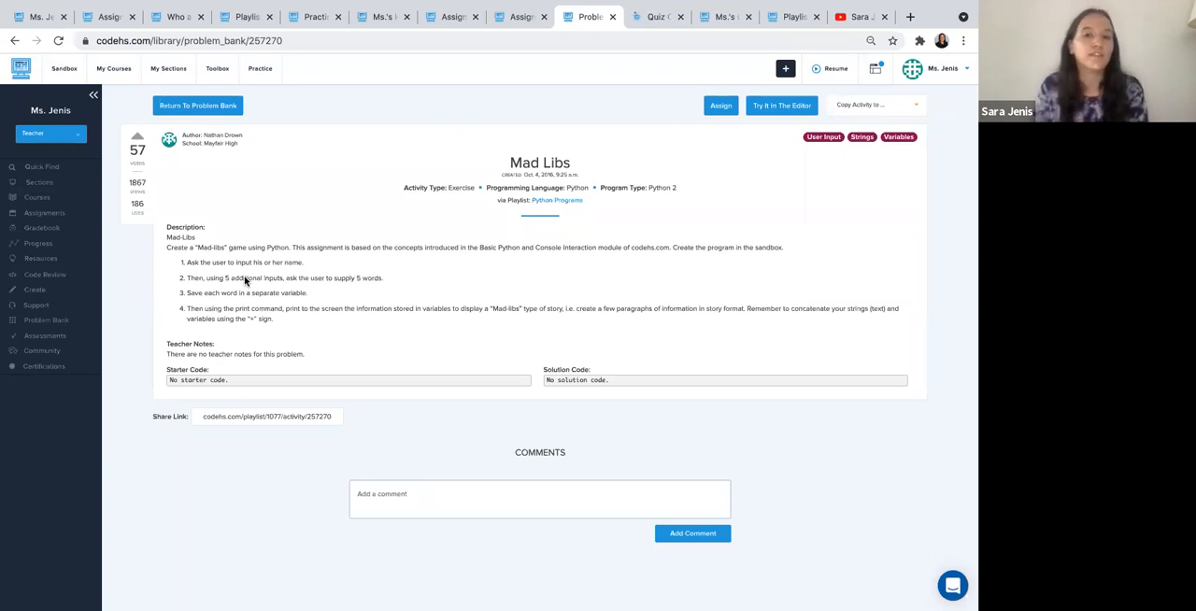
{"action": "left_click", "coordinate": [653, 16]}
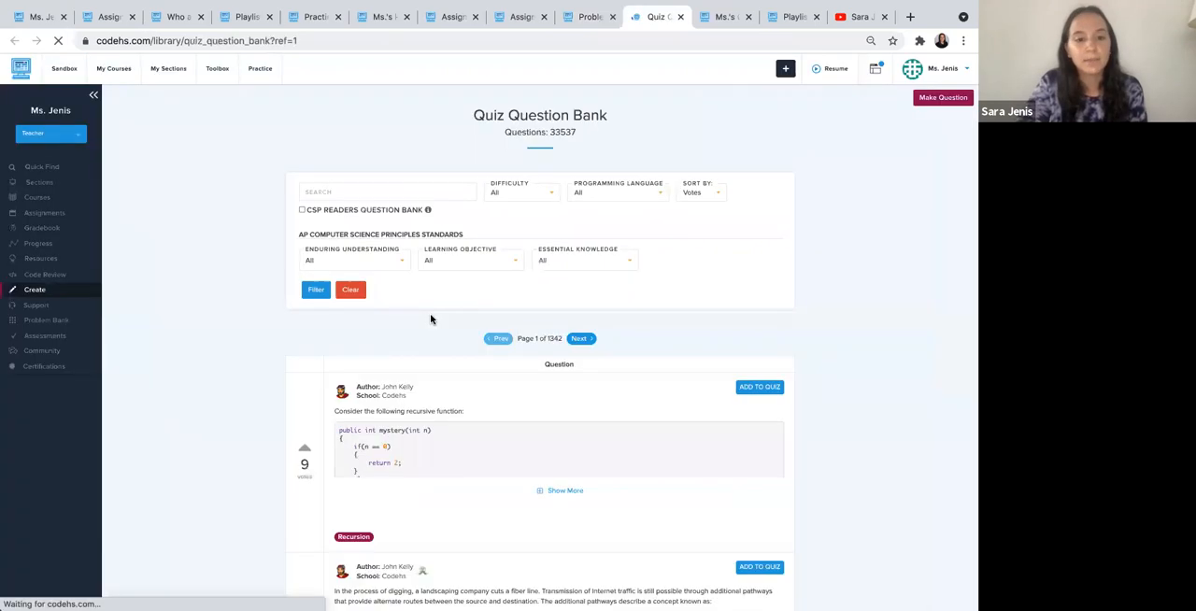
{"action": "scroll", "coordinate": [430, 320], "scroll_direction": "down", "scroll_amount": 2}
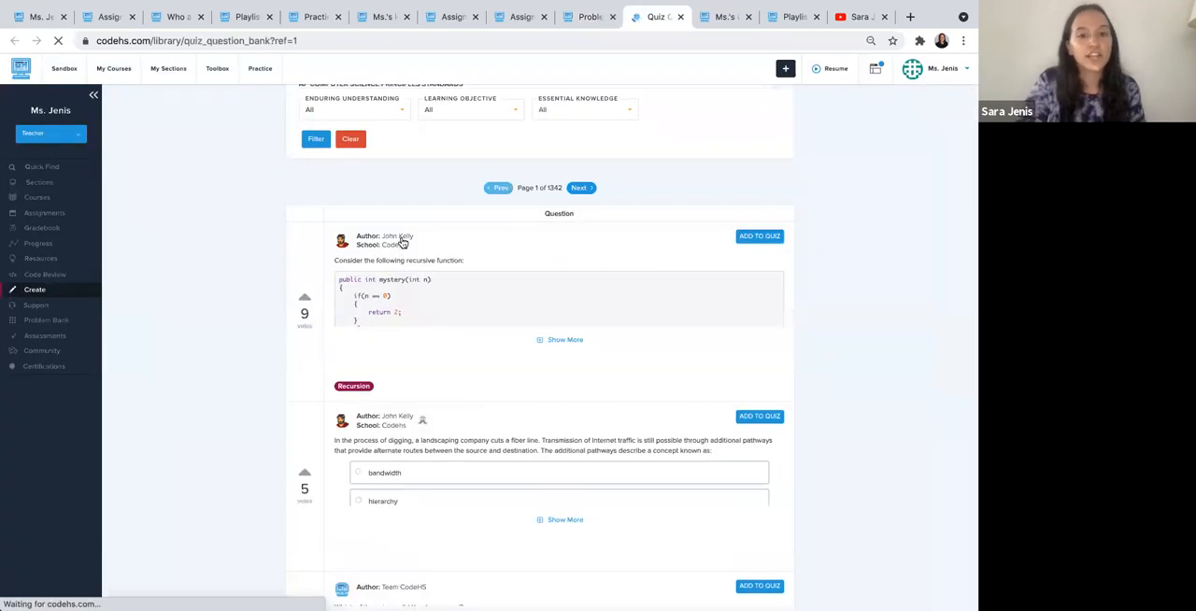
{"action": "scroll", "coordinate": [438, 349], "scroll_direction": "down", "scroll_amount": 1}
{"action": "scroll", "coordinate": [438, 352], "scroll_direction": "down", "scroll_amount": 4}
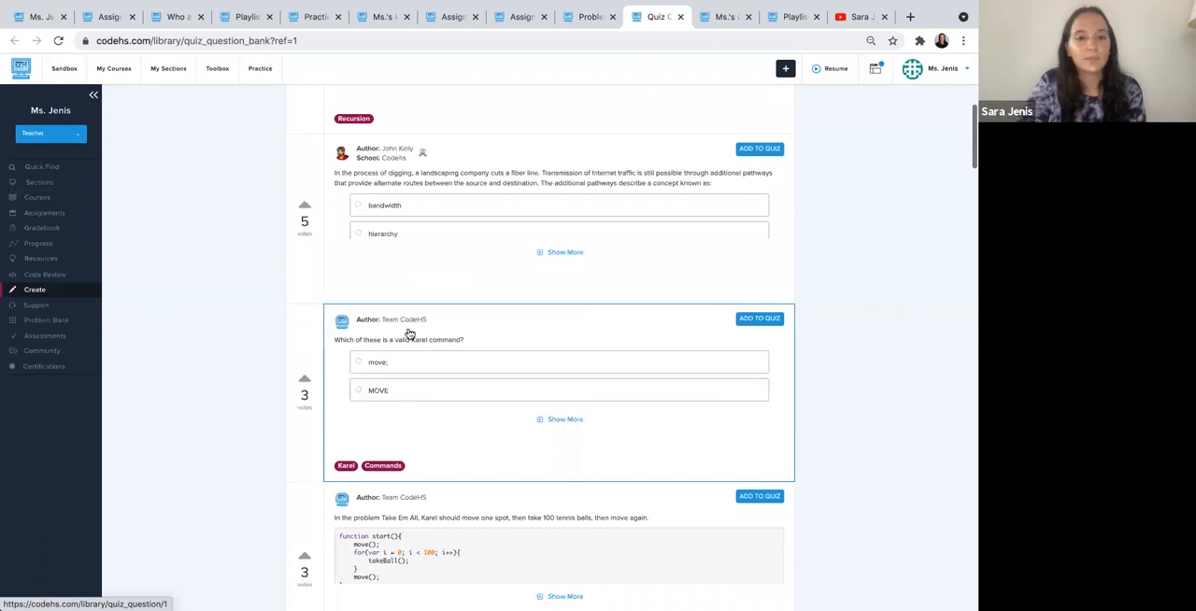
{"action": "scroll", "coordinate": [411, 334], "scroll_direction": "down", "scroll_amount": 1}
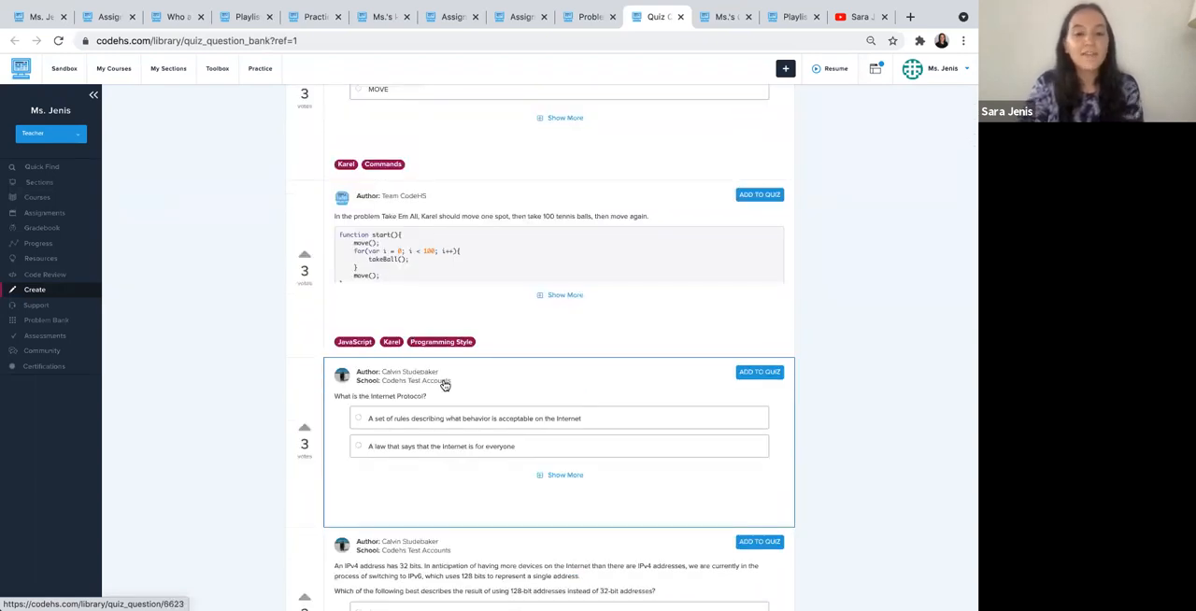
- View the quizzes that the Take Em All question can be added to, and the question bank's sort options
{"action": "left_click", "coordinate": [757, 195]}
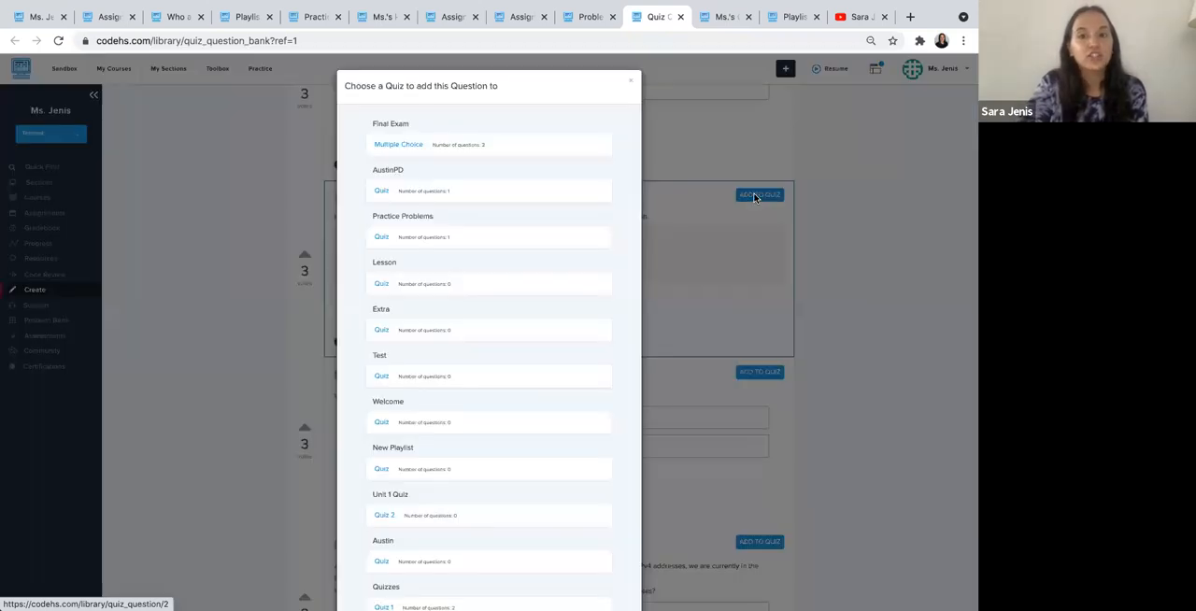
{"action": "left_click", "coordinate": [810, 199]}
{"action": "scroll", "coordinate": [811, 200], "scroll_direction": "up", "scroll_amount": 10}
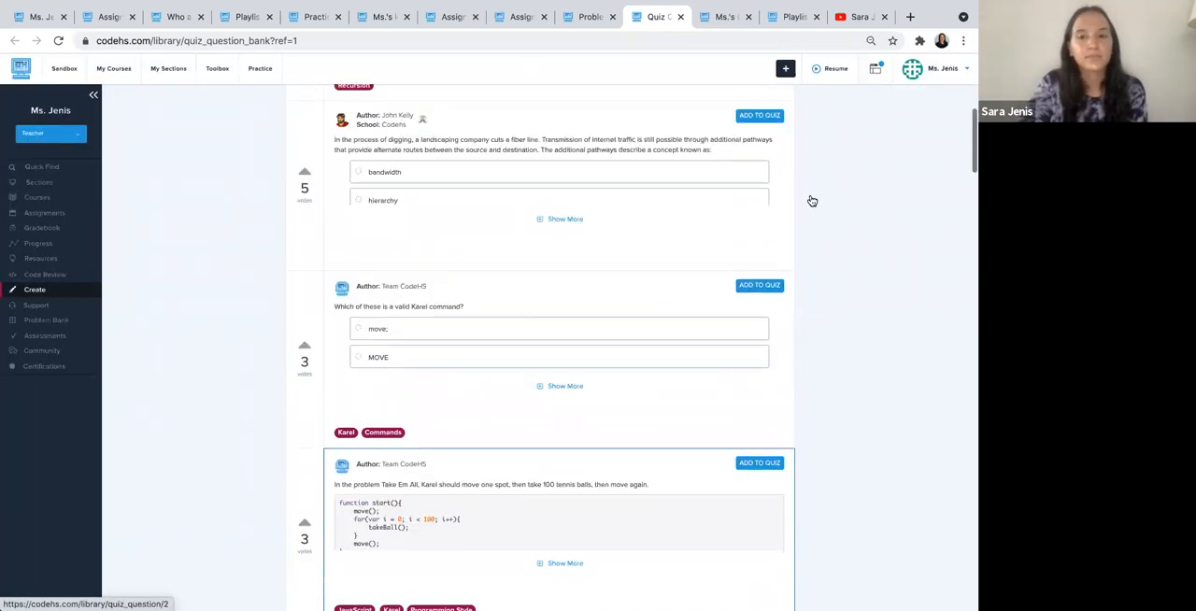
{"action": "scroll", "coordinate": [811, 199], "scroll_direction": "up", "scroll_amount": 5}
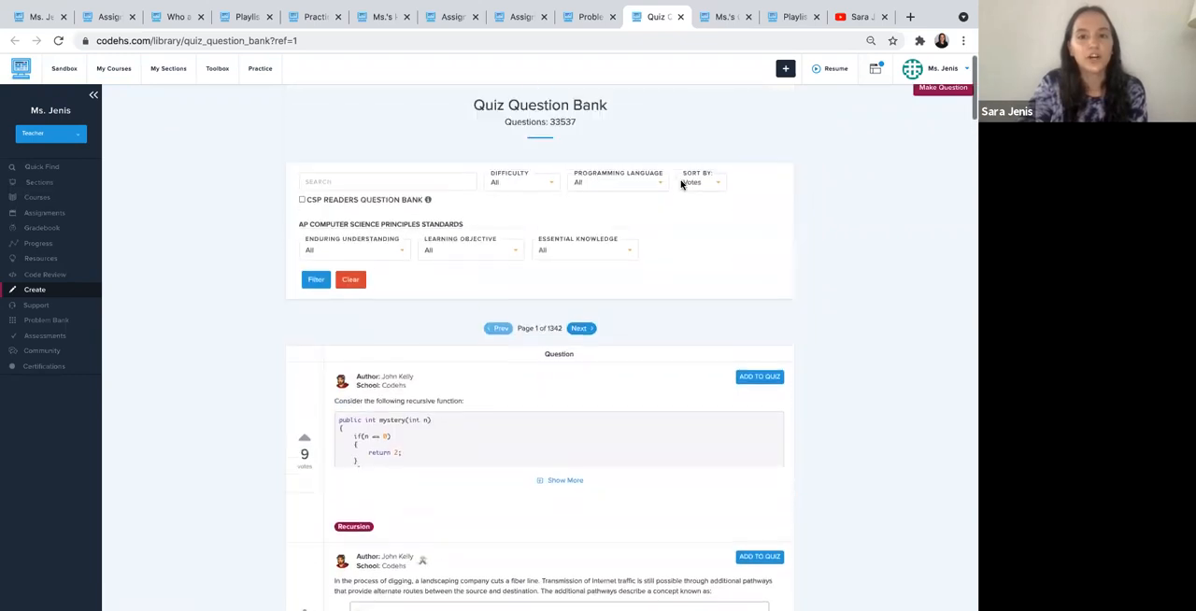
{"action": "left_click", "coordinate": [683, 185]}
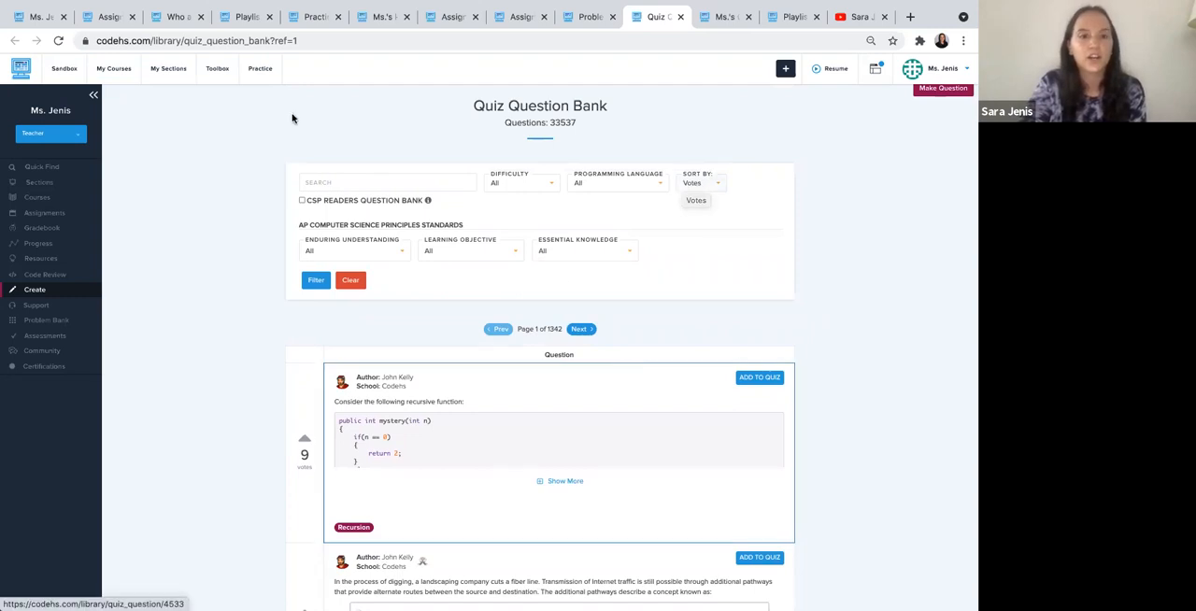
{"action": "scroll", "coordinate": [283, 109], "scroll_direction": "up", "scroll_amount": 1}
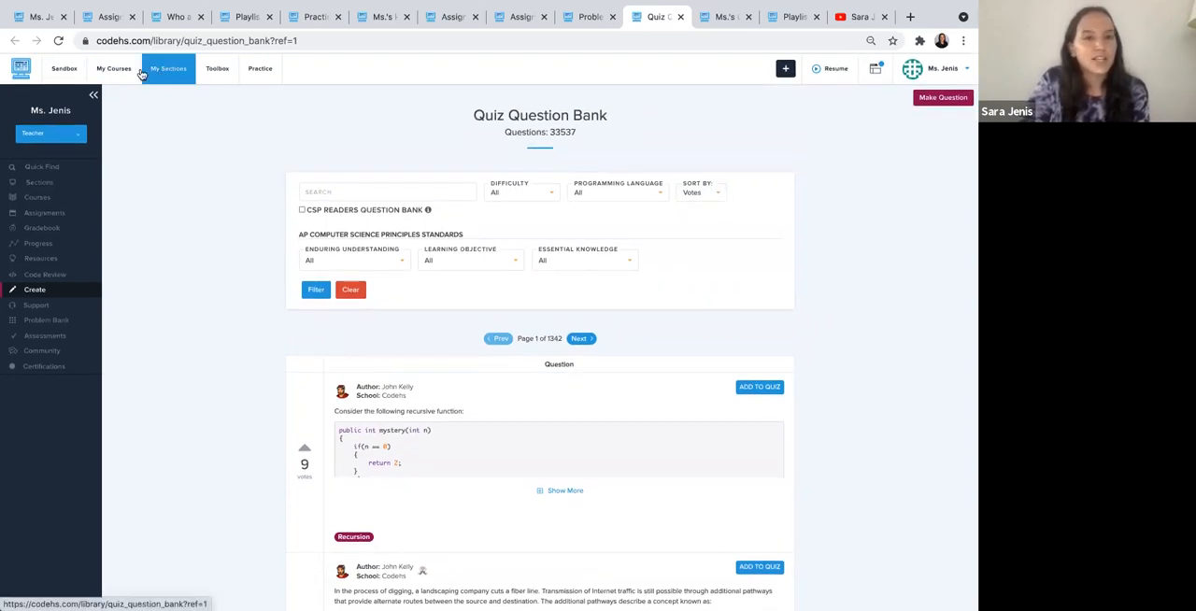
- Open the AP CS A FRQ Center in a new browser tab and open the 2013 FRQ 1 - Song List playlist
{"action": "left_click", "coordinate": [215, 73]}
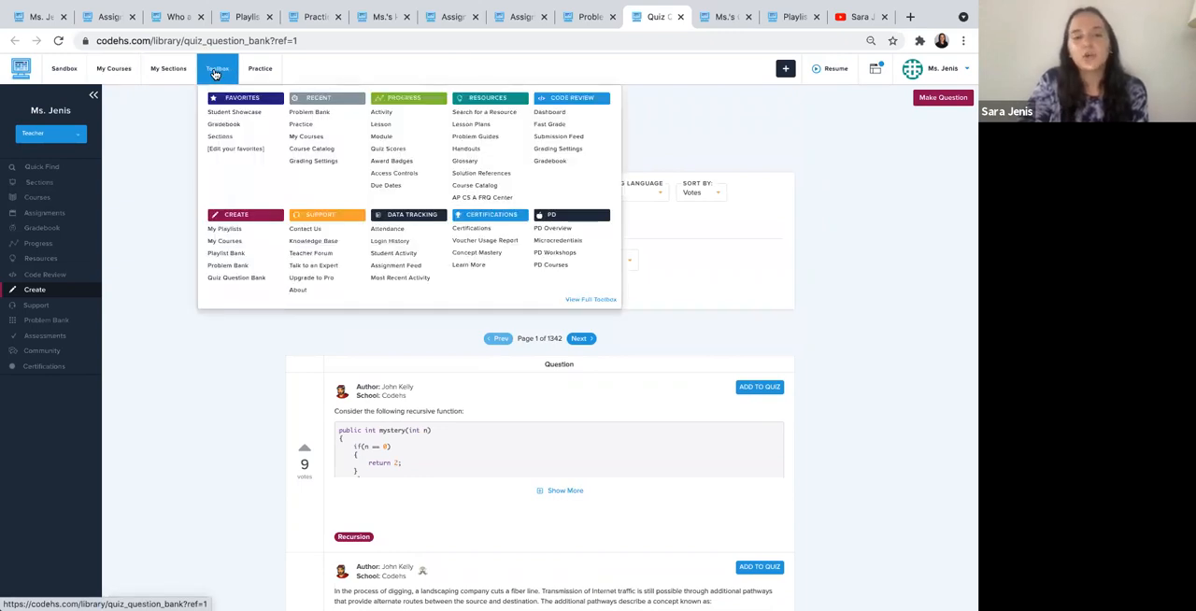
{"action": "left_click", "coordinate": [475, 202], "text": "super"}
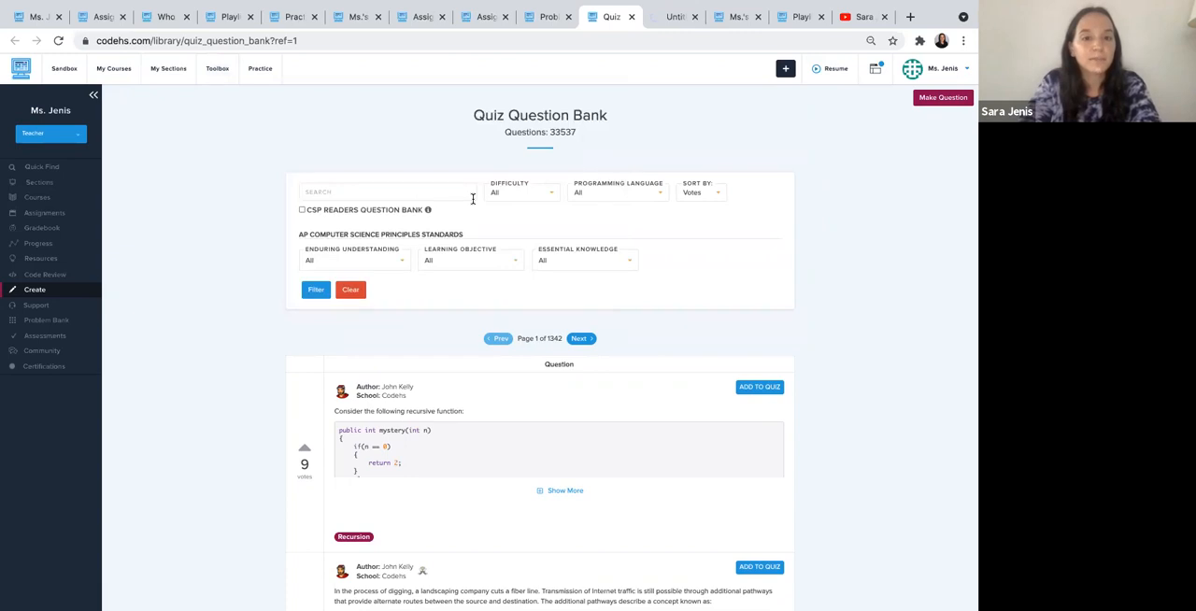
{"action": "left_click", "coordinate": [673, 19]}
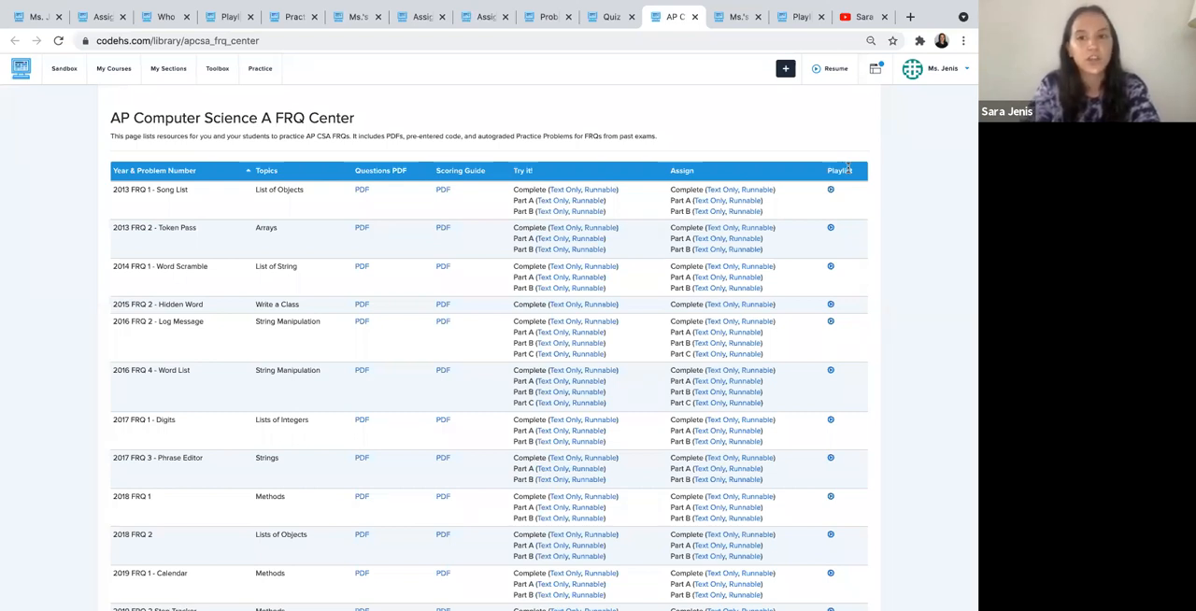
{"action": "scroll", "coordinate": [848, 168], "scroll_direction": "down", "scroll_amount": 2}
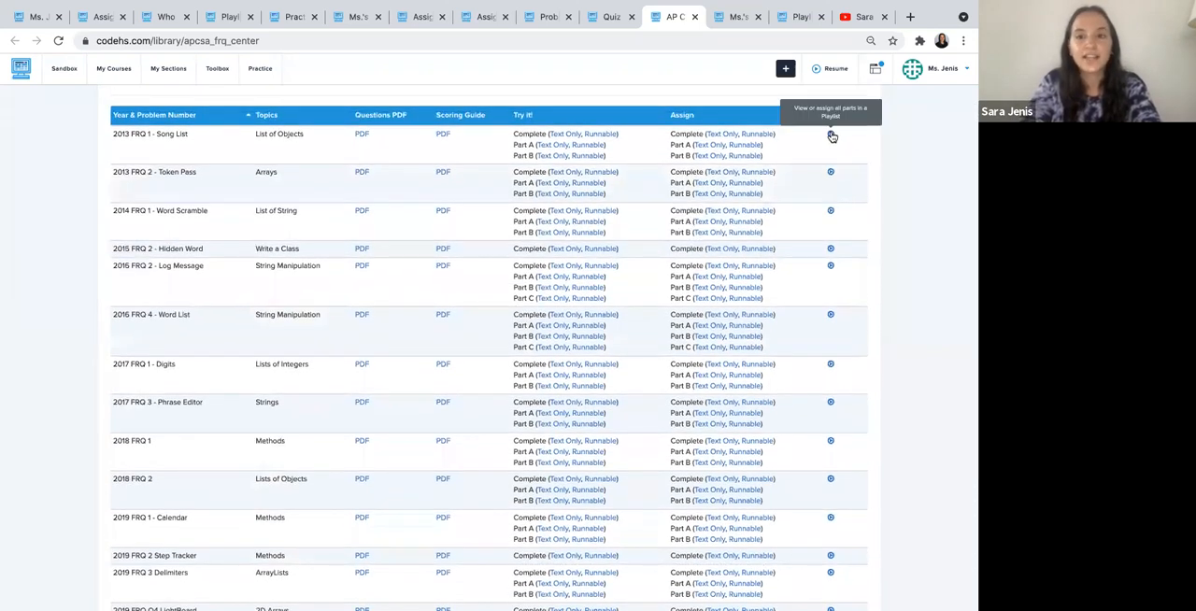
{"action": "left_click", "coordinate": [831, 136]}
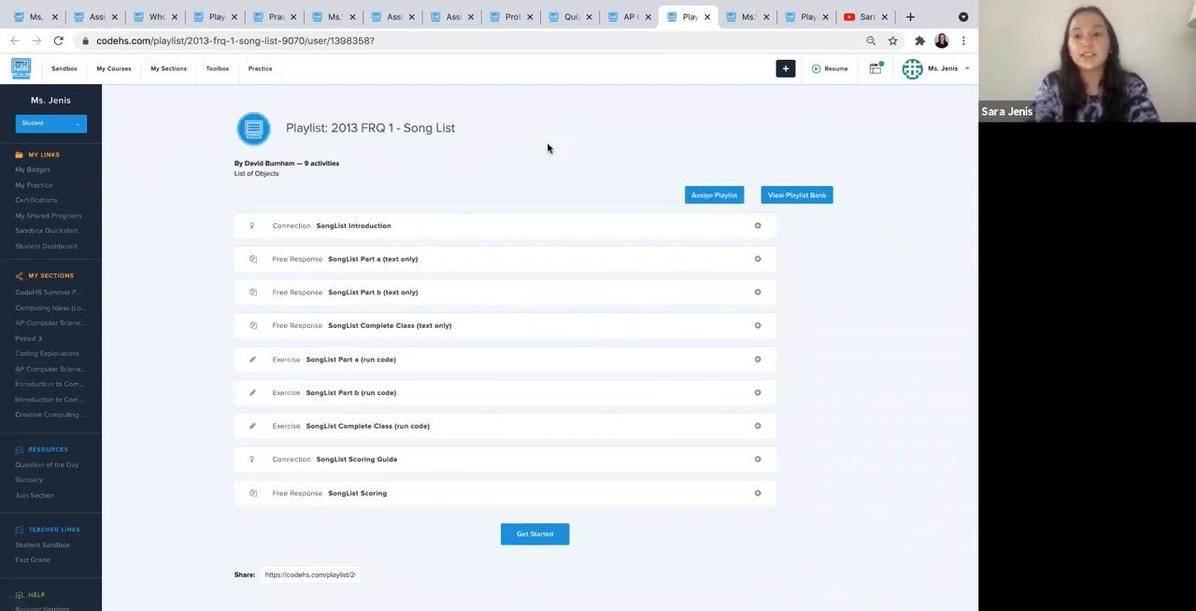
- Assign the 2013 FRQ 1 - Song List playlist as a module to Ms.'s Demo Section and dismiss the dialog
{"action": "left_click", "coordinate": [708, 197]}
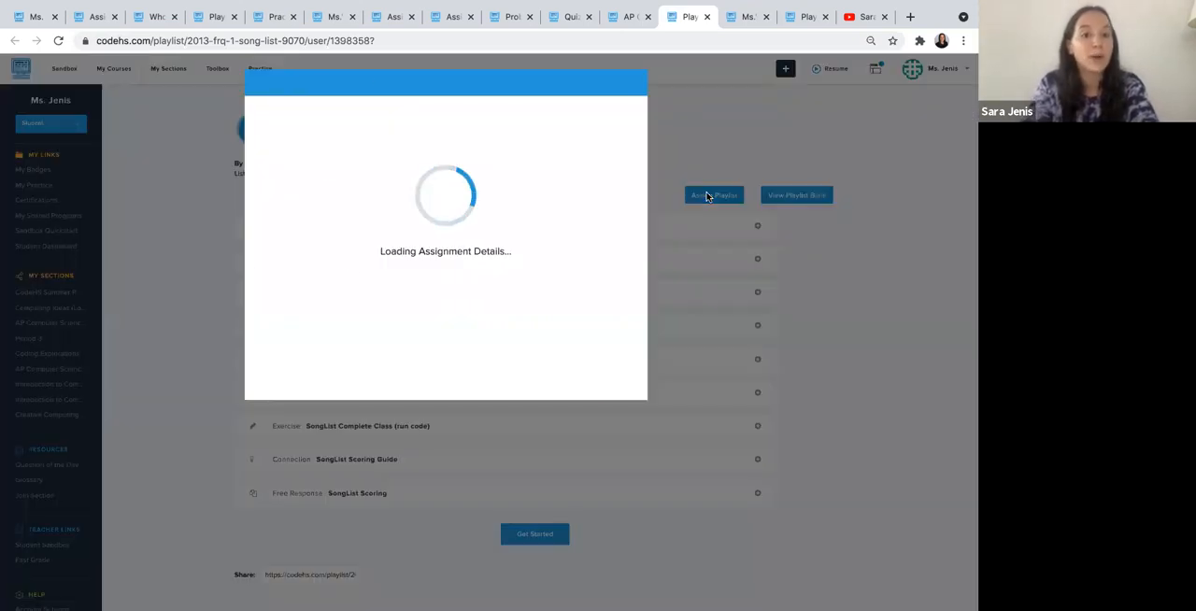
{"action": "left_click", "coordinate": [326, 121]}
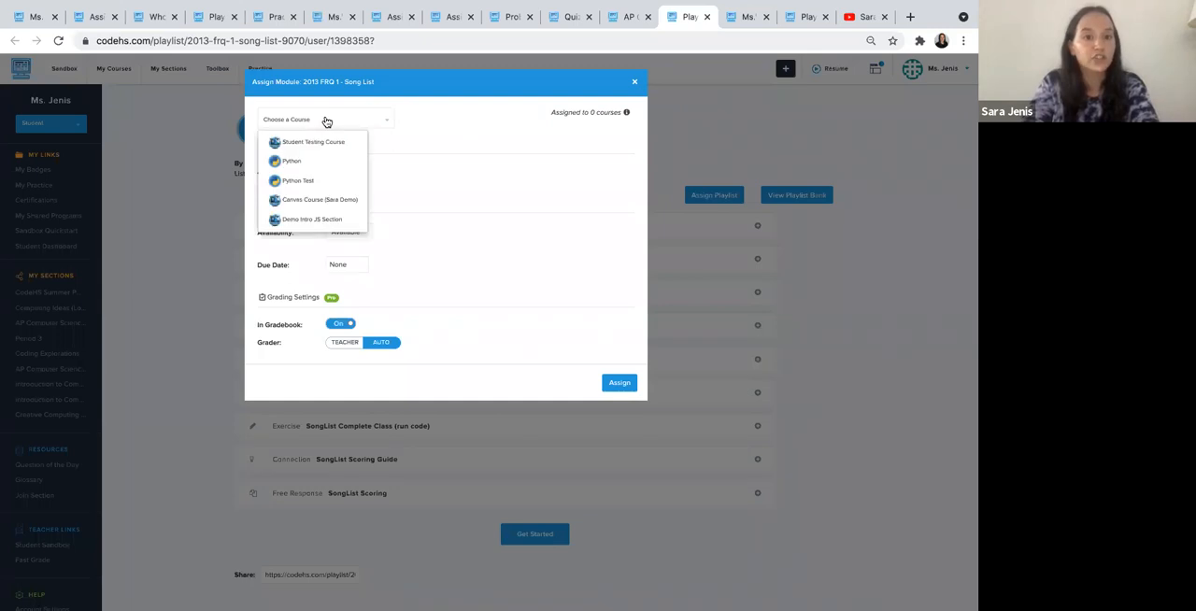
{"action": "left_click", "coordinate": [302, 234]}
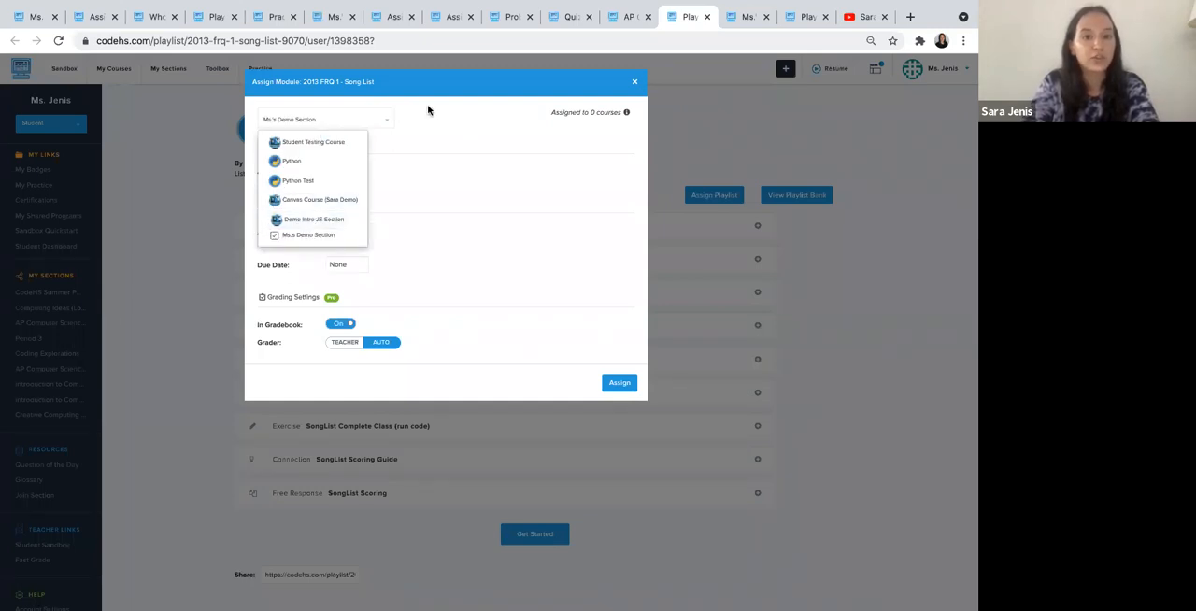
{"action": "left_click", "coordinate": [427, 118]}
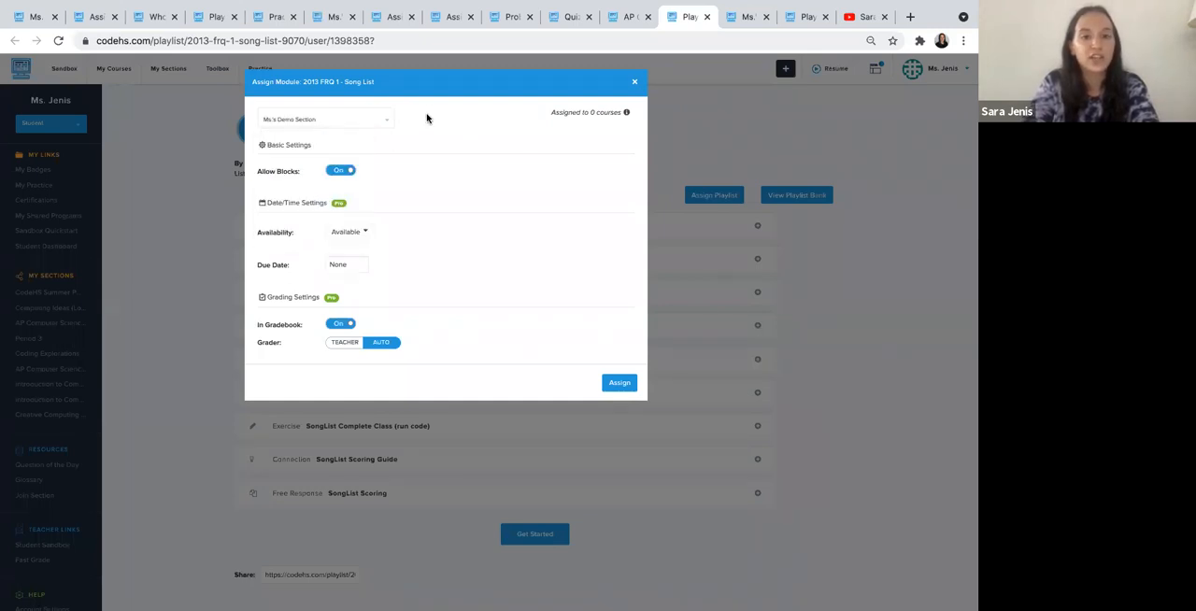
{"action": "left_click", "coordinate": [620, 383]}
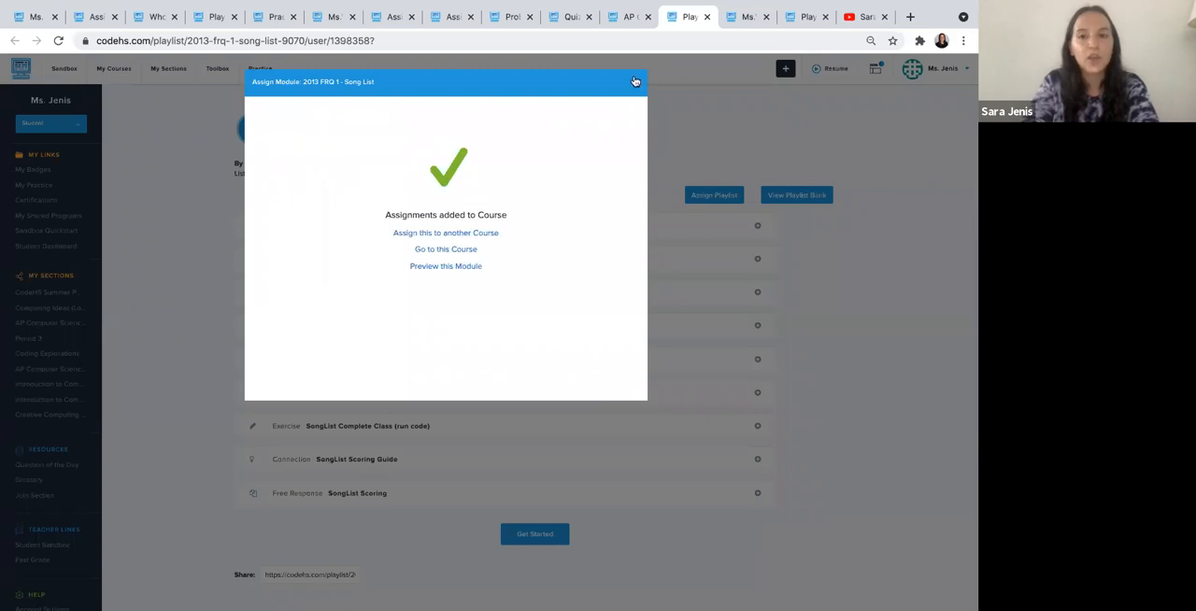
{"action": "left_click", "coordinate": [634, 82]}
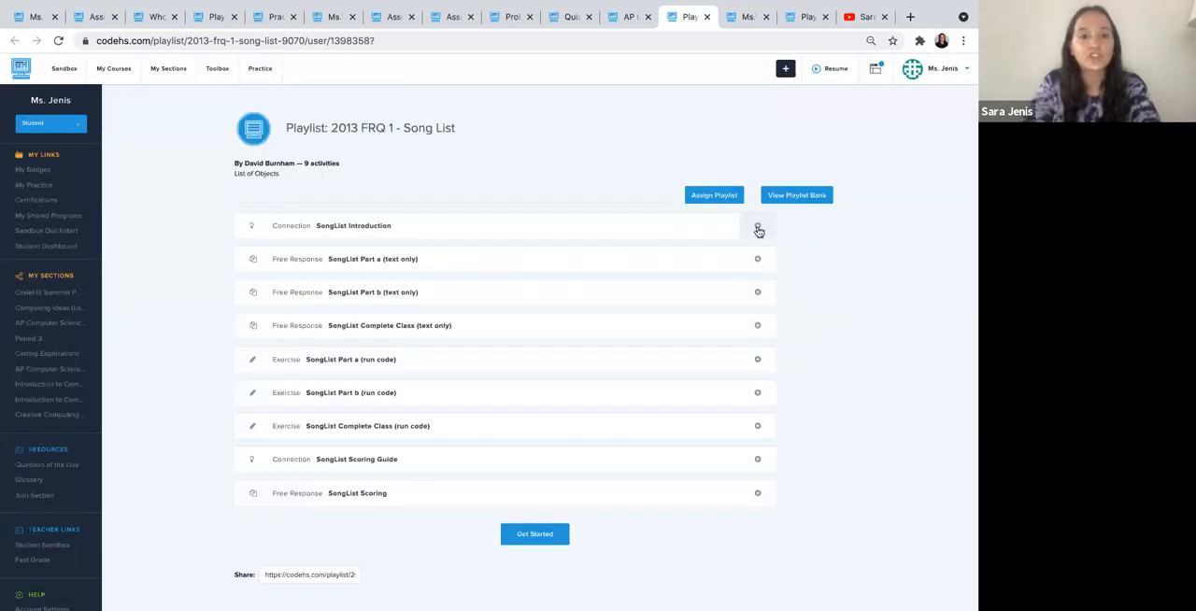
- Switch to the Demo Intro JS Section assignments tab and expand the 2013 FRQ 1 - Song List module and its lesson
{"action": "scroll", "coordinate": [756, 232], "scroll_direction": "down", "scroll_amount": 1}
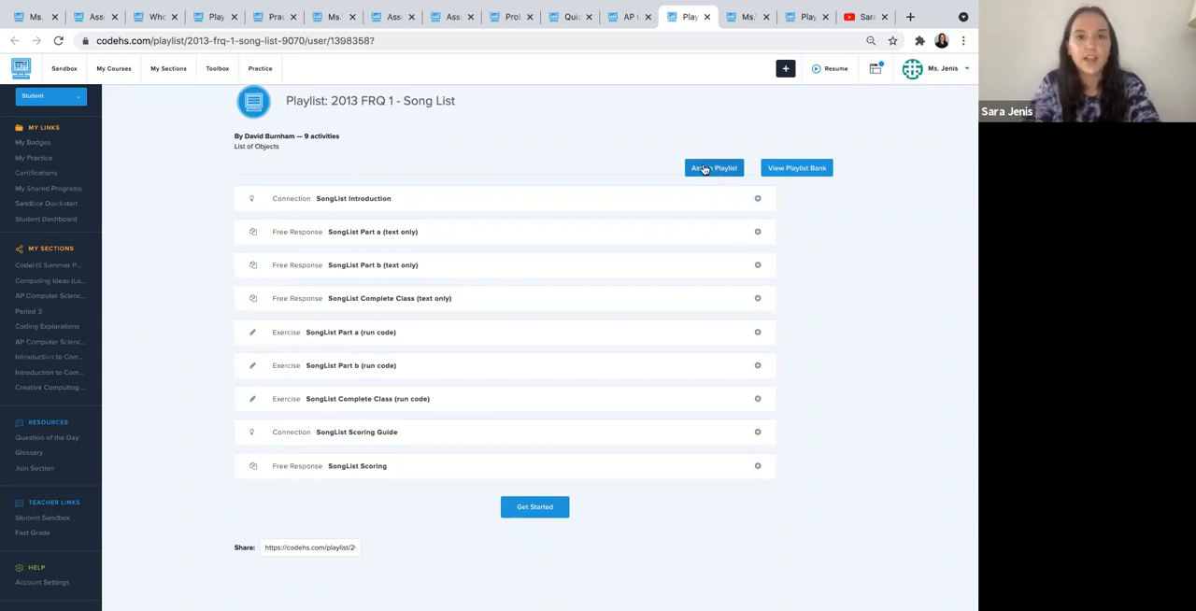
{"action": "left_click", "coordinate": [385, 21]}
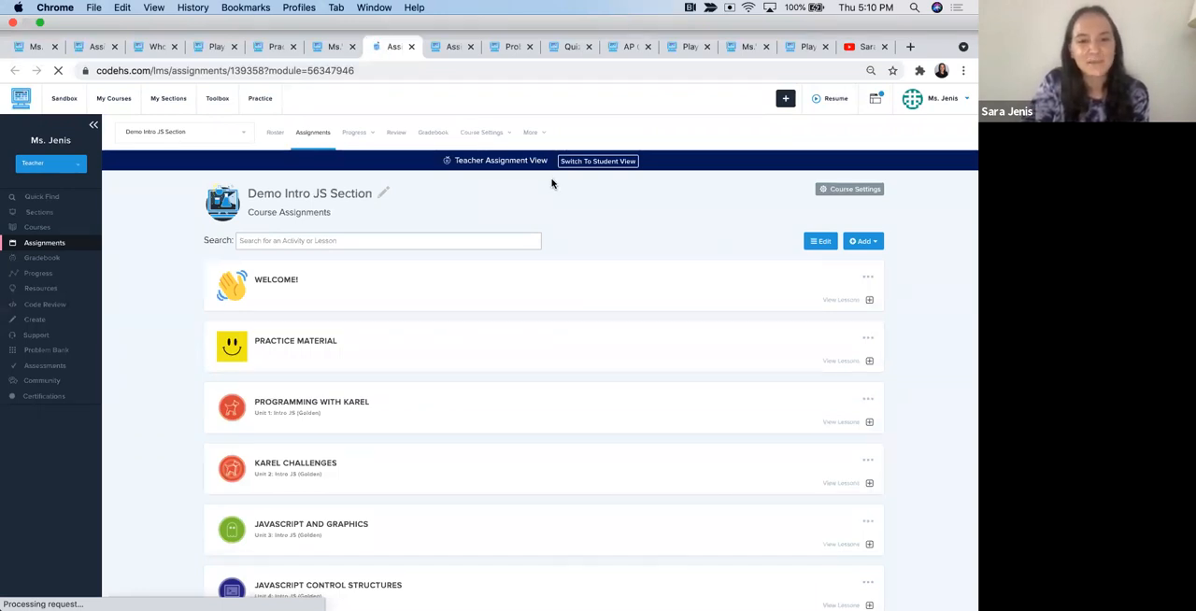
{"action": "scroll", "coordinate": [584, 216], "scroll_direction": "down", "scroll_amount": 1}
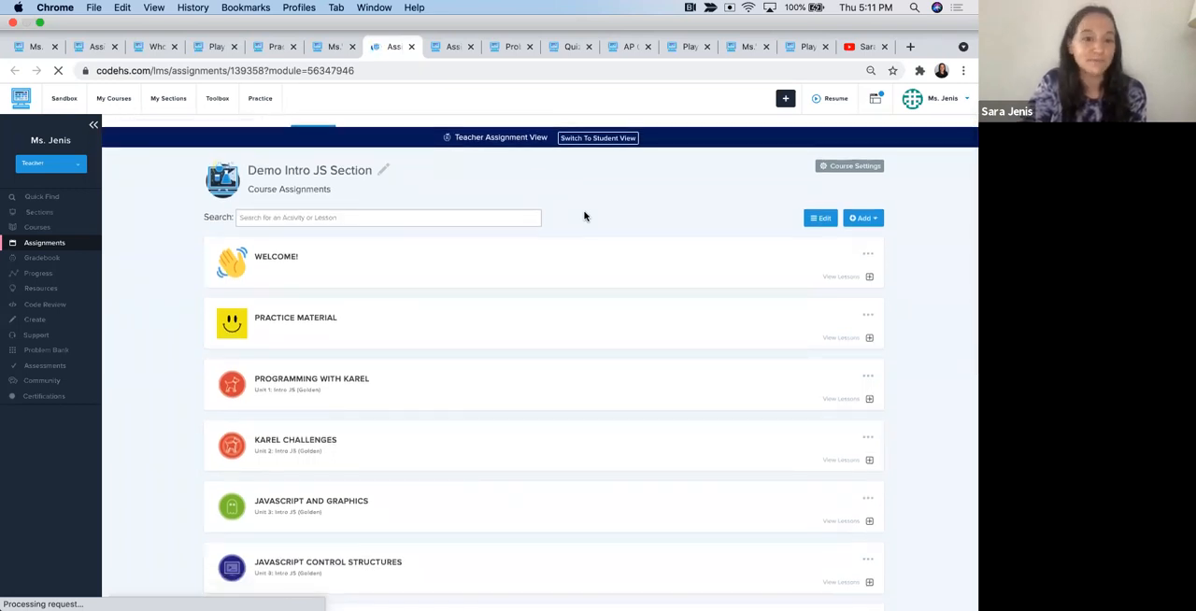
{"action": "scroll", "coordinate": [584, 216], "scroll_direction": "down", "scroll_amount": 10}
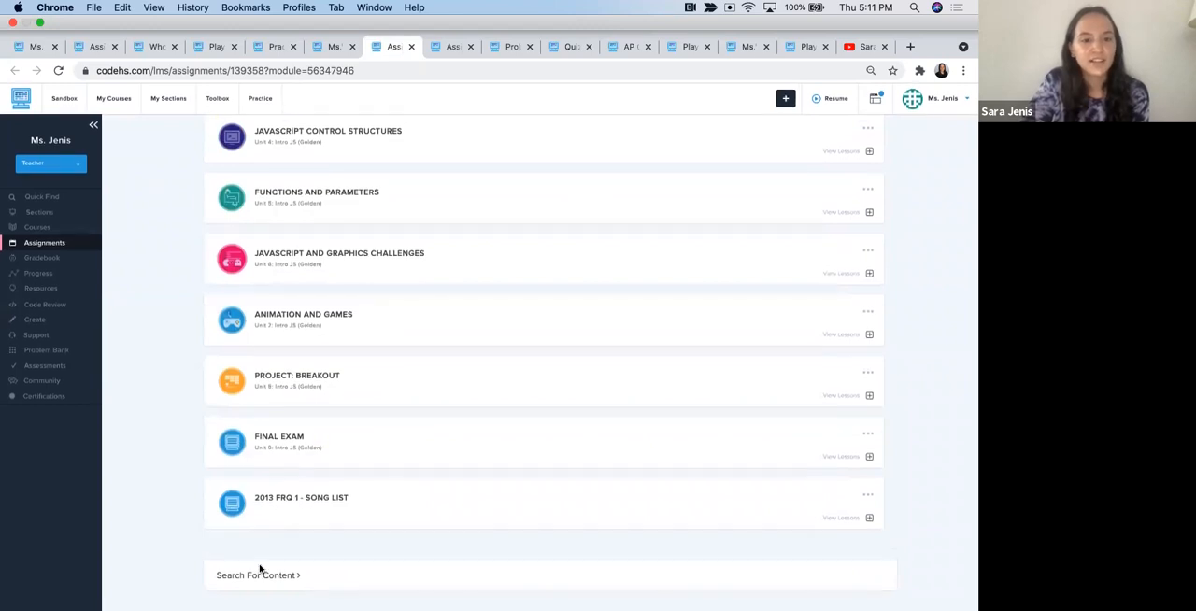
{"action": "left_click", "coordinate": [259, 504]}
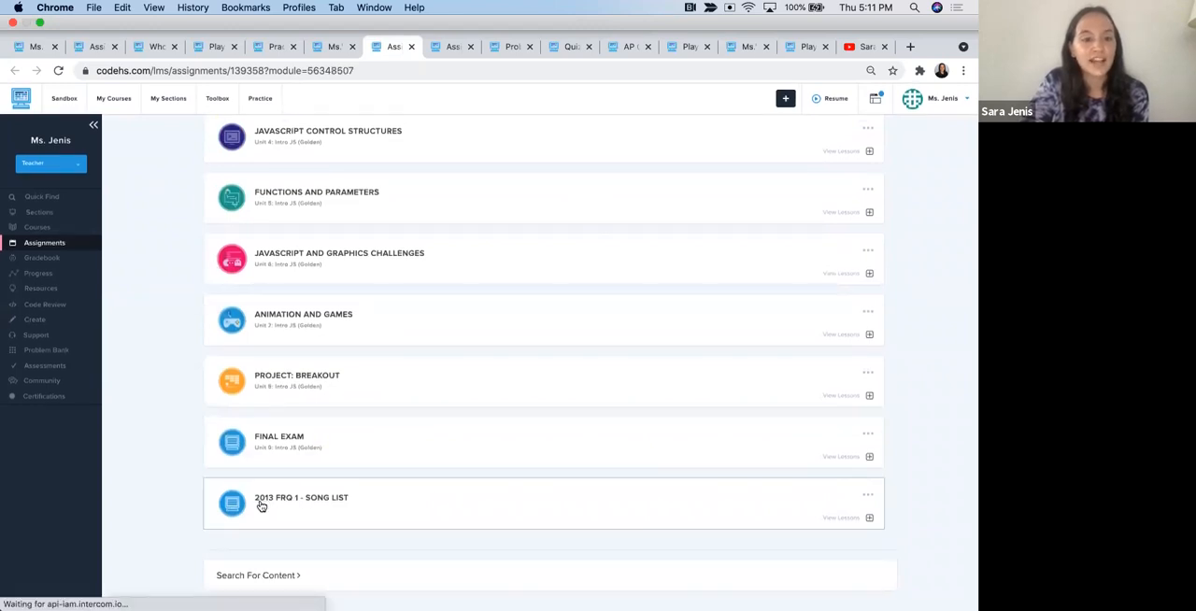
{"action": "left_click", "coordinate": [260, 490]}
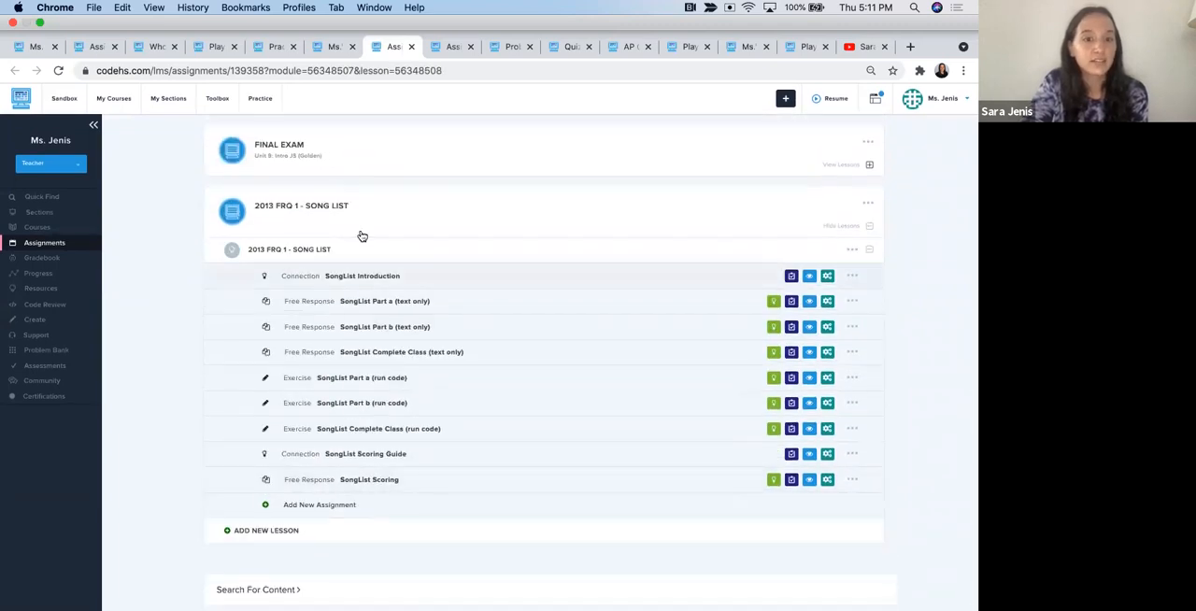
- Create a new blank module titled FRQs in the Demo Intro JS Section
{"action": "scroll", "coordinate": [363, 235], "scroll_direction": "up", "scroll_amount": 10}
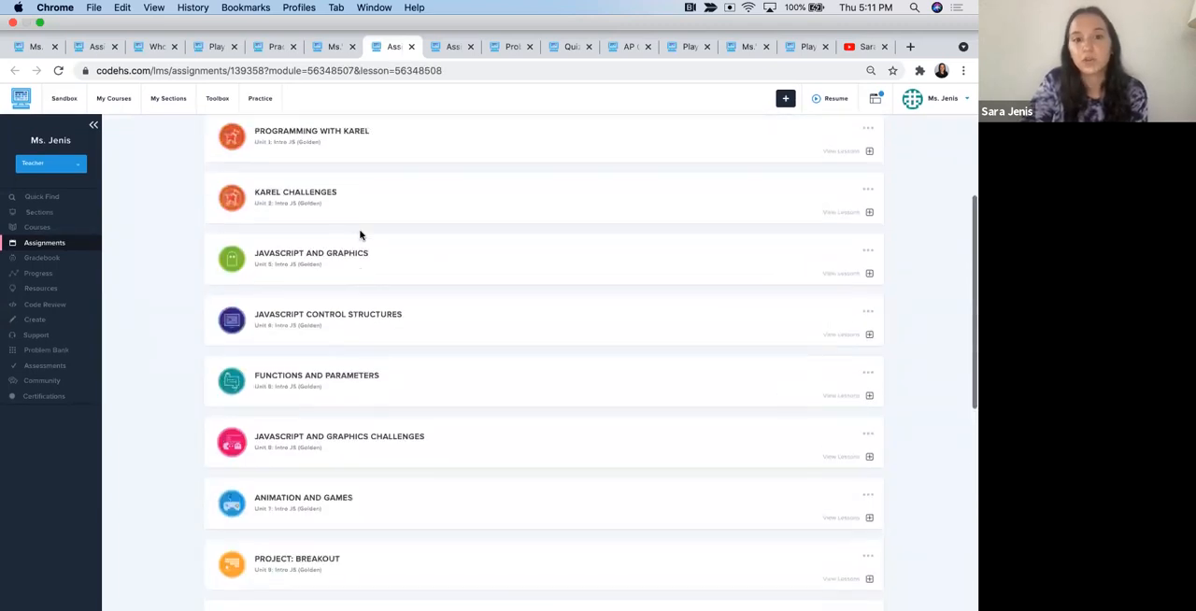
{"action": "left_click", "coordinate": [861, 241]}
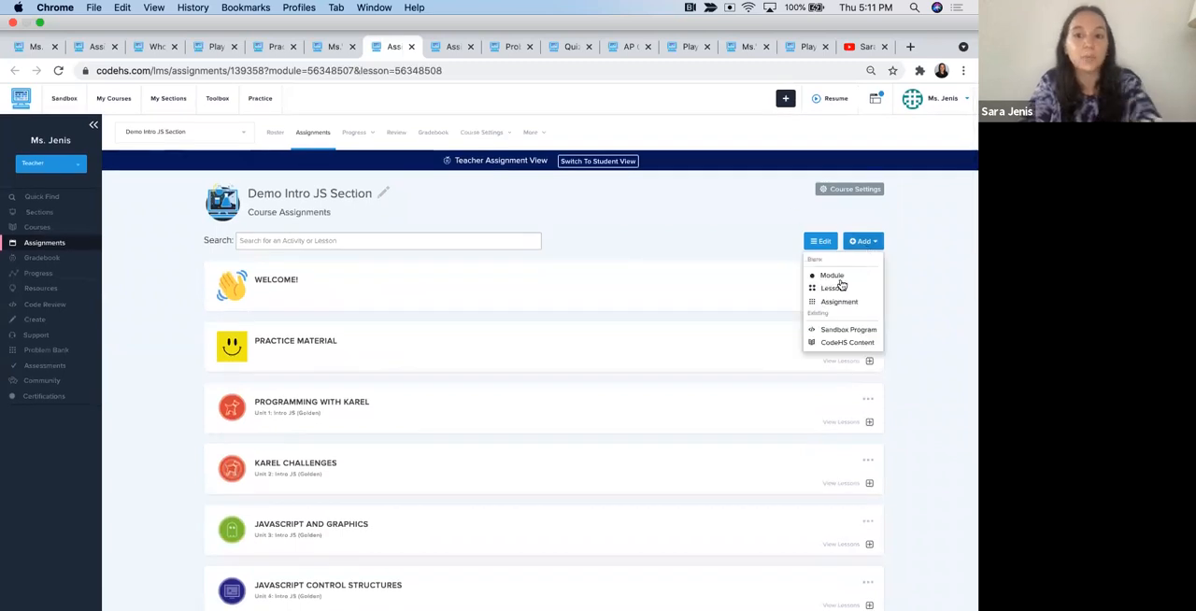
{"action": "scroll", "coordinate": [831, 279], "scroll_direction": "down", "scroll_amount": 1}
{"action": "left_click", "coordinate": [832, 252]}
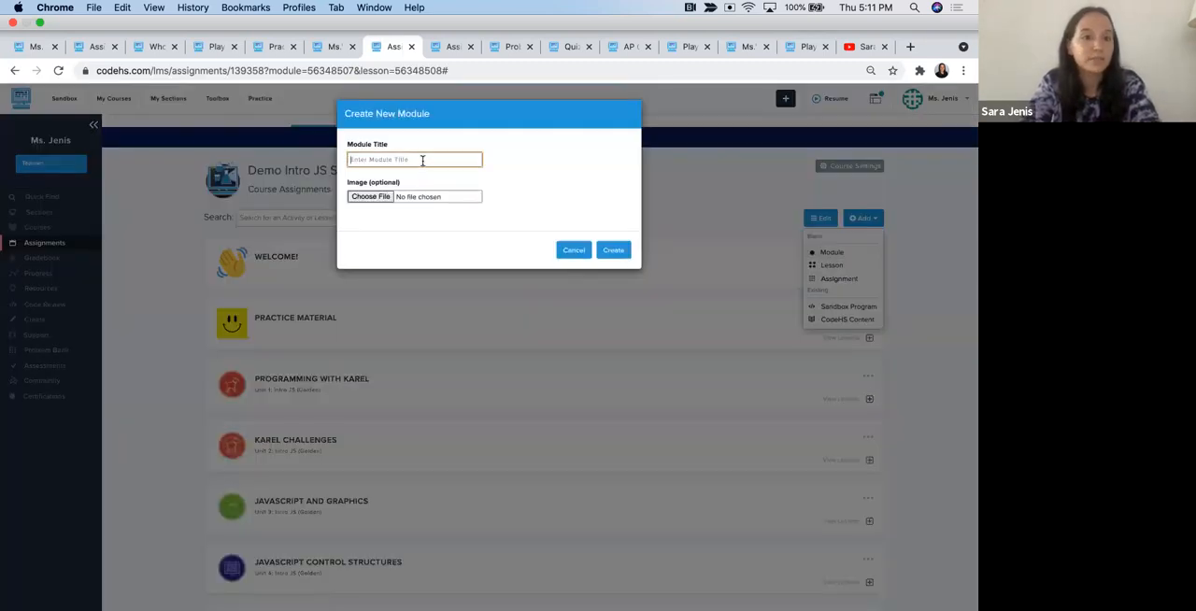
{"action": "type", "text": "I"}
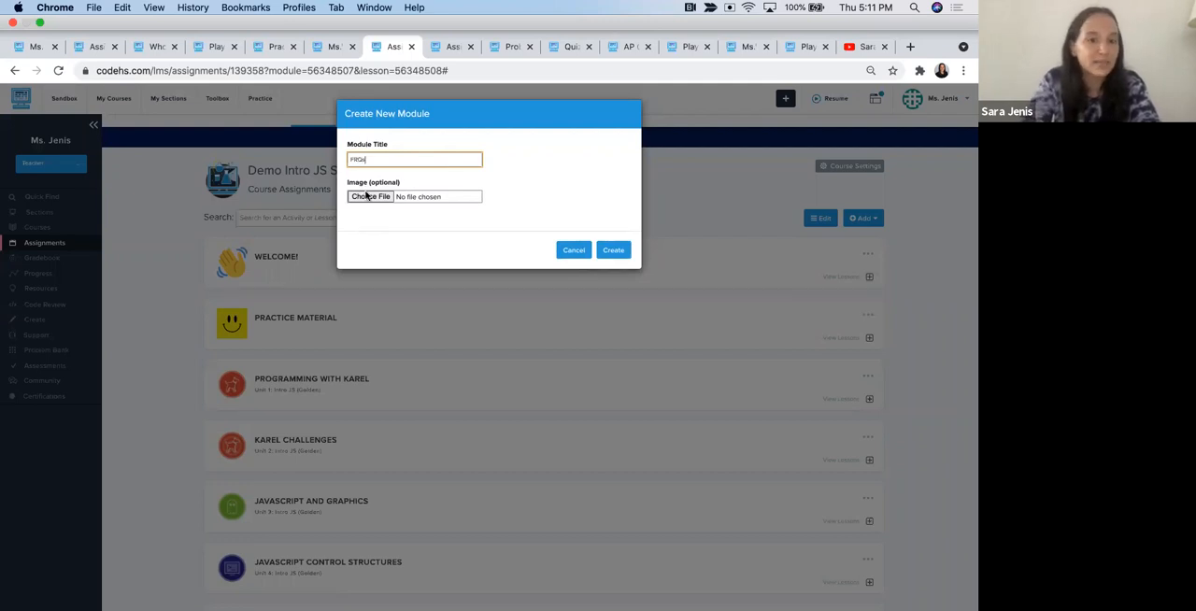
{"action": "left_click", "coordinate": [613, 252]}
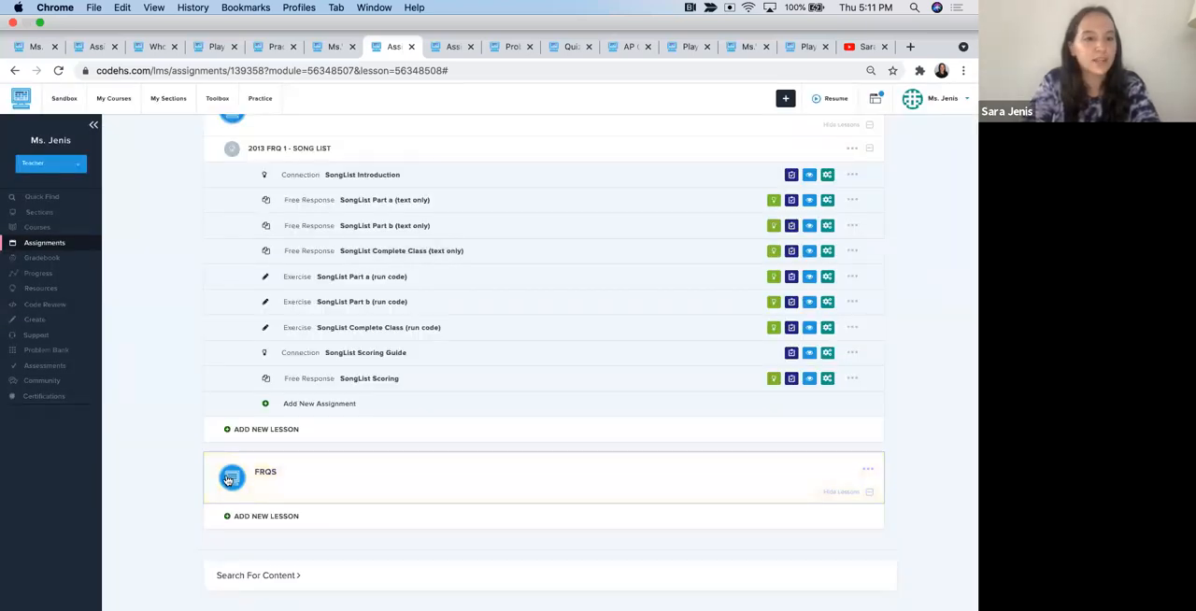
{"action": "scroll", "coordinate": [335, 150], "scroll_direction": "up", "scroll_amount": 1}
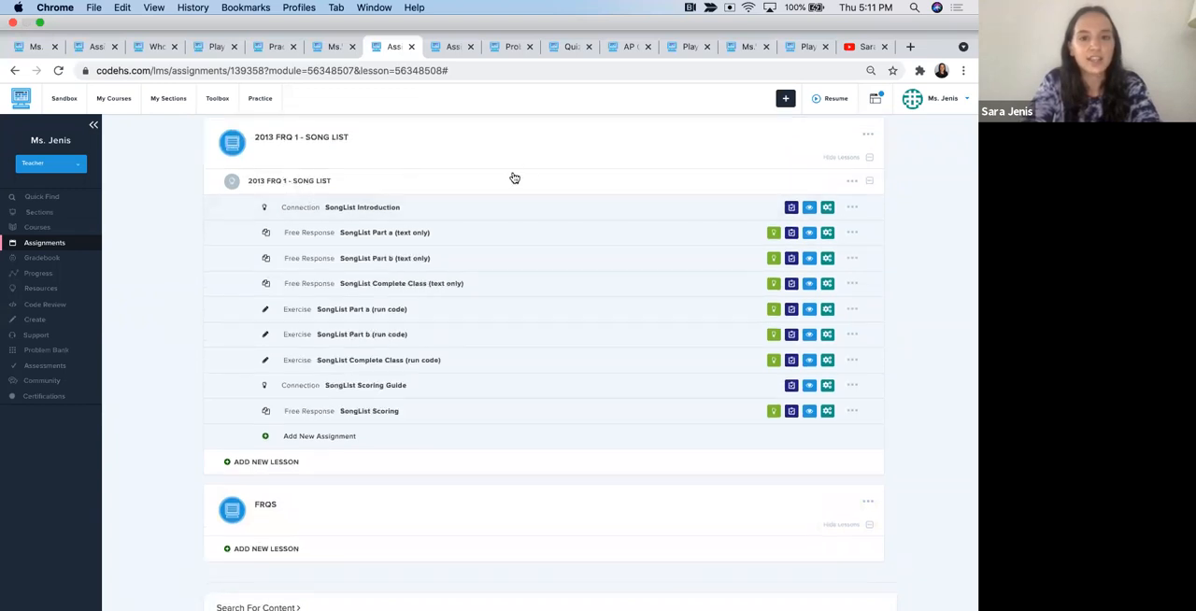
{"action": "left_click", "coordinate": [852, 182]}
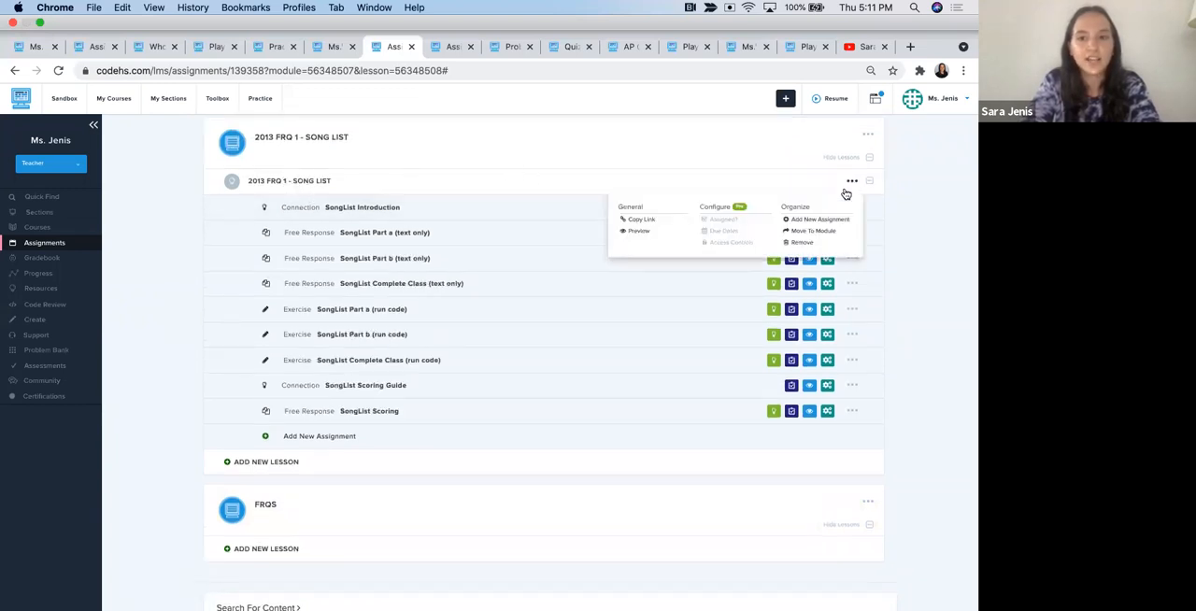
{"action": "left_click", "coordinate": [813, 231]}
{"action": "left_click", "coordinate": [486, 164]}
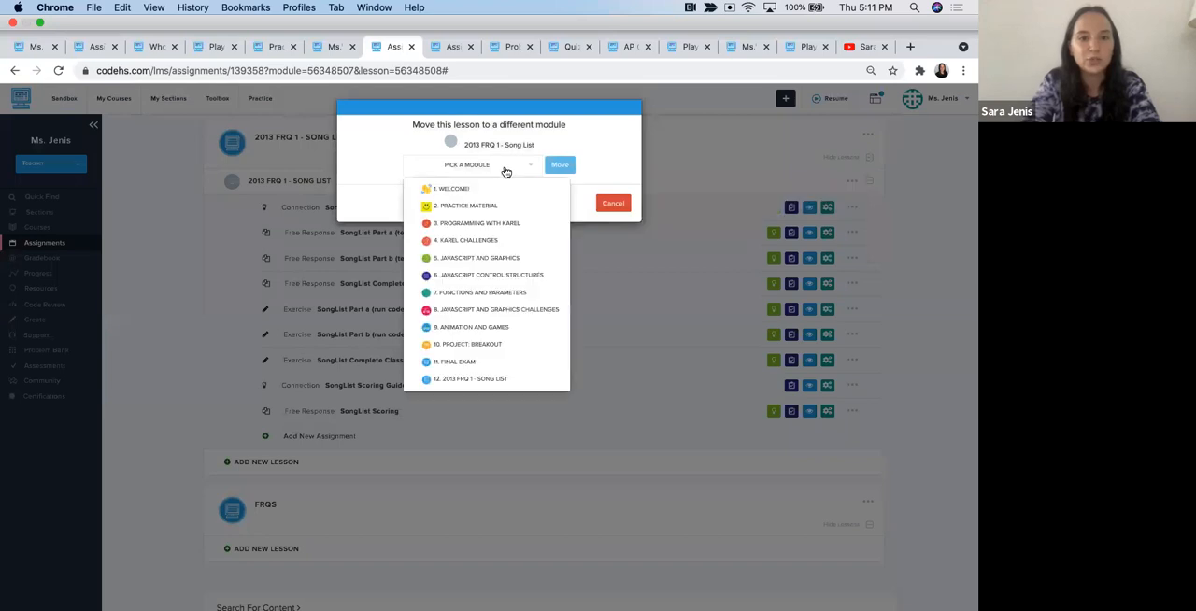
{"action": "left_click", "coordinate": [464, 377]}
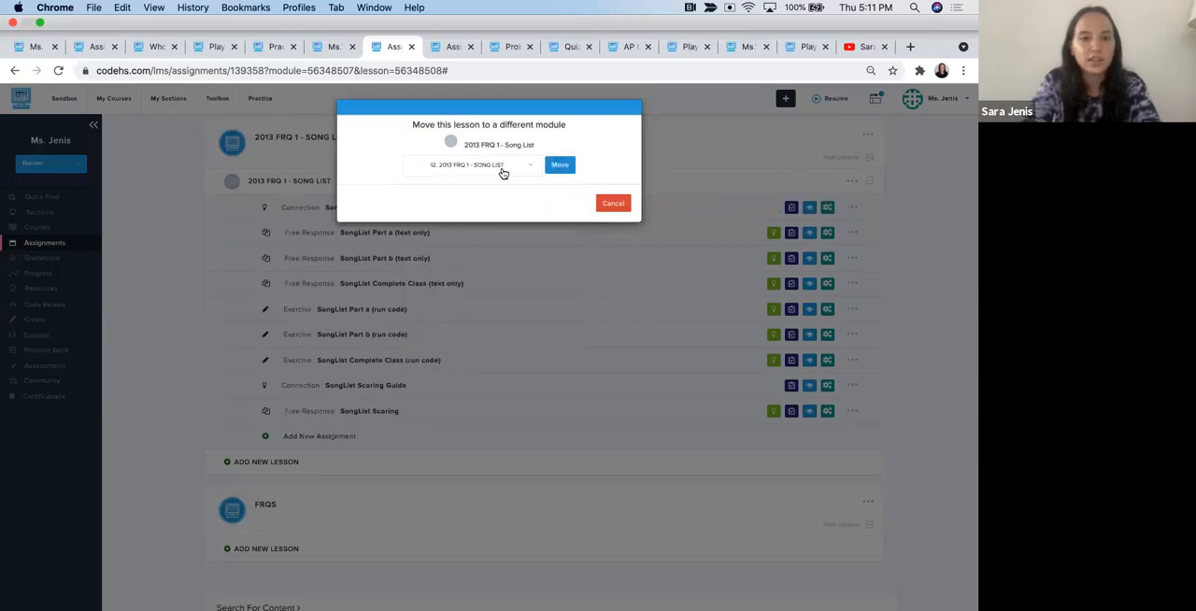
{"action": "left_click", "coordinate": [503, 172]}
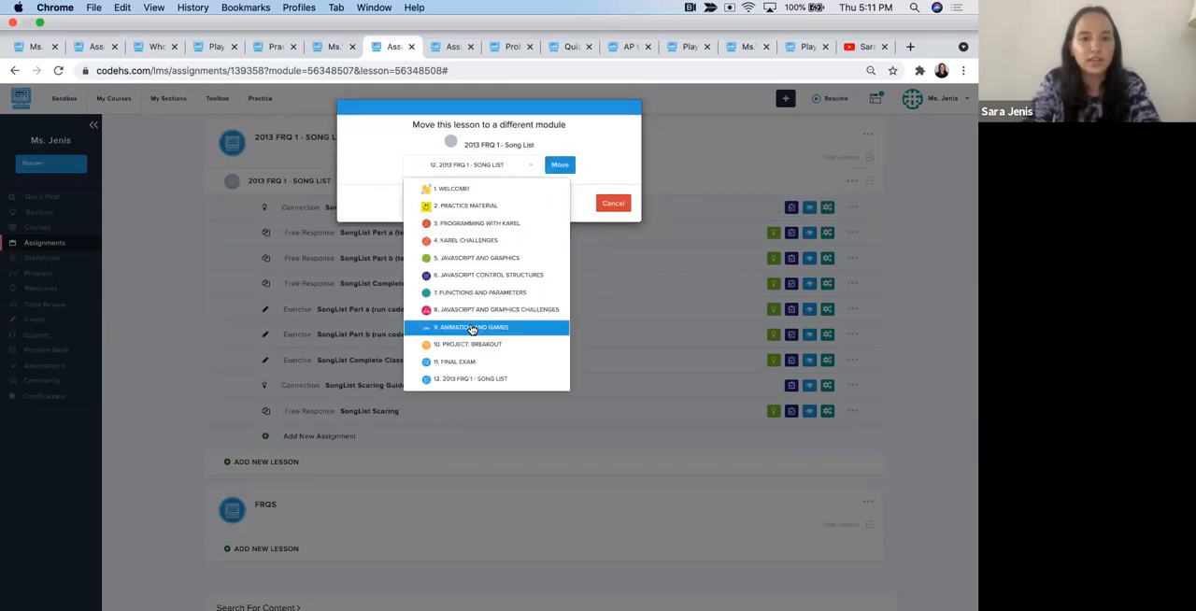
{"action": "left_click", "coordinate": [608, 206]}
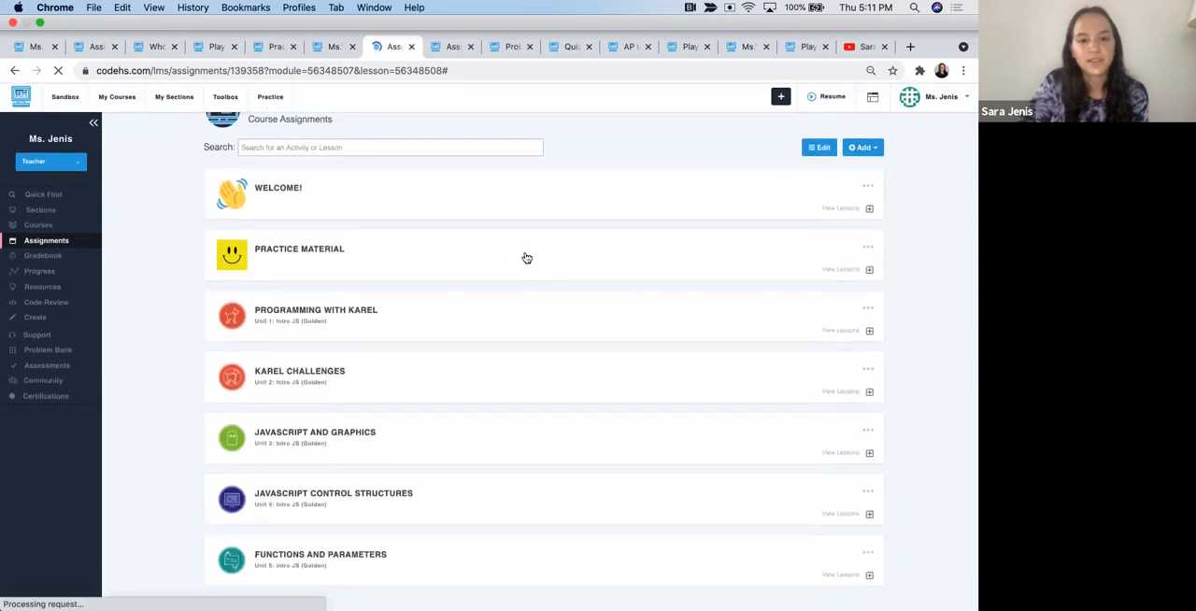
- Move the 2013 FRQ 1 - Song List lesson to the FRQs module
{"action": "scroll", "coordinate": [526, 258], "scroll_direction": "down", "scroll_amount": 10}
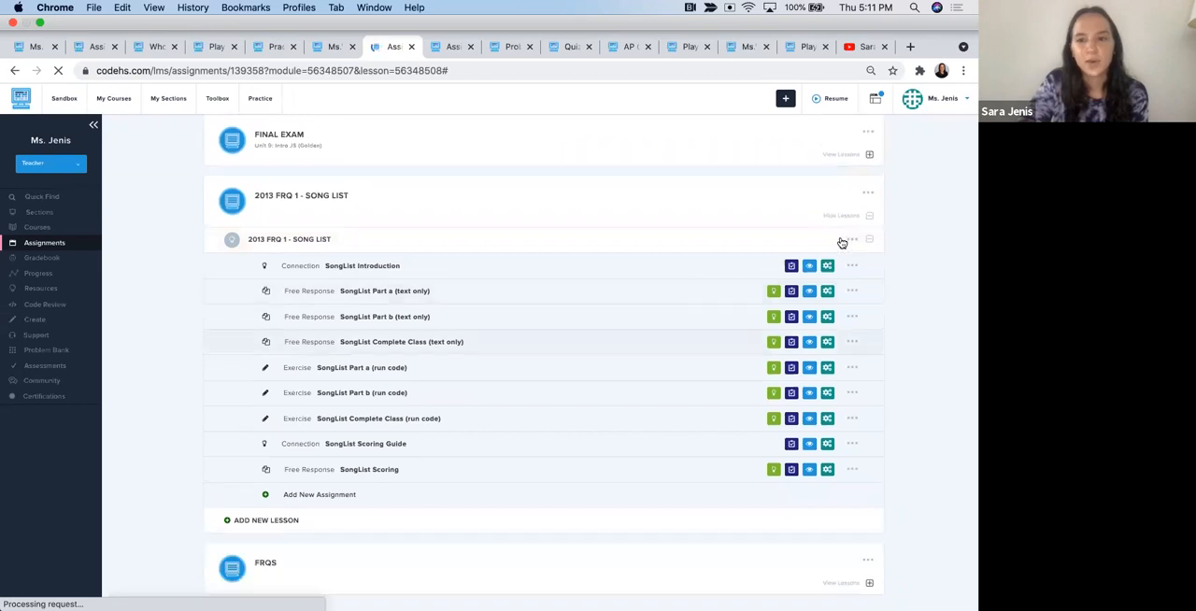
{"action": "left_click", "coordinate": [852, 242]}
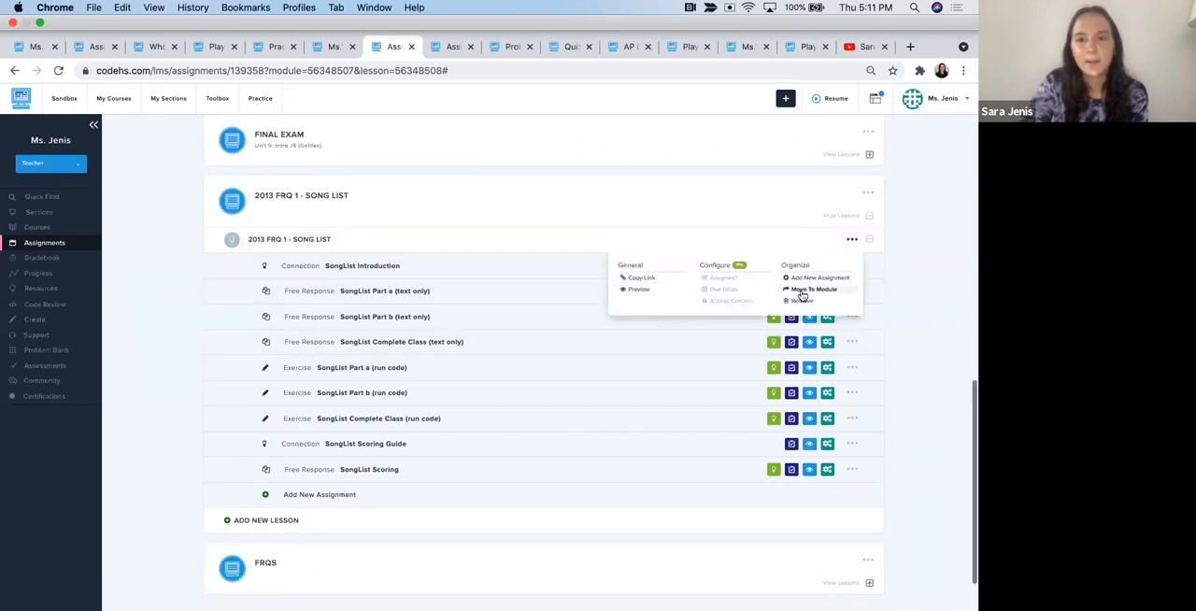
{"action": "left_click", "coordinate": [802, 290]}
{"action": "left_click", "coordinate": [521, 166]}
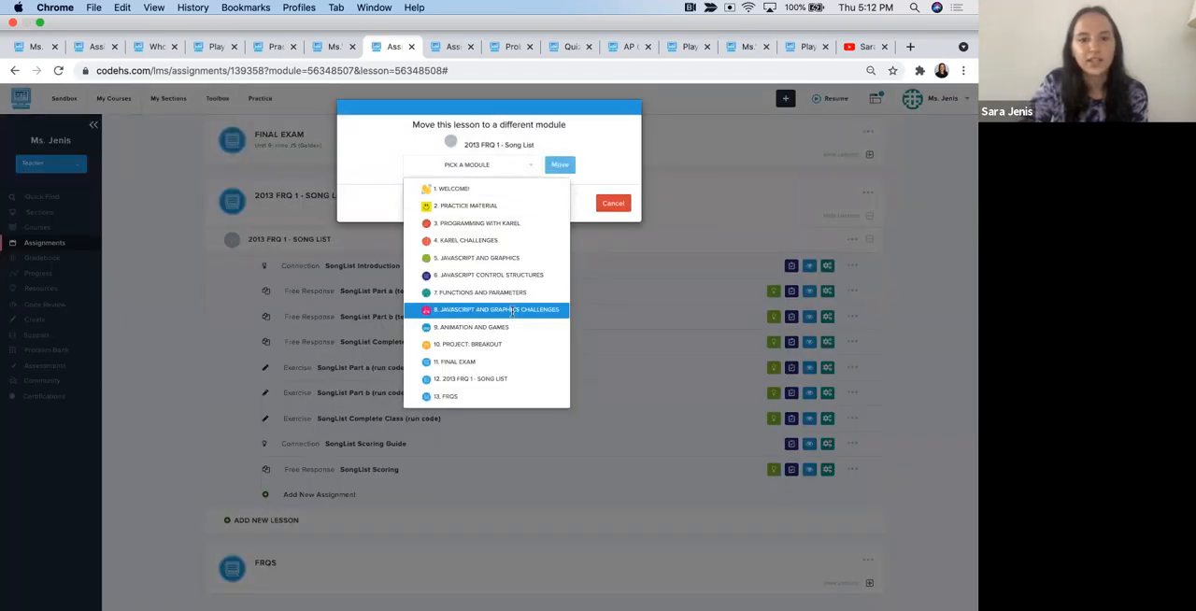
{"action": "left_click", "coordinate": [460, 398]}
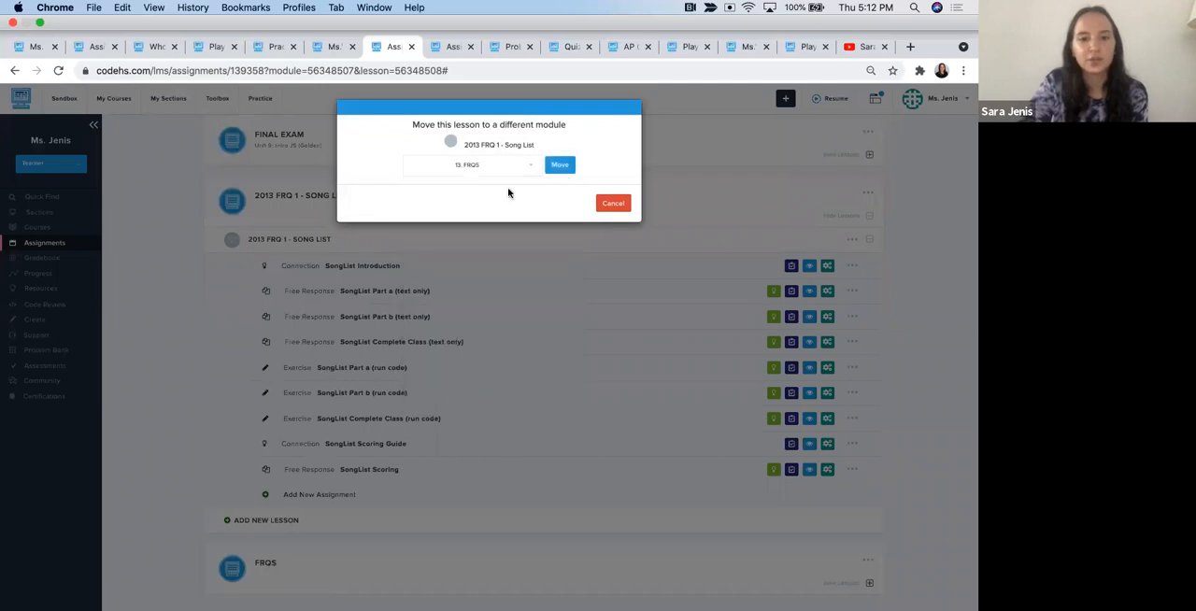
{"action": "left_click", "coordinate": [560, 166]}
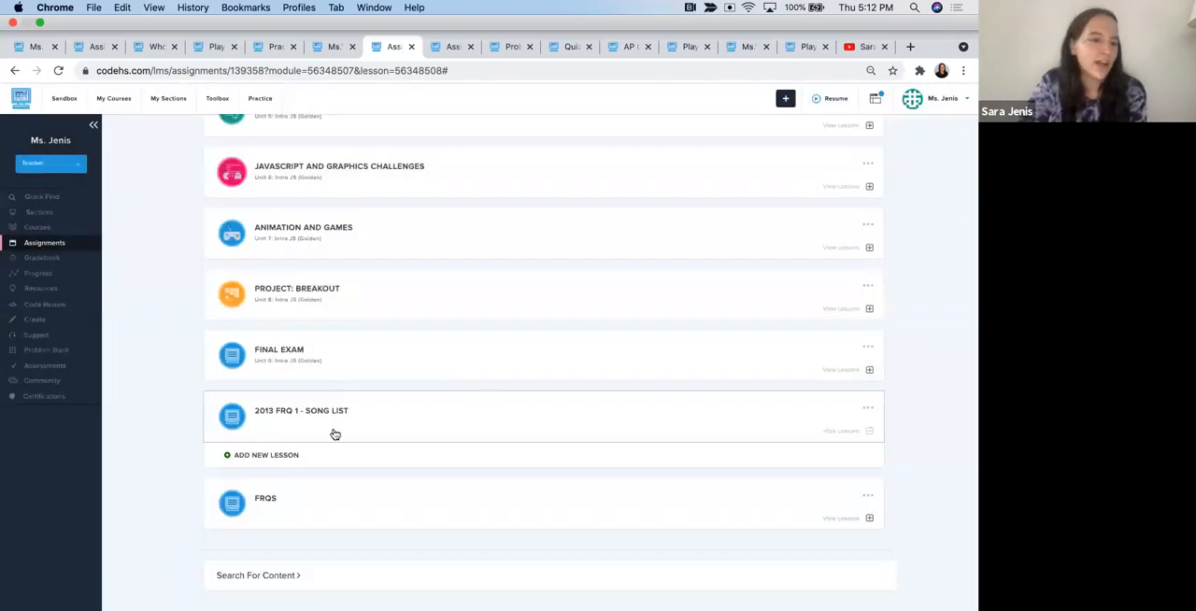
- Remove the 2013 FRQ 1 - Song List module and expand the FRQs module to check its lesson
{"action": "left_click", "coordinate": [868, 408]}
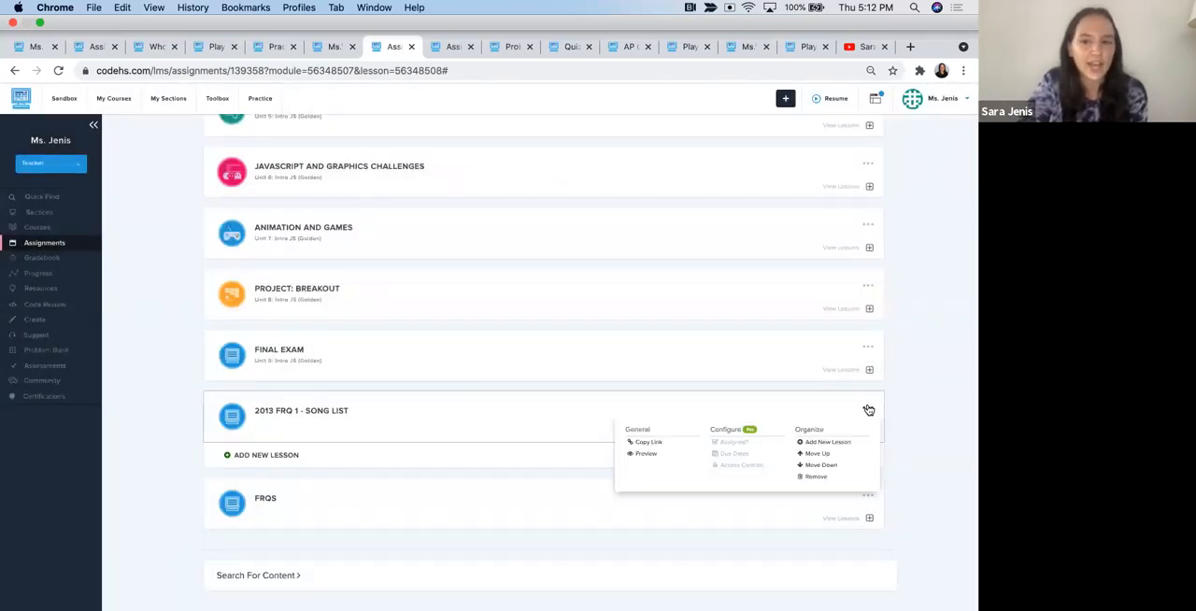
{"action": "left_click", "coordinate": [818, 477]}
{"action": "left_click", "coordinate": [512, 216]}
{"action": "left_click", "coordinate": [266, 498]}
{"action": "scroll", "coordinate": [264, 497], "scroll_direction": "down", "scroll_amount": 5}
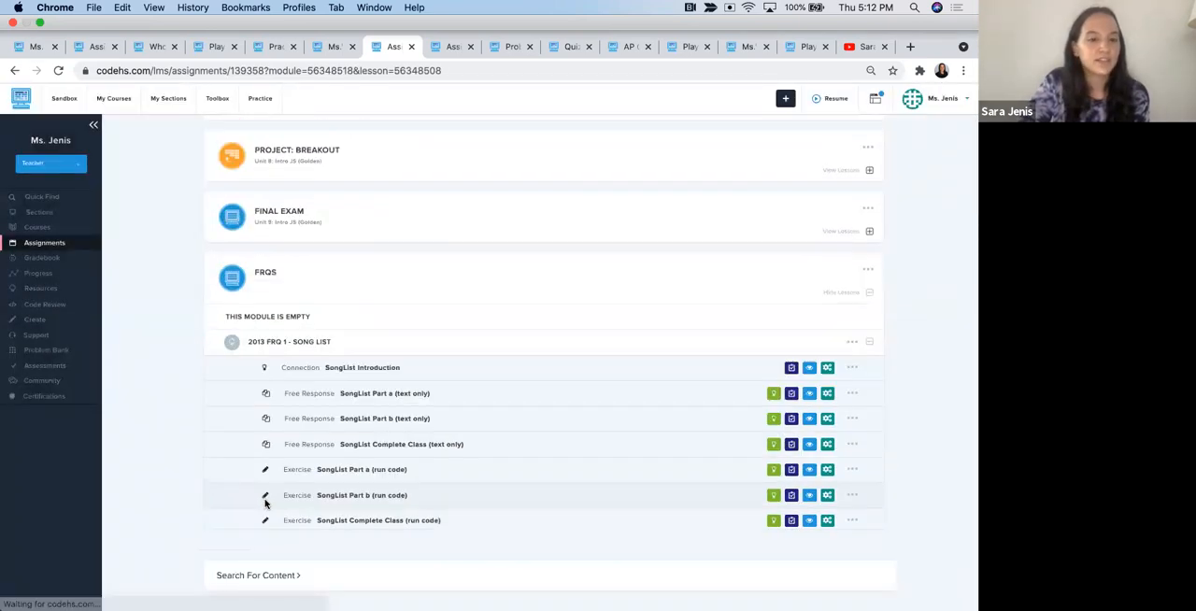
{"action": "left_click", "coordinate": [278, 269]}
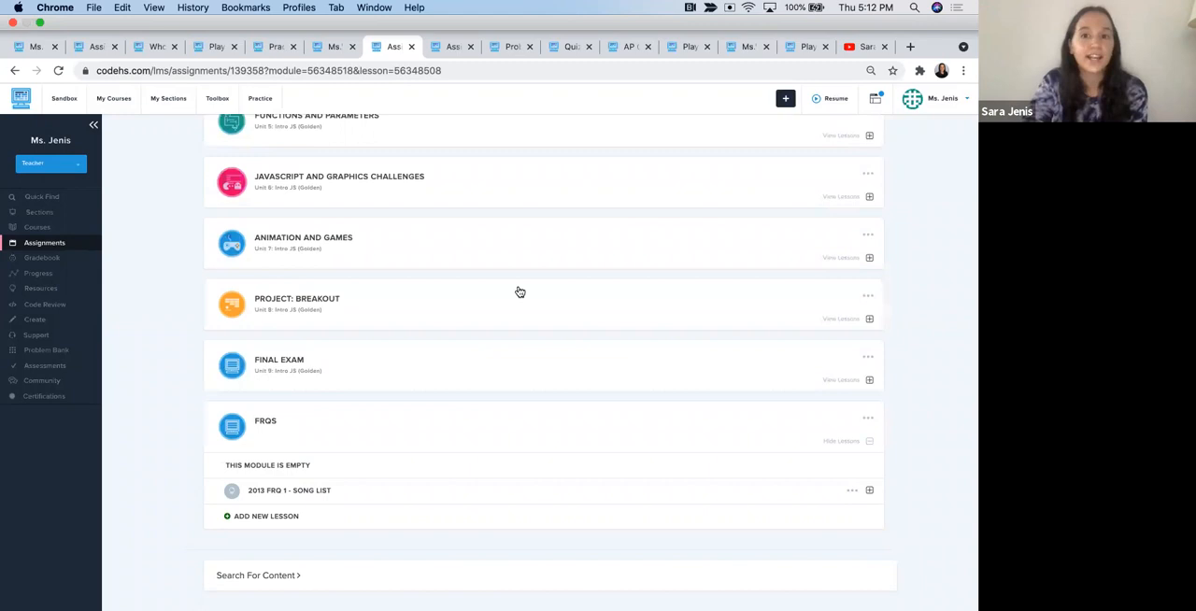
- View the CodeHS Scavenger Hunt Activity playlist in its browser tab, and switch to the My Create Page tab
{"action": "left_click", "coordinate": [792, 47]}
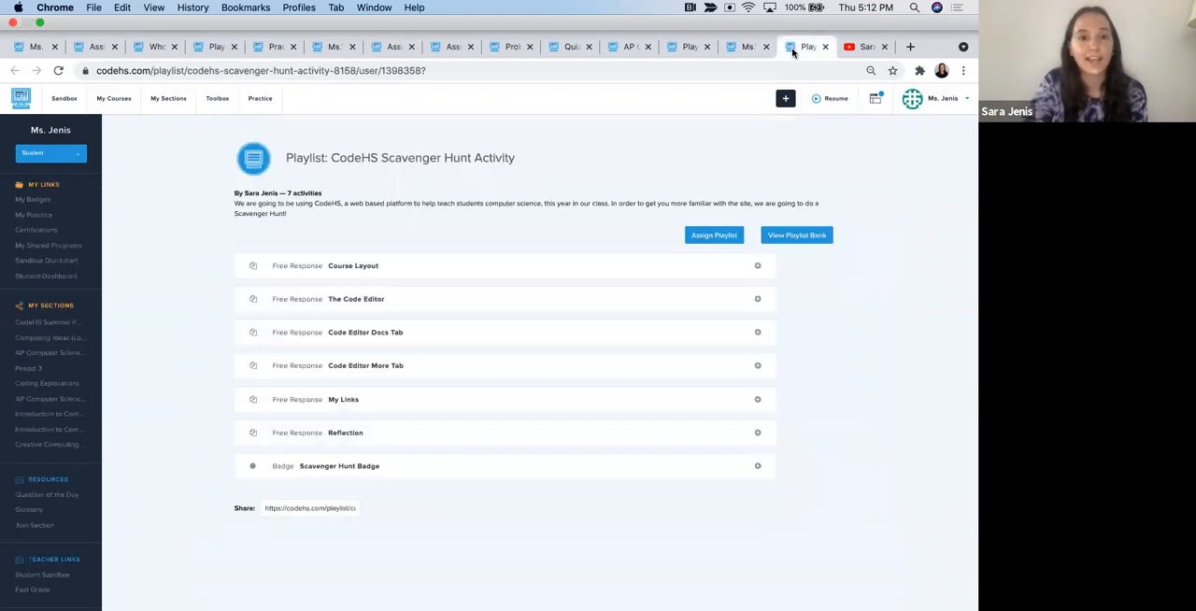
{"action": "left_click", "coordinate": [746, 48]}
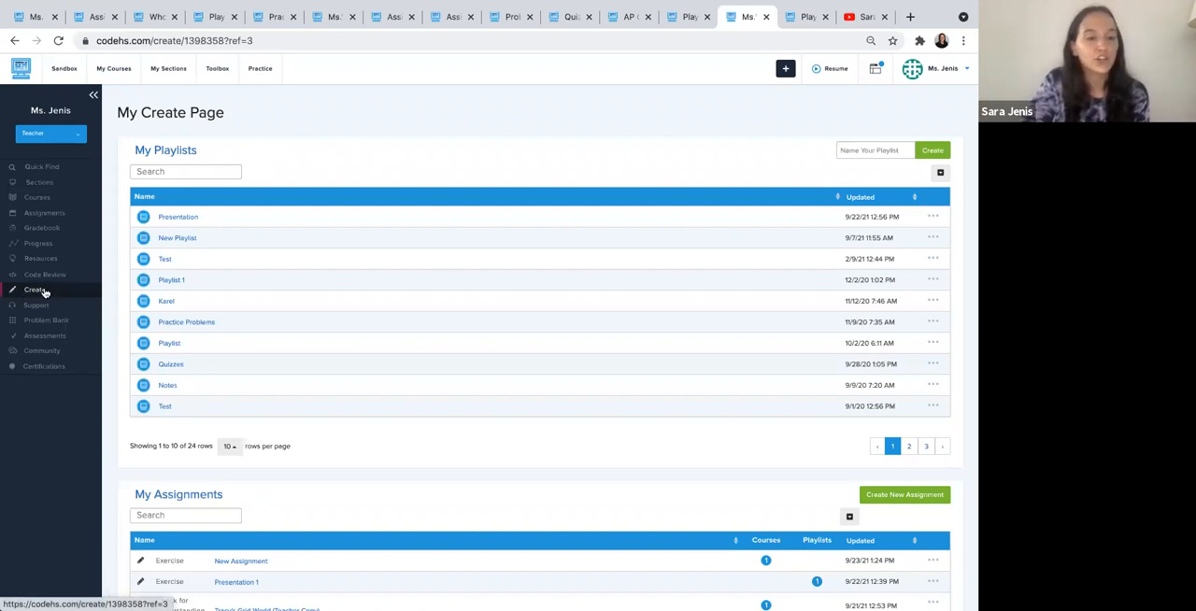
{"action": "left_click", "coordinate": [215, 75]}
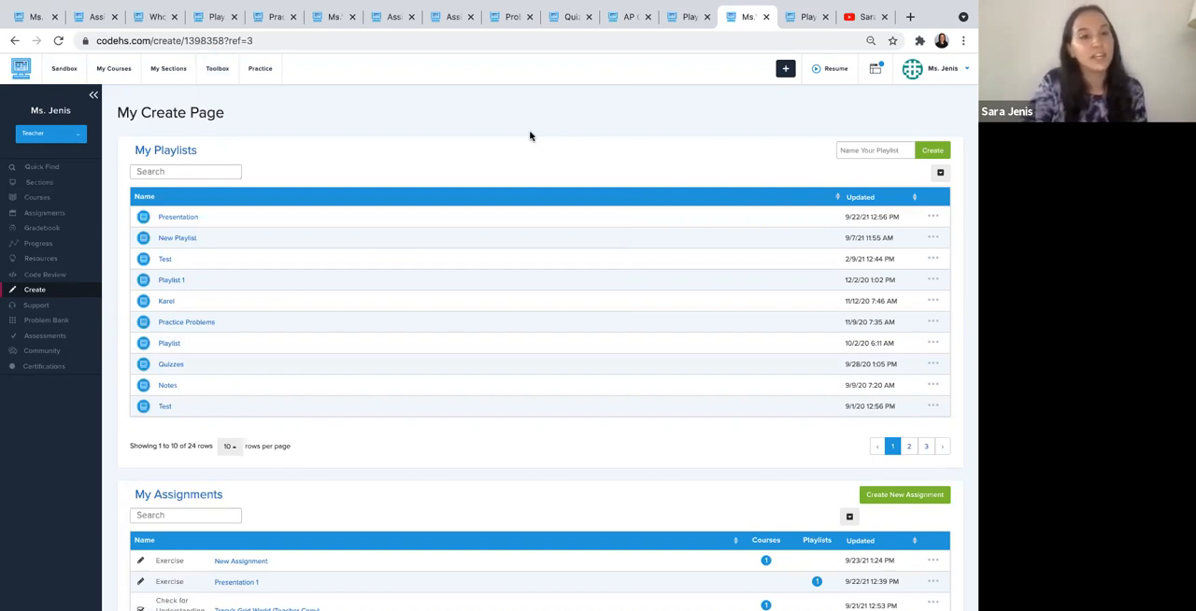
- Create a new playlist named with the teacher's first name in possessive form followed by "Playlist"
{"action": "left_click", "coordinate": [843, 152]}
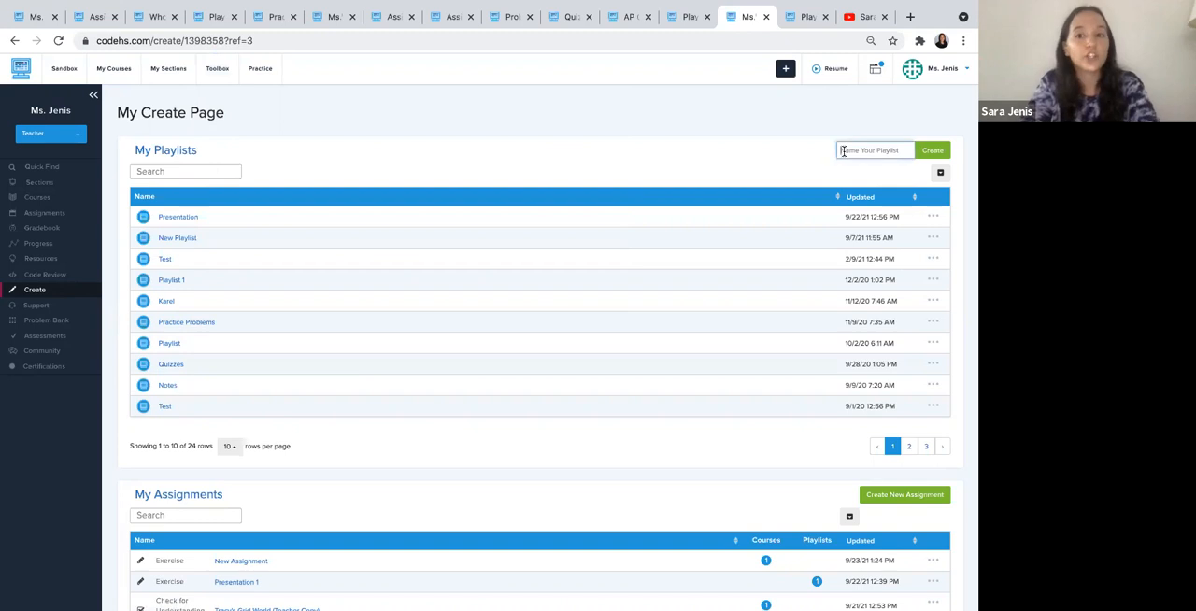
{"action": "type", "text": "Sara's Playlist"}
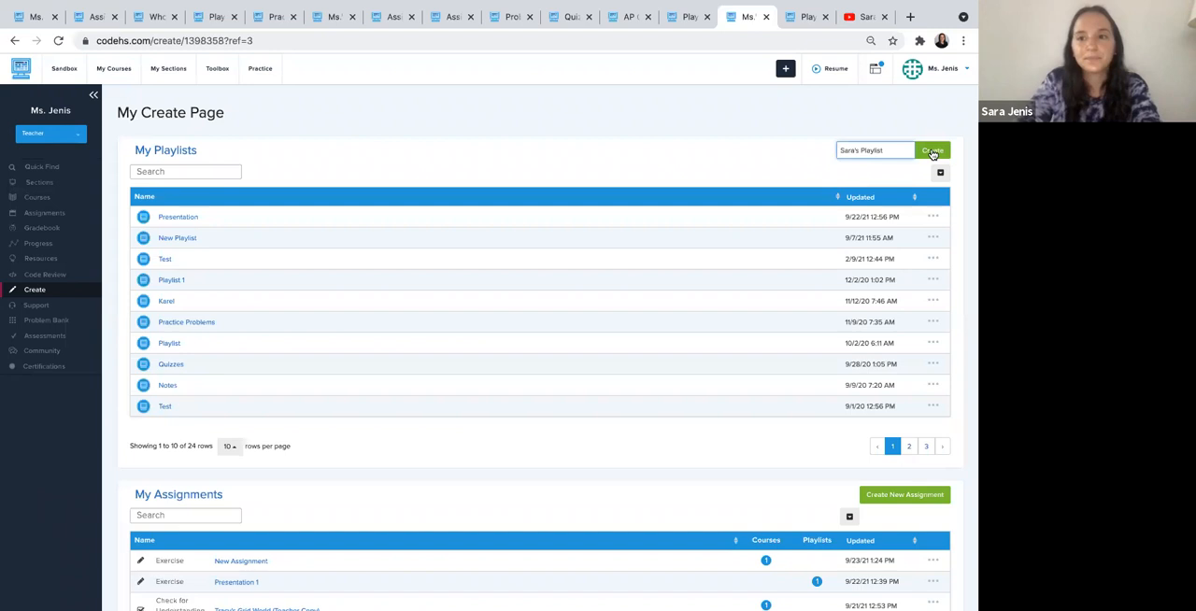
{"action": "left_click", "coordinate": [932, 151]}
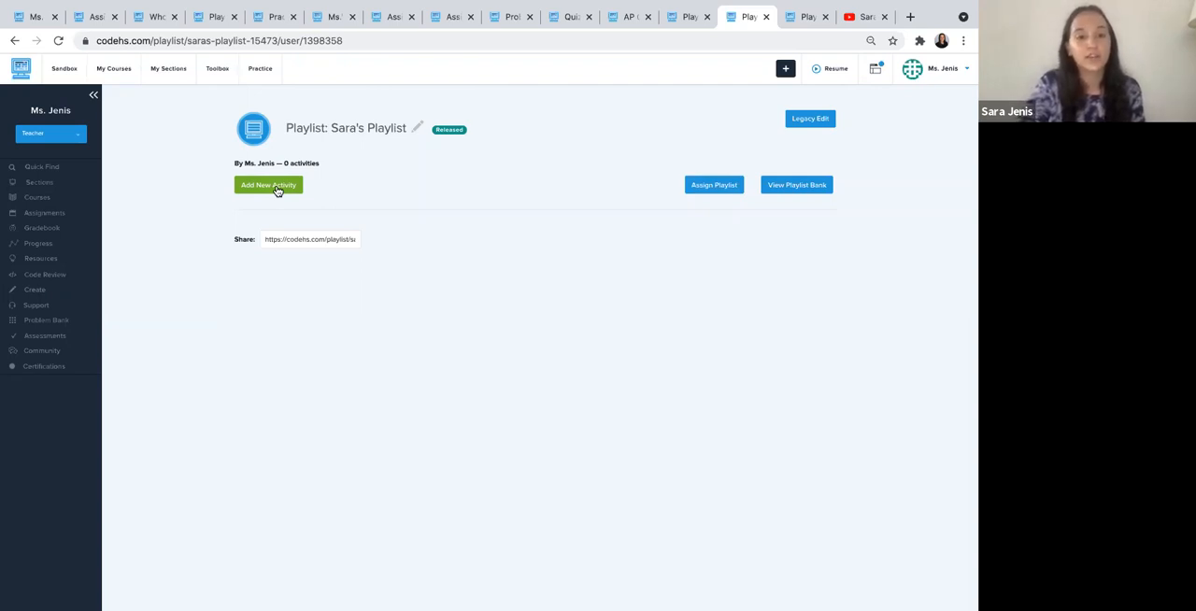
- View the activity types available for the new playlist, close the dialog without adding one, and return to My Create Page
{"action": "left_click", "coordinate": [277, 187]}
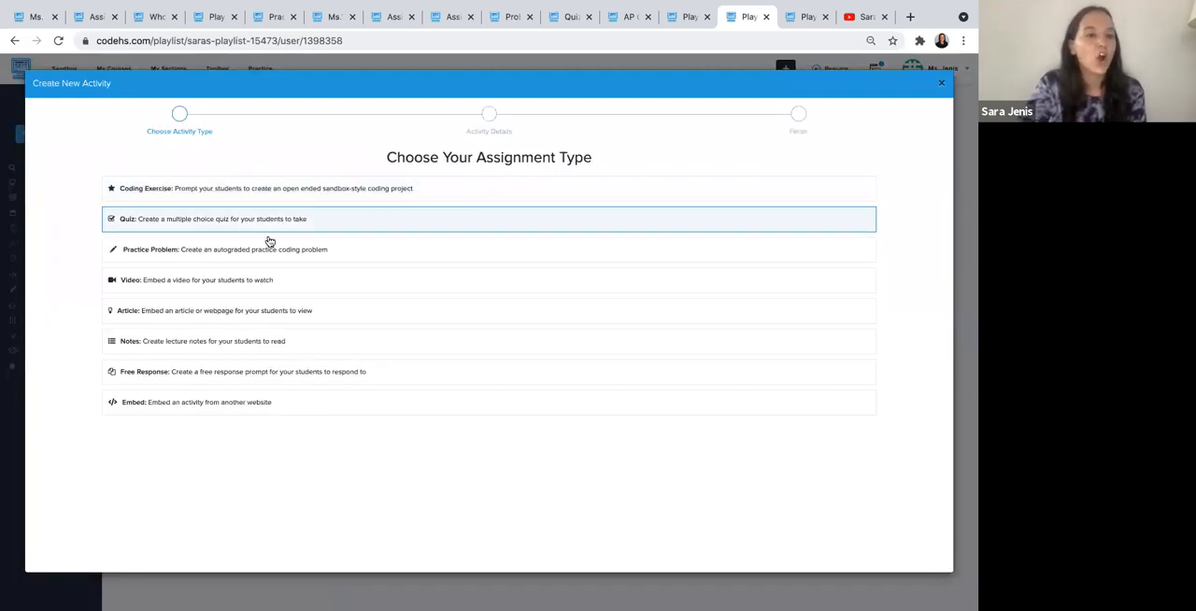
{"action": "left_click", "coordinate": [942, 85]}
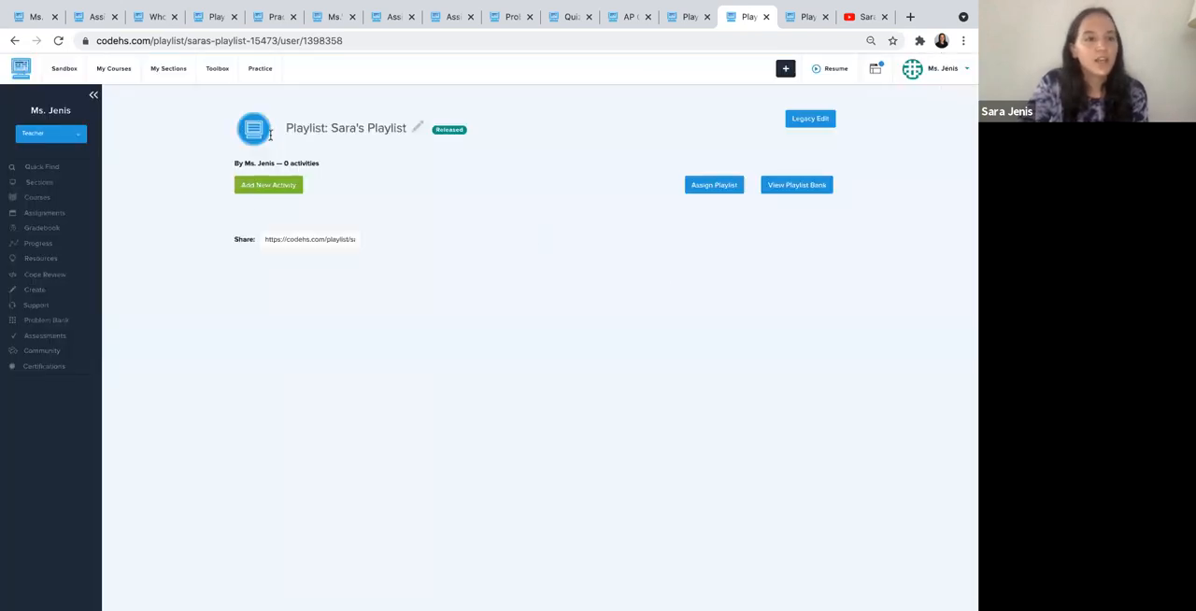
{"action": "left_click", "coordinate": [681, 18]}
{"action": "left_click", "coordinate": [725, 19]}
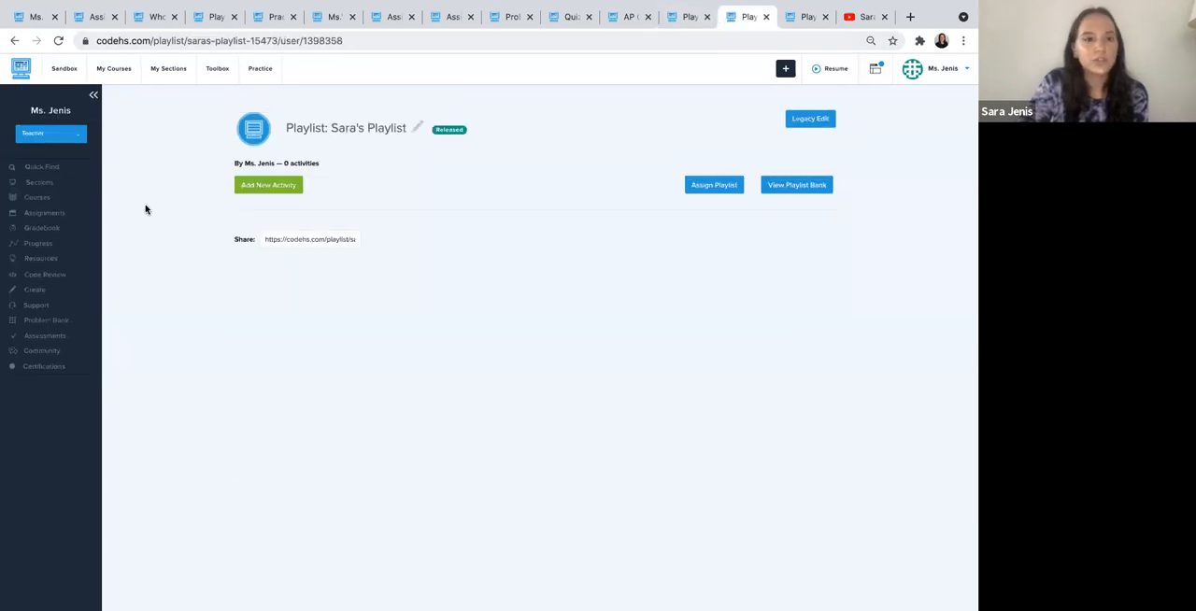
{"action": "left_click", "coordinate": [16, 42]}
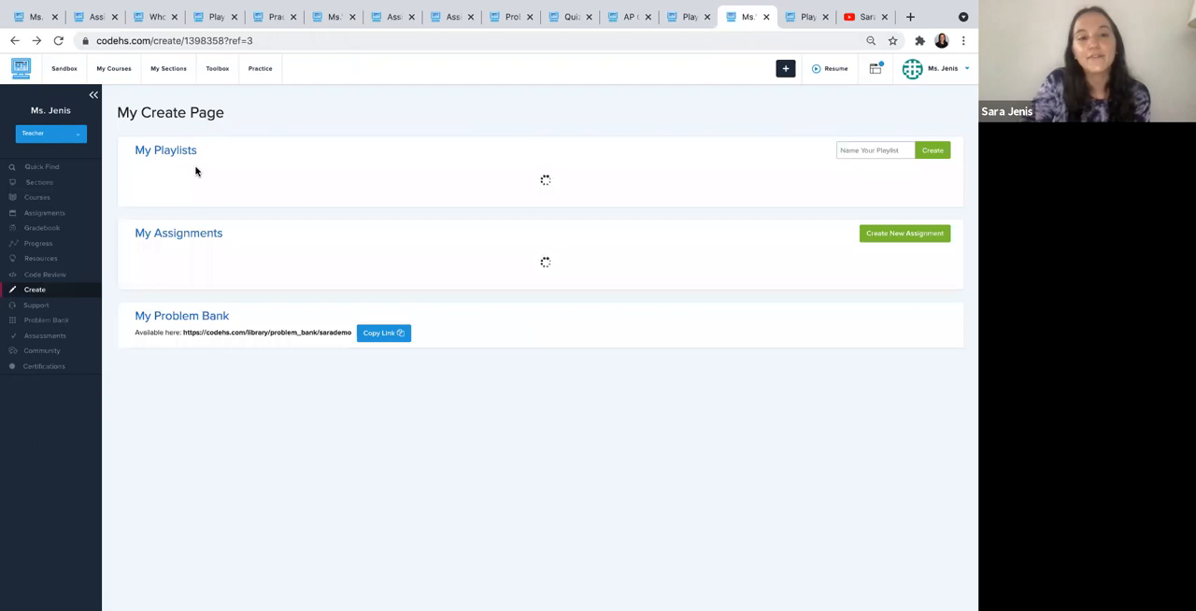
- Open the assign settings for the Meet Your Teacher! video in My Assignments and choose Demo Google Classroom Course as the course
{"action": "scroll", "coordinate": [222, 260], "scroll_direction": "down", "scroll_amount": 4}
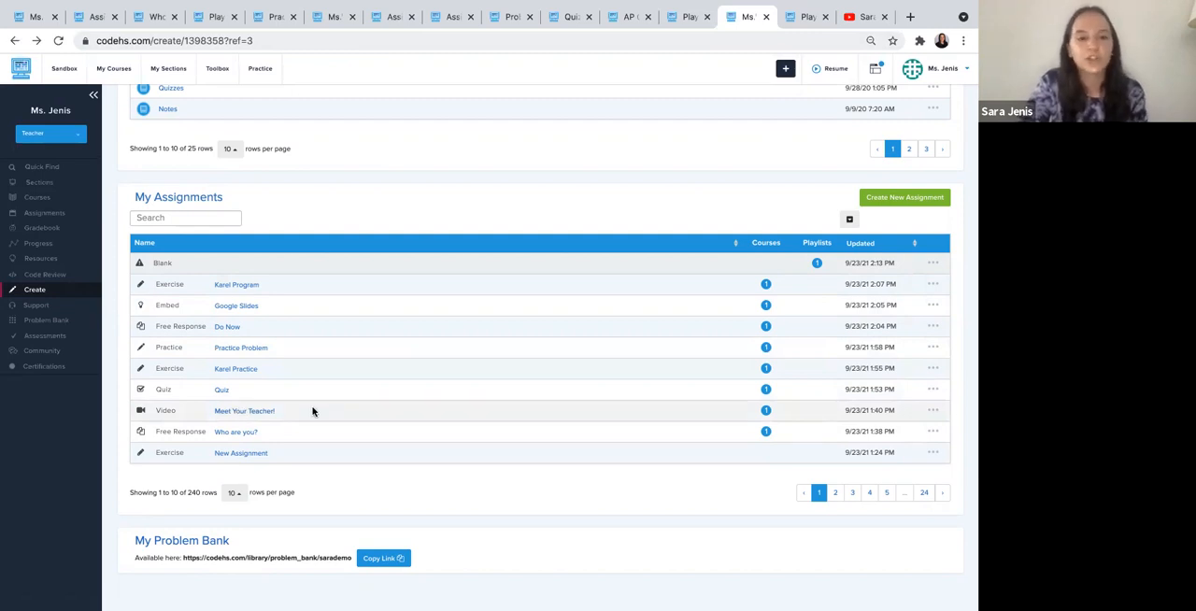
{"action": "left_click", "coordinate": [934, 412]}
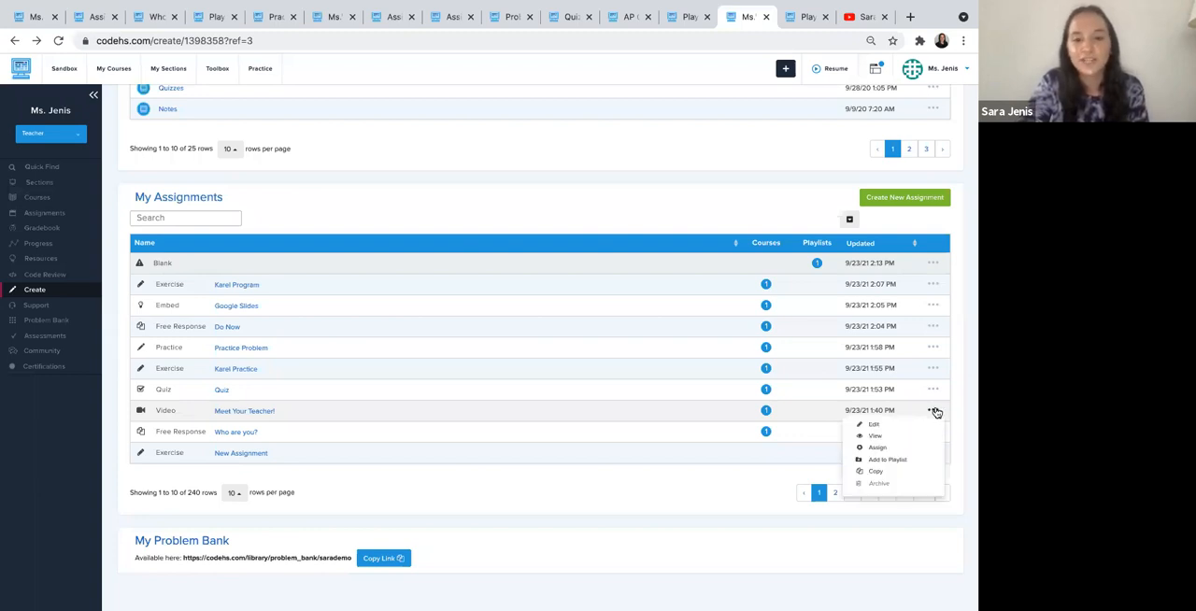
{"action": "left_click", "coordinate": [878, 448]}
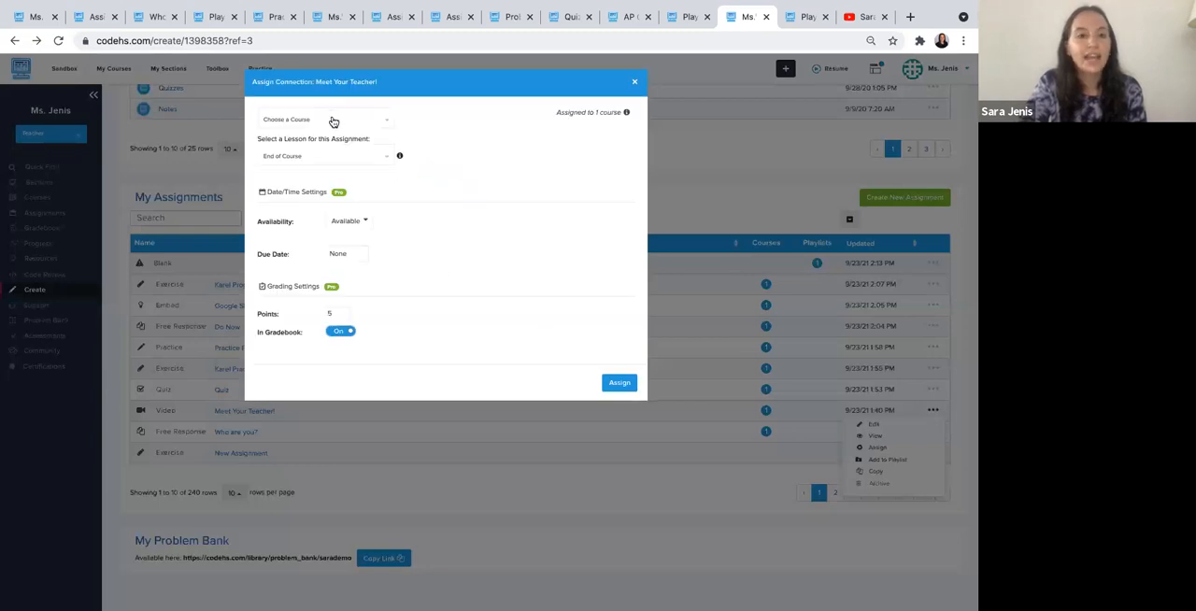
{"action": "left_click", "coordinate": [334, 122]}
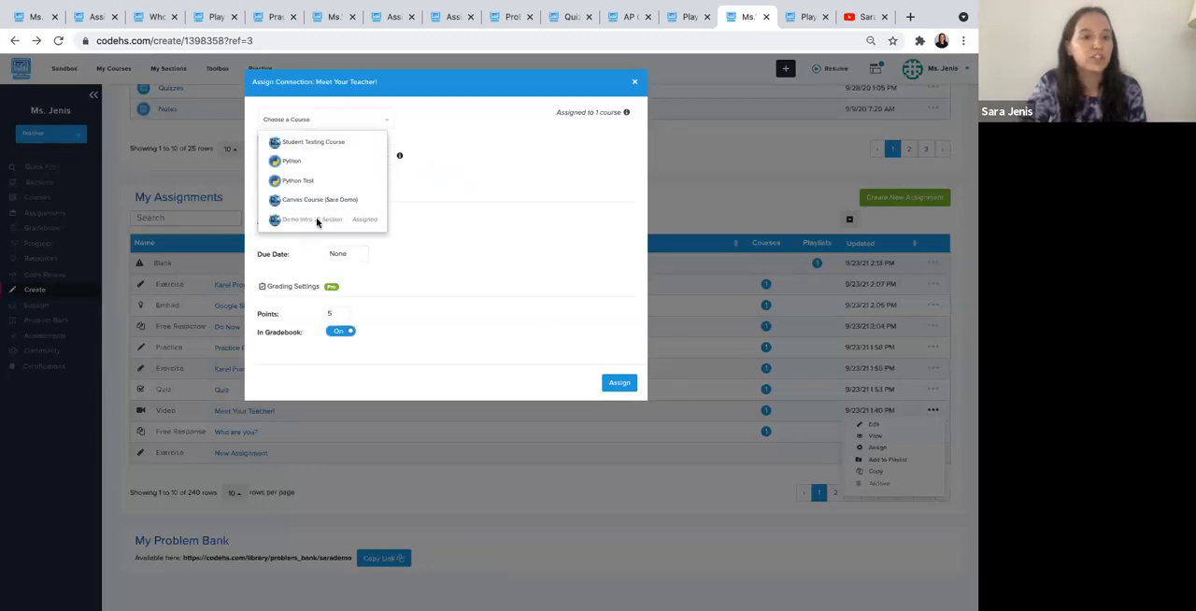
{"action": "left_click", "coordinate": [308, 161]}
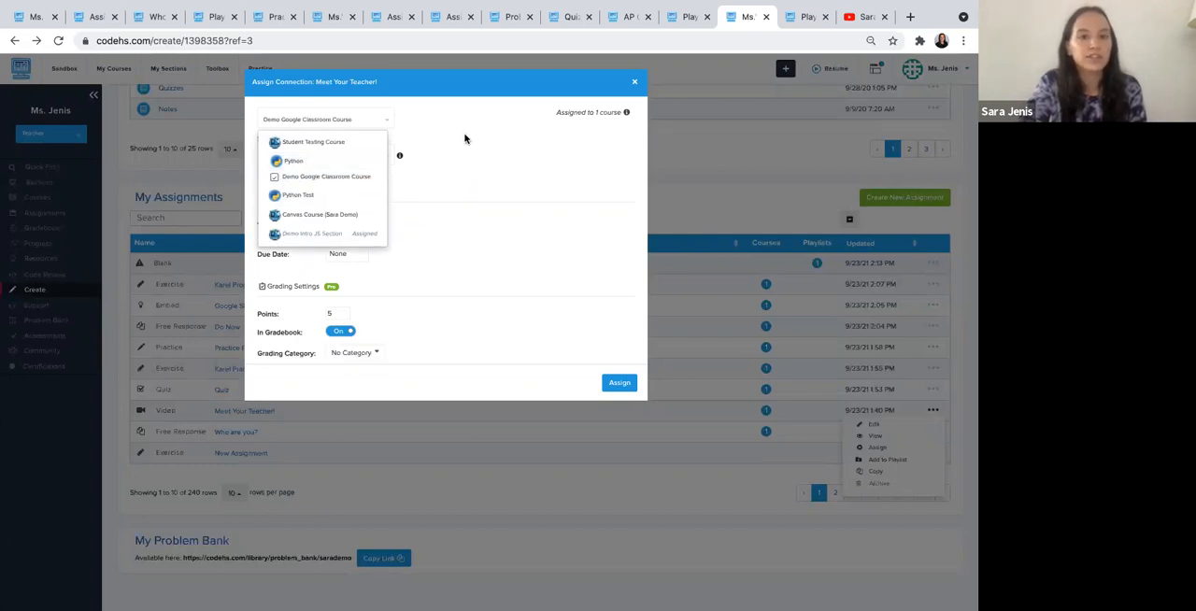
{"action": "left_click", "coordinate": [318, 176]}
- Look through the course's lessons that could hold the assignment, and close the assign settings without assigning the video
{"action": "left_click", "coordinate": [344, 159]}
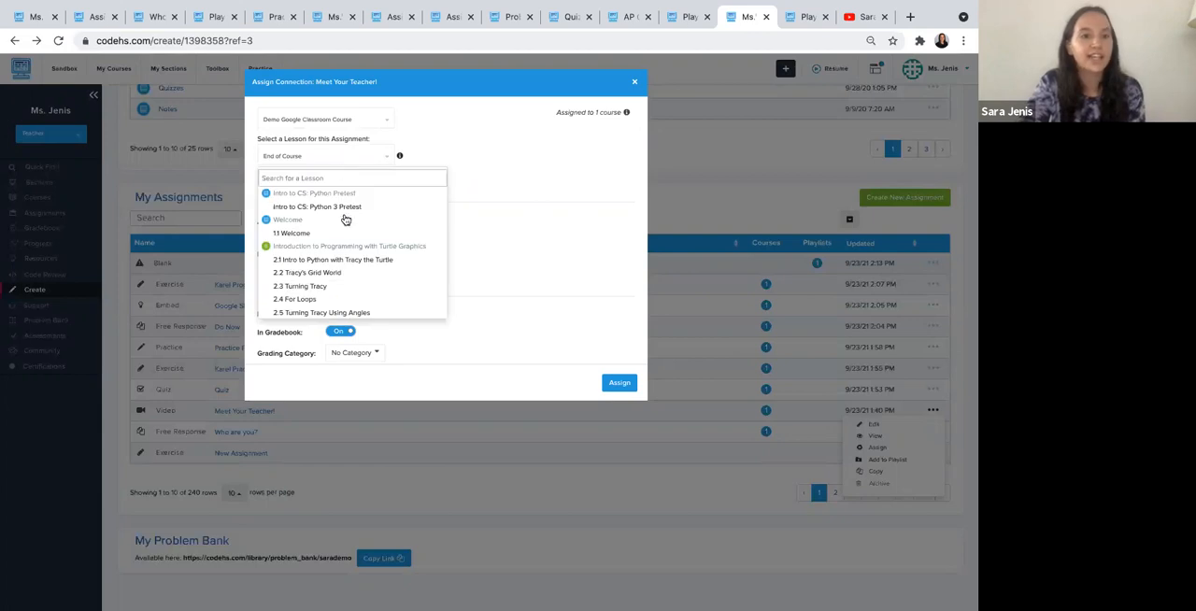
{"action": "scroll", "coordinate": [344, 230], "scroll_direction": "down", "scroll_amount": 3}
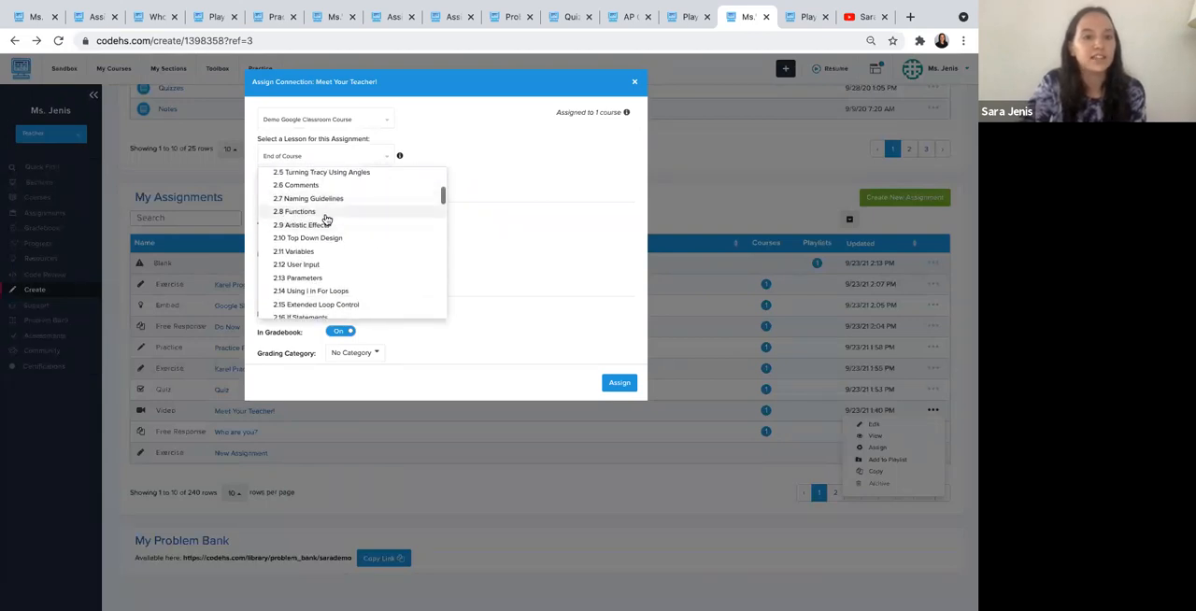
{"action": "scroll", "coordinate": [346, 230], "scroll_direction": "down", "scroll_amount": 20}
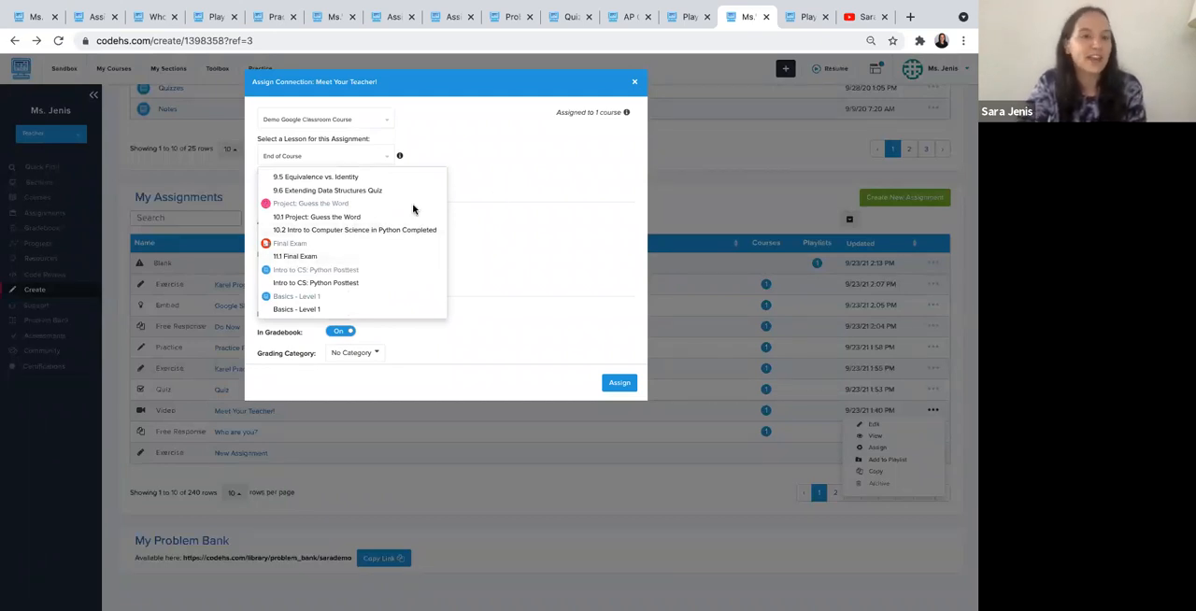
{"action": "scroll", "coordinate": [413, 209], "scroll_direction": "up", "scroll_amount": 20}
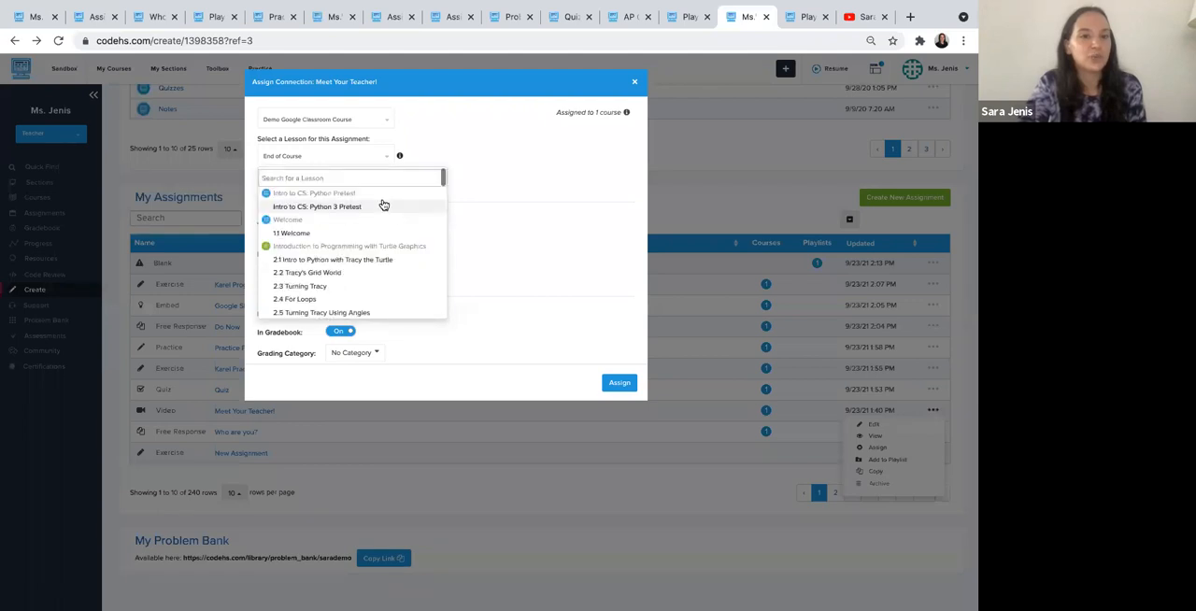
{"action": "left_click", "coordinate": [490, 148]}
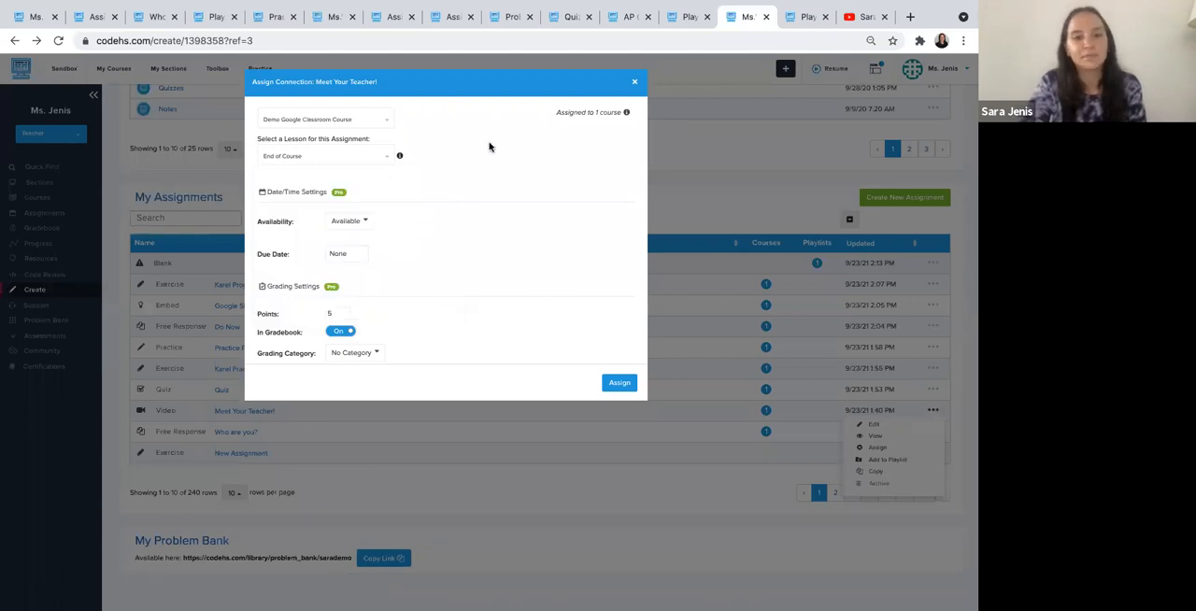
{"action": "left_click", "coordinate": [638, 82]}
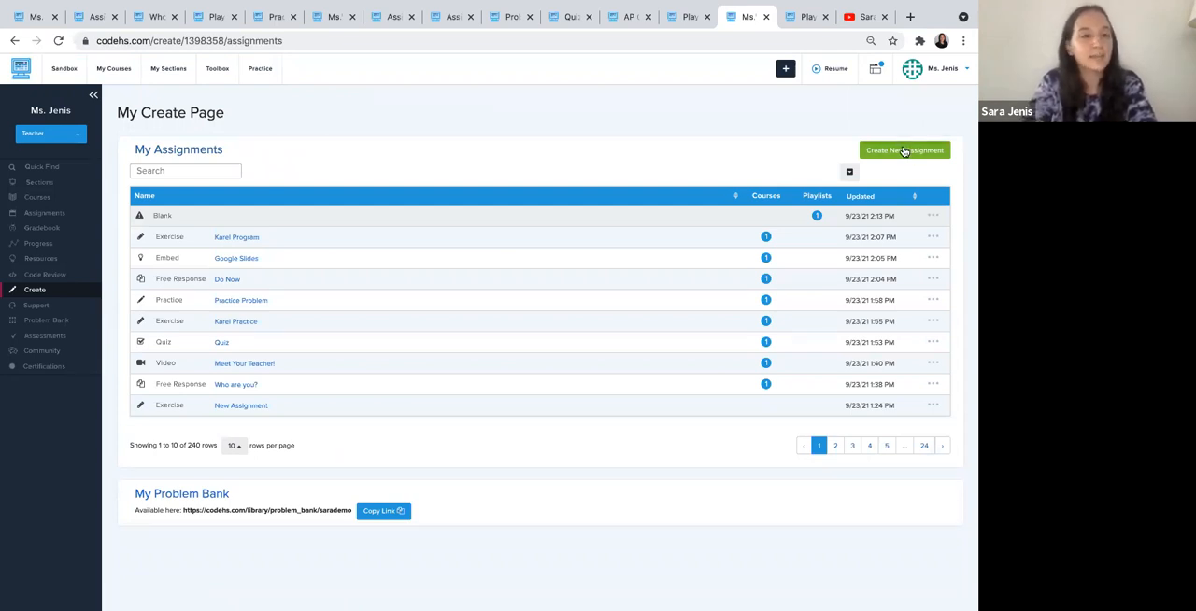
- Review the activity types for a new assignment without choosing one, and view the actions available for the Karel Program exercise
{"action": "left_click", "coordinate": [905, 151]}
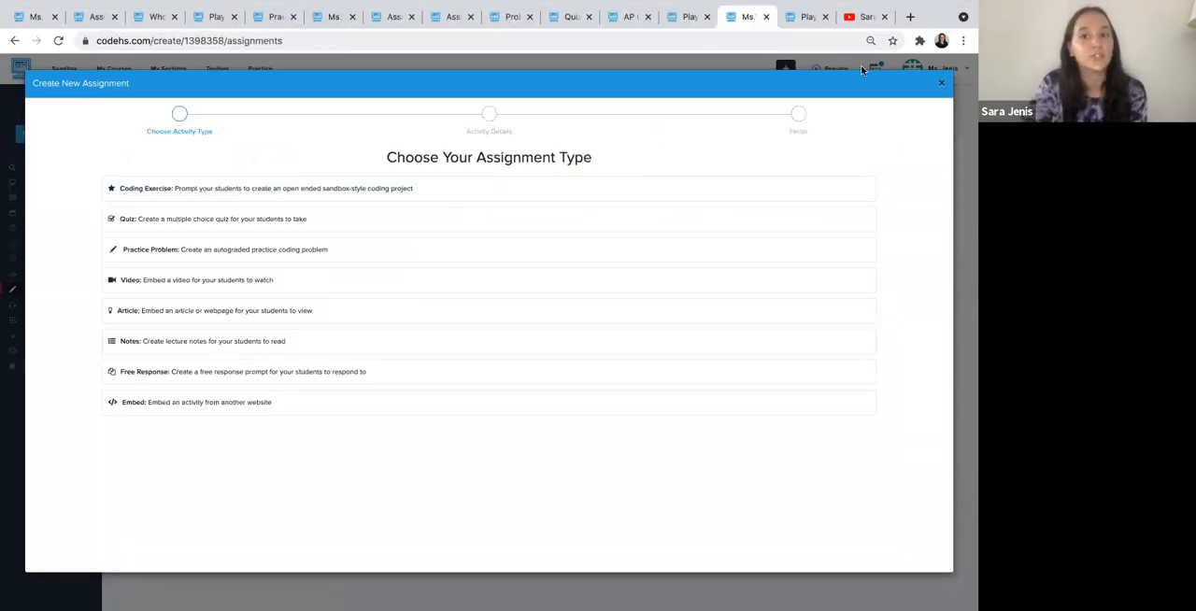
{"action": "left_click", "coordinate": [939, 83]}
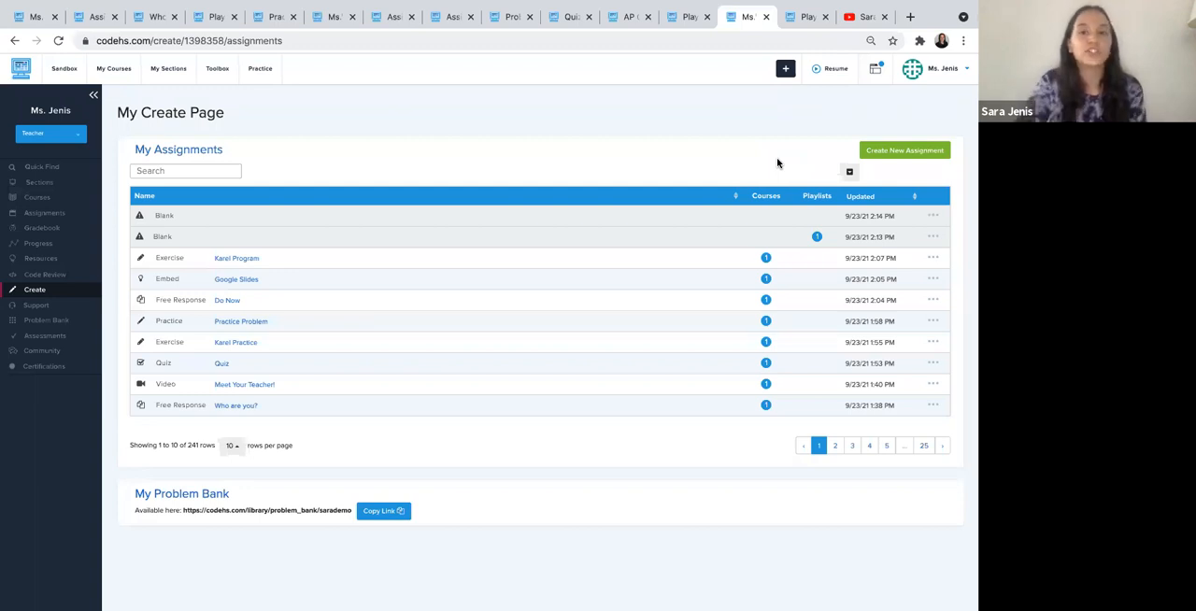
{"action": "left_click", "coordinate": [932, 256]}
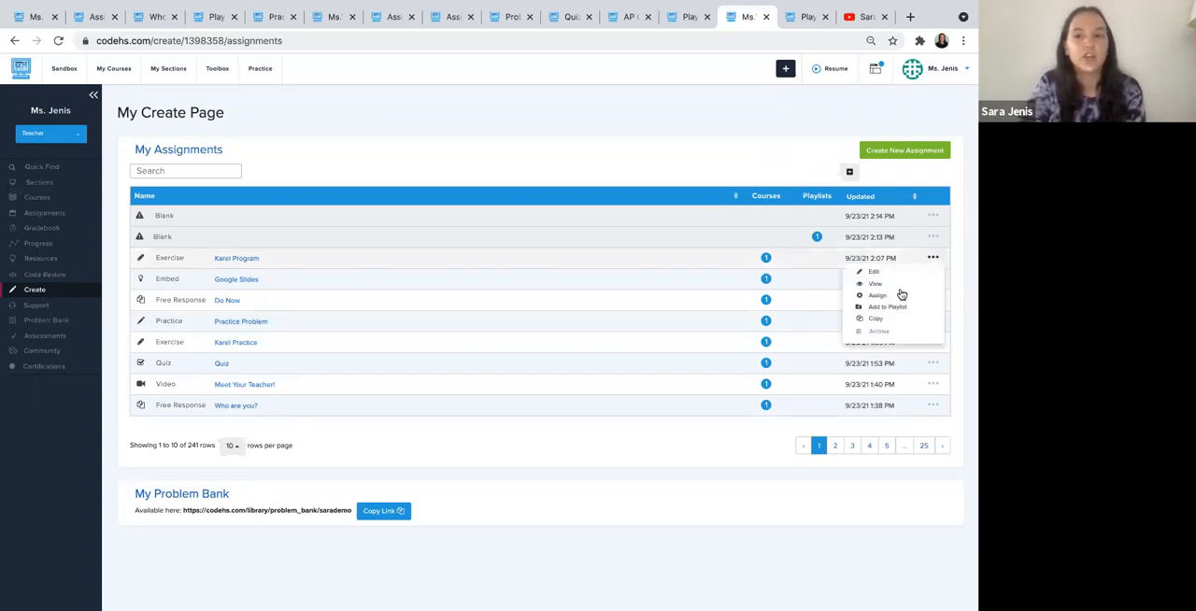
{"action": "left_click", "coordinate": [672, 156]}
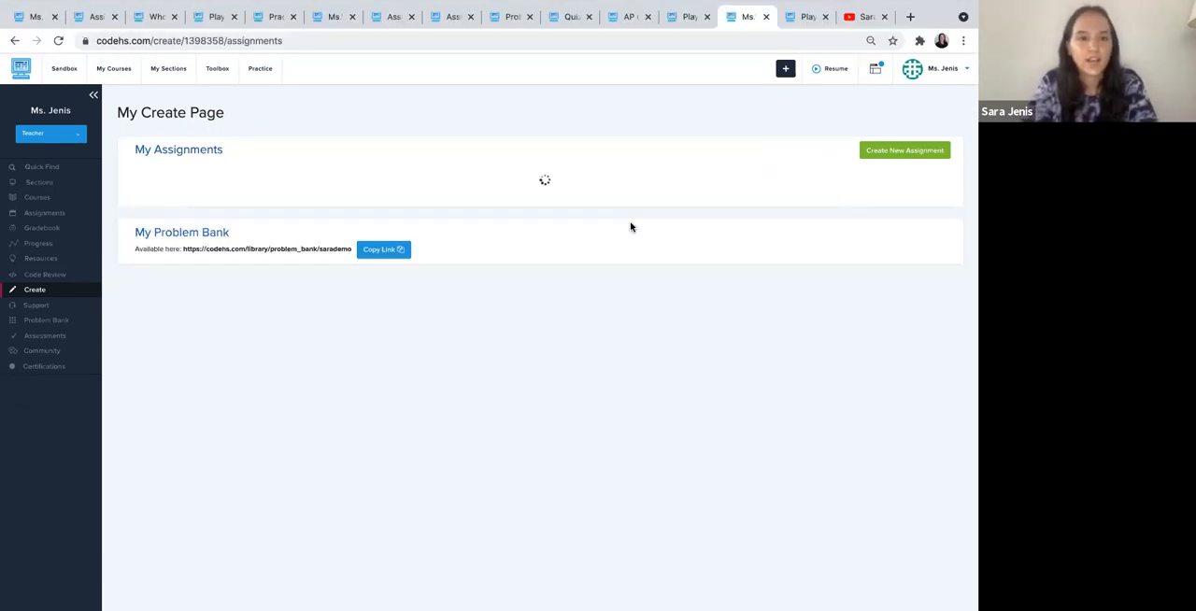
{"action": "key", "text": "ctrl+Left"}
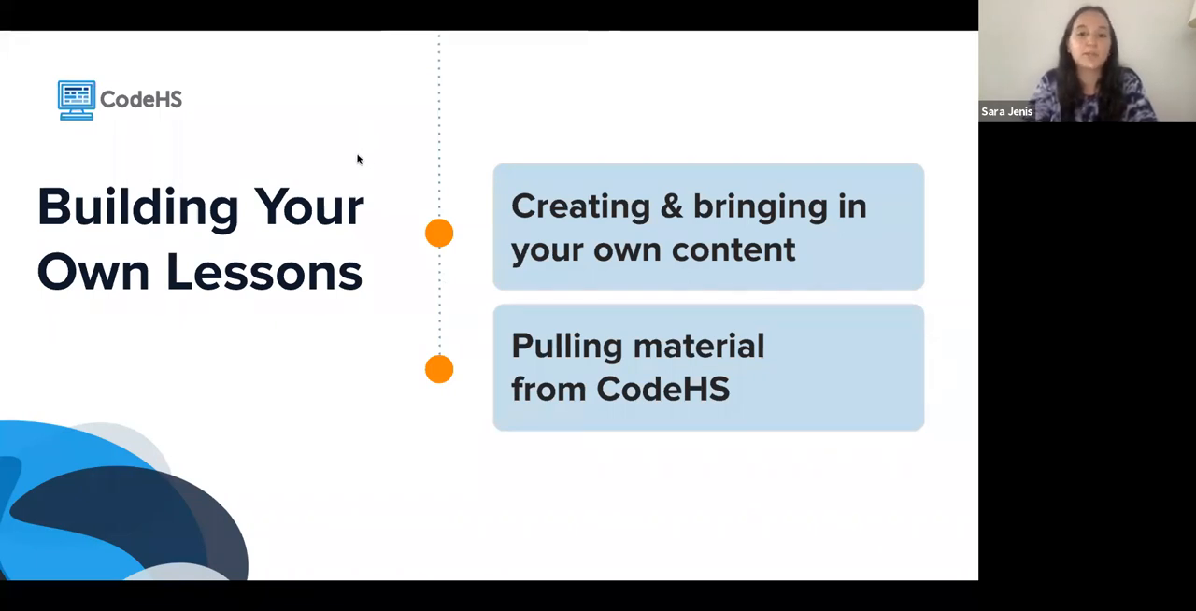
{"action": "key", "text": "Right"}
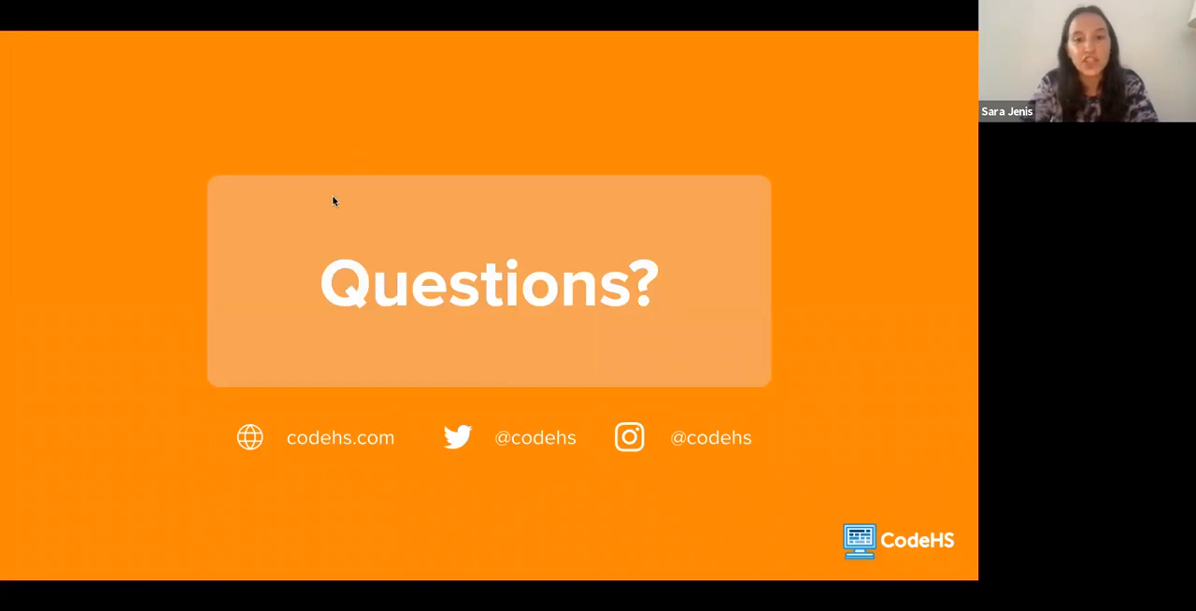
{"action": "key", "text": "Right"}
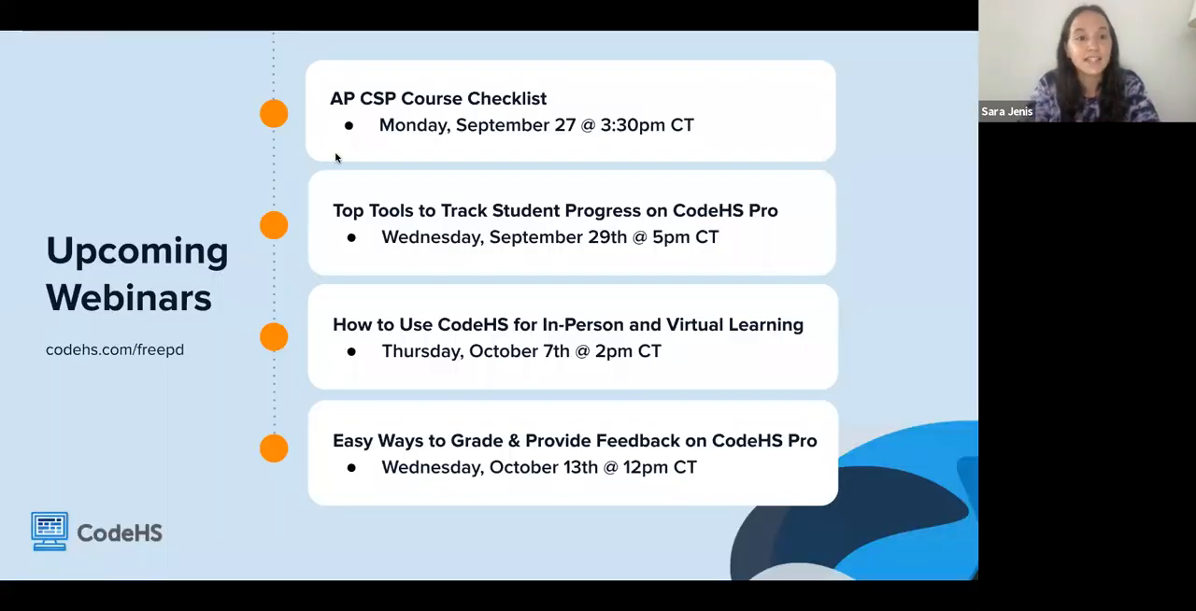